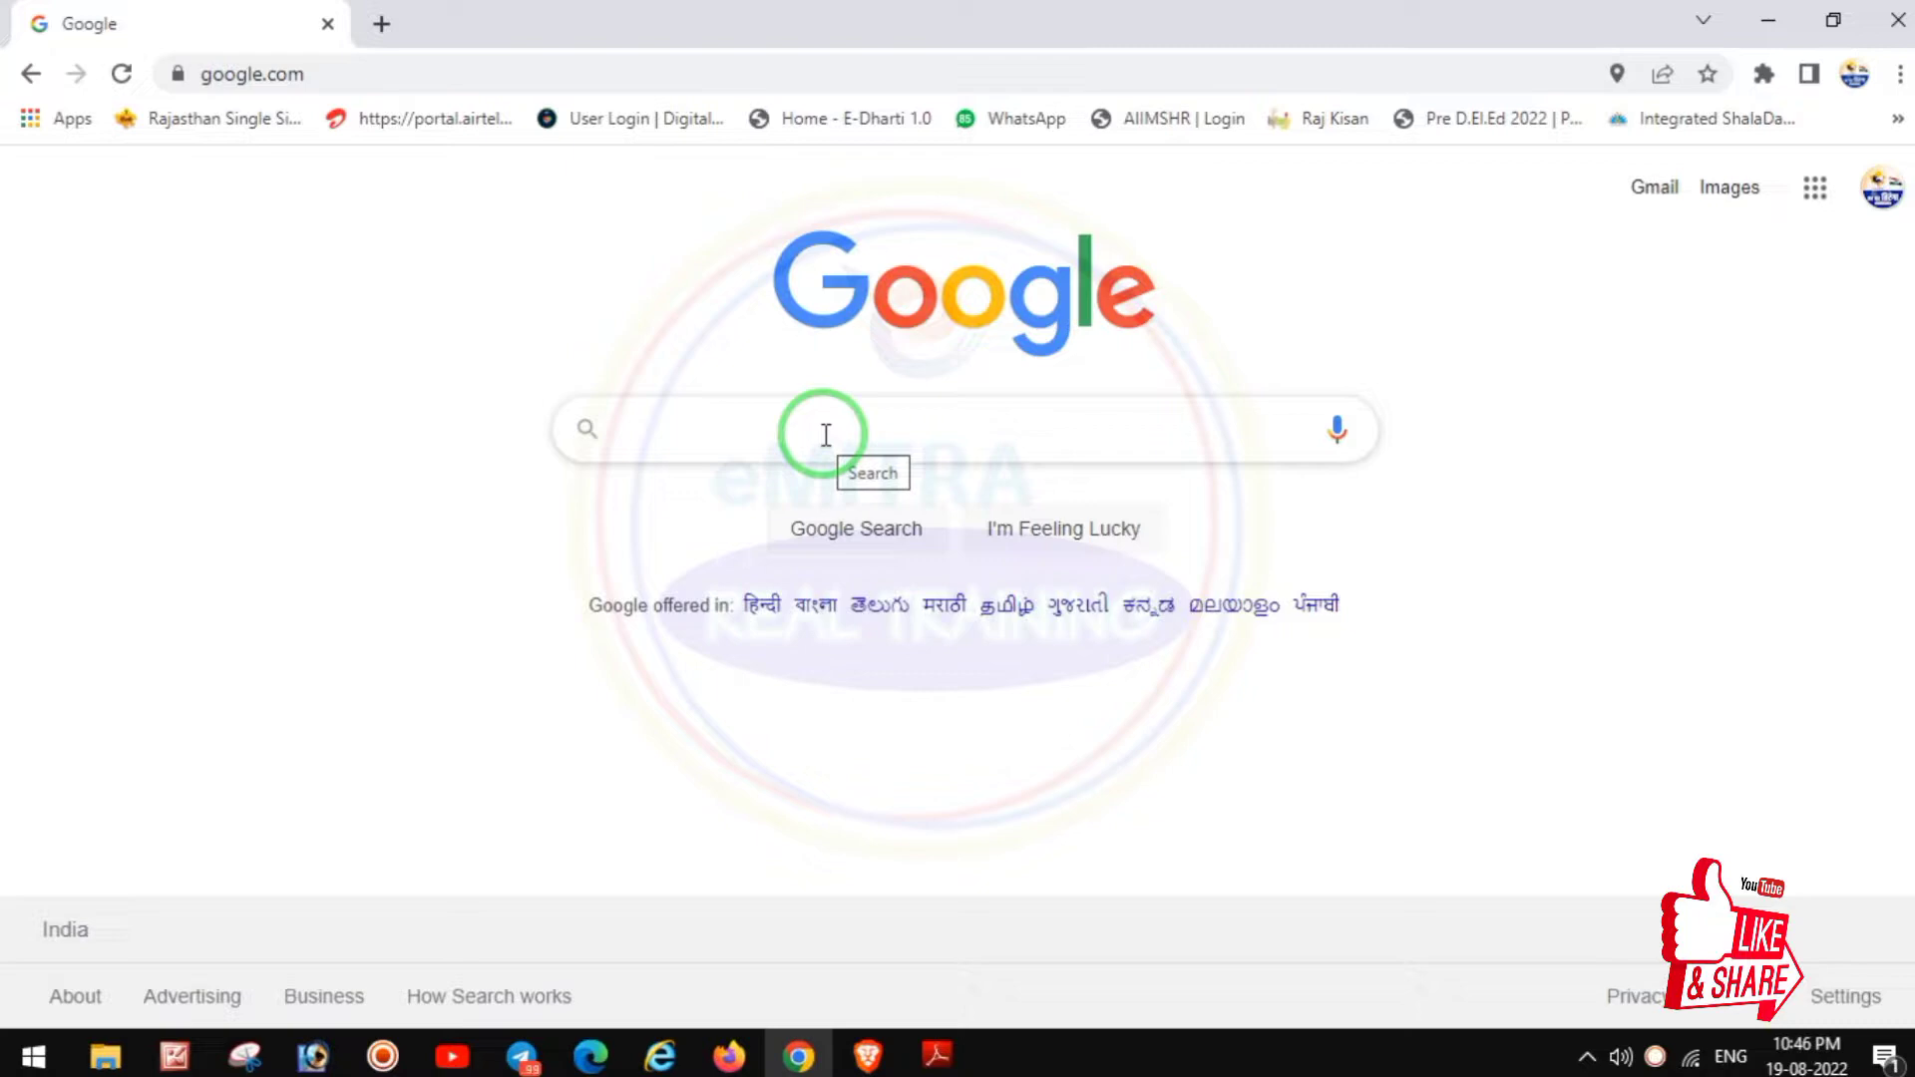
Step: Search Google for 'panjiyakpredeled in predeled com' and open the Pre D. El. Ed. Examination, 2022 site
left_click(826, 437)
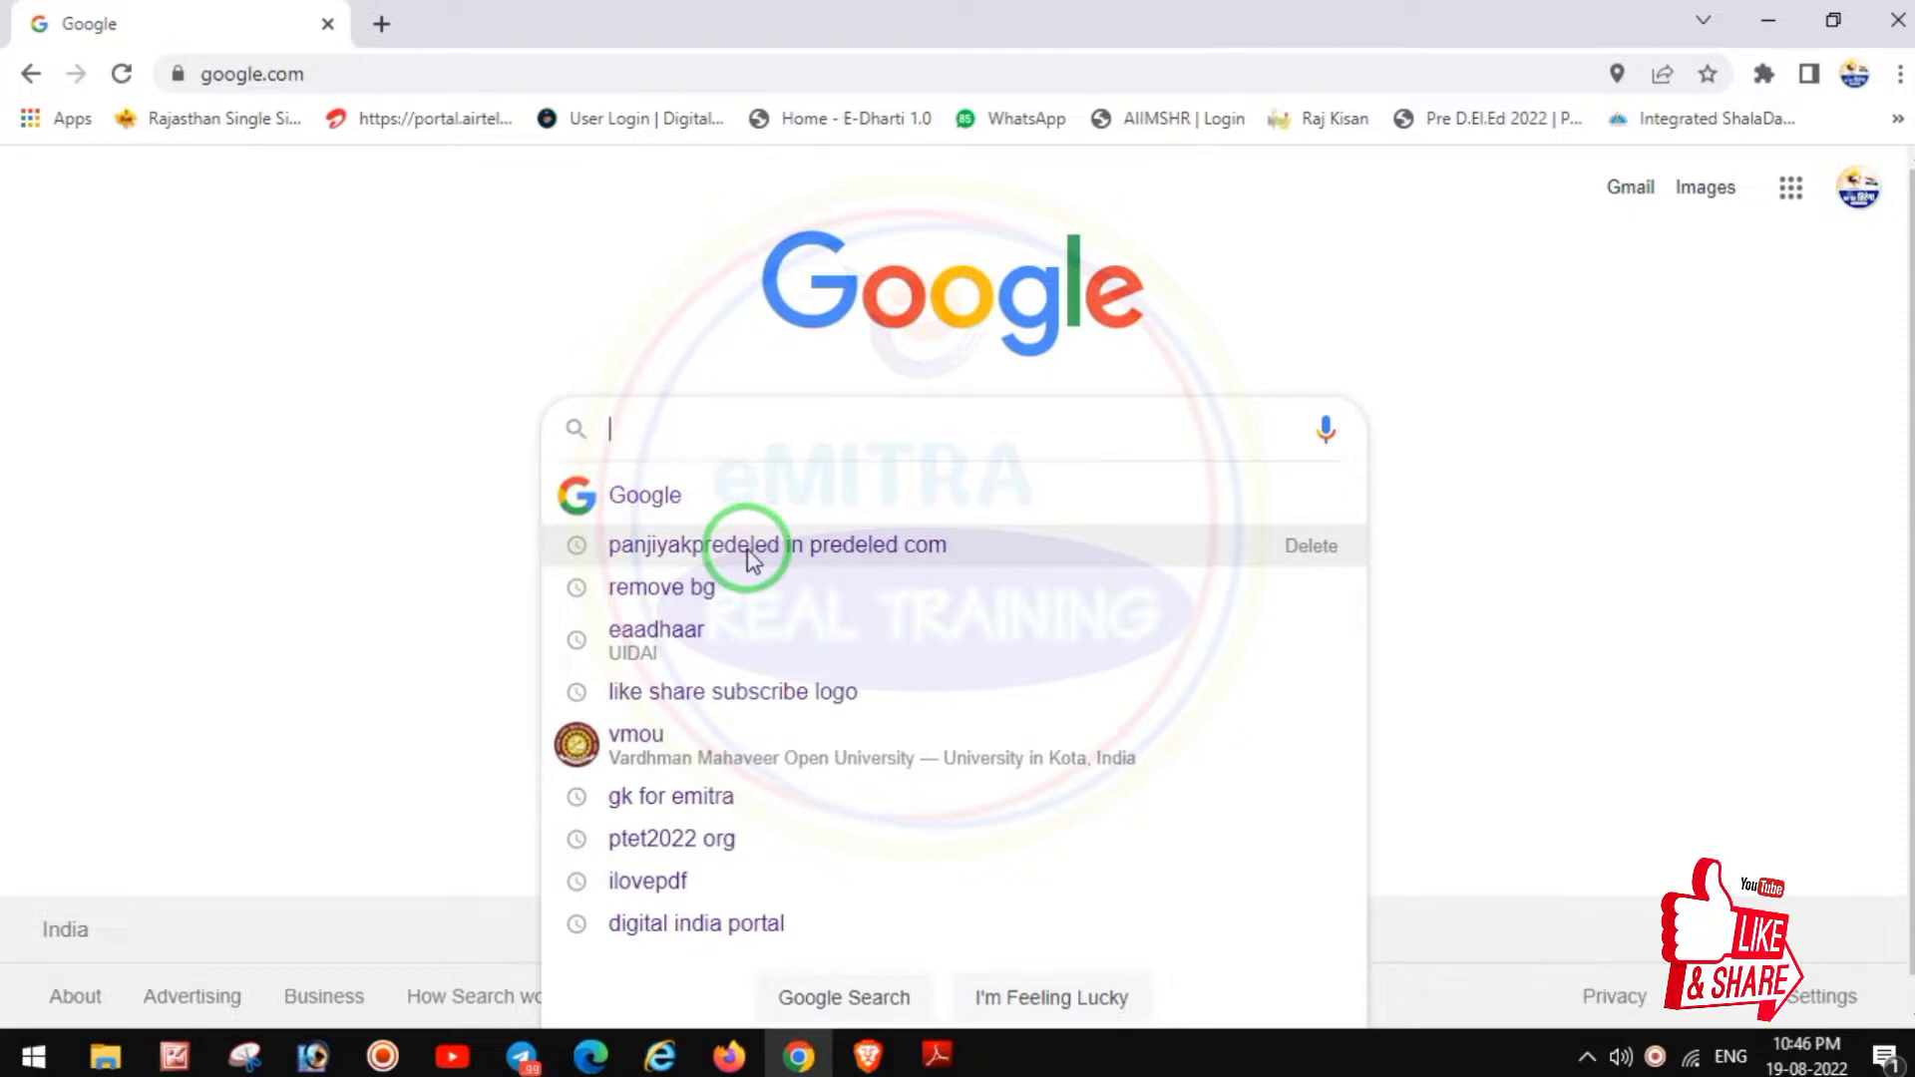
left_click(750, 561)
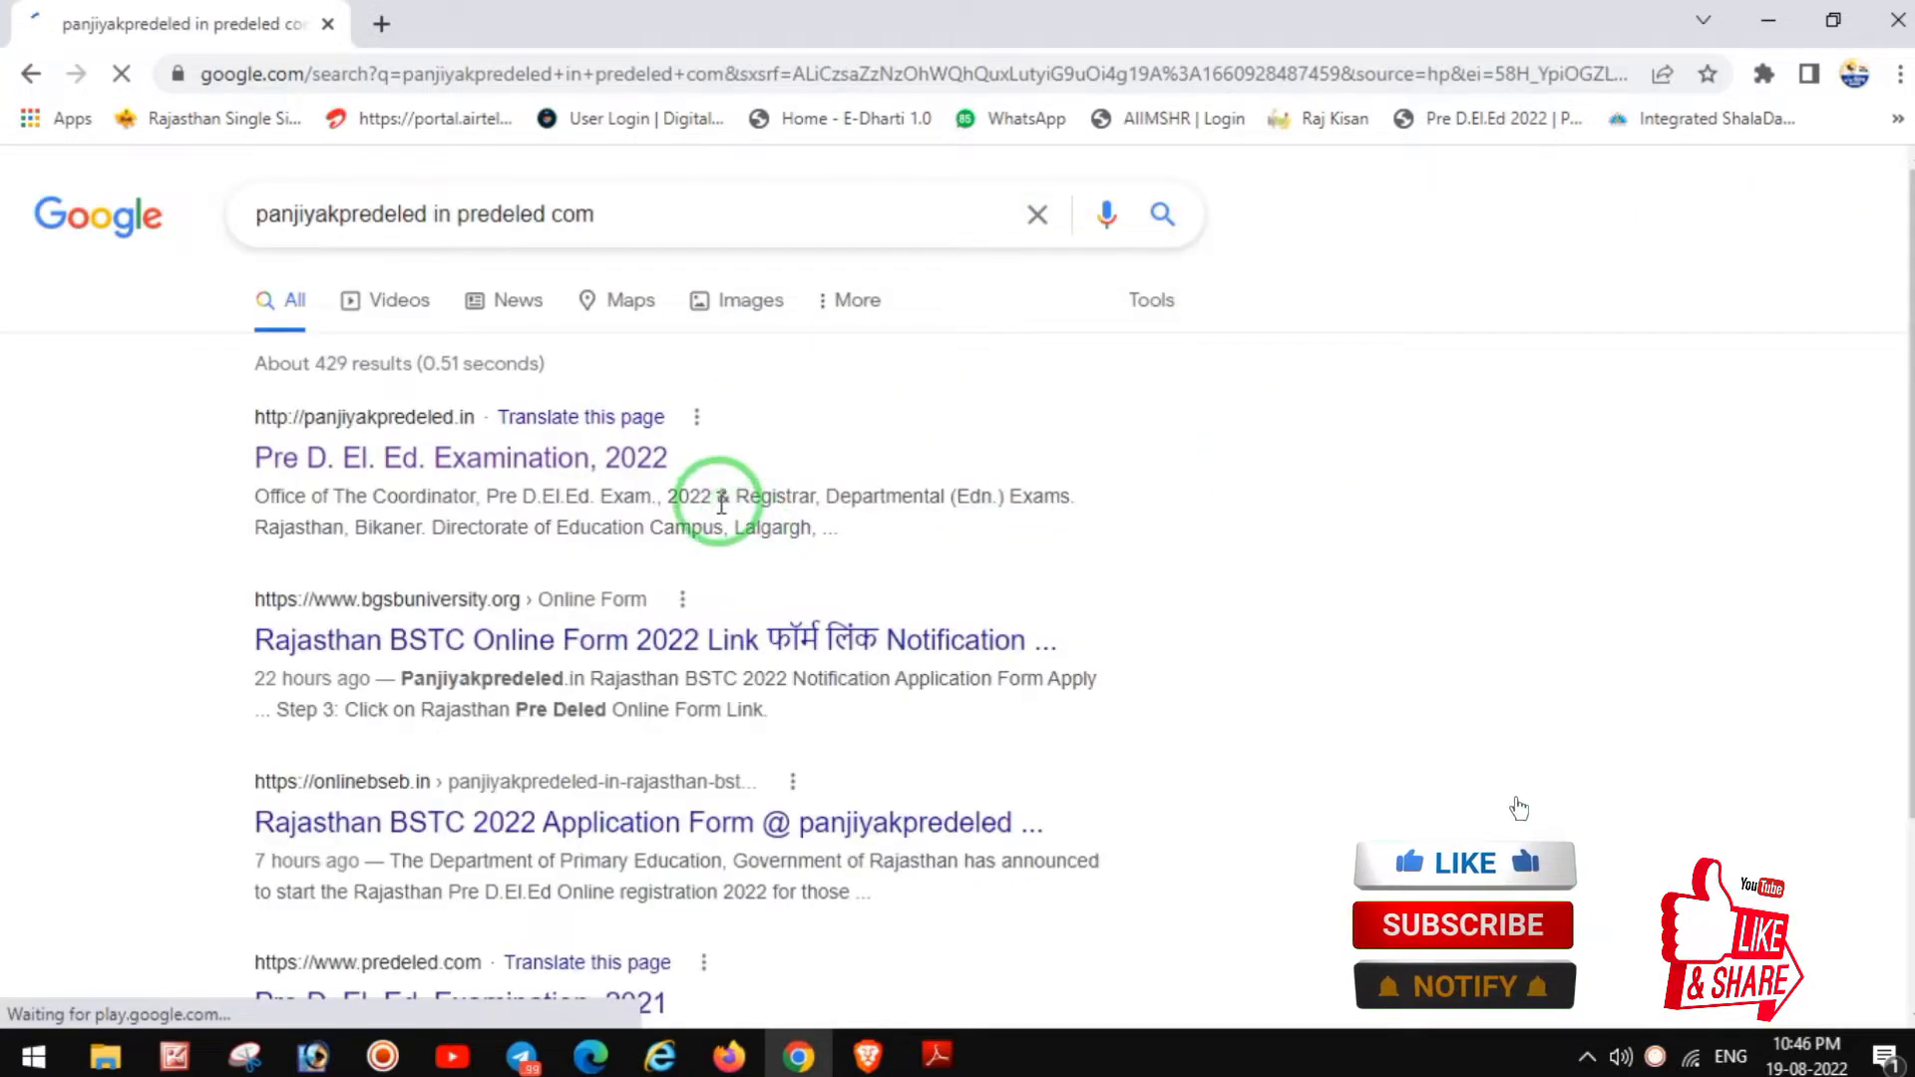
left_click(471, 461)
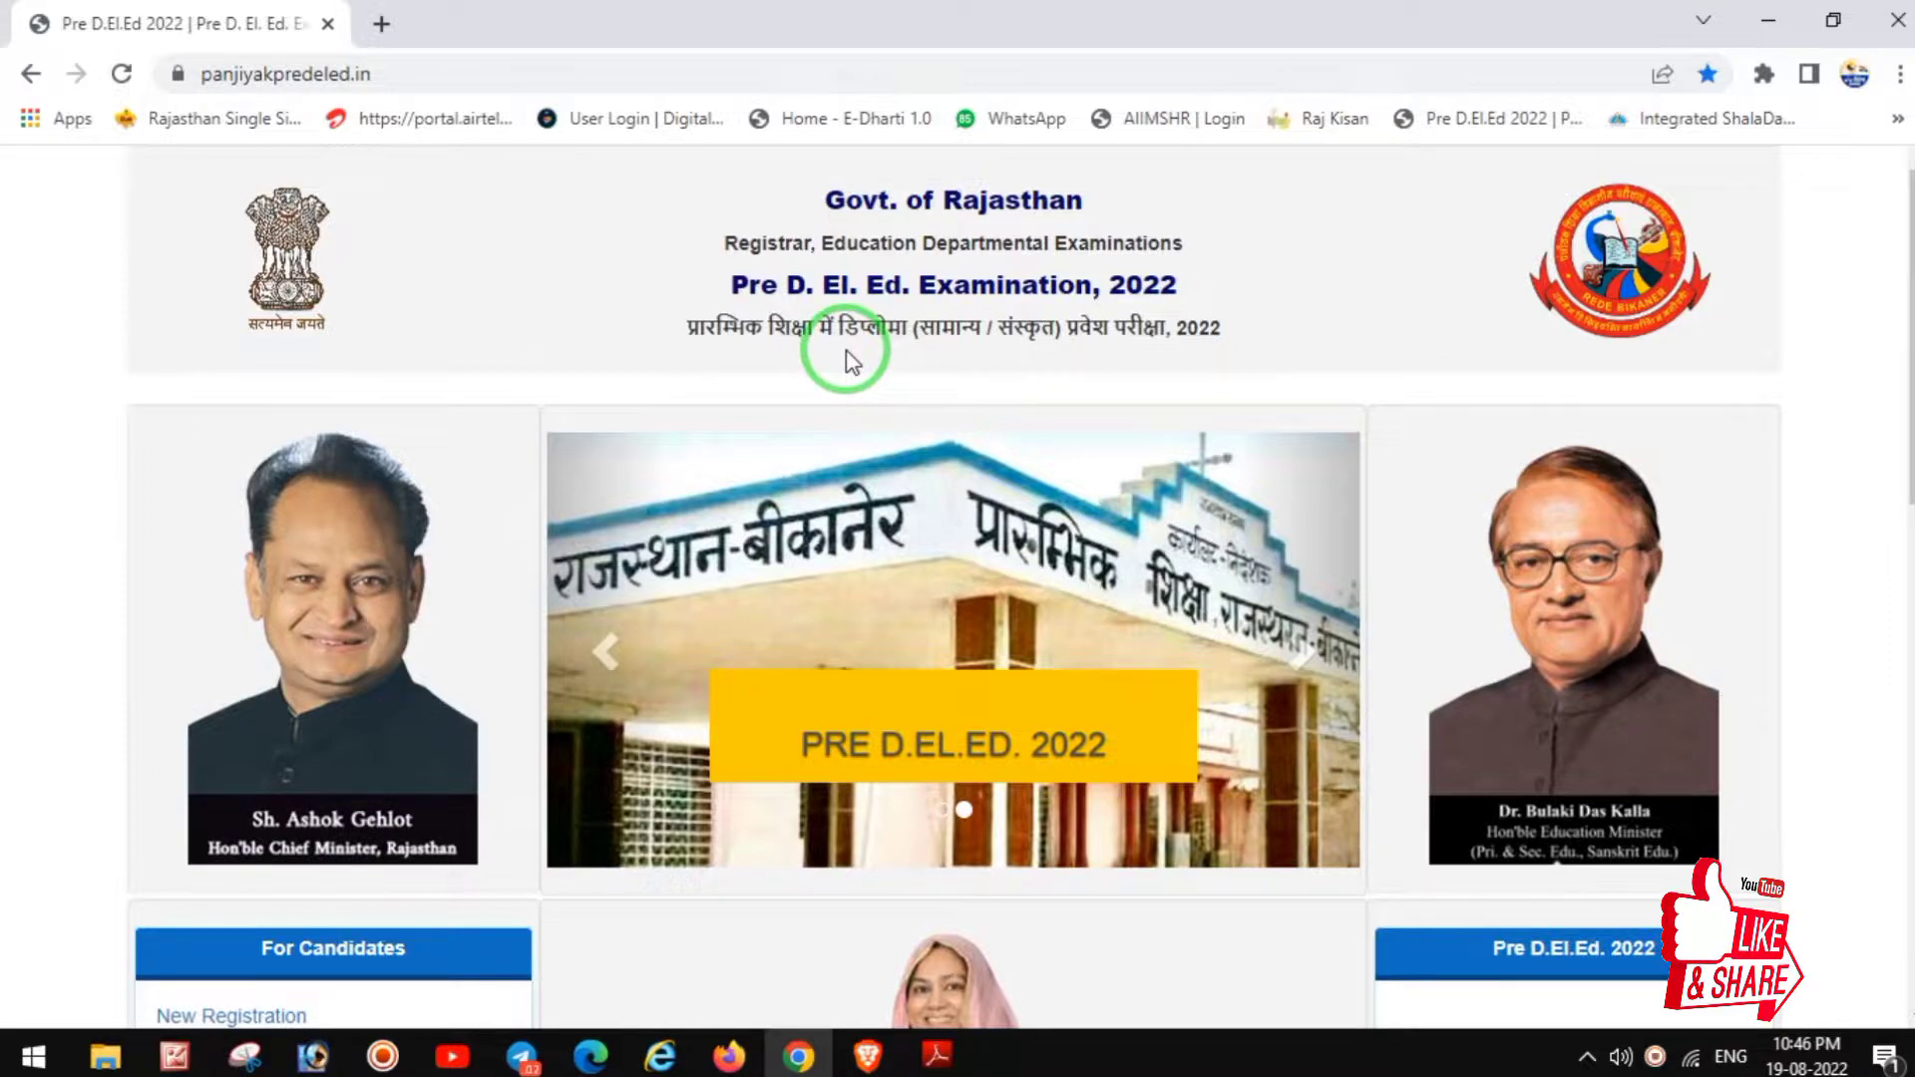
Step: Follow the New Registration link under For Candidates to reach the applicant portal
scroll(848, 361, "down", 4)
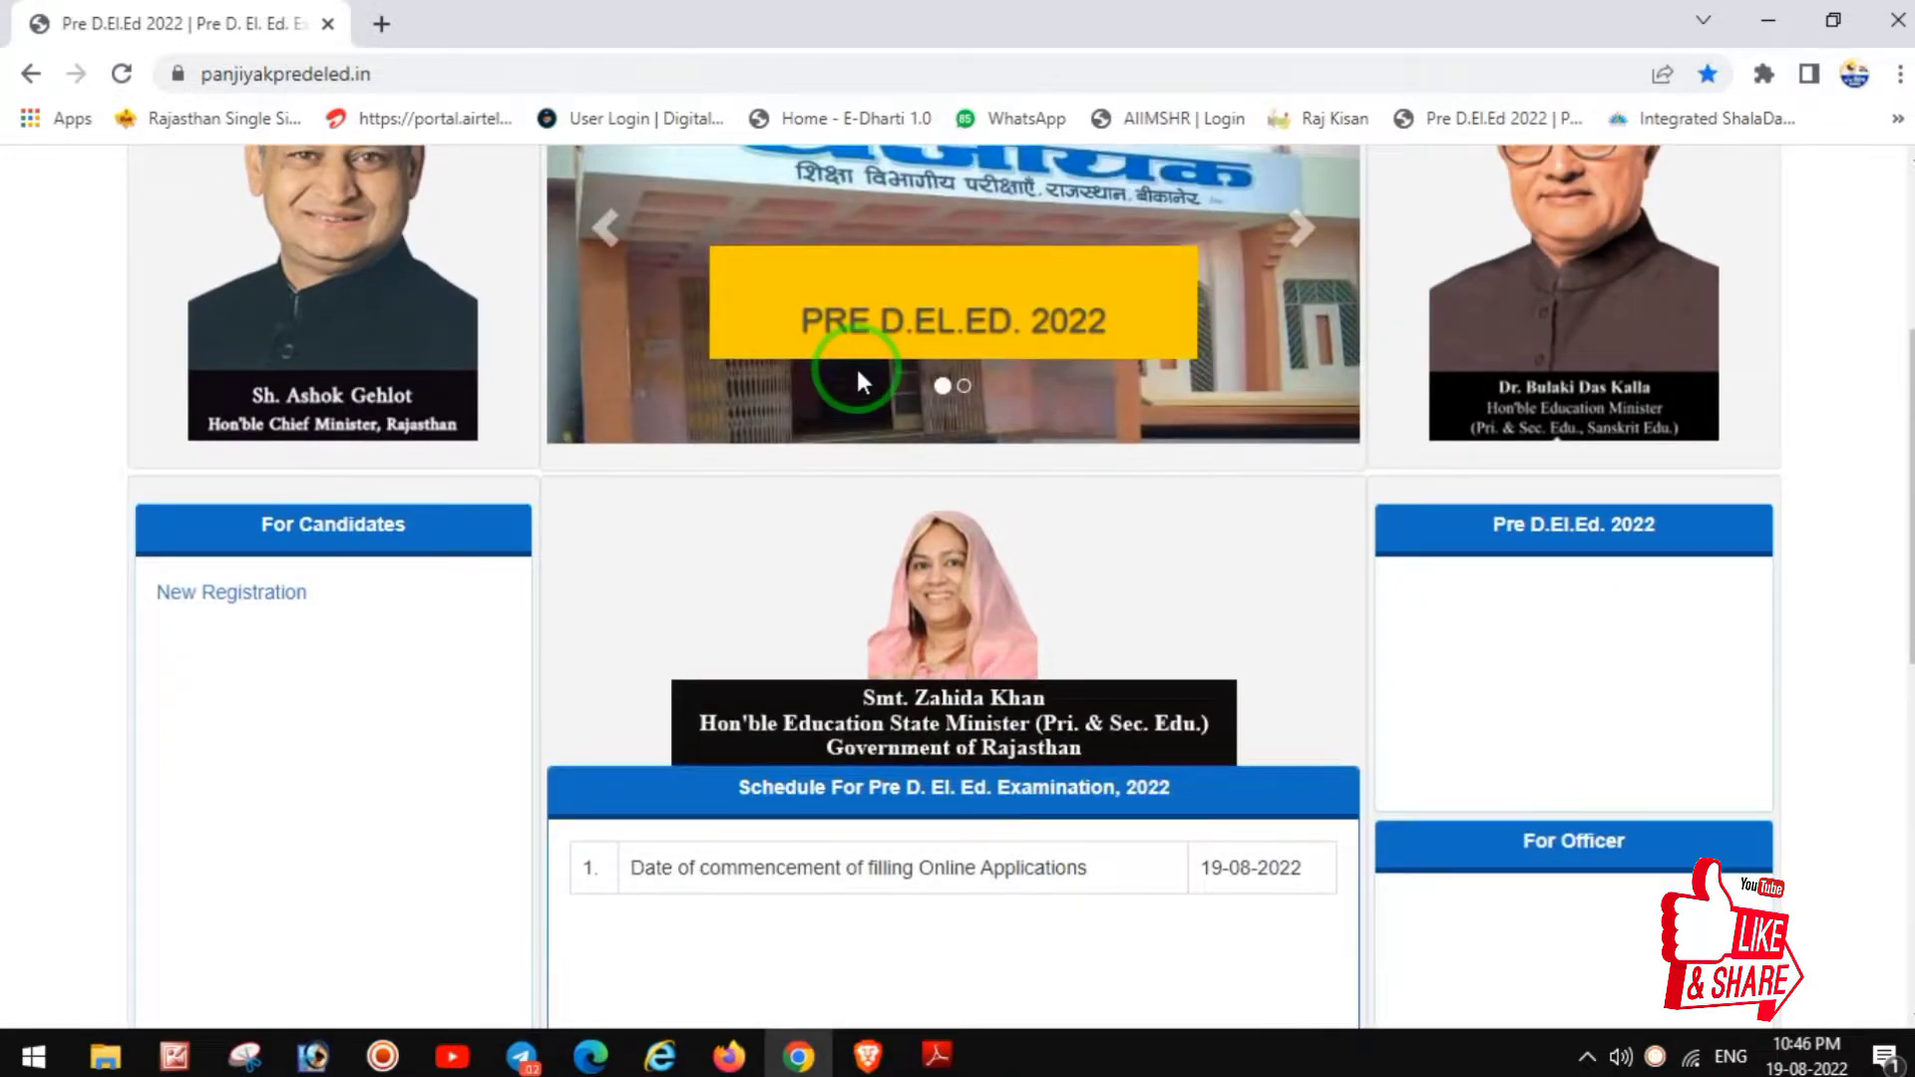
scroll(888, 513, "down", 1)
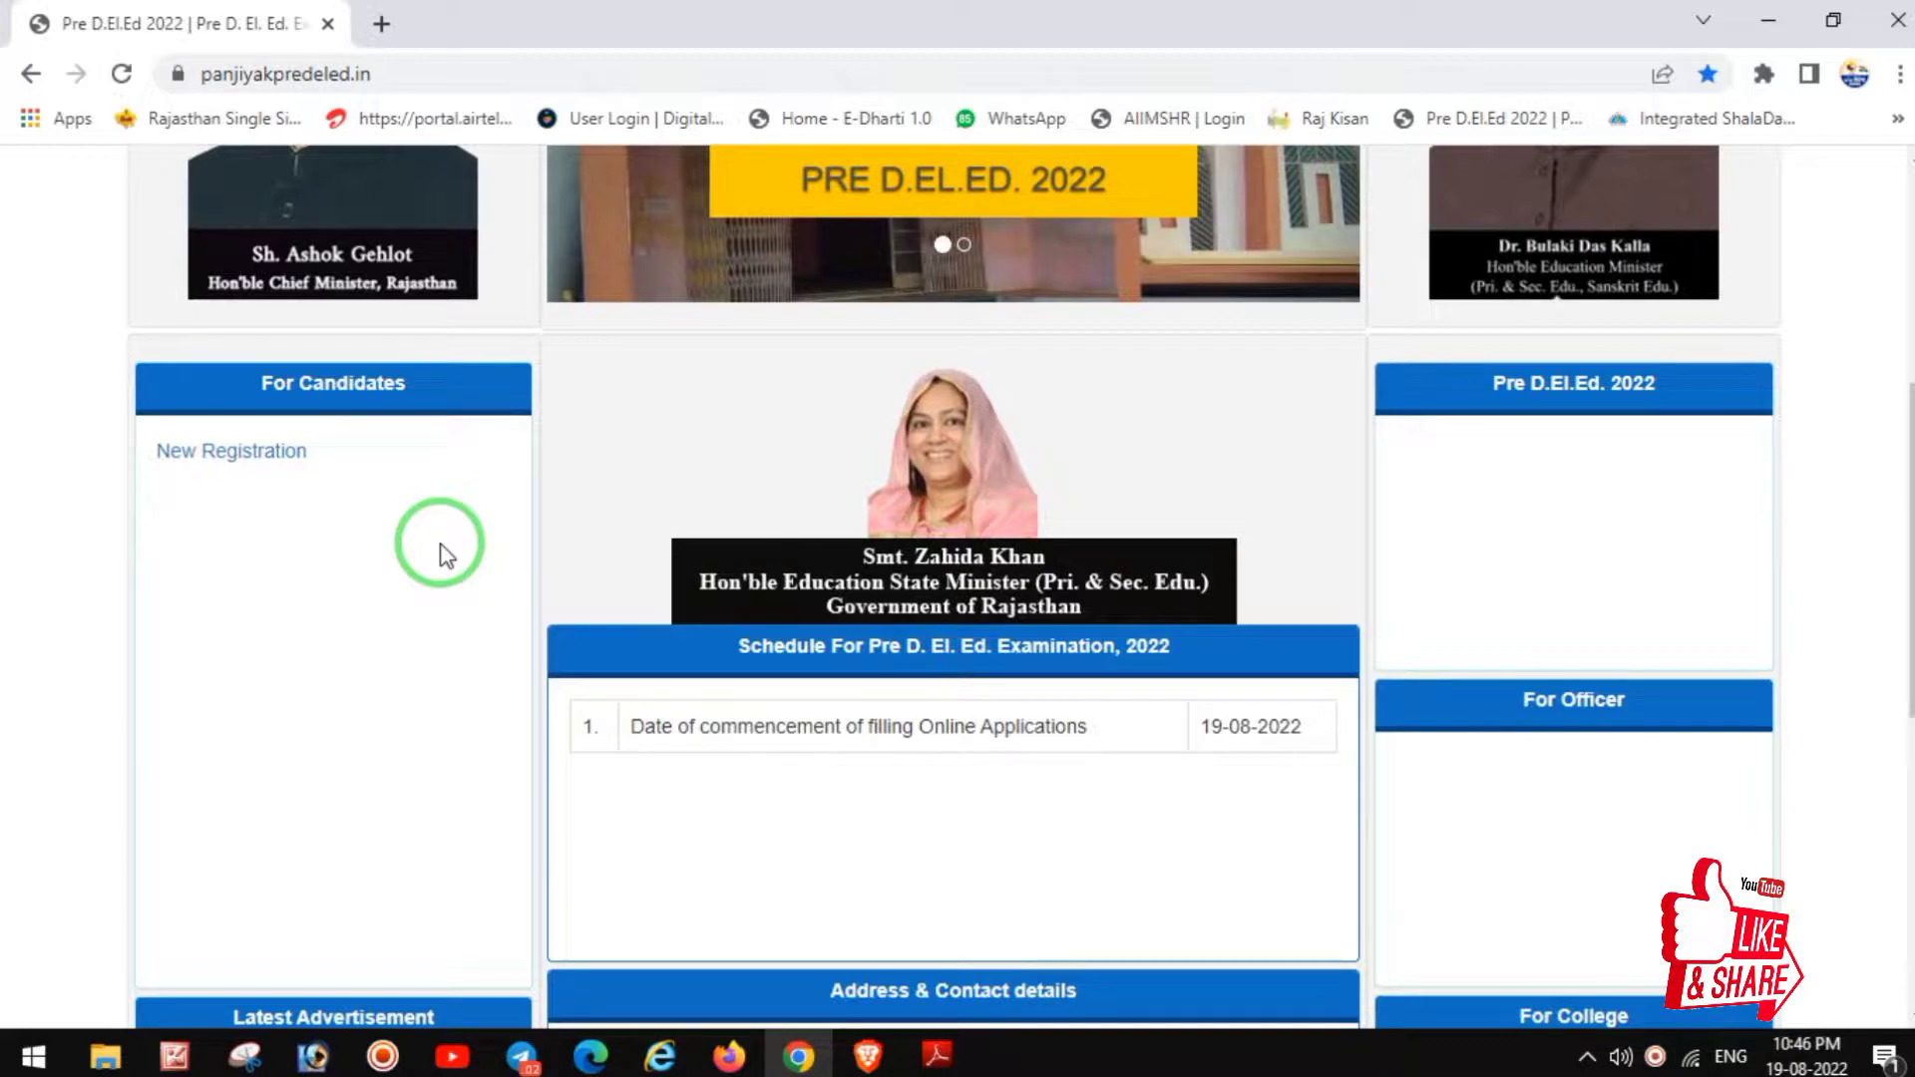
left_click(249, 455)
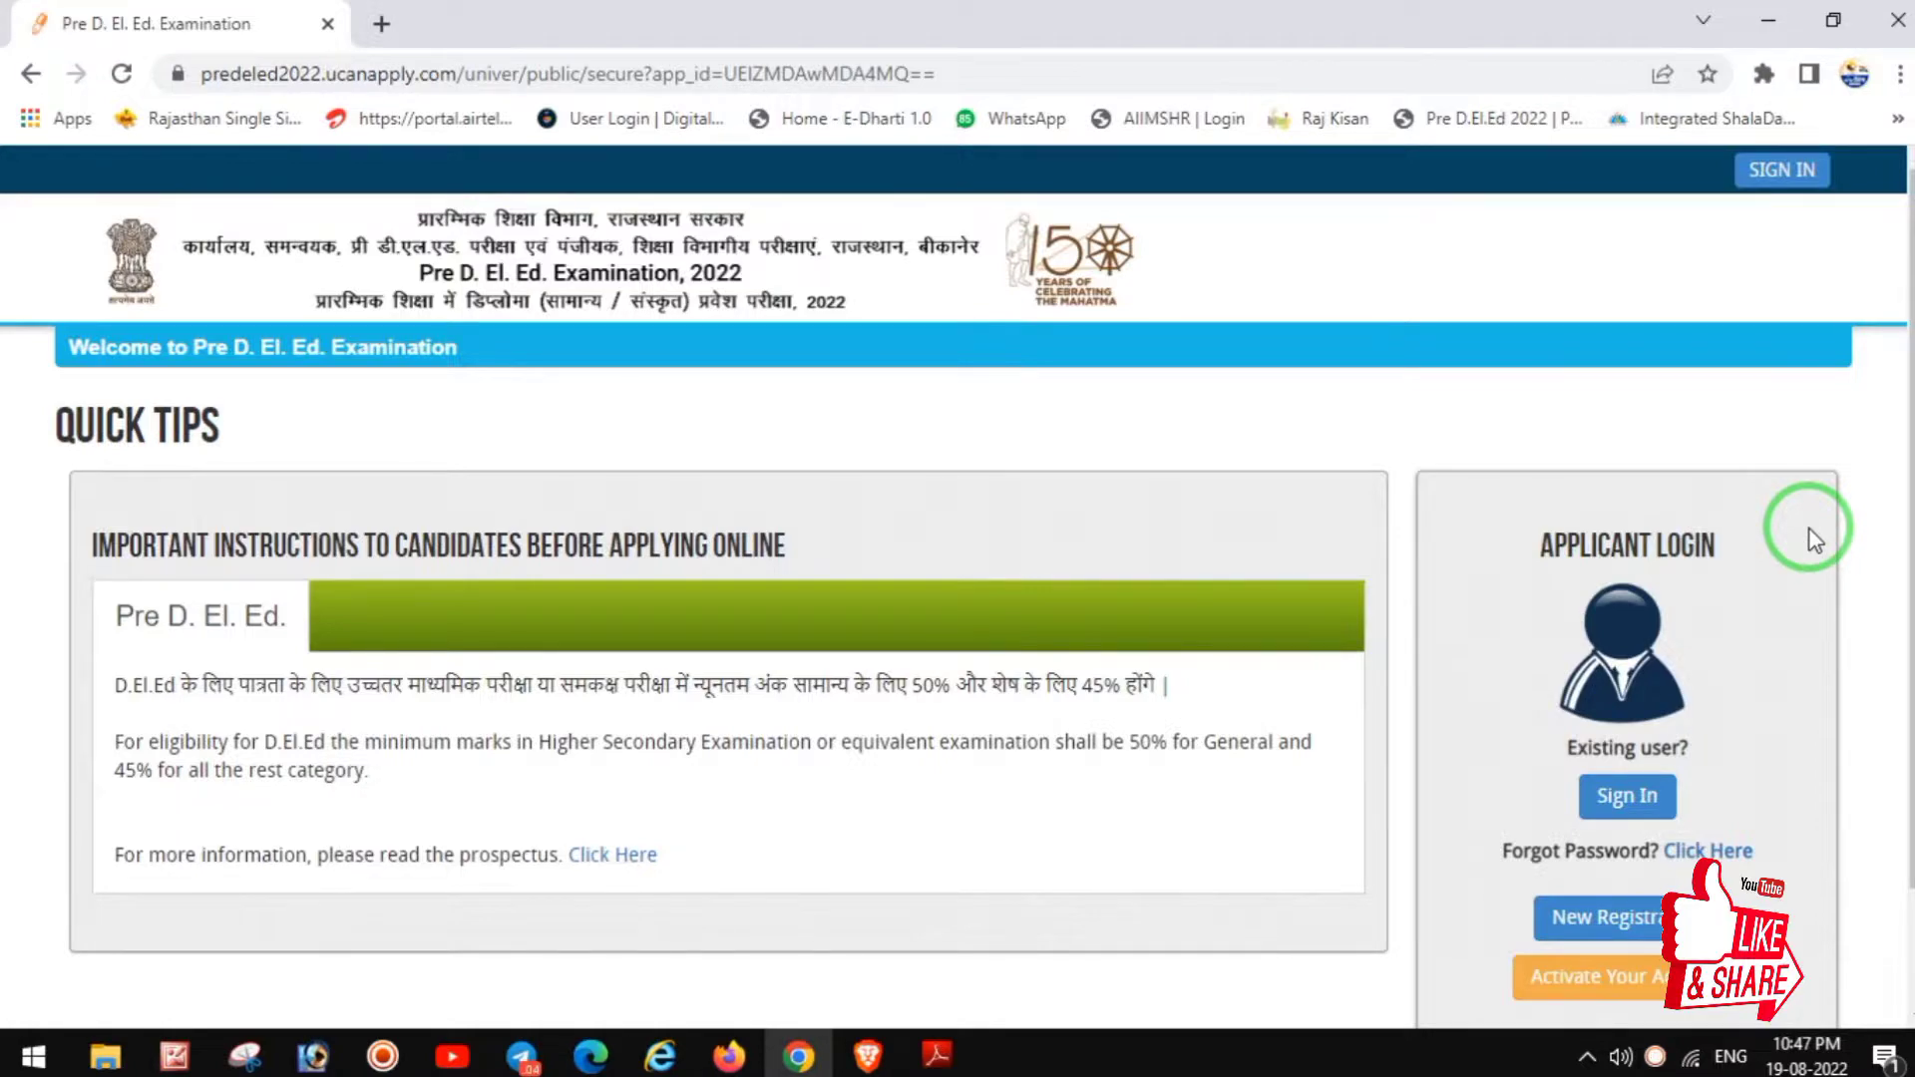
Step: Open the New Registration form for candidates and look over its fields
scroll(1767, 633, "down", 2)
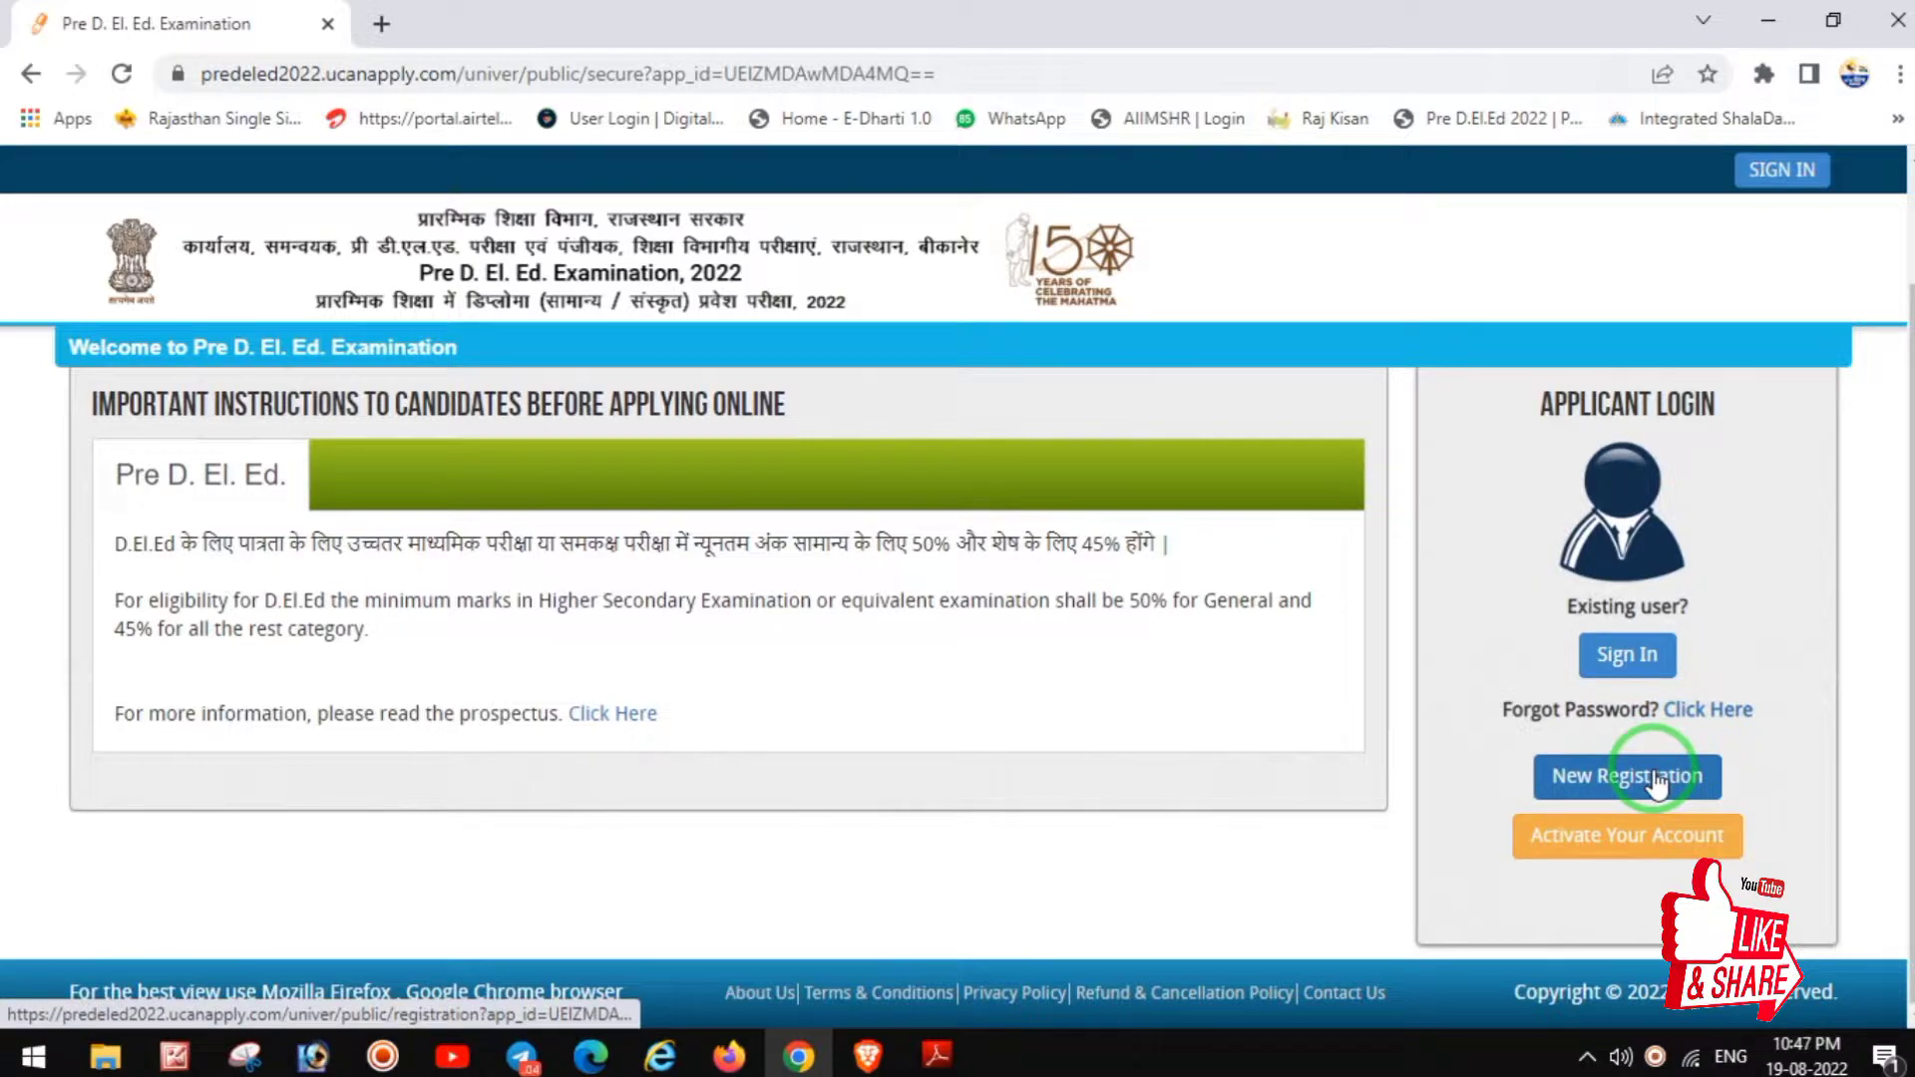
left_click(1656, 785)
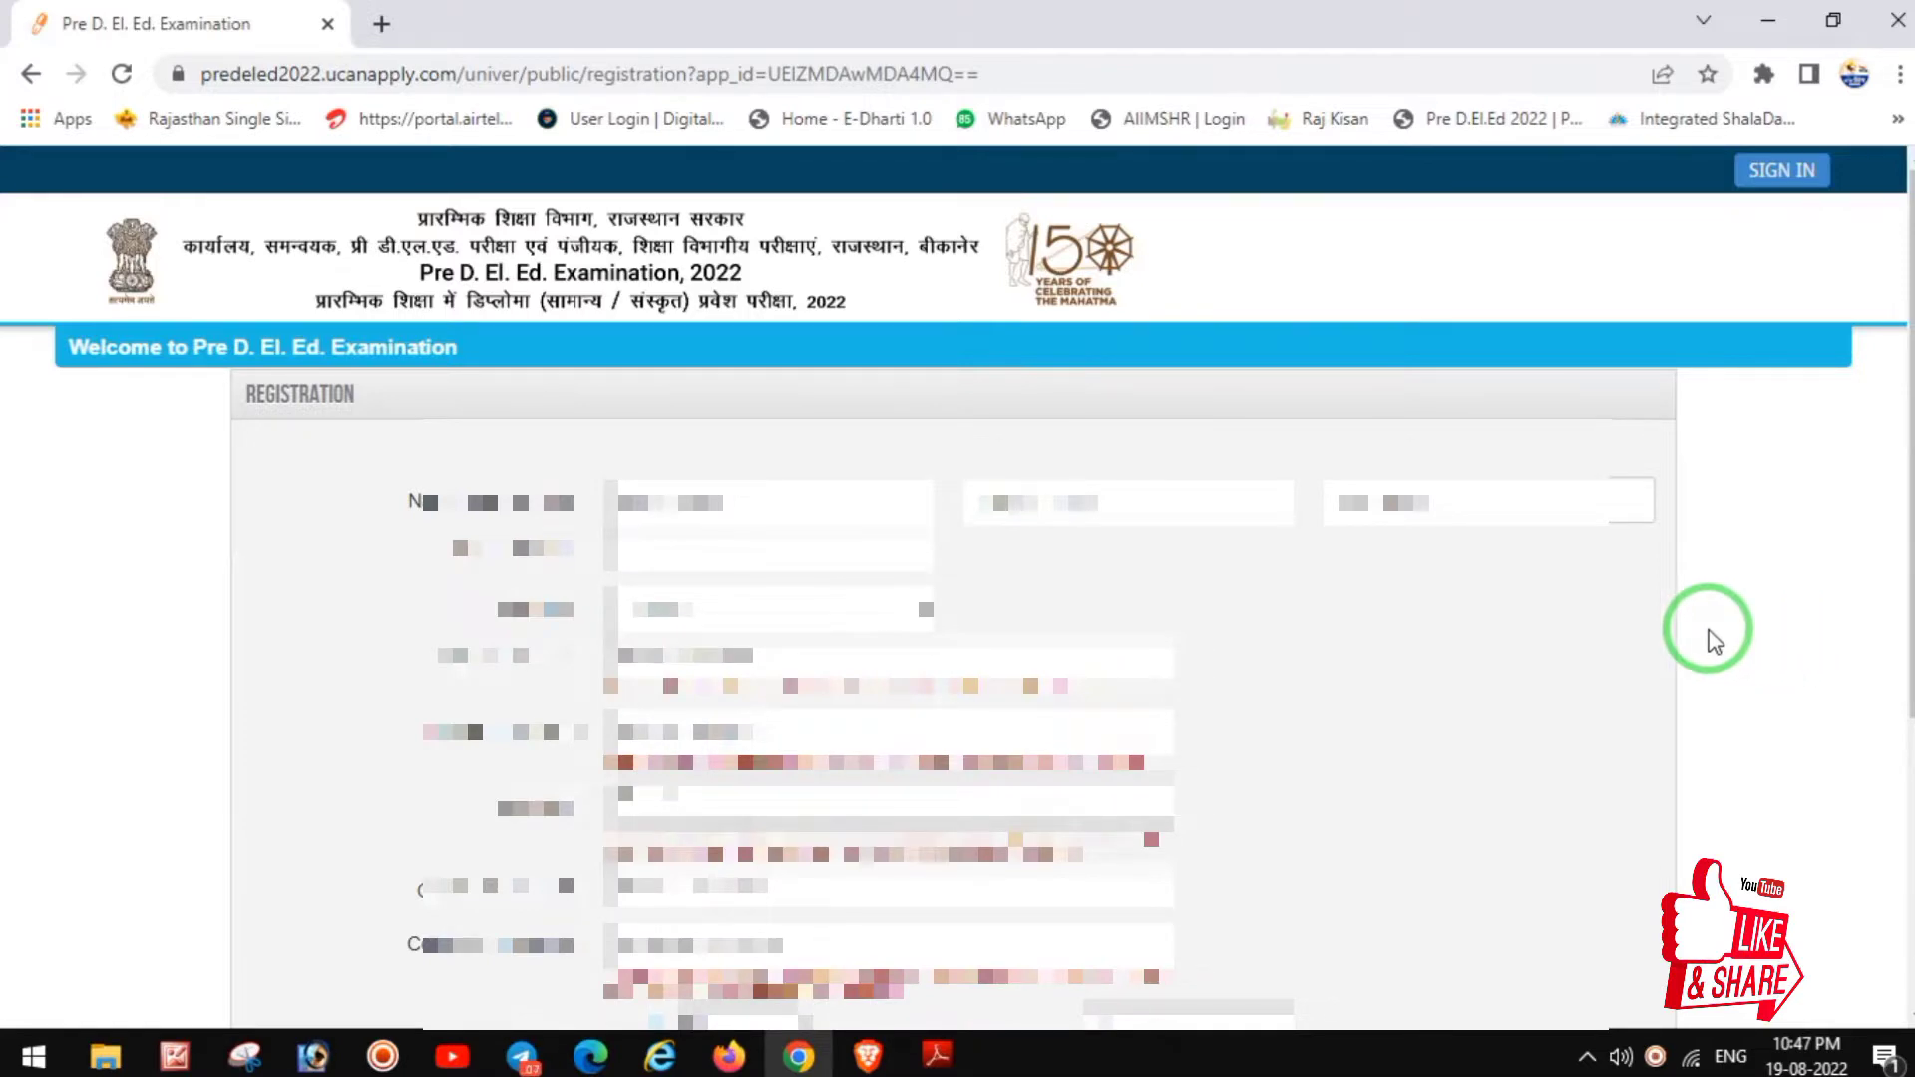
scroll(1721, 632, "down", 2)
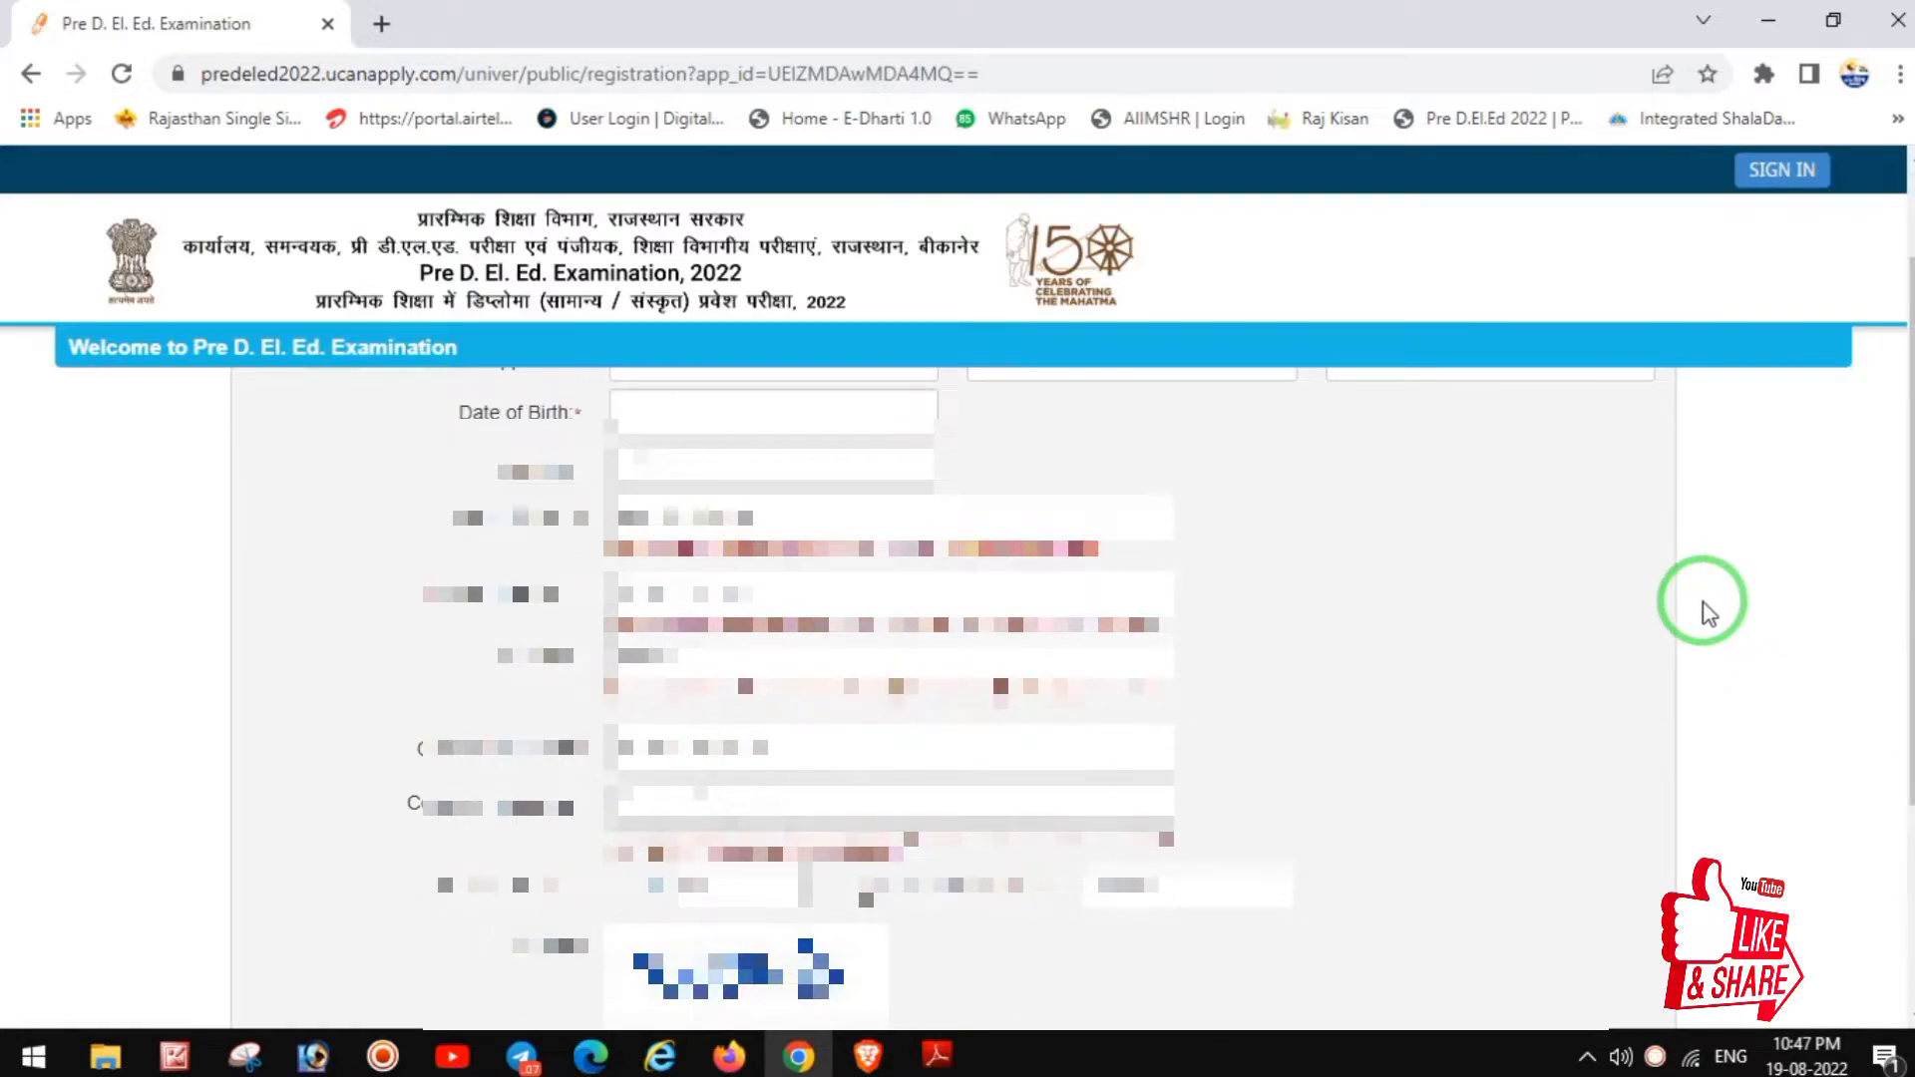
scroll(1615, 678, "up", 2)
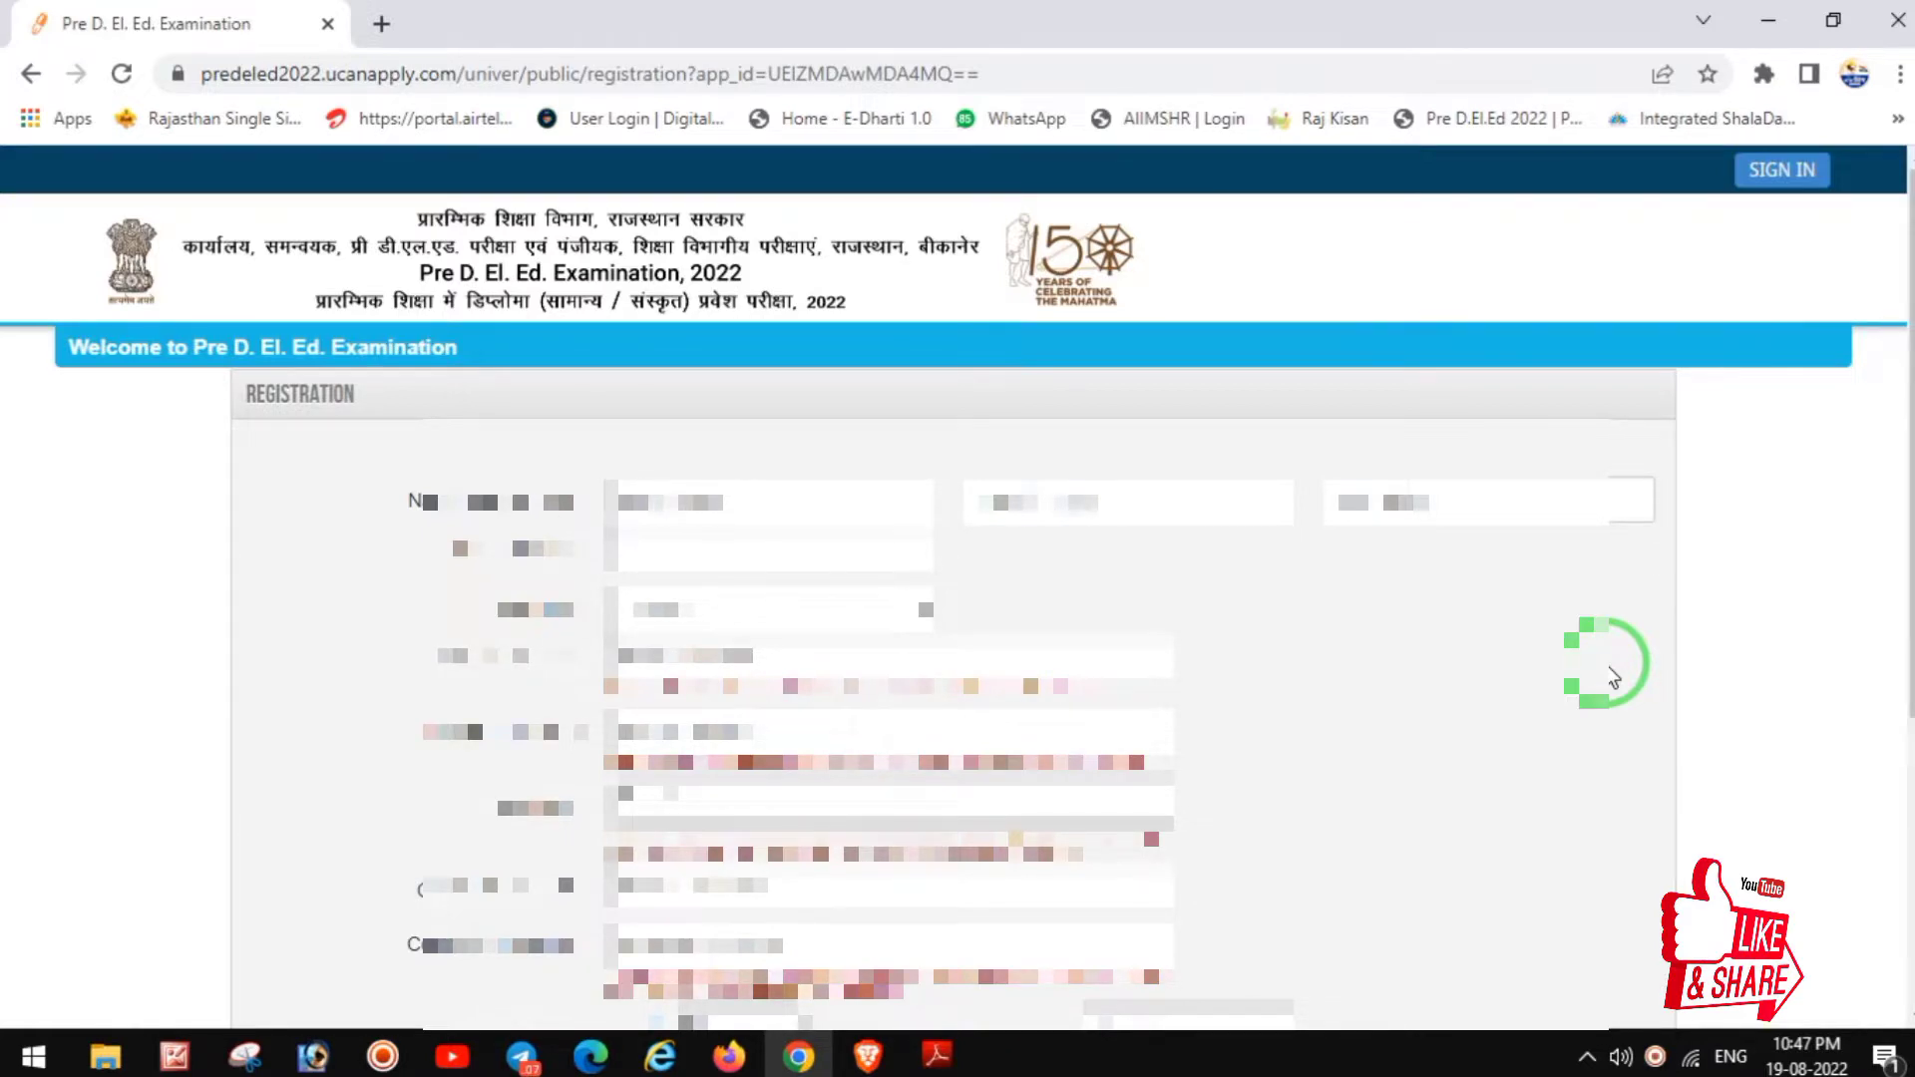
scroll(1259, 634, "down", 3)
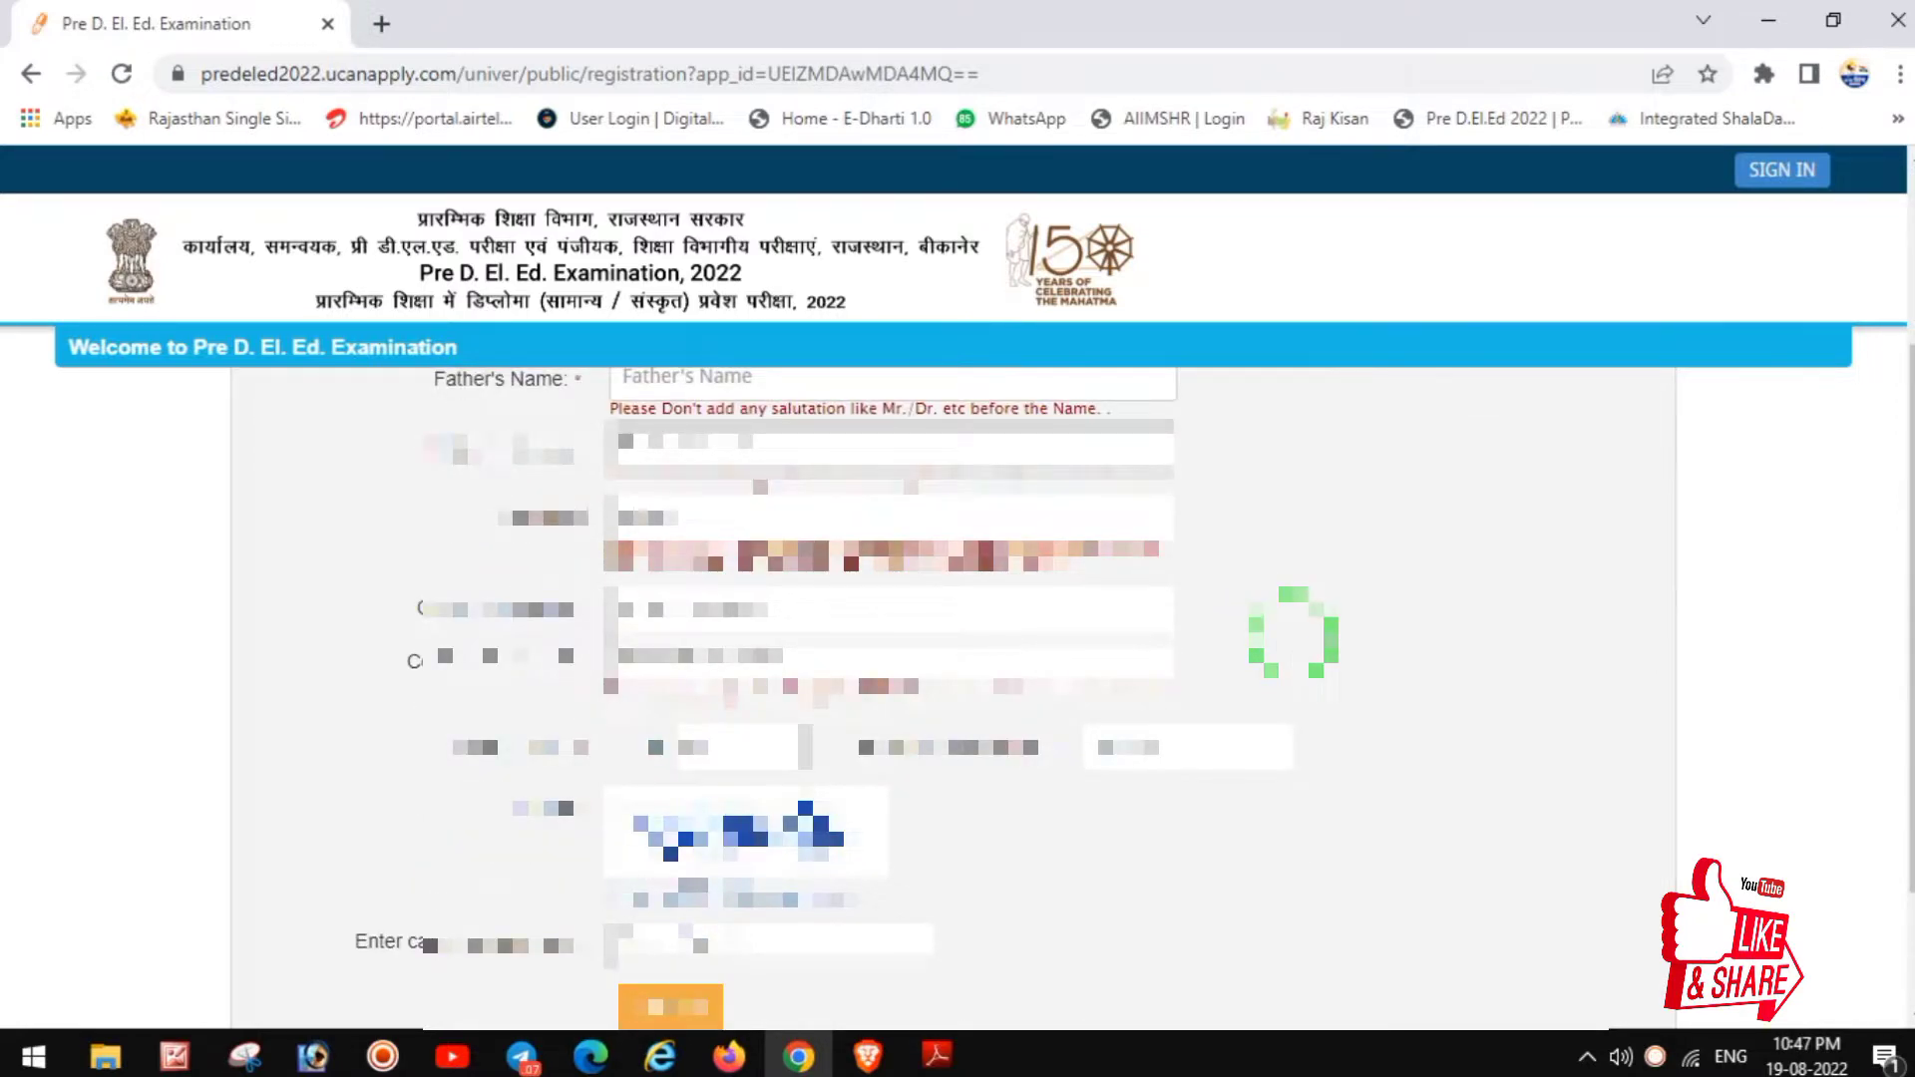
scroll(1293, 631, "up", 3)
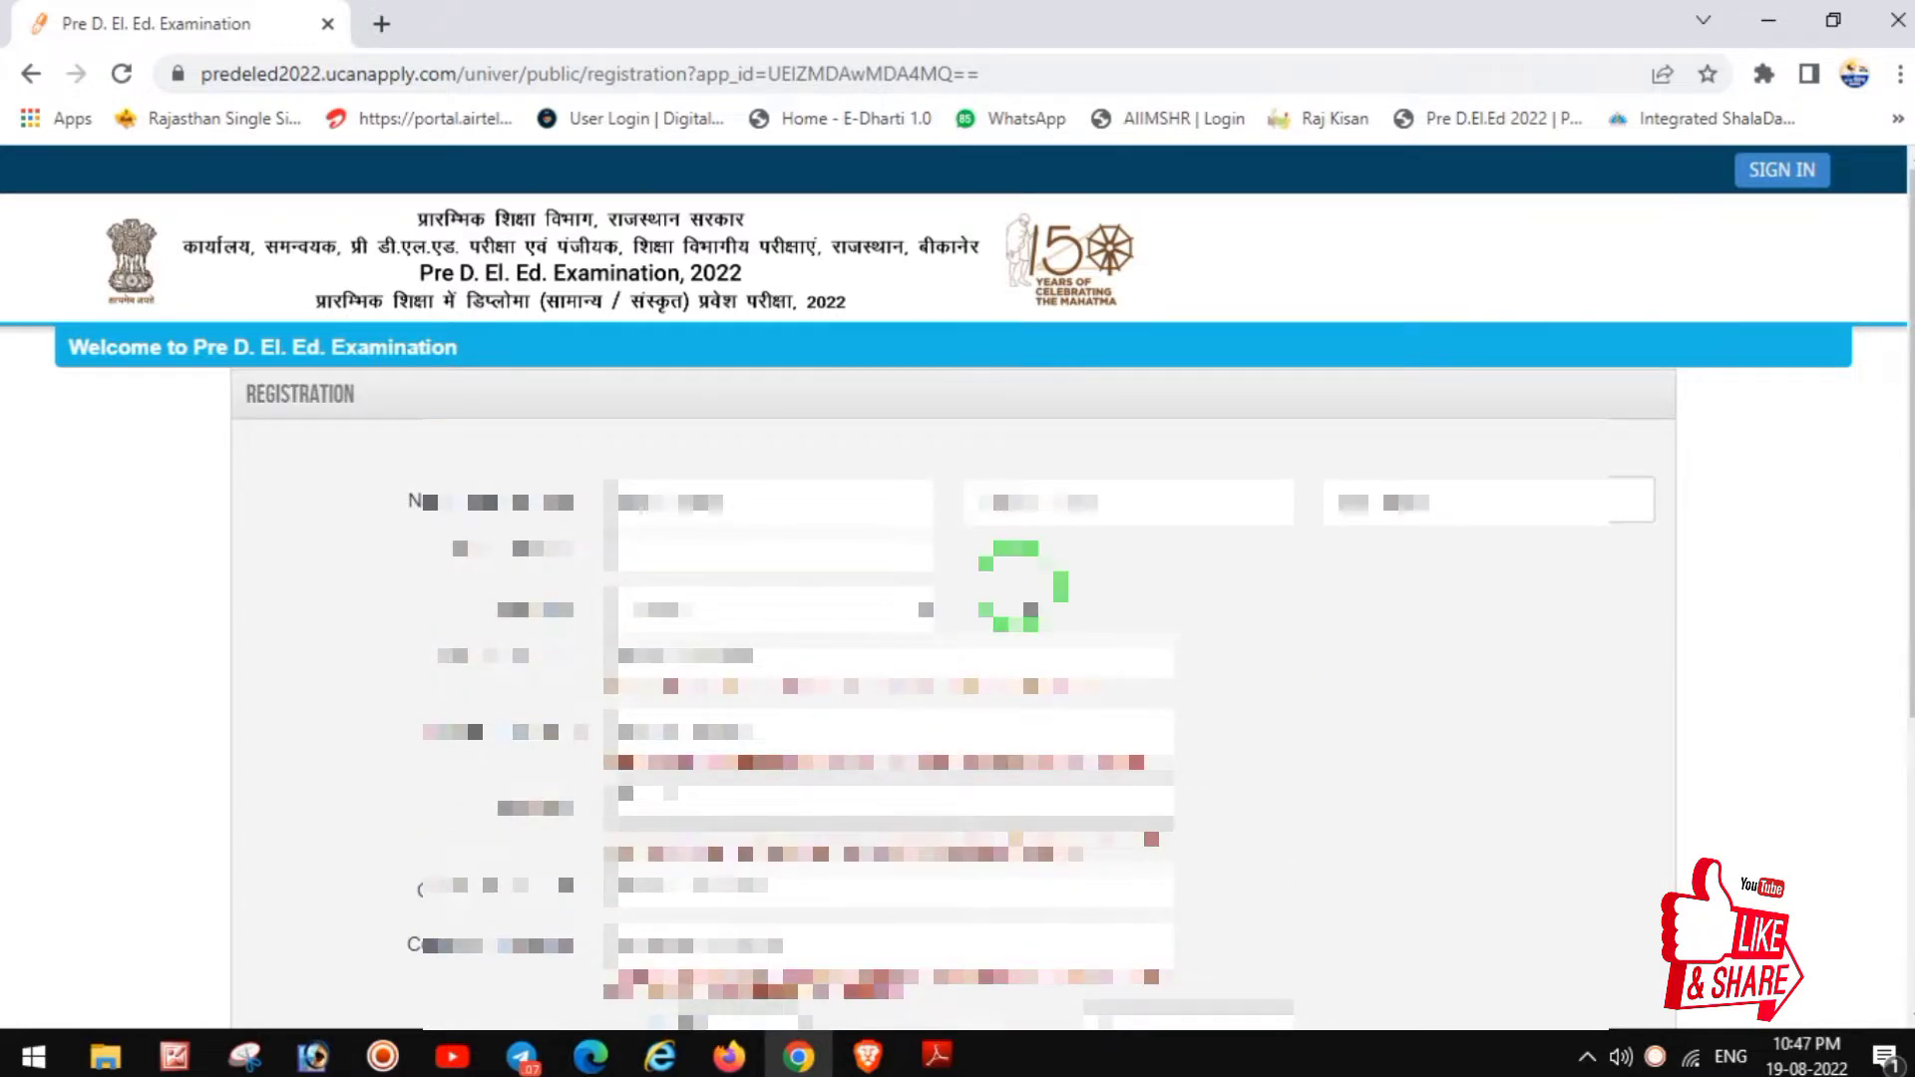
Step: Fill in the applicant's name, birth date, parents, contact details and captcha, then sign up
left_click(768, 494)
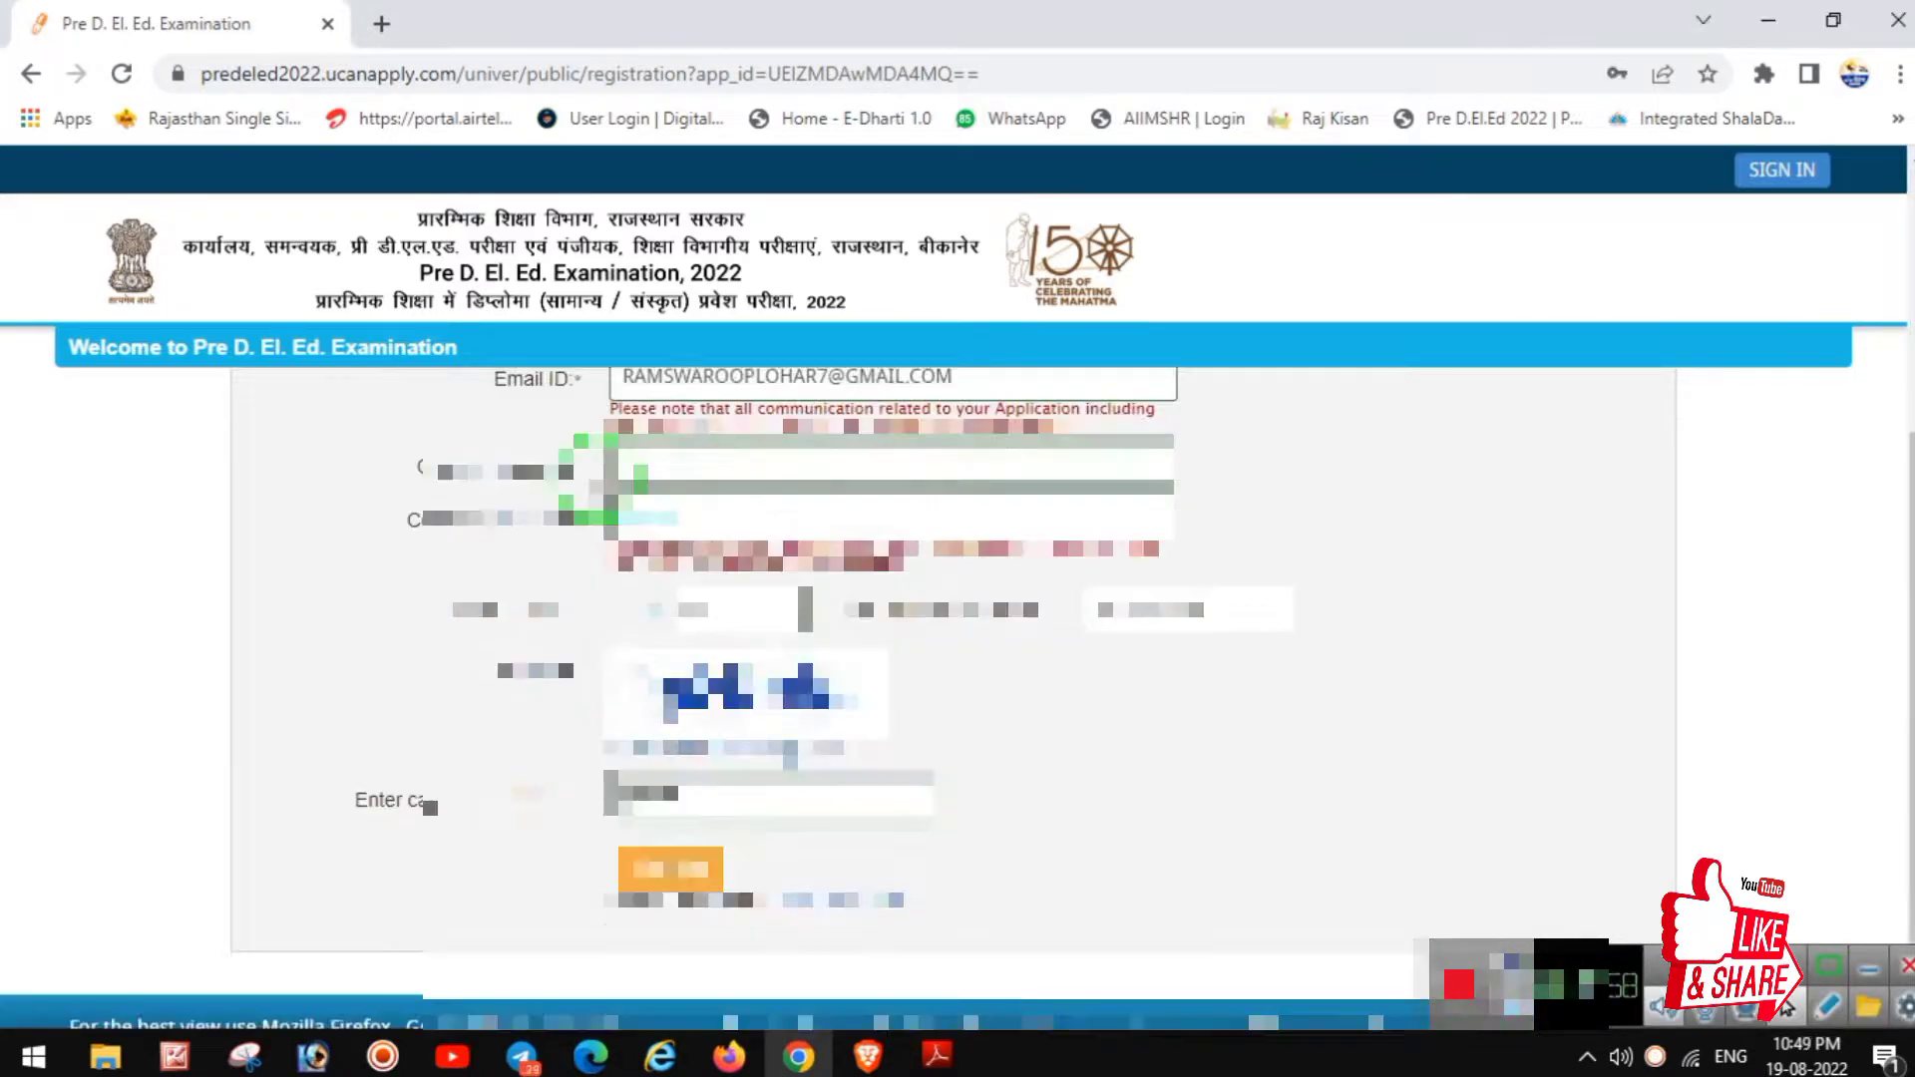
type("987654")
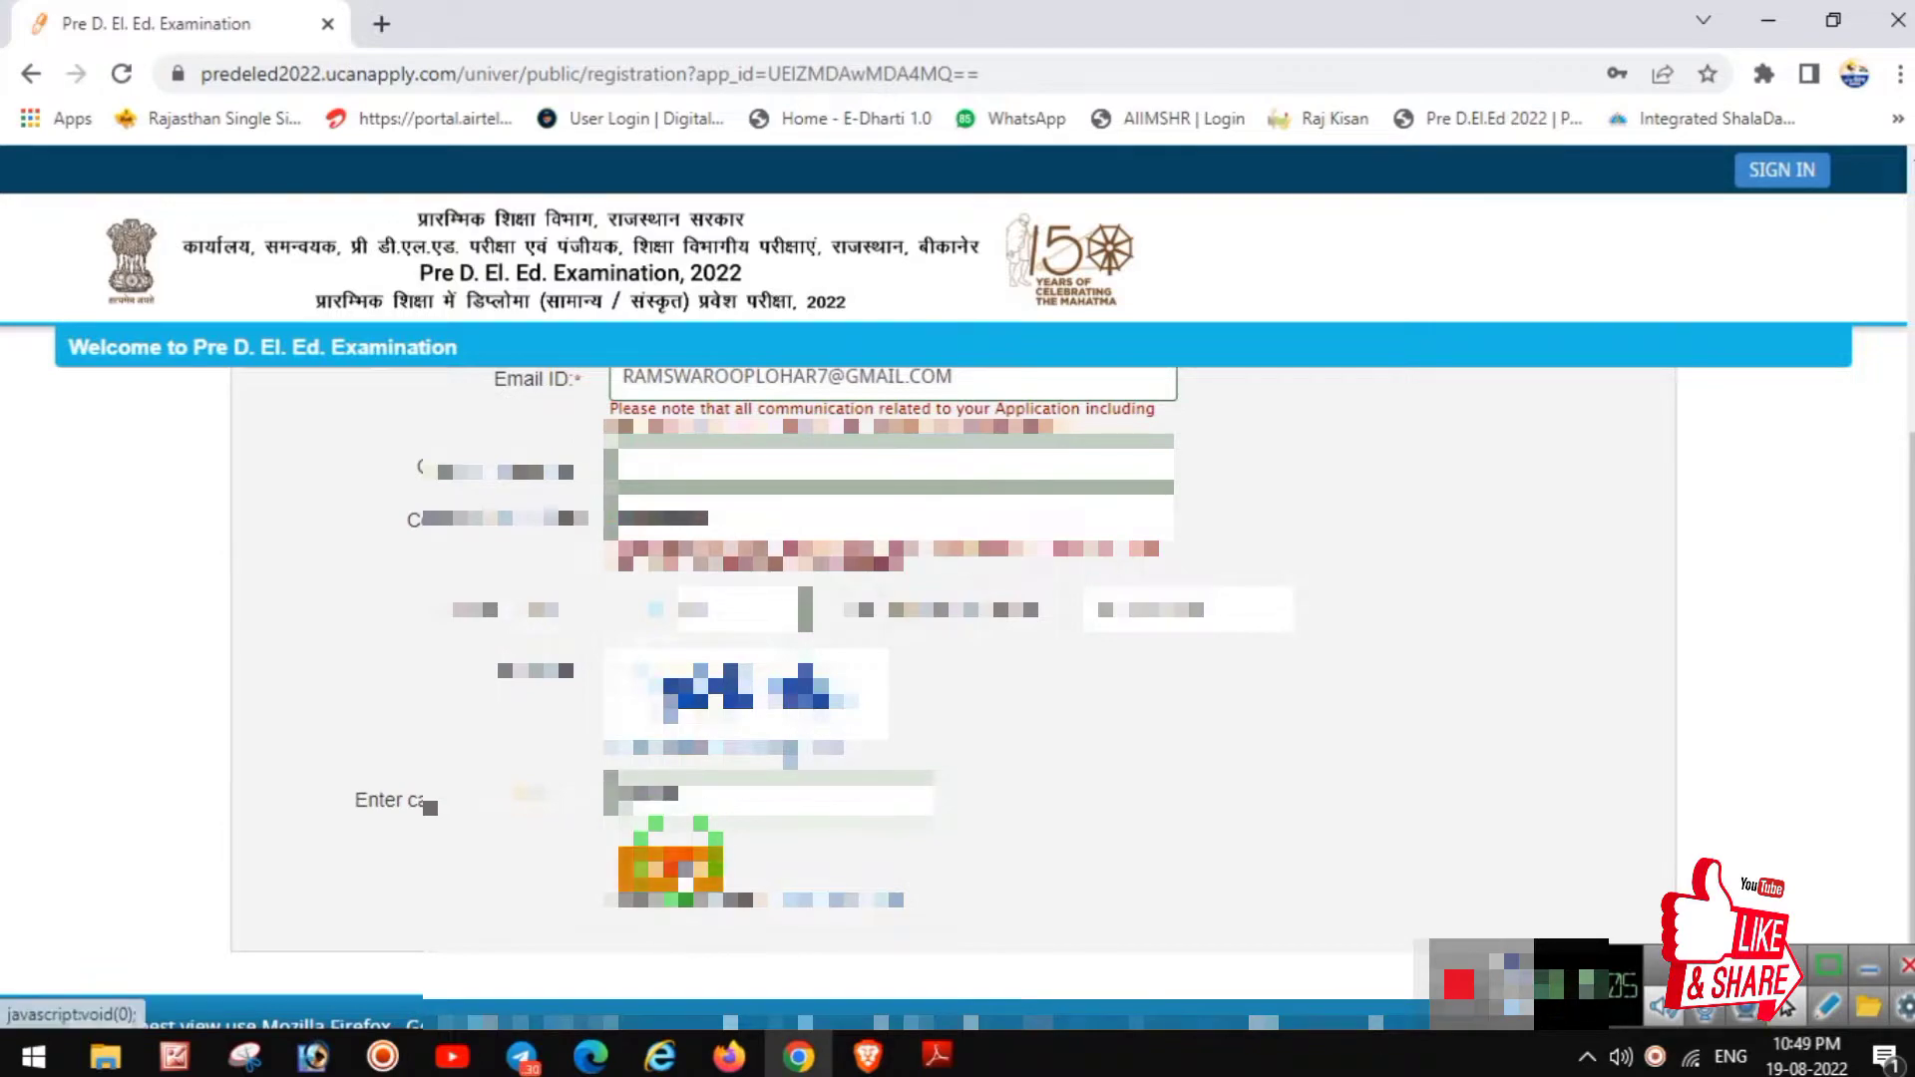
left_click(683, 868)
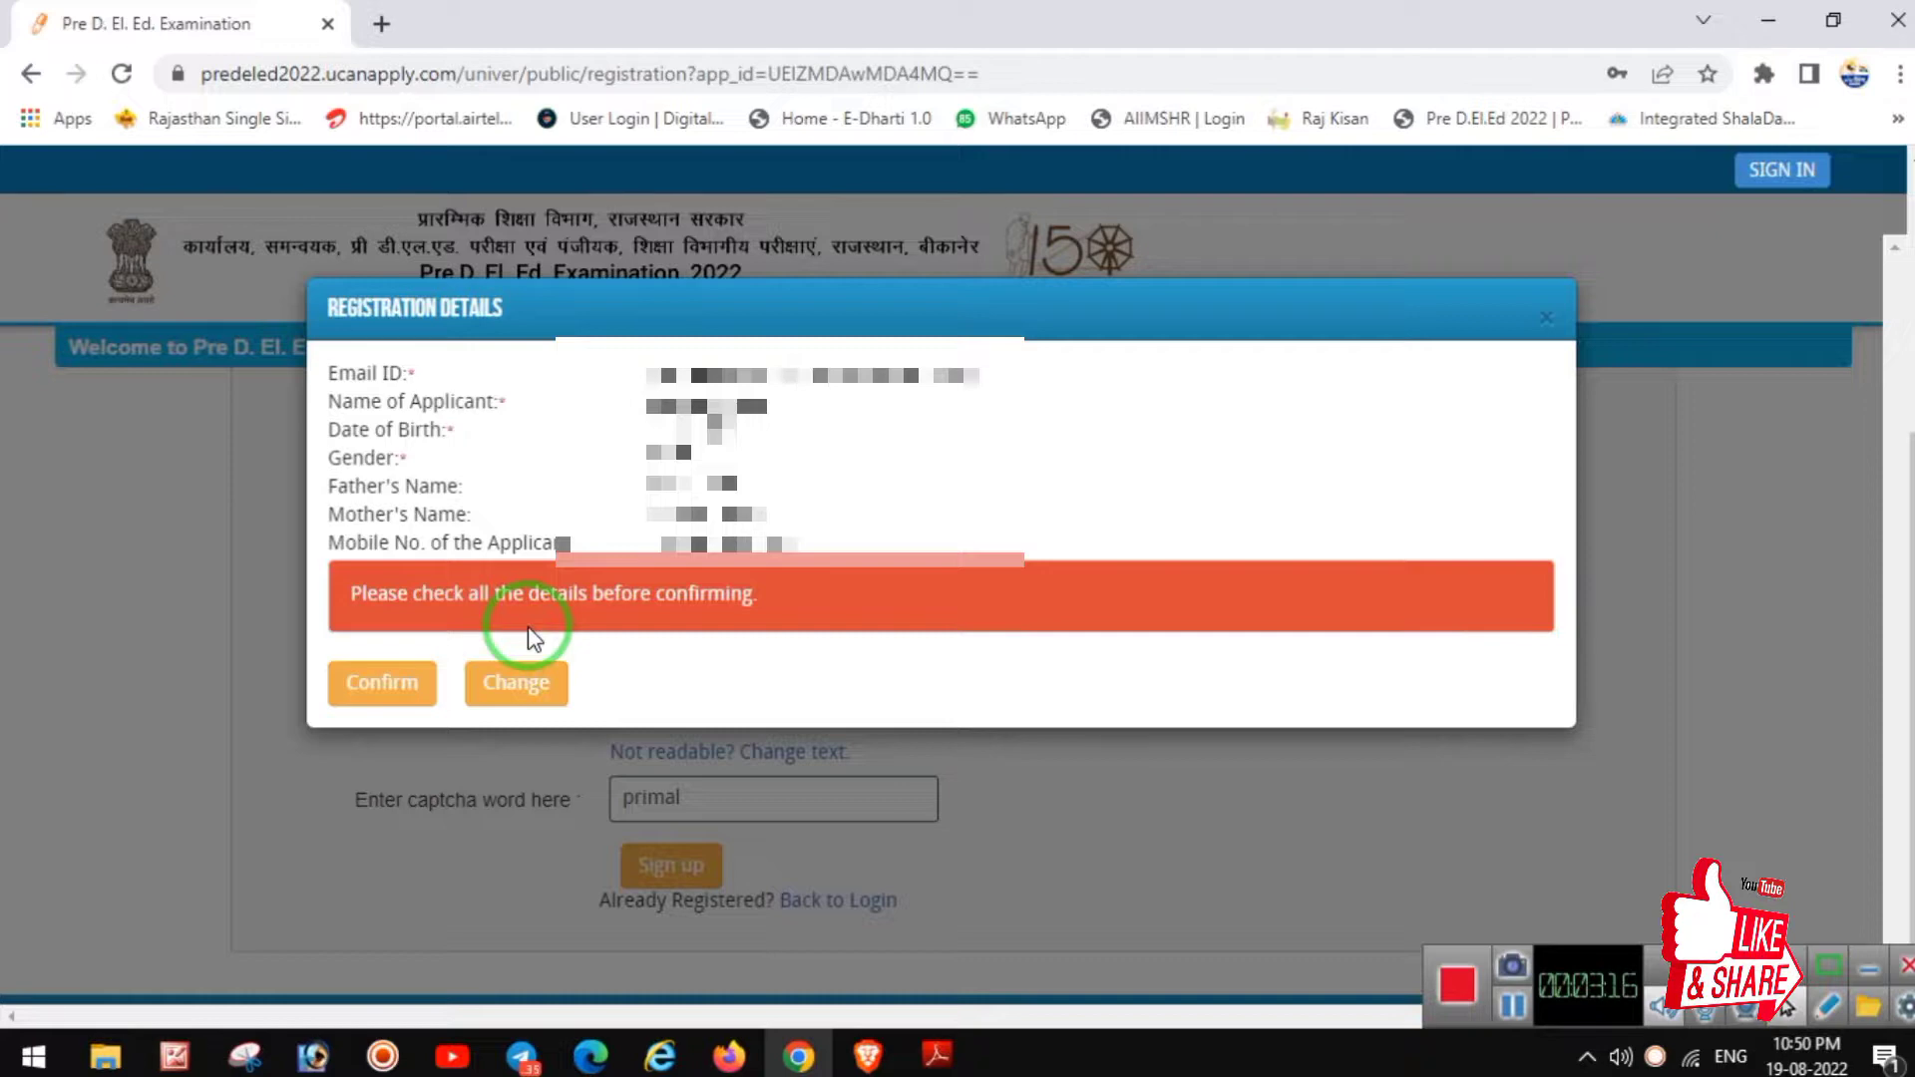
Step: Confirm the registration details and decline Chrome's offer to save the password
left_click(381, 691)
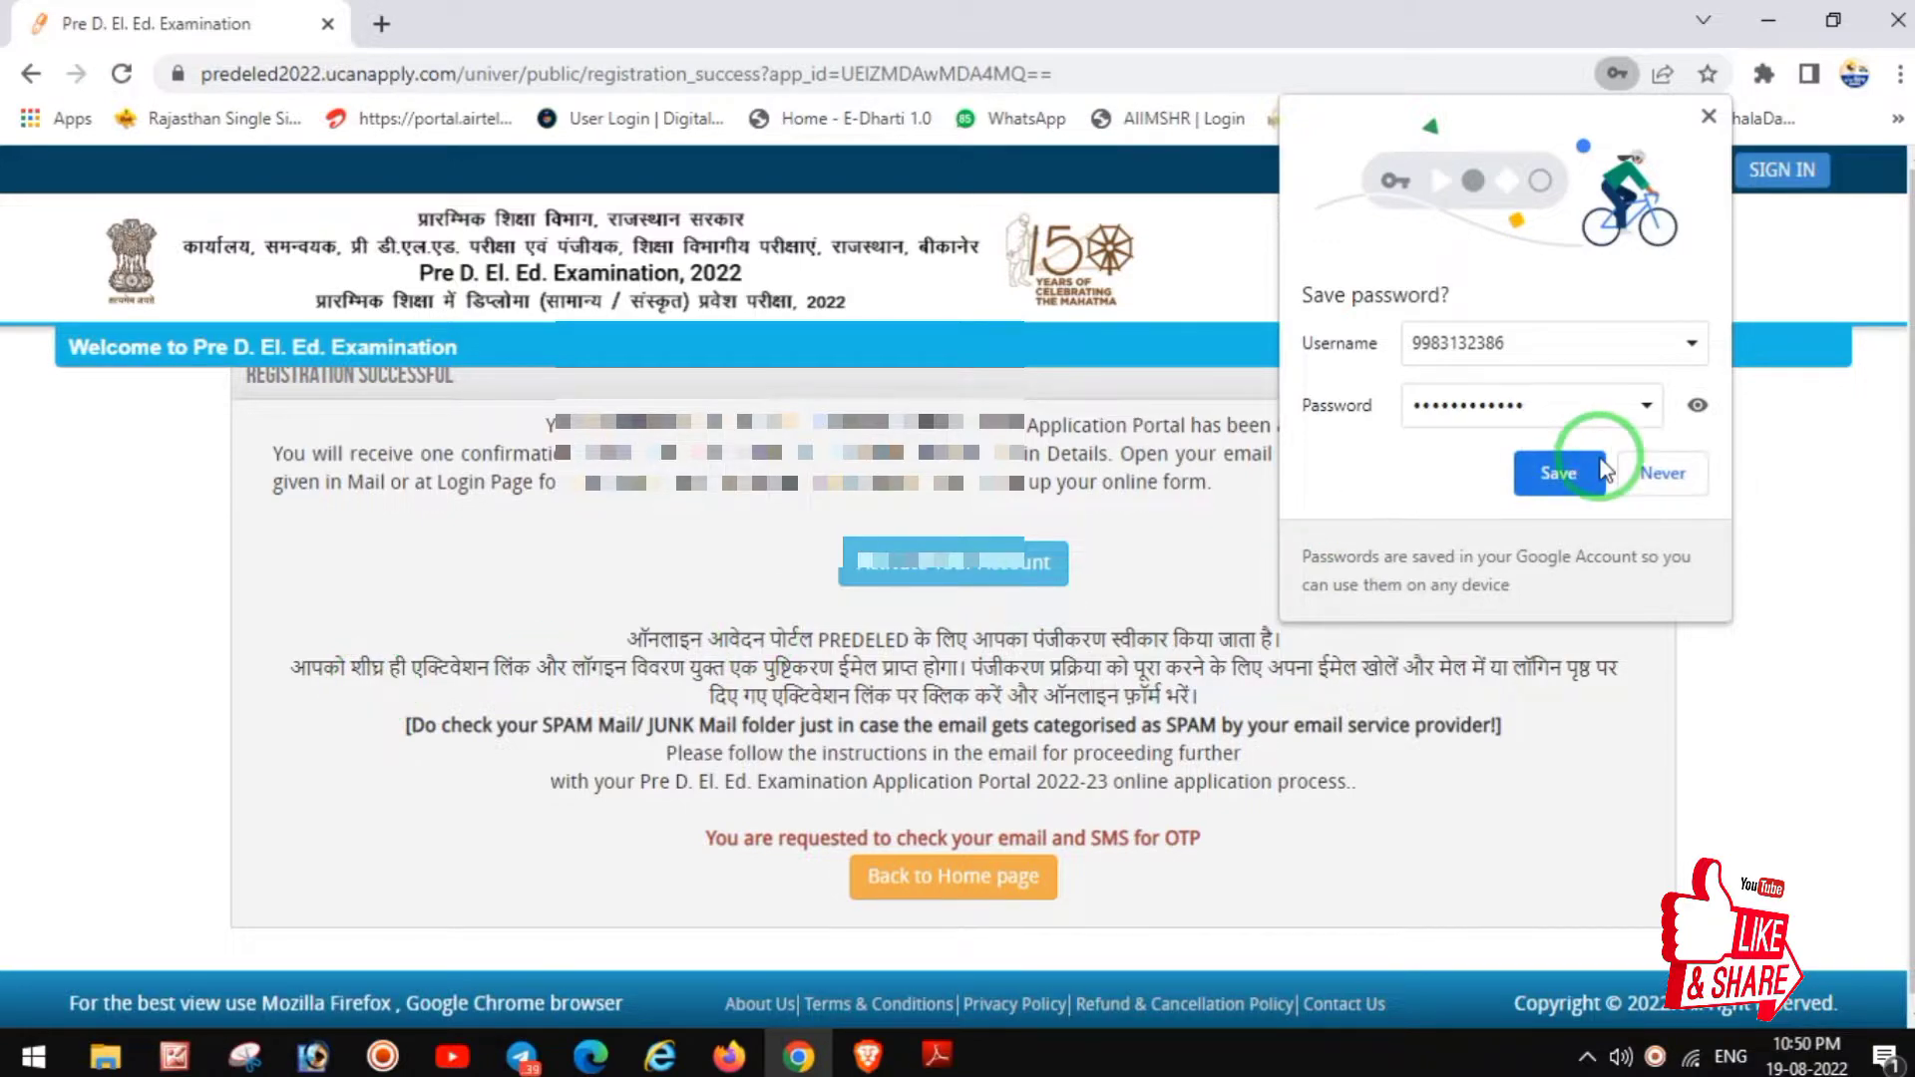
left_click(1659, 479)
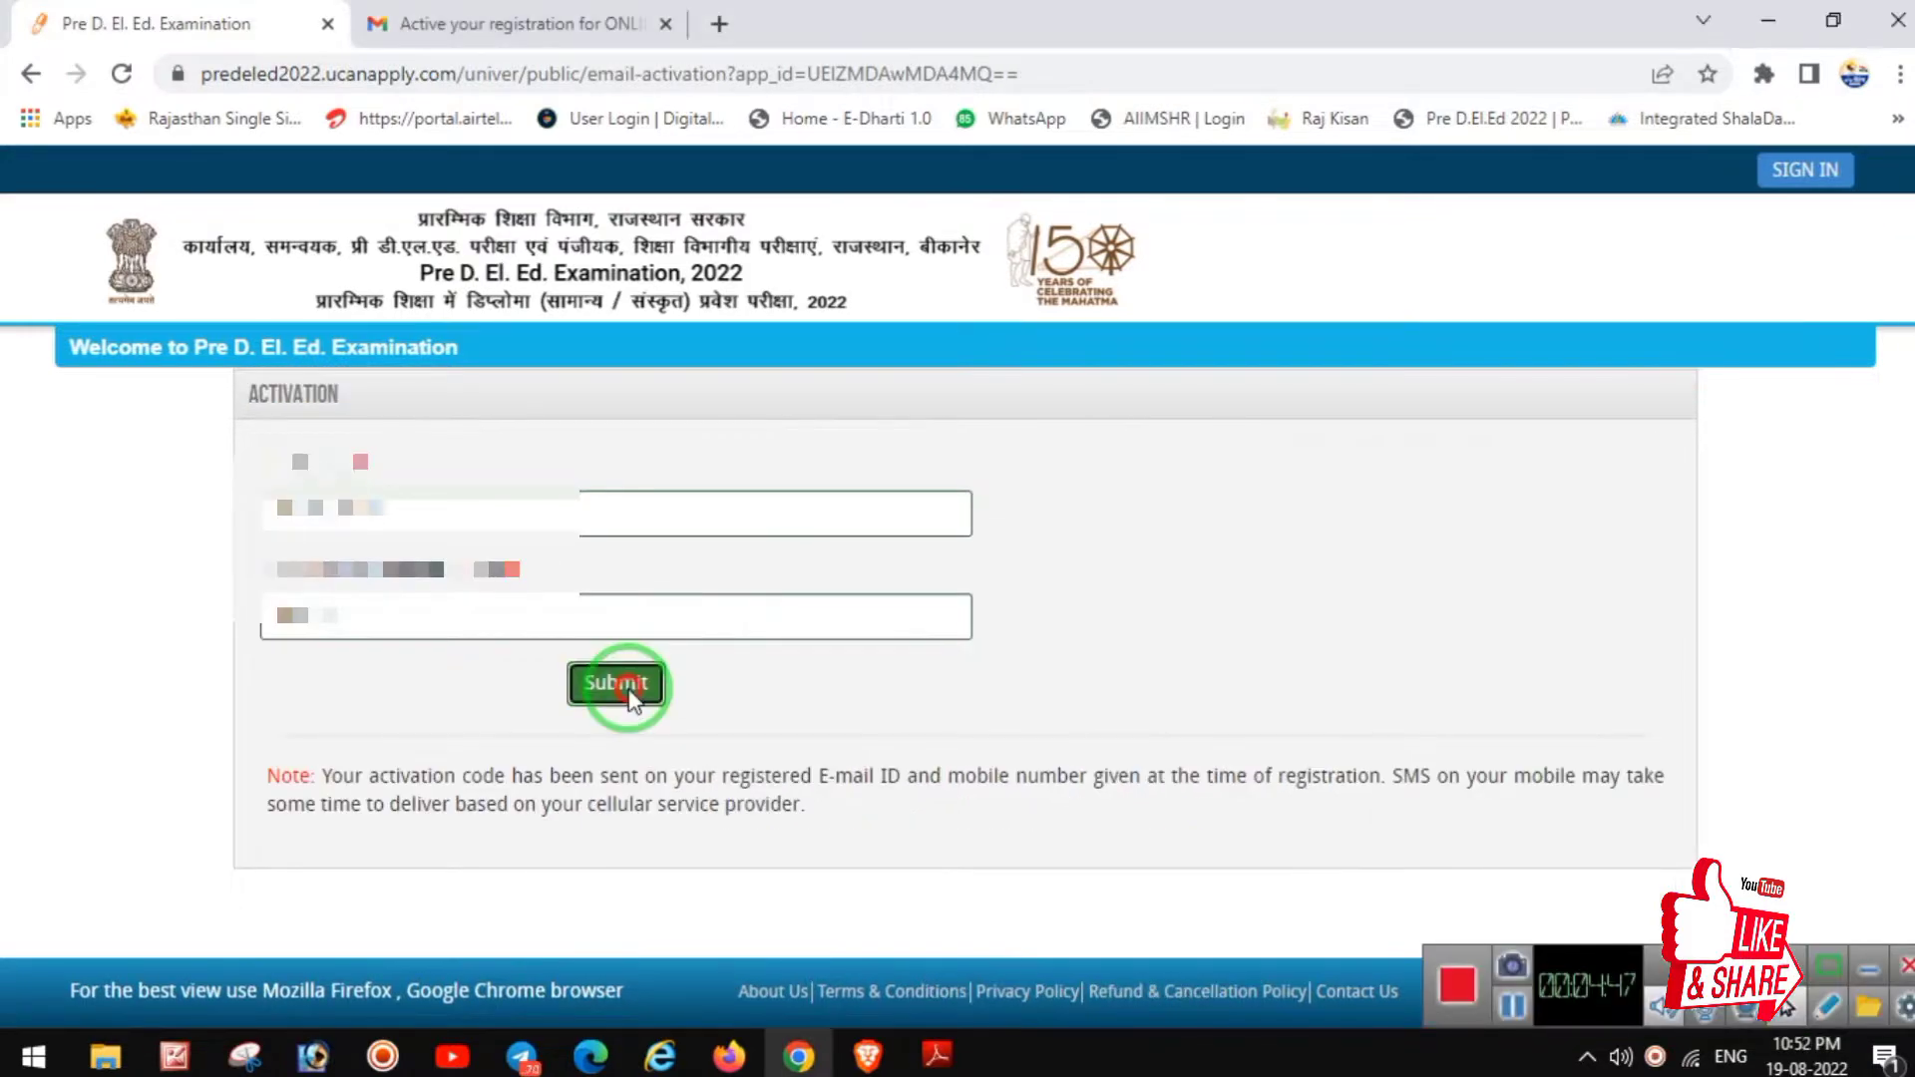
Step: Submit the activation code to activate the account and return to the applicant login page
left_click(625, 686)
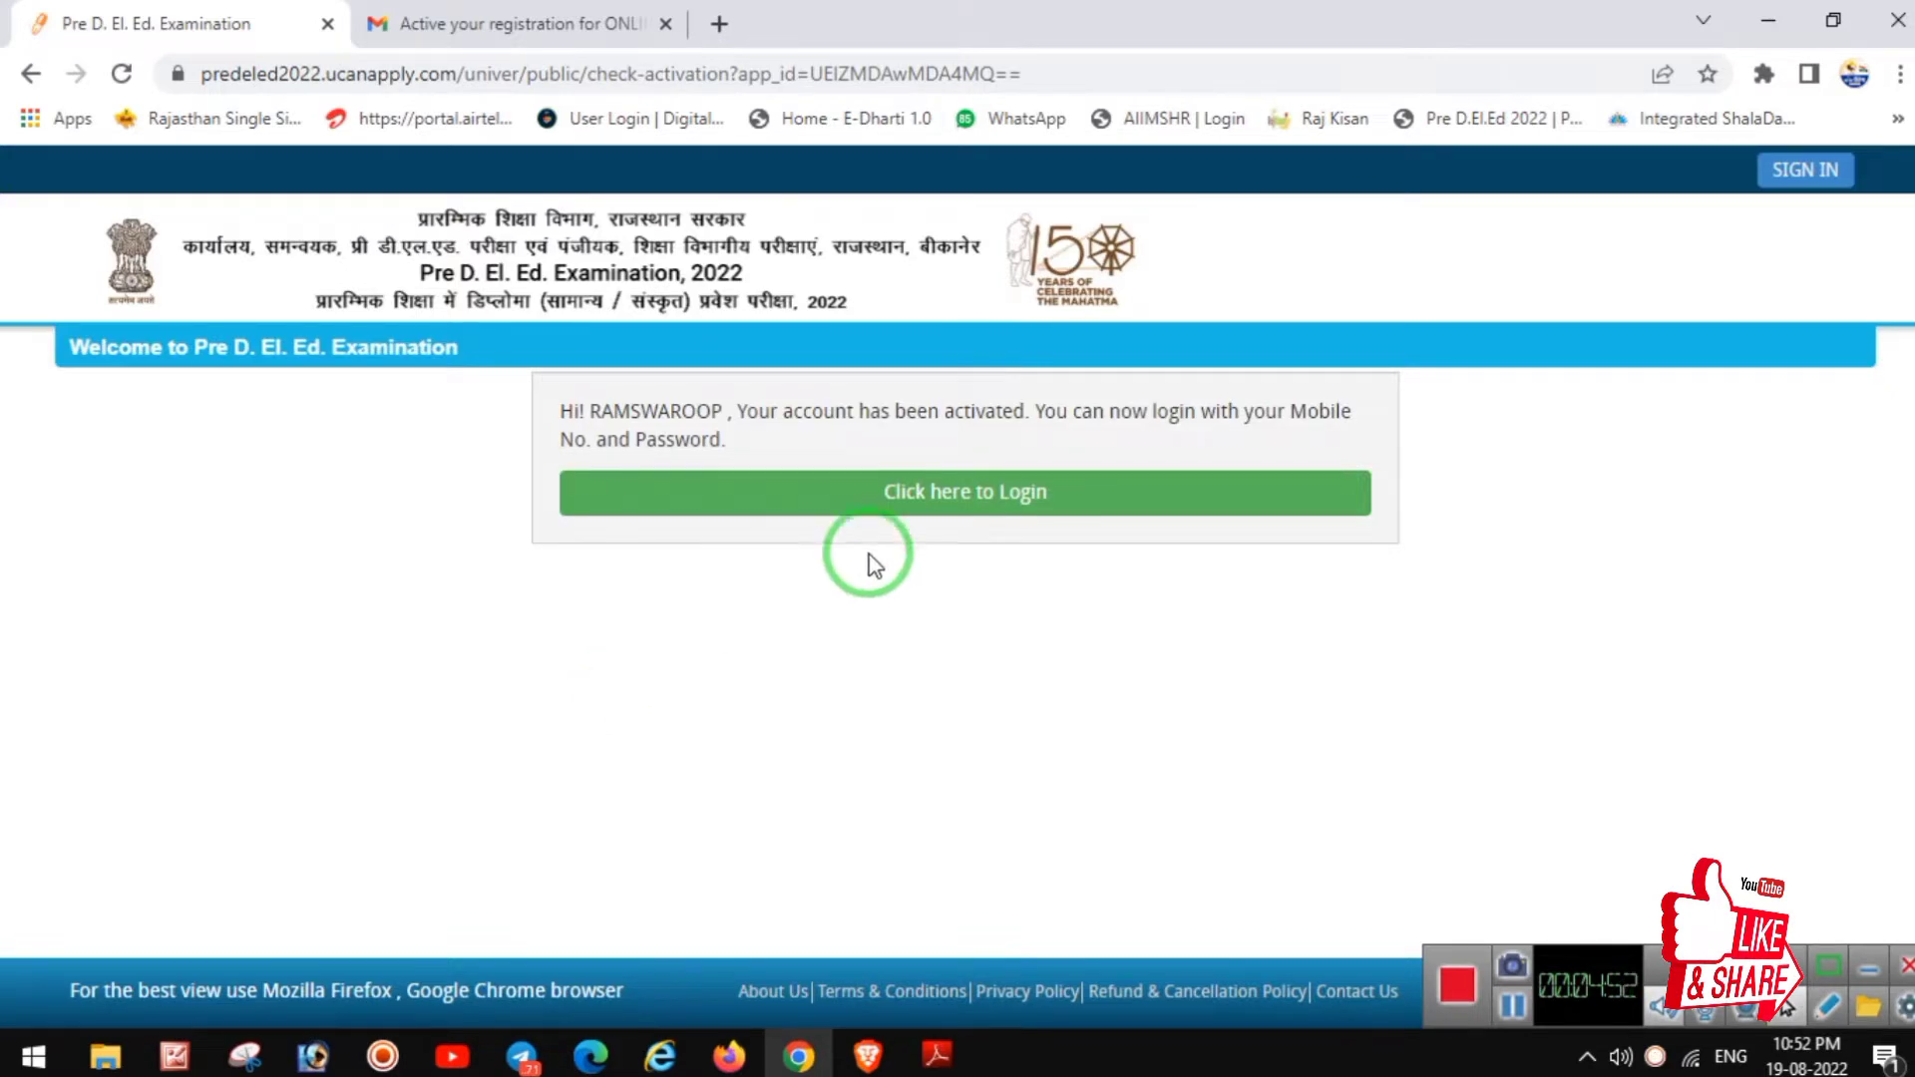
left_click(1021, 494)
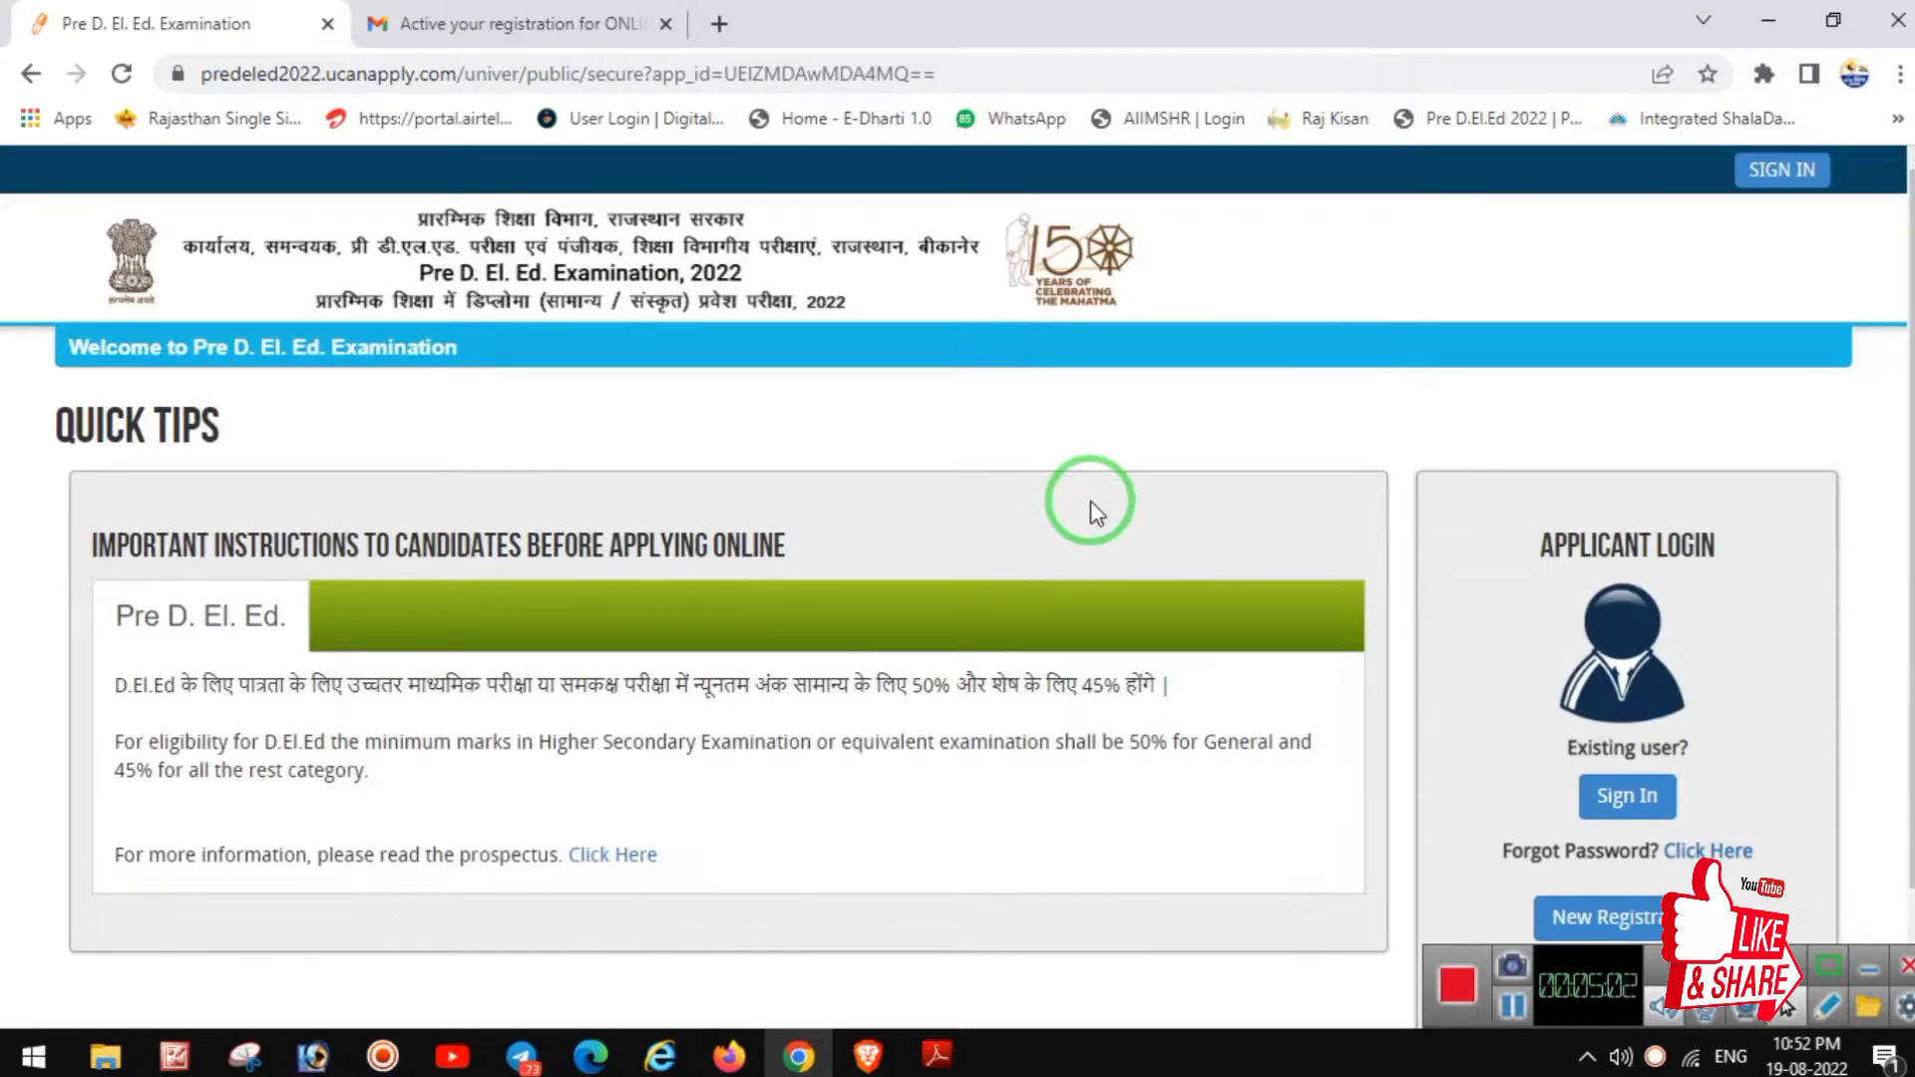
scroll(1396, 574, "down", 2)
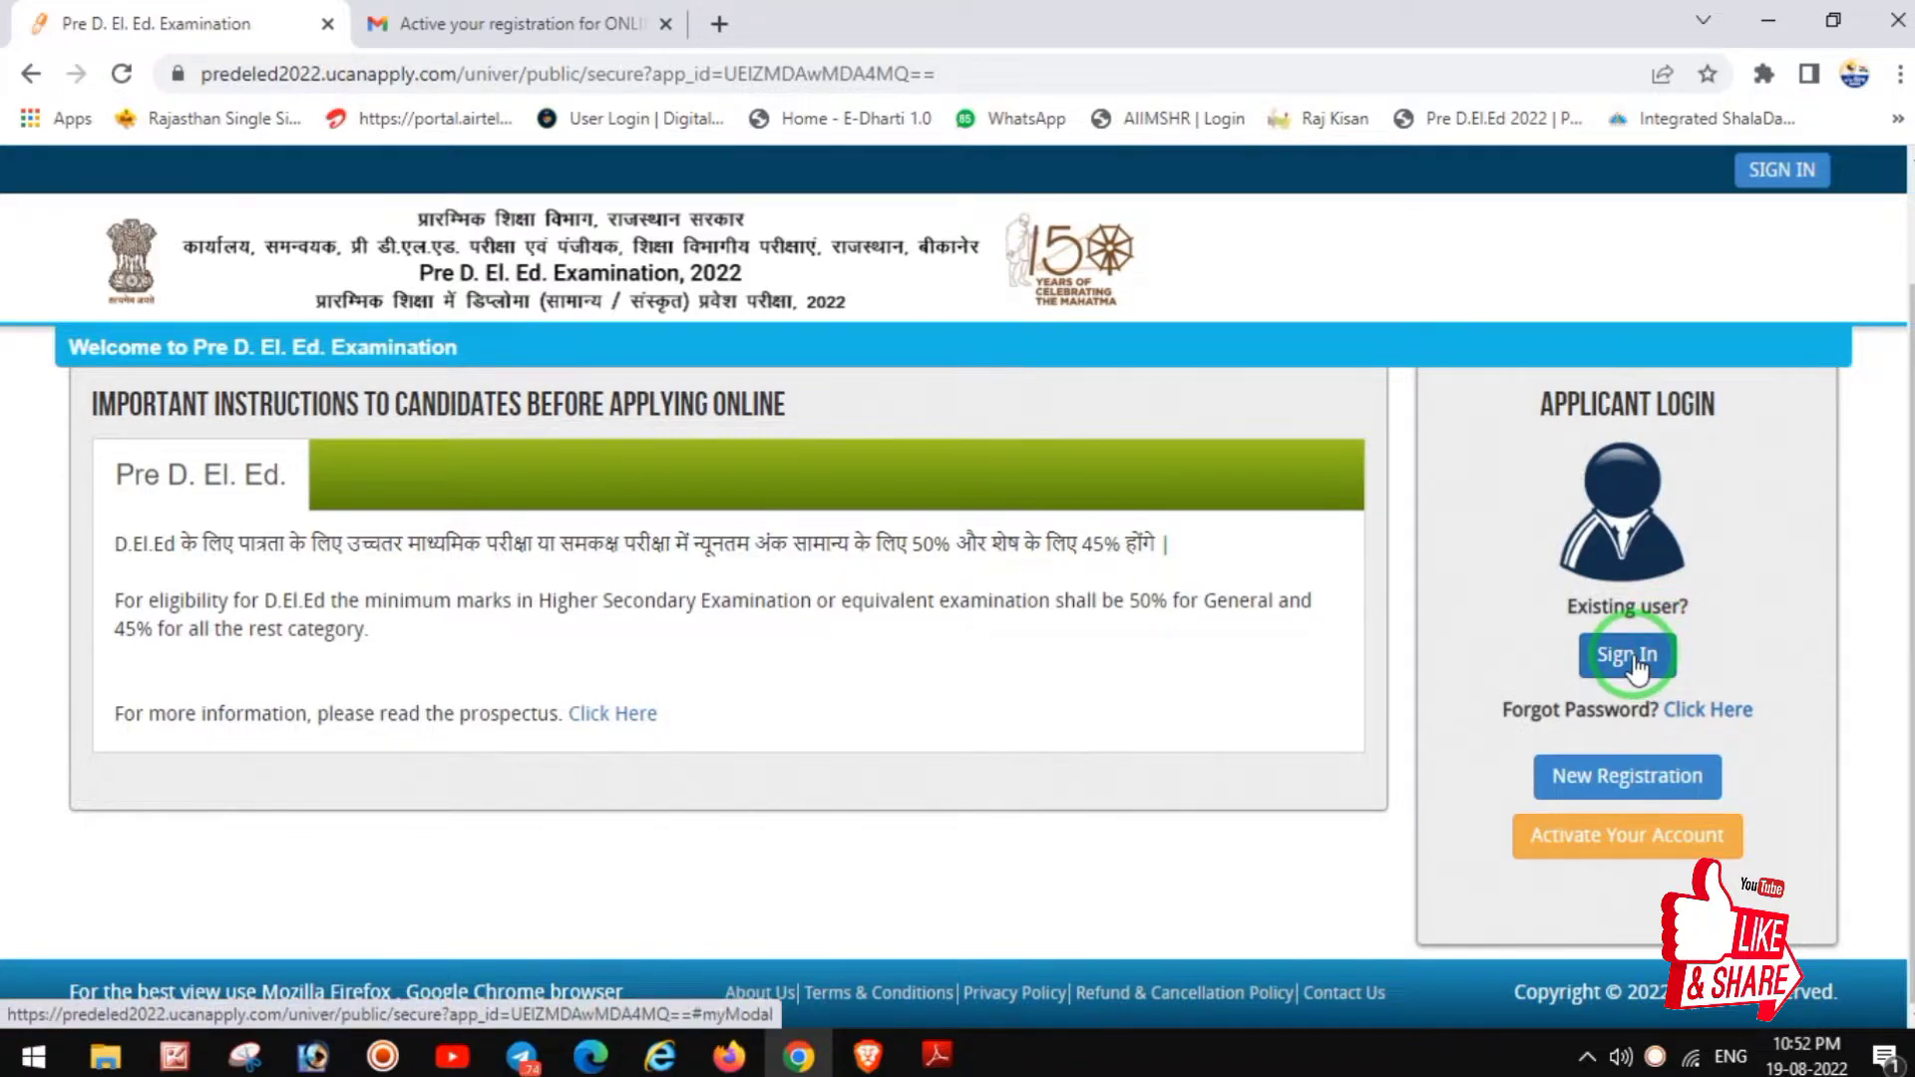
Step: Sign in with the registered mobile number and the account password
left_click(1632, 656)
left_click(669, 434)
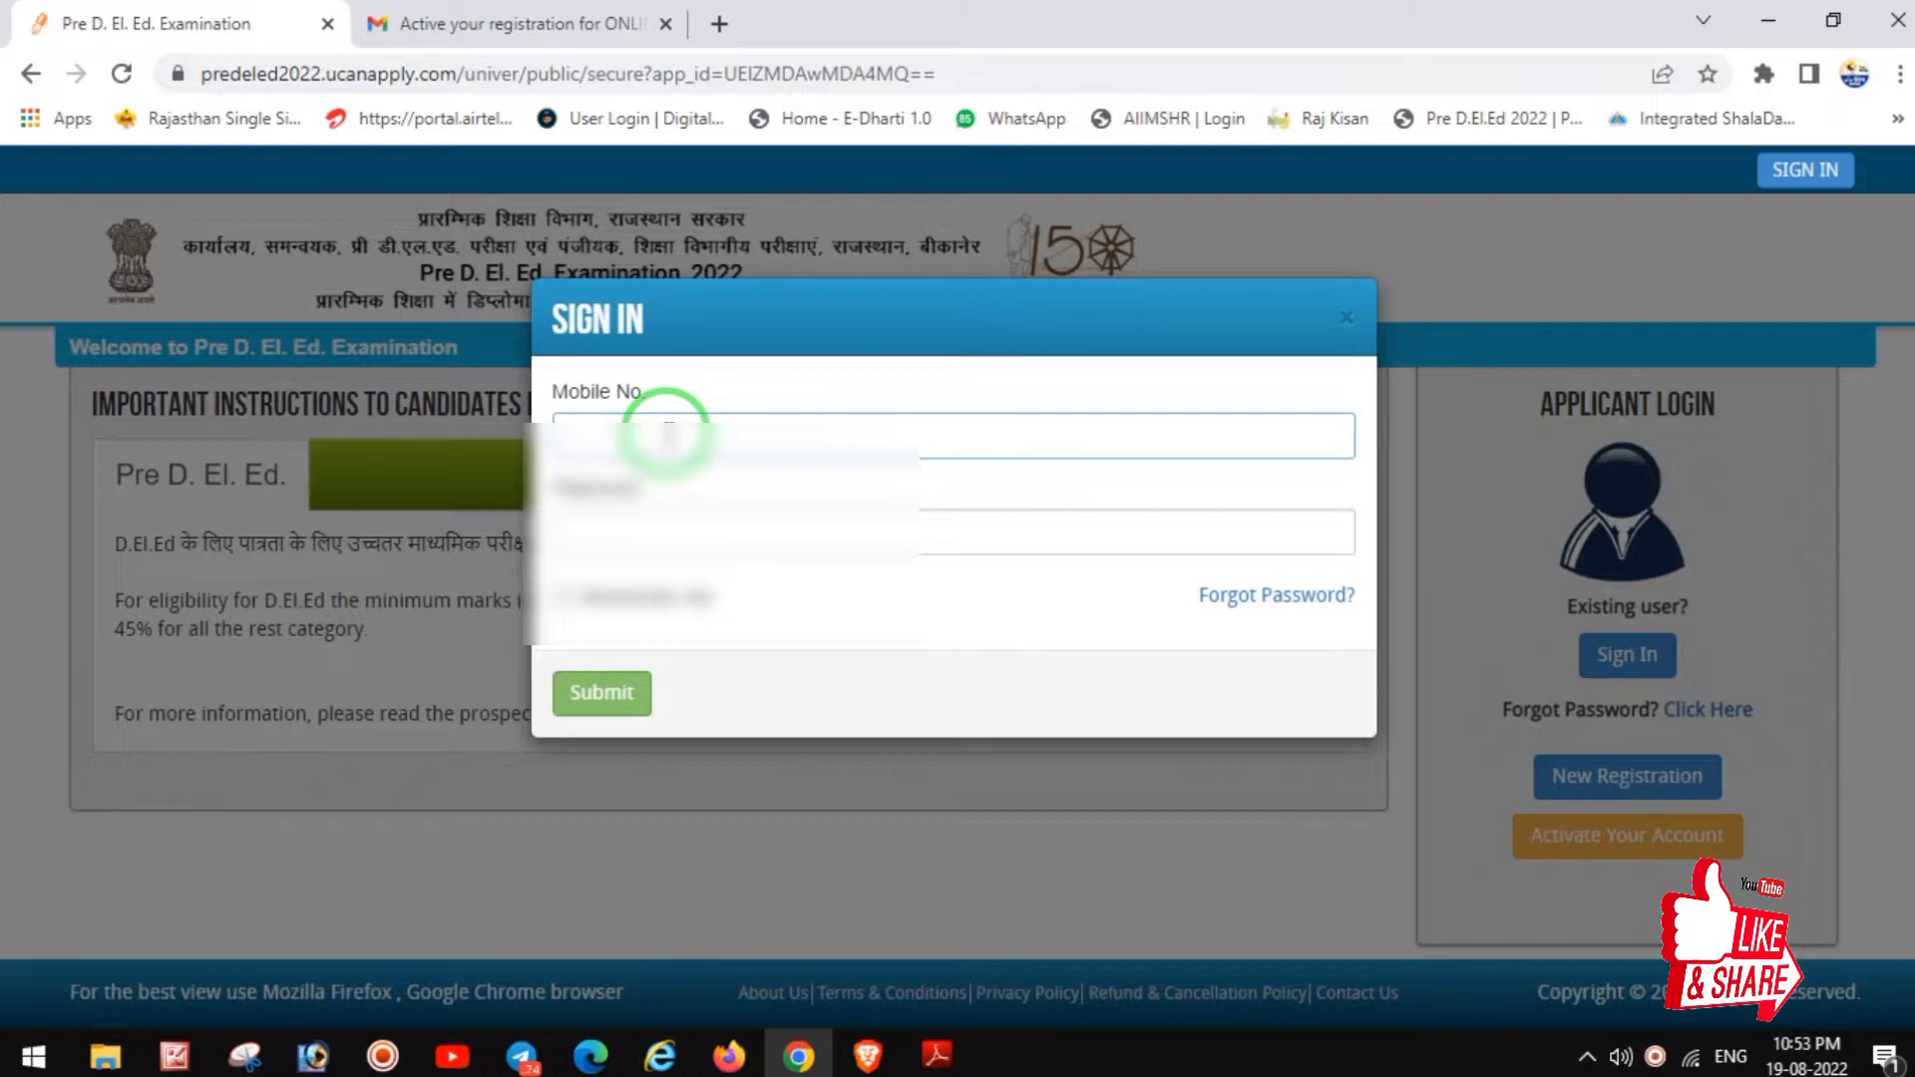
left_click(669, 436)
type("?????")
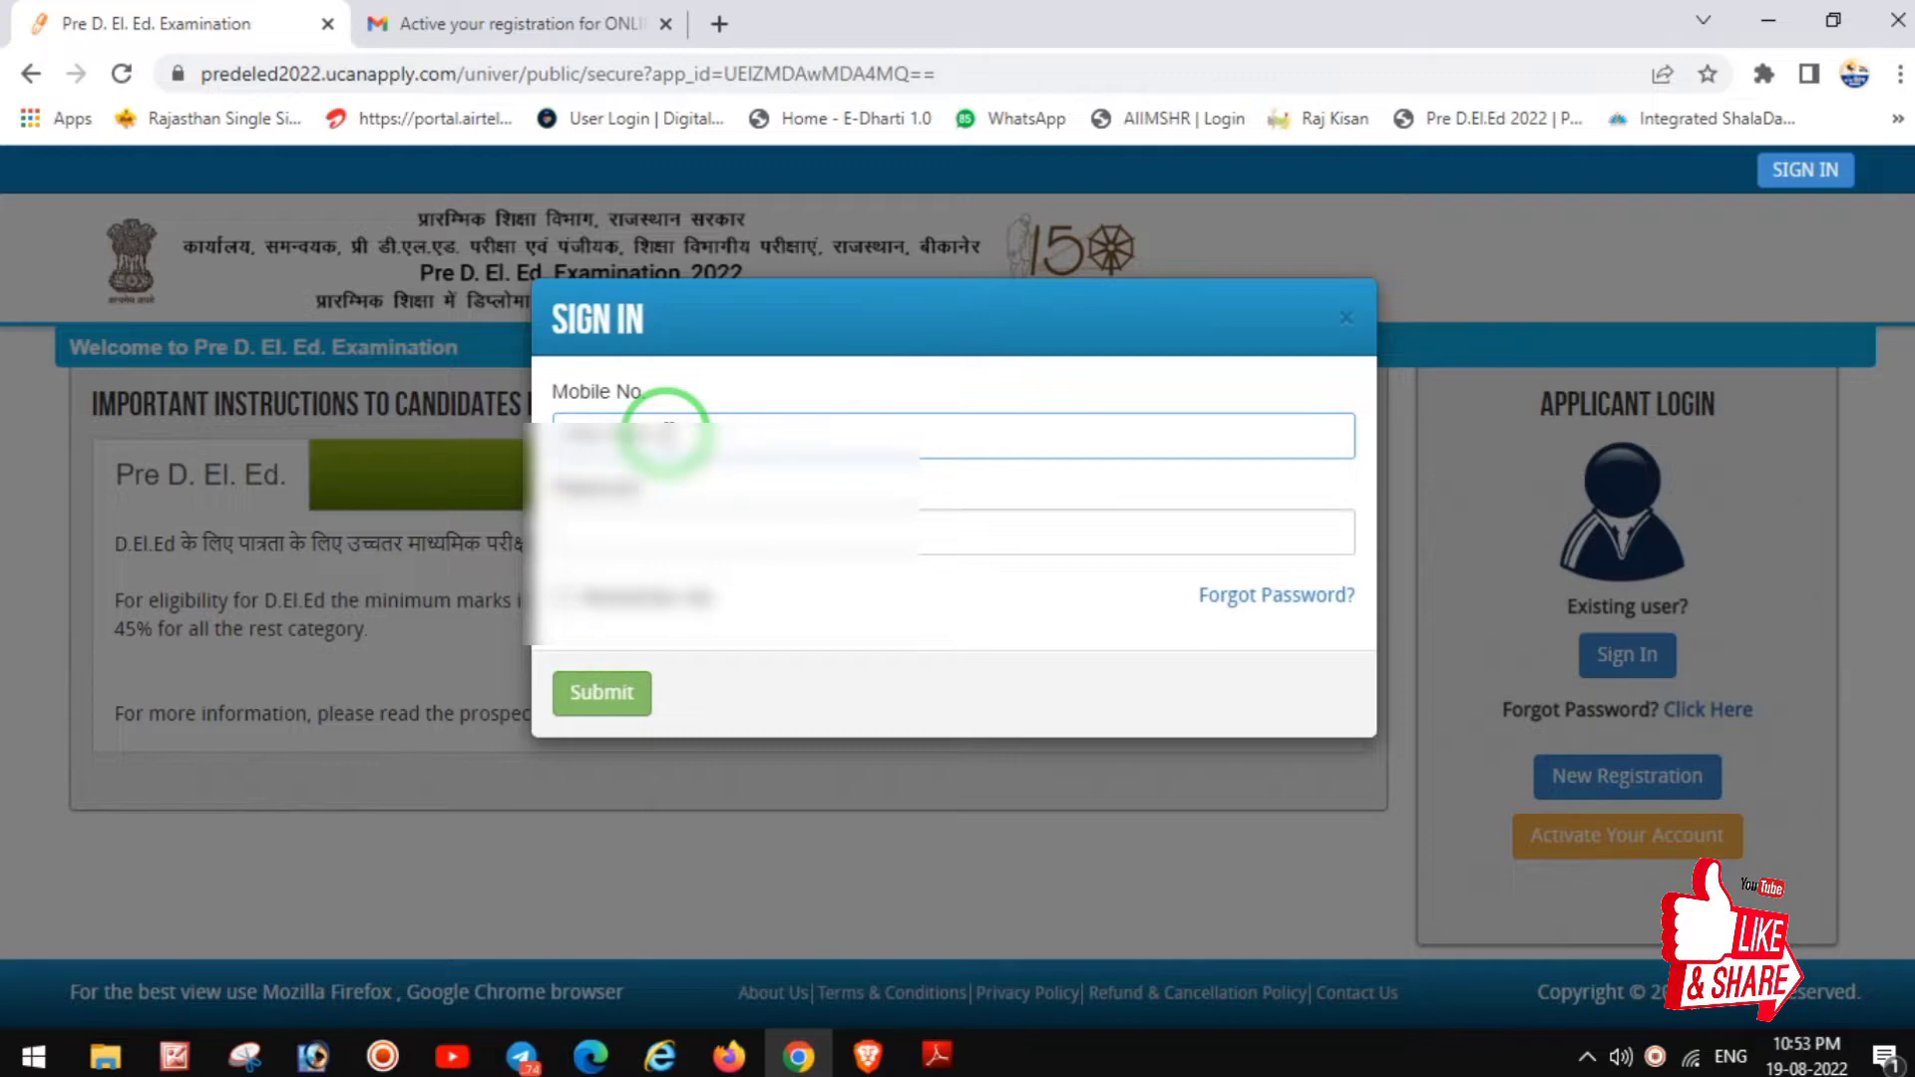
key("Tab")
type("?")
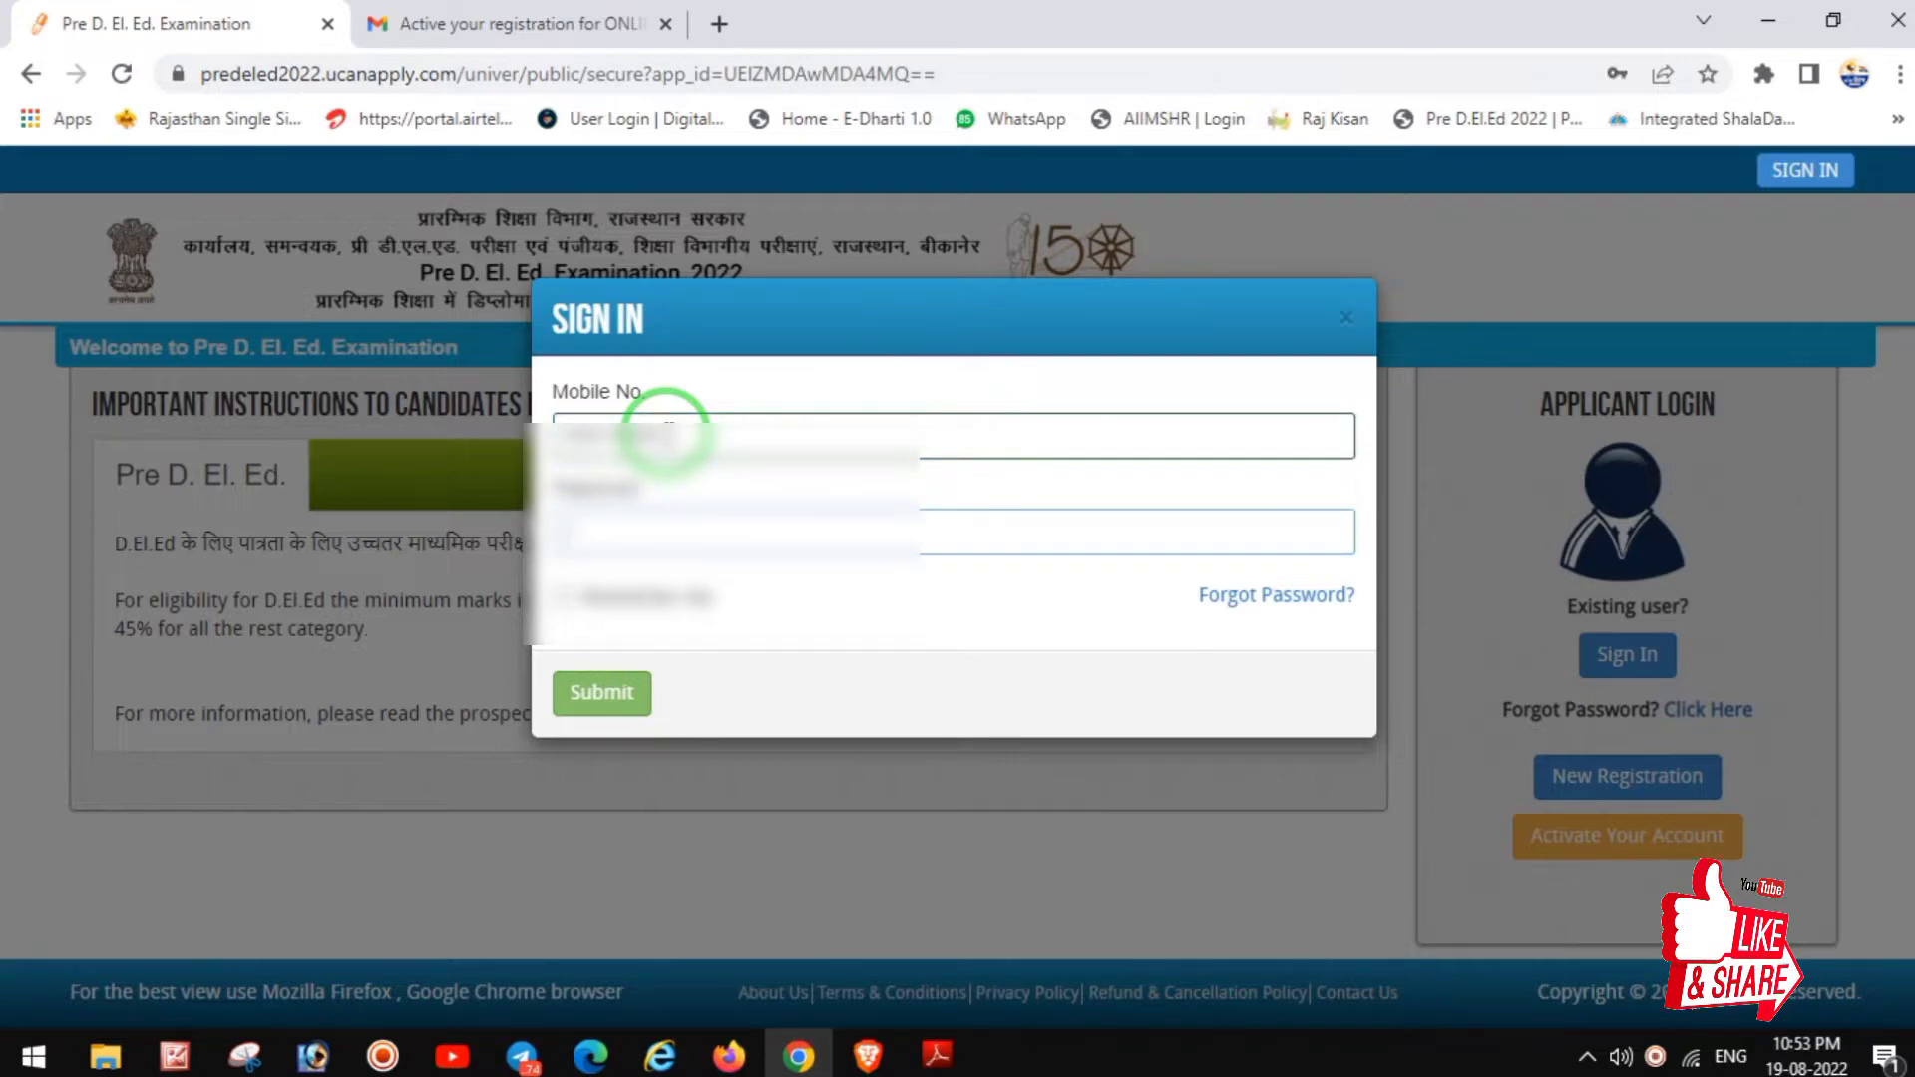
left_click(601, 693)
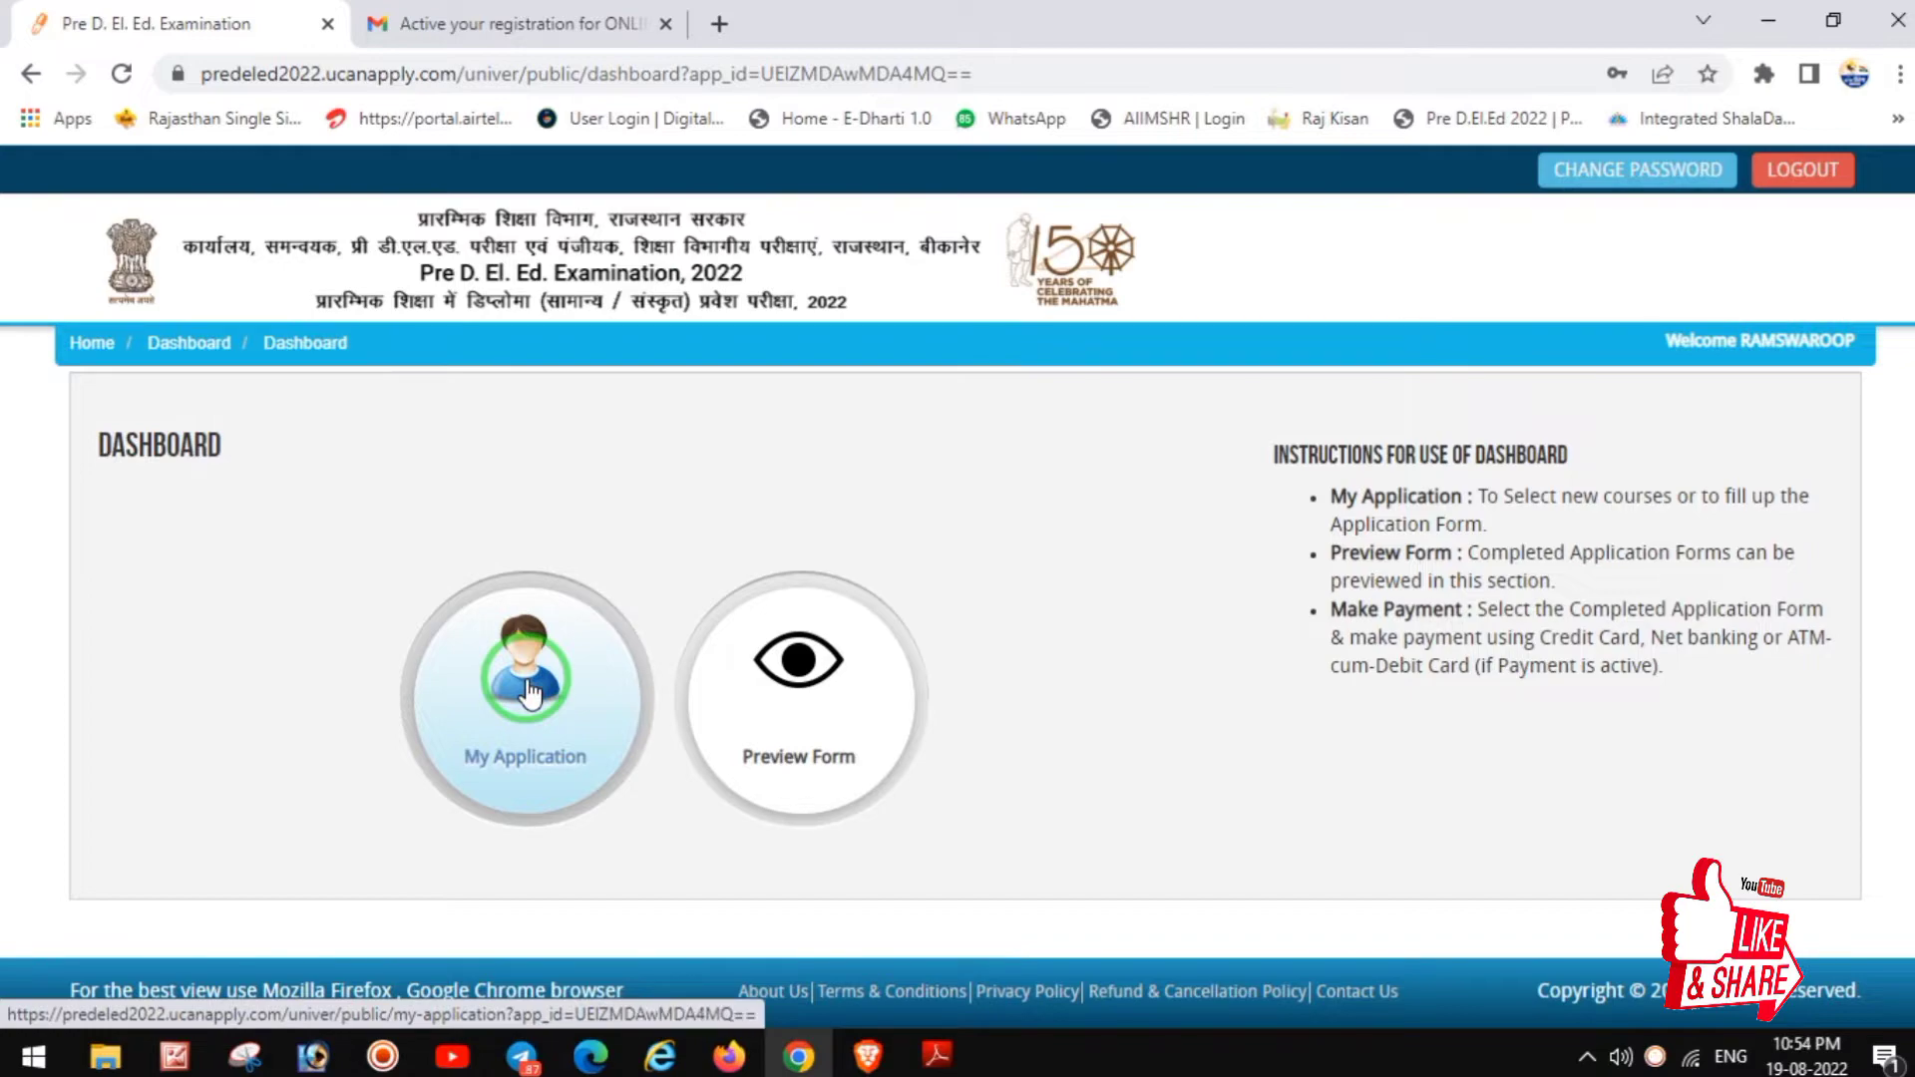
Step: Start a new application and select the Pre D. El. Ed. programme to bring up its eligibility details
left_click(529, 694)
left_click(690, 760)
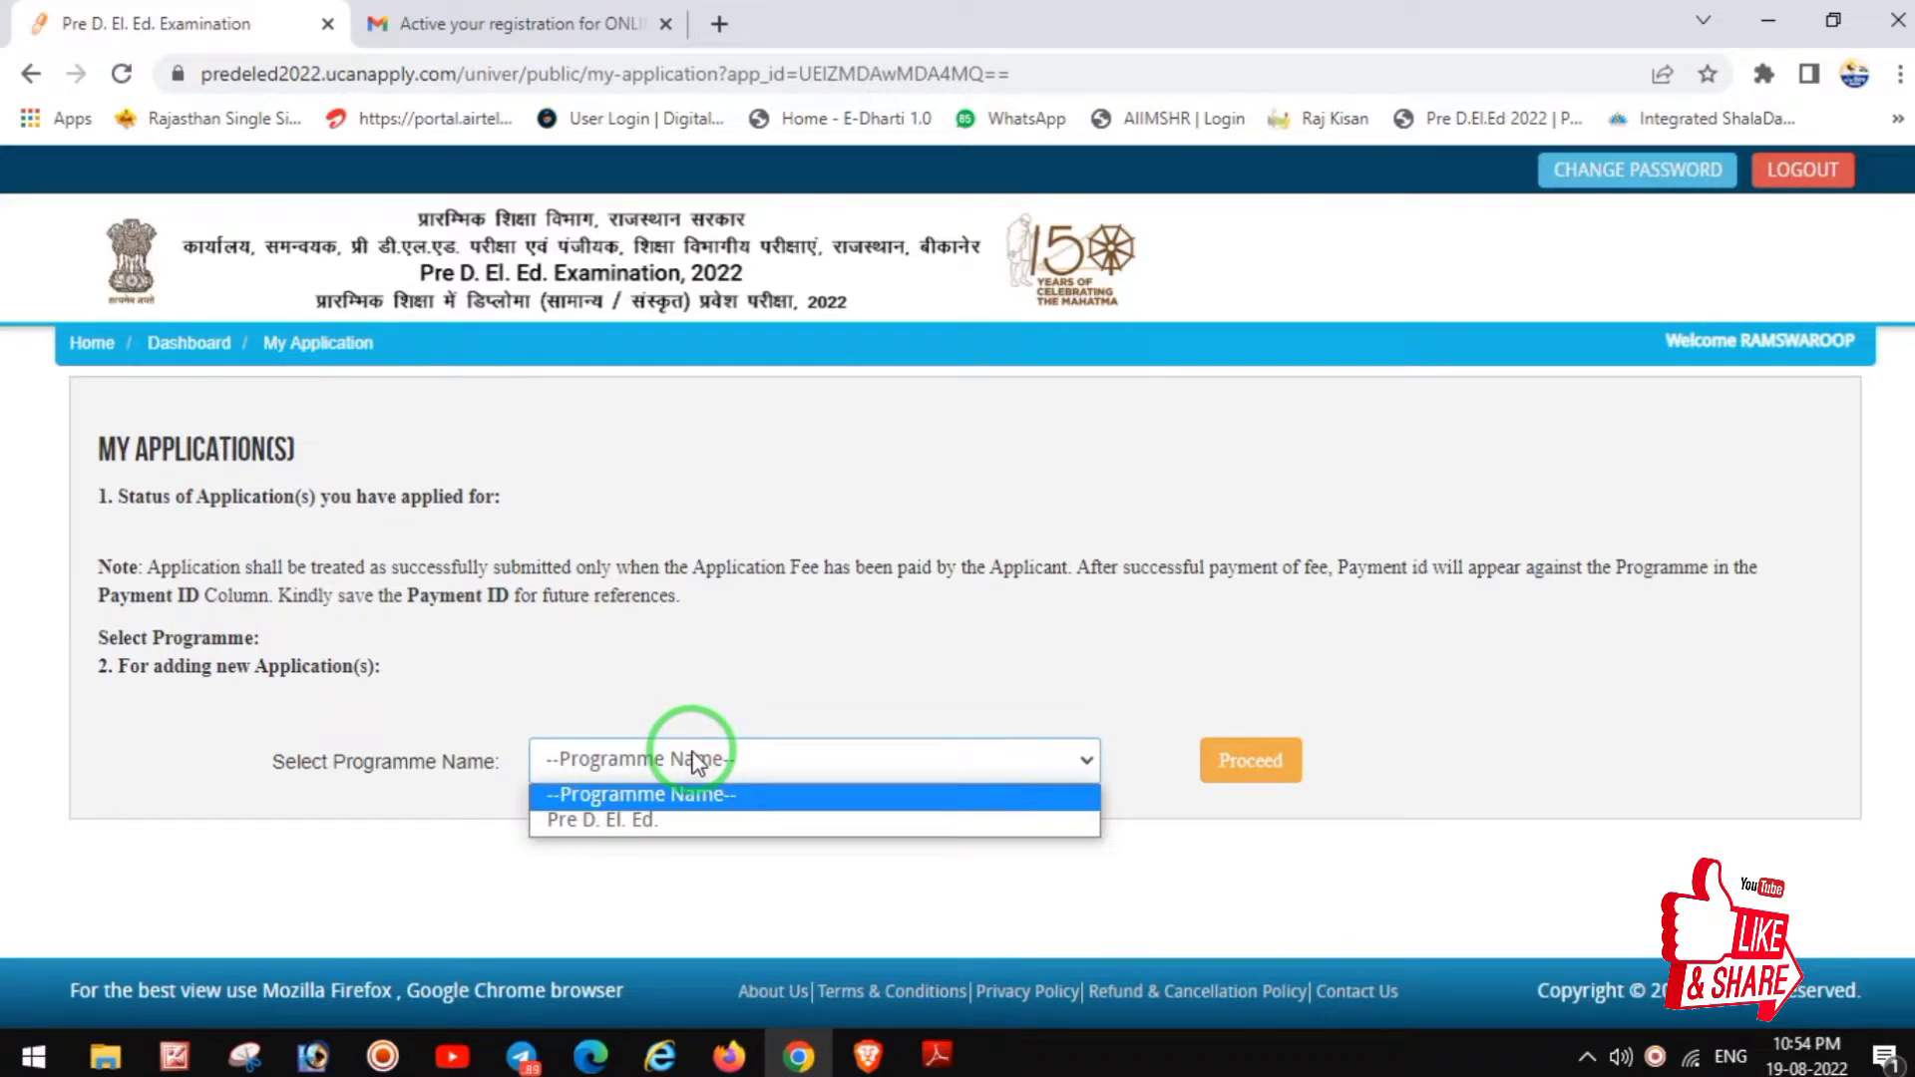
left_click(650, 824)
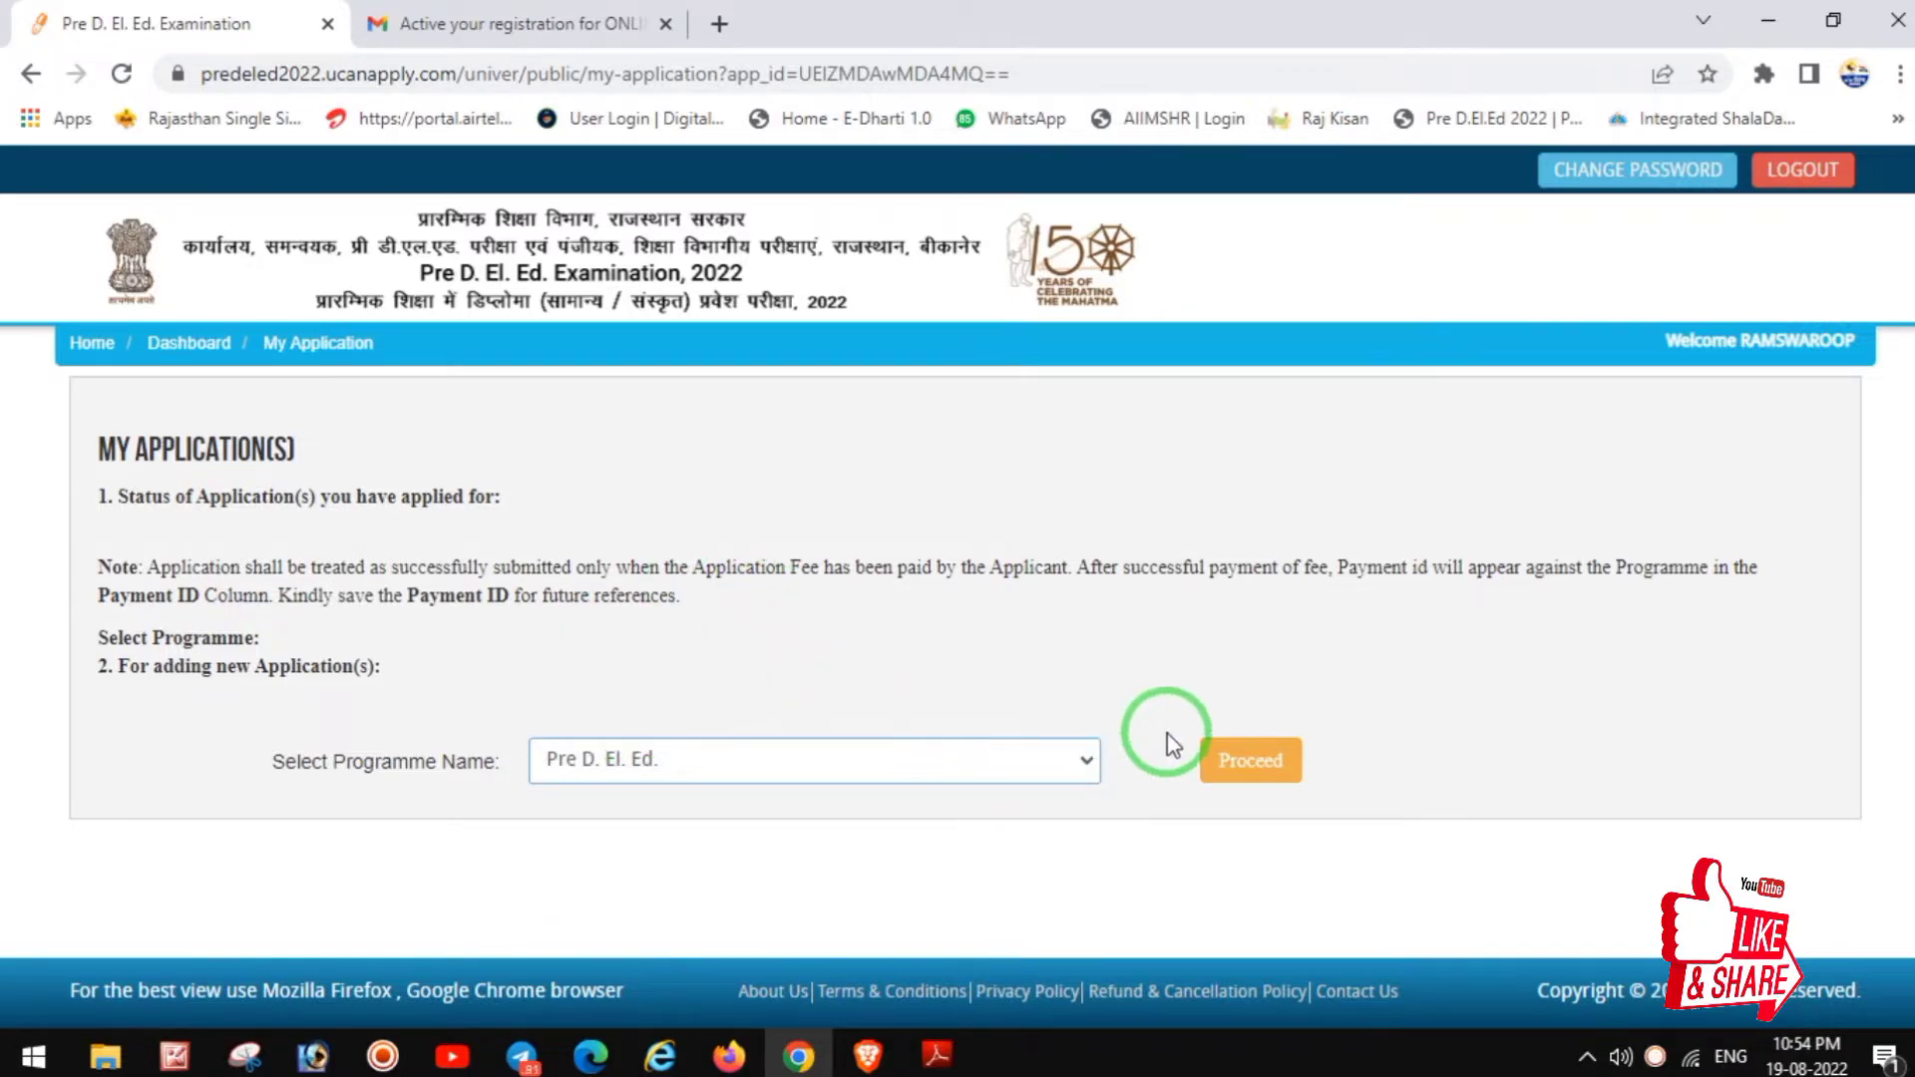
left_click(1261, 764)
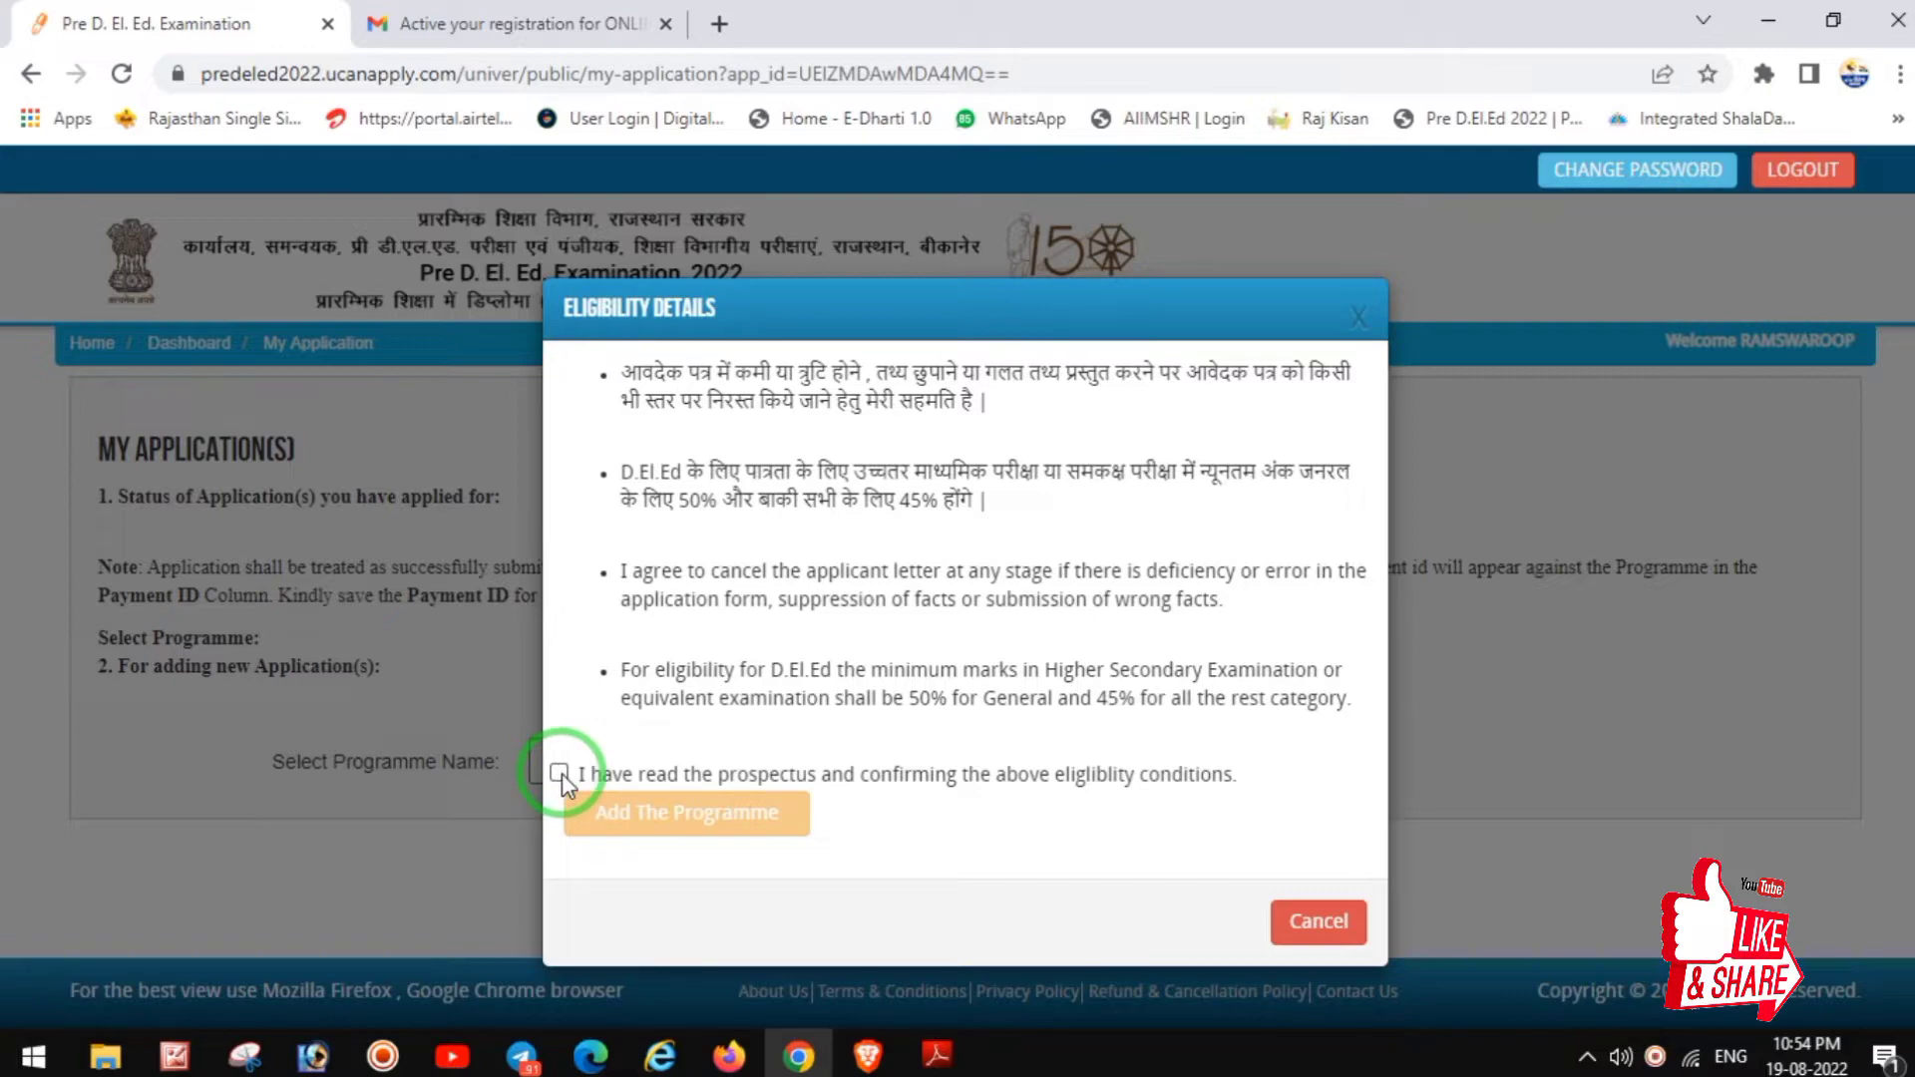
Step: Accept the prospectus eligibility declaration and add the Pre D. El. Ed. programme
left_click(560, 774)
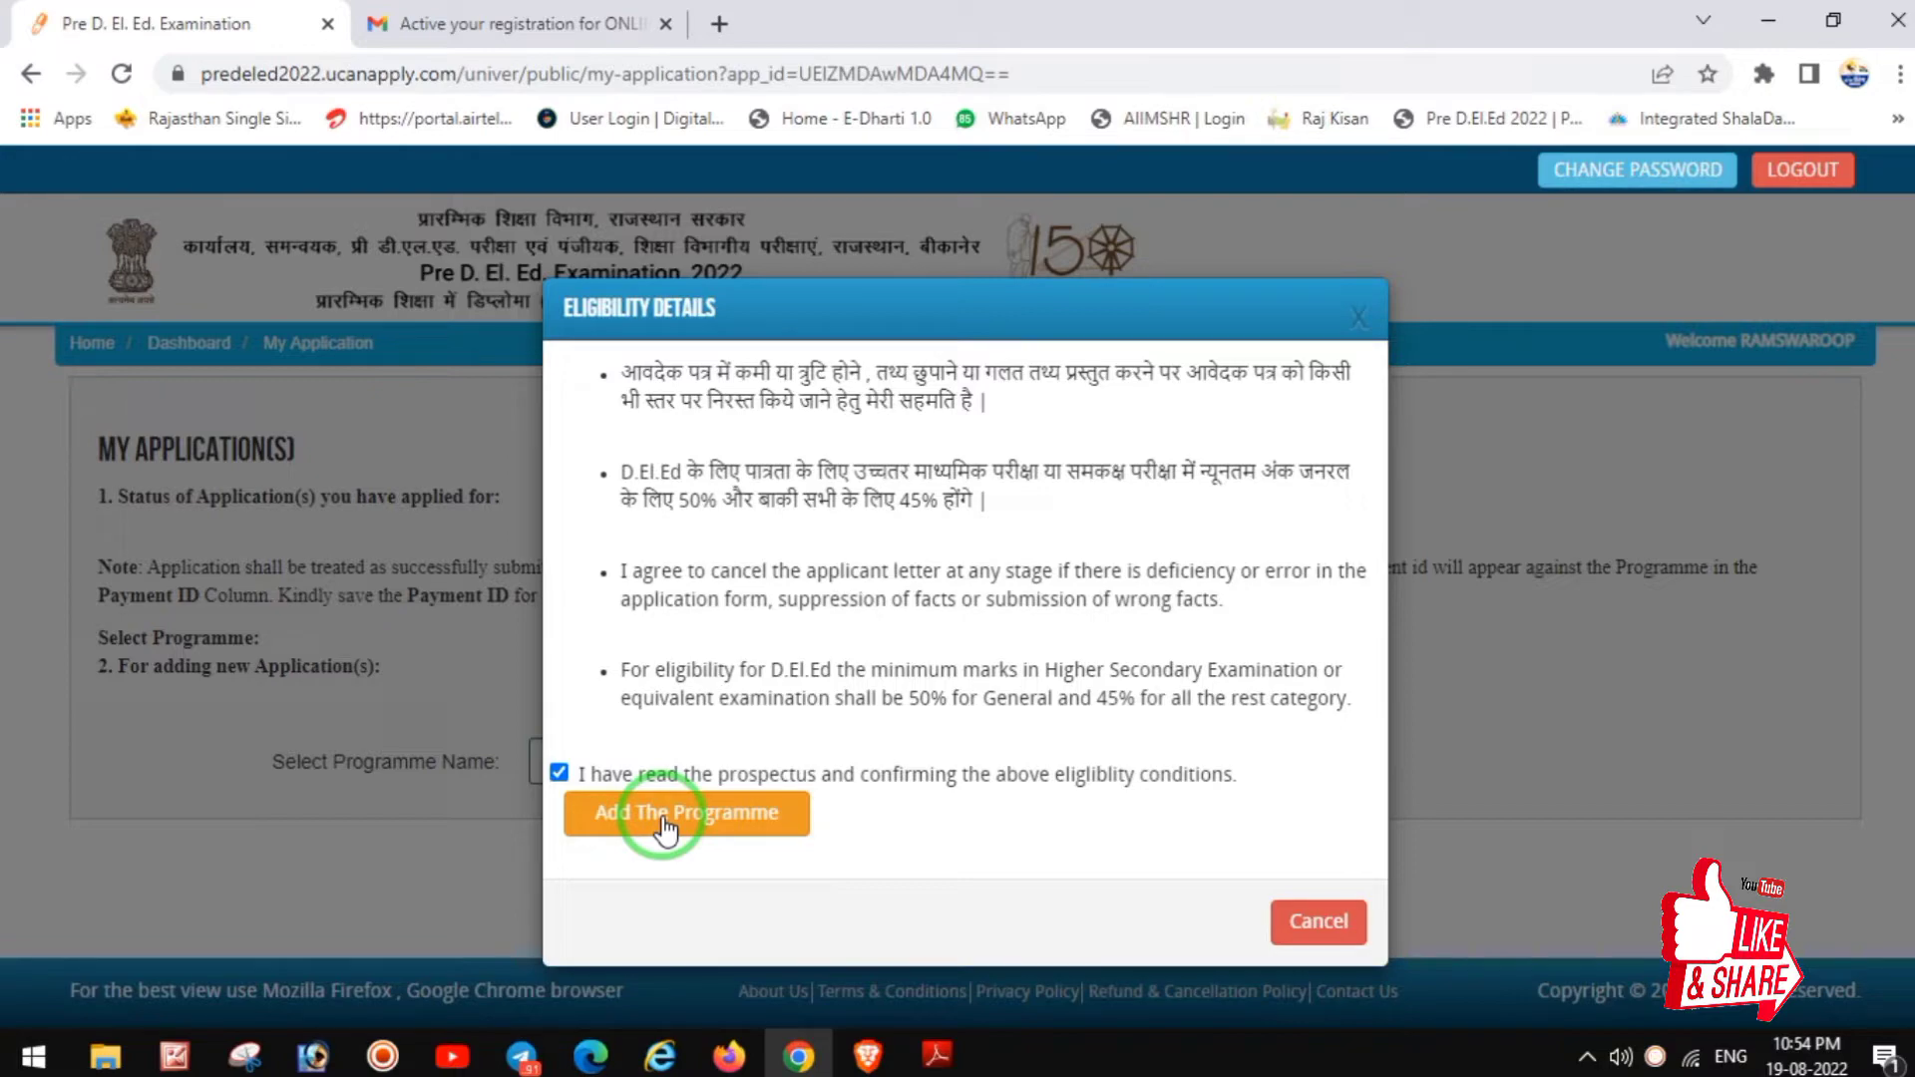
left_click(662, 816)
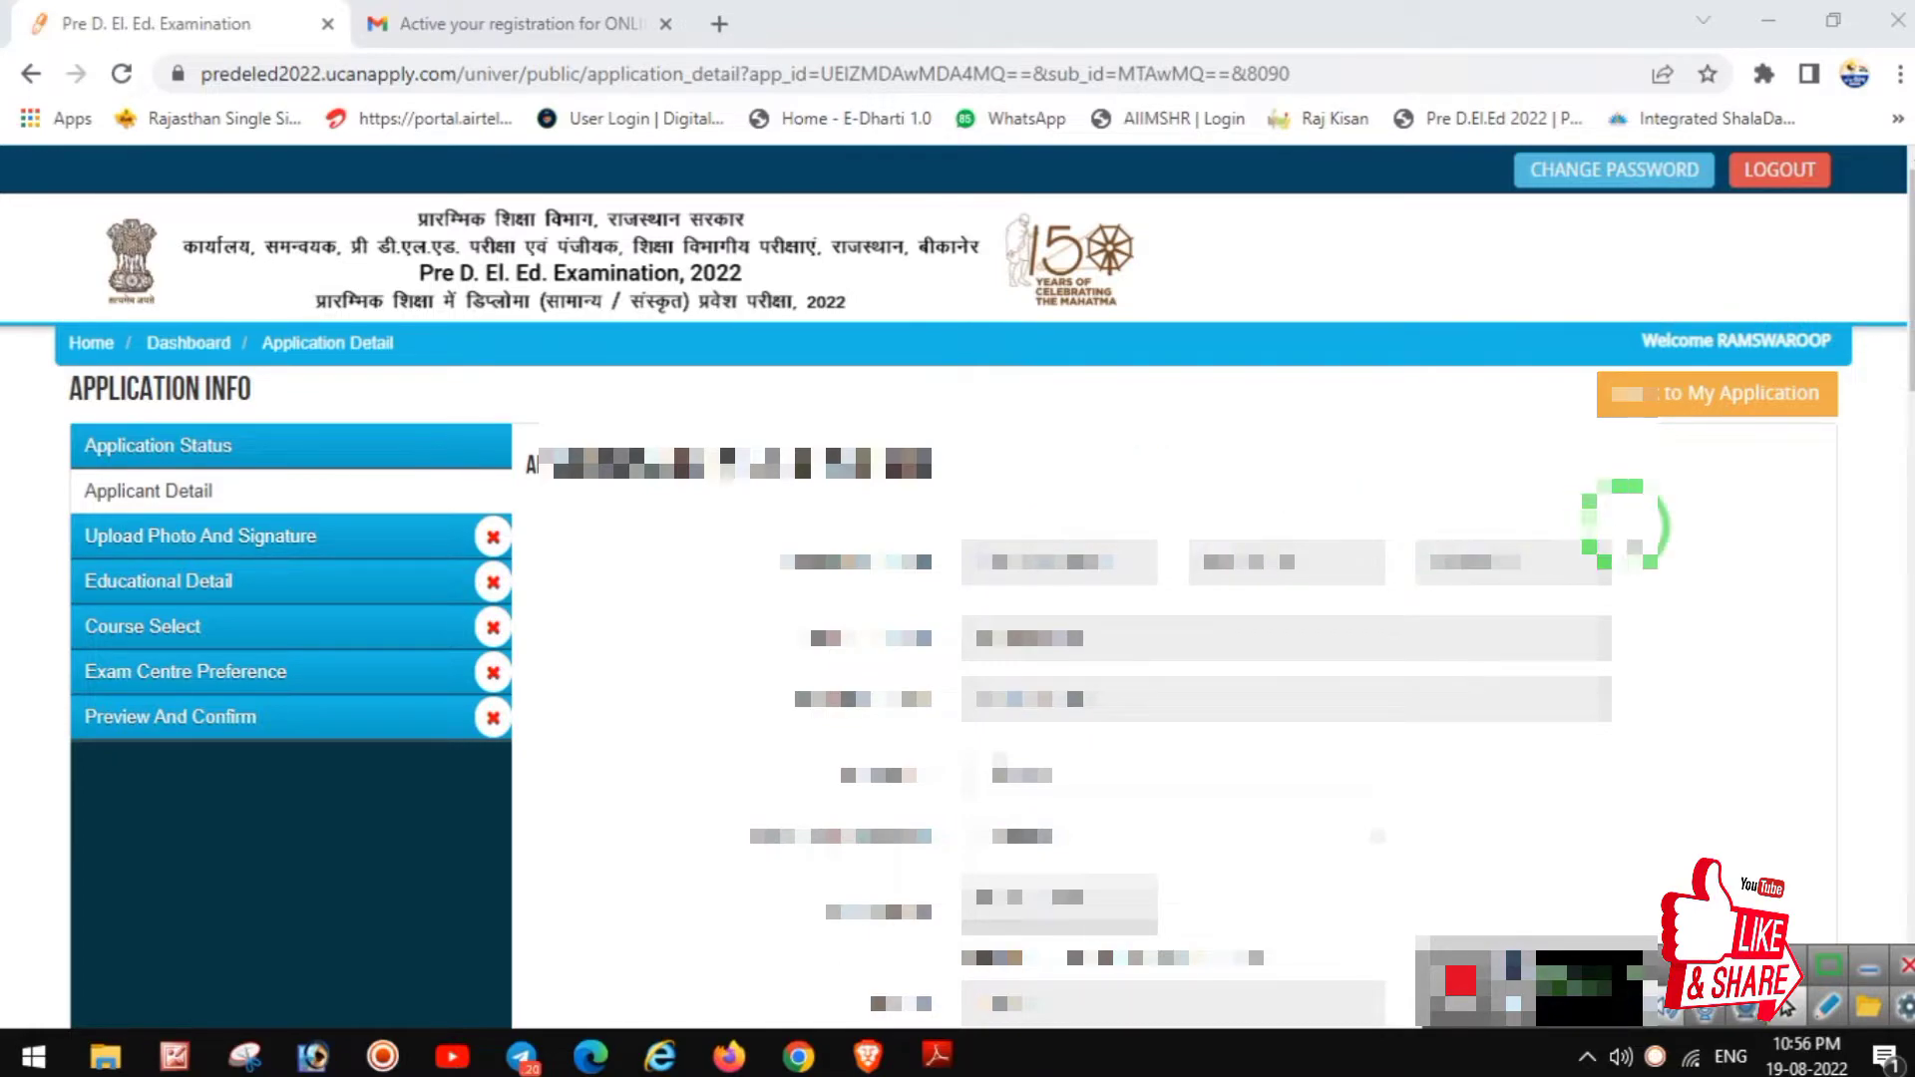
Step: Choose values for the first five dropdown fields of the Applicant Detail form
scroll(1626, 524, "down", 2)
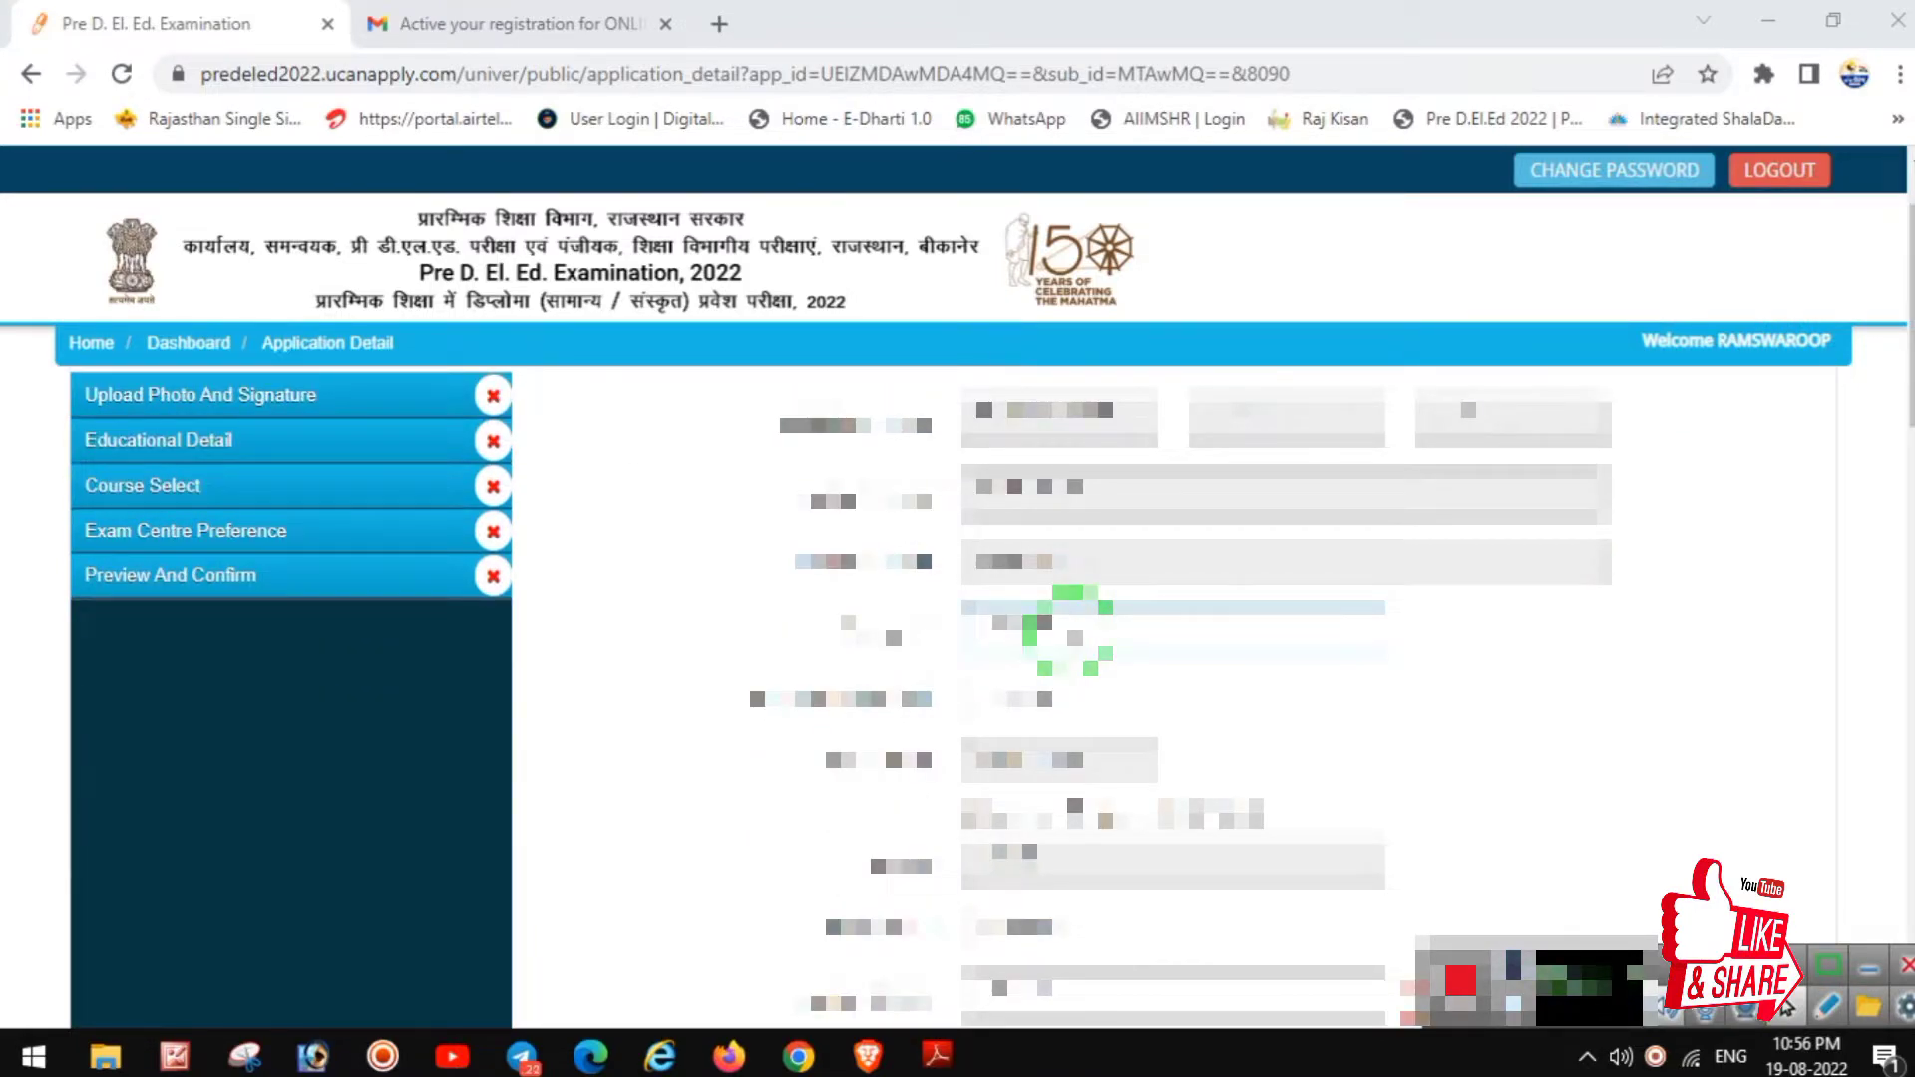
left_click(1070, 610)
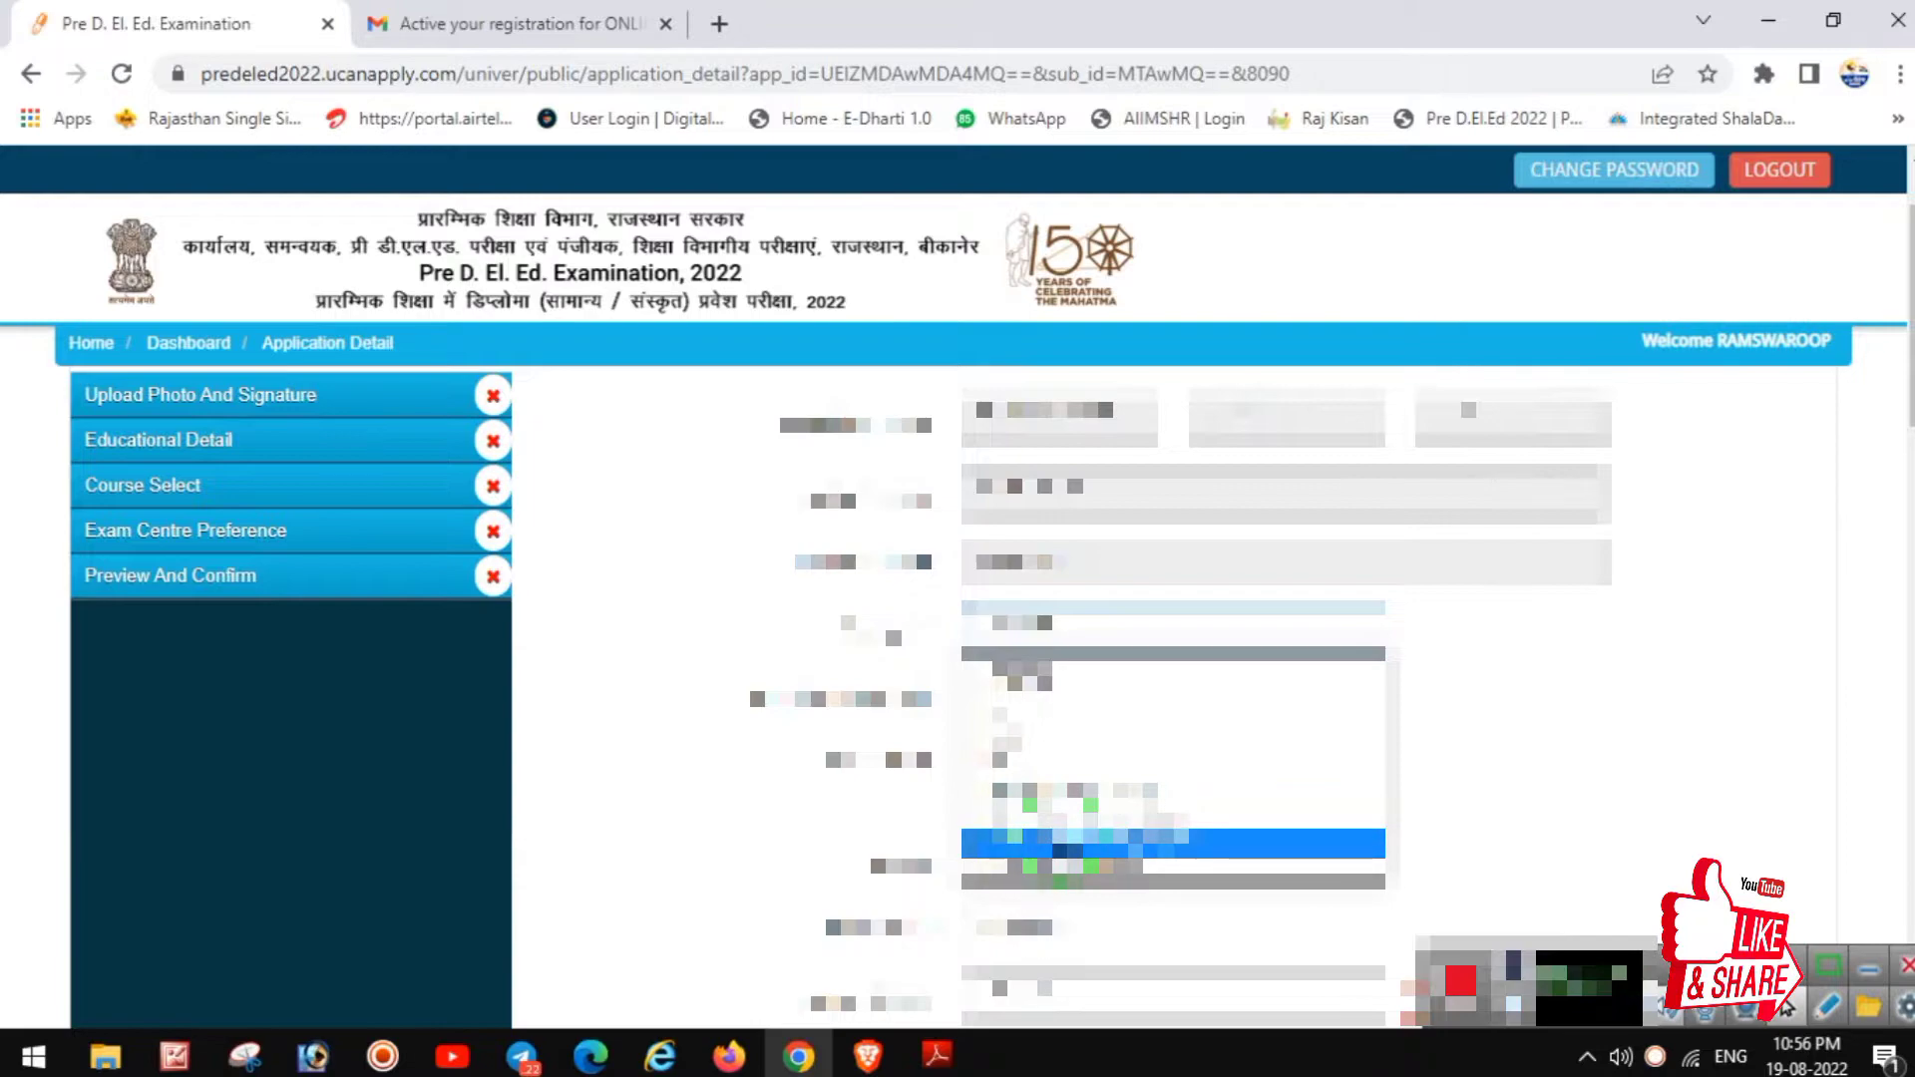
left_click(1060, 816)
left_click(1082, 698)
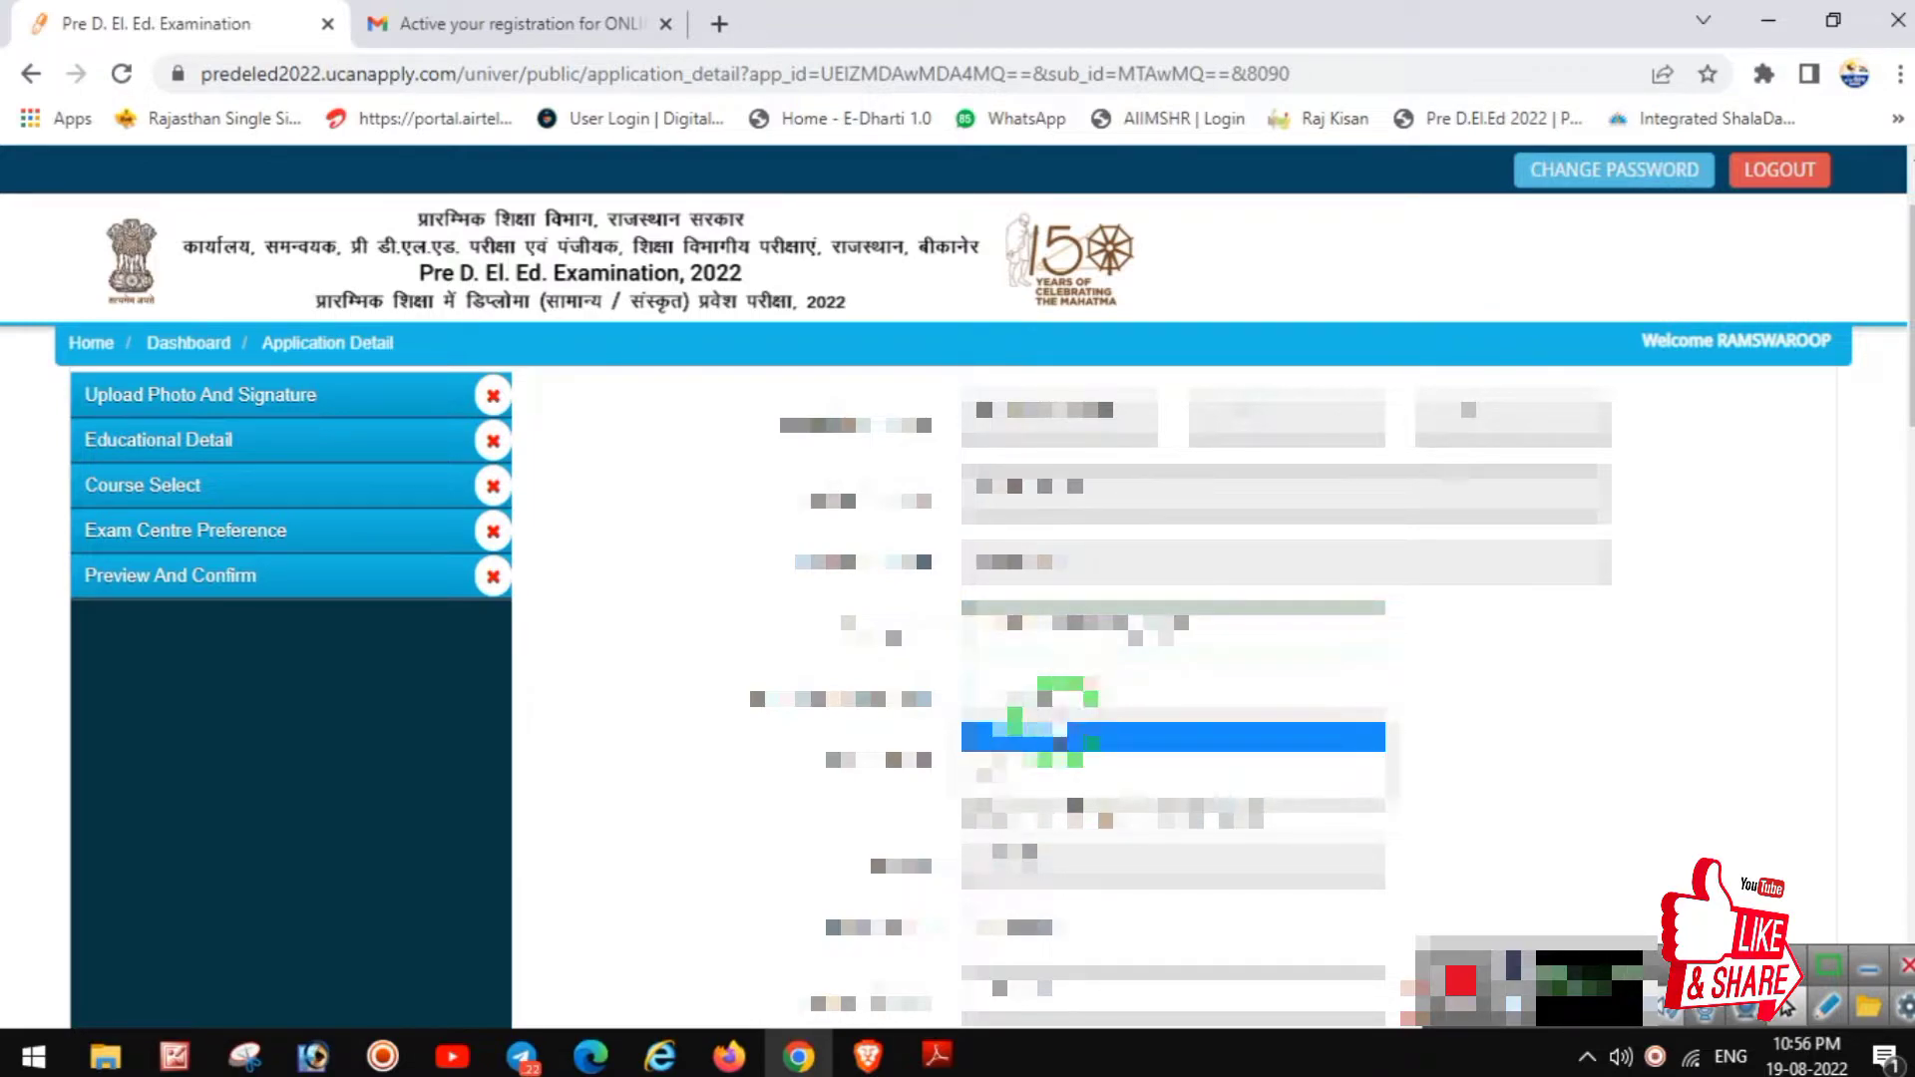
left_click(1008, 760)
scroll(1104, 705, "down", 3)
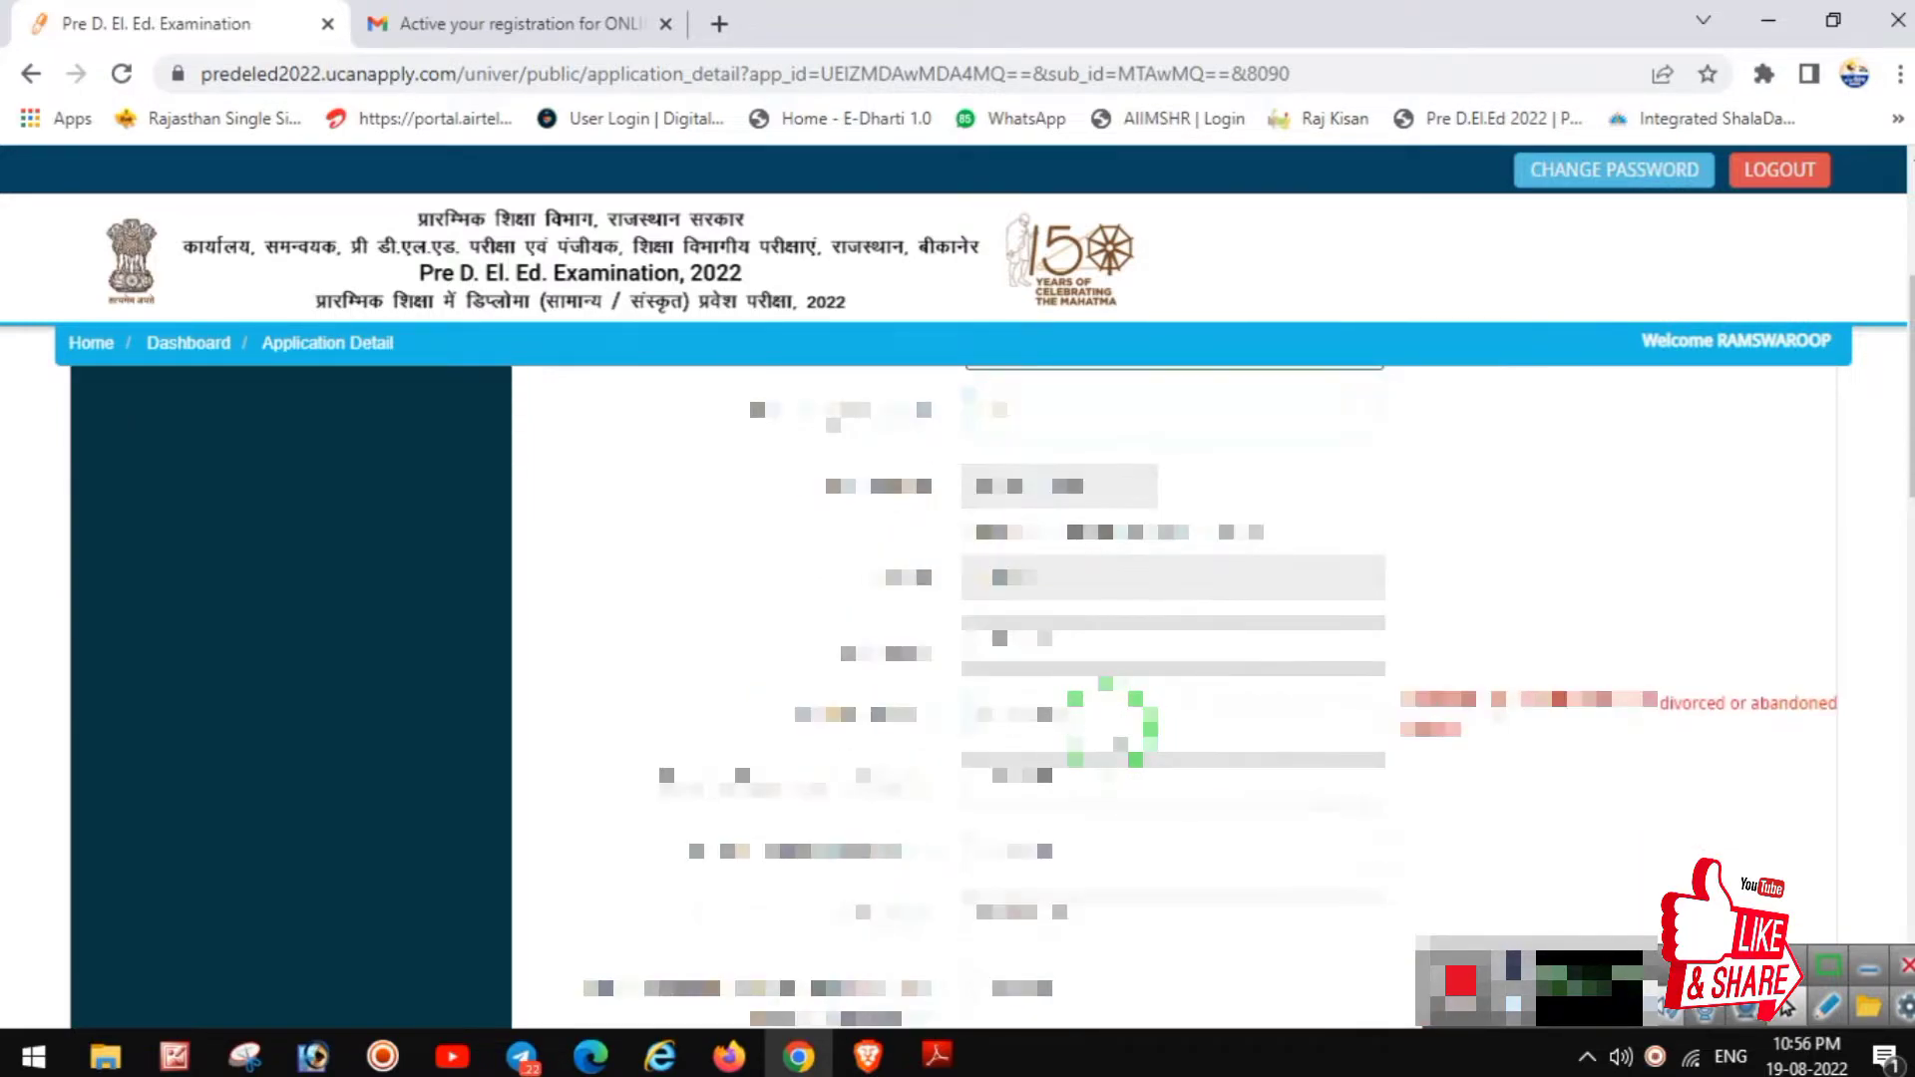
left_click(1075, 664)
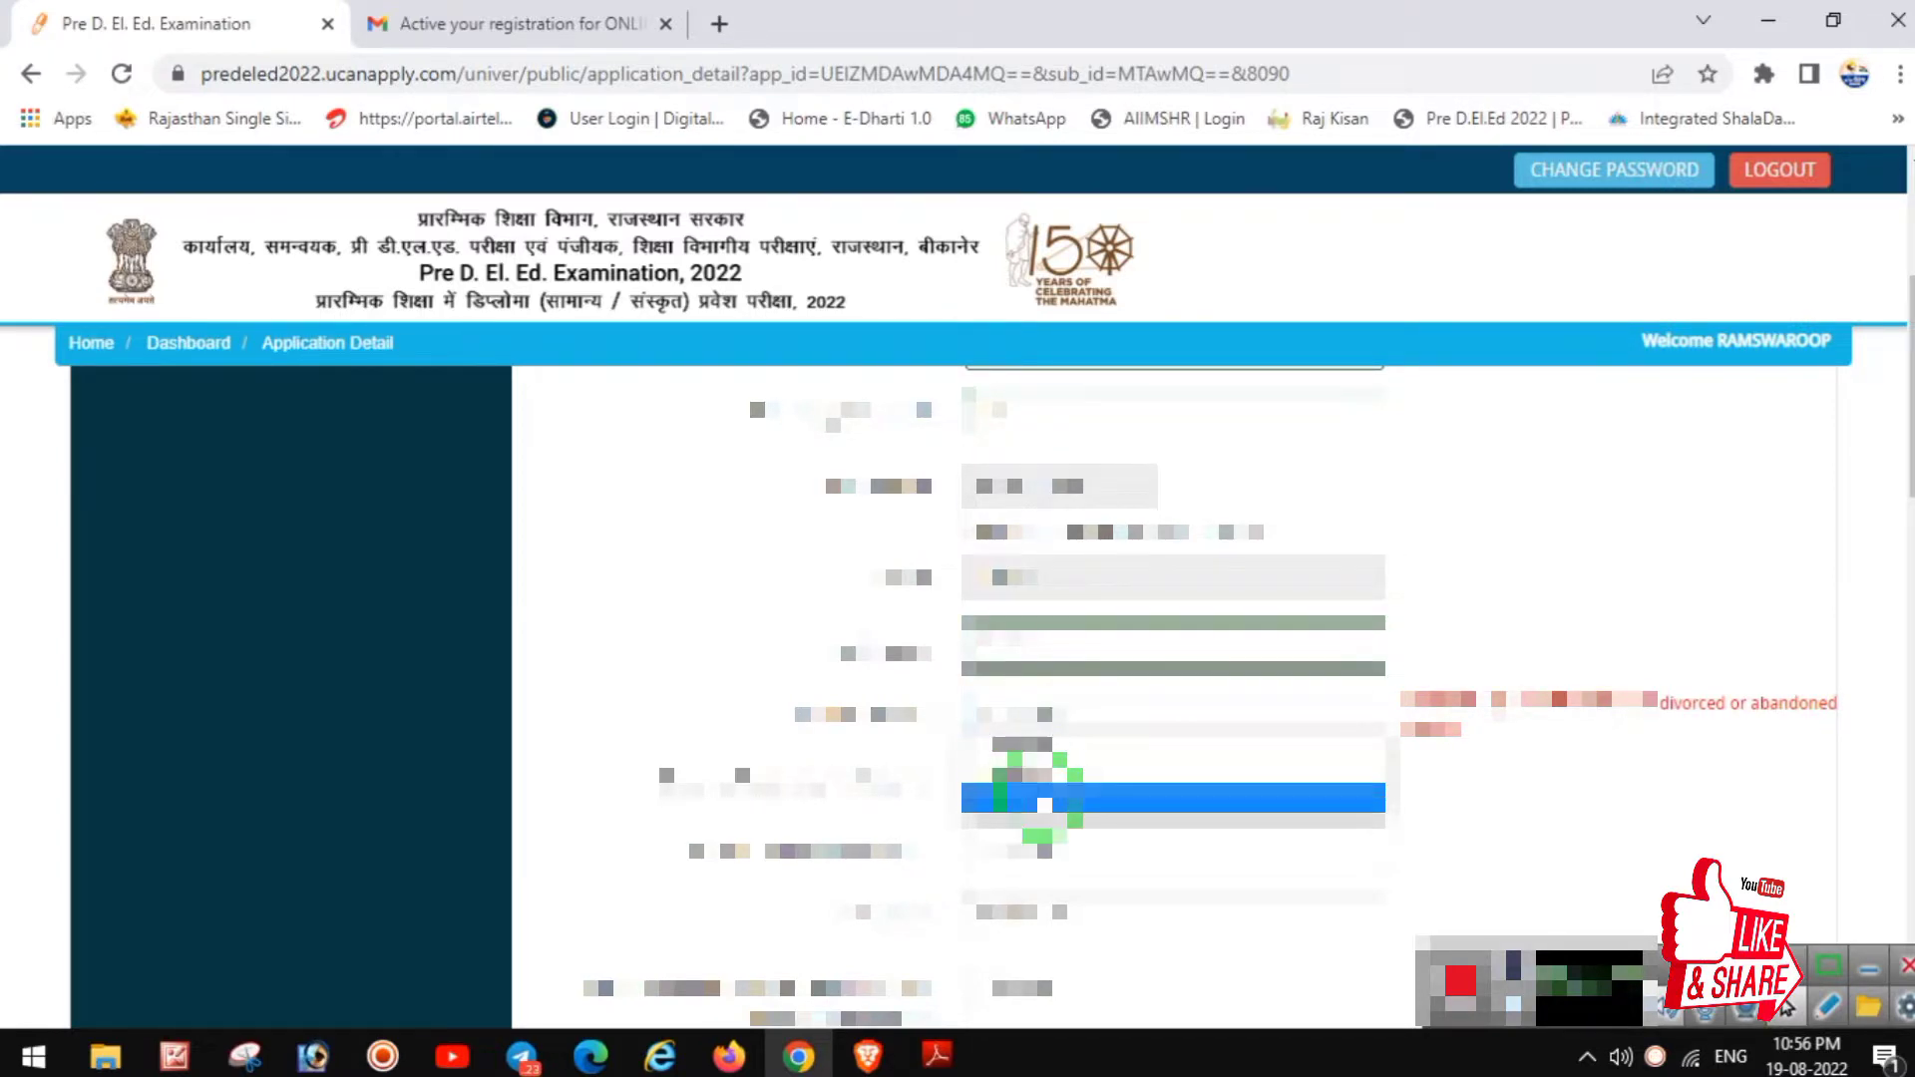
left_click(1072, 775)
left_click(1074, 770)
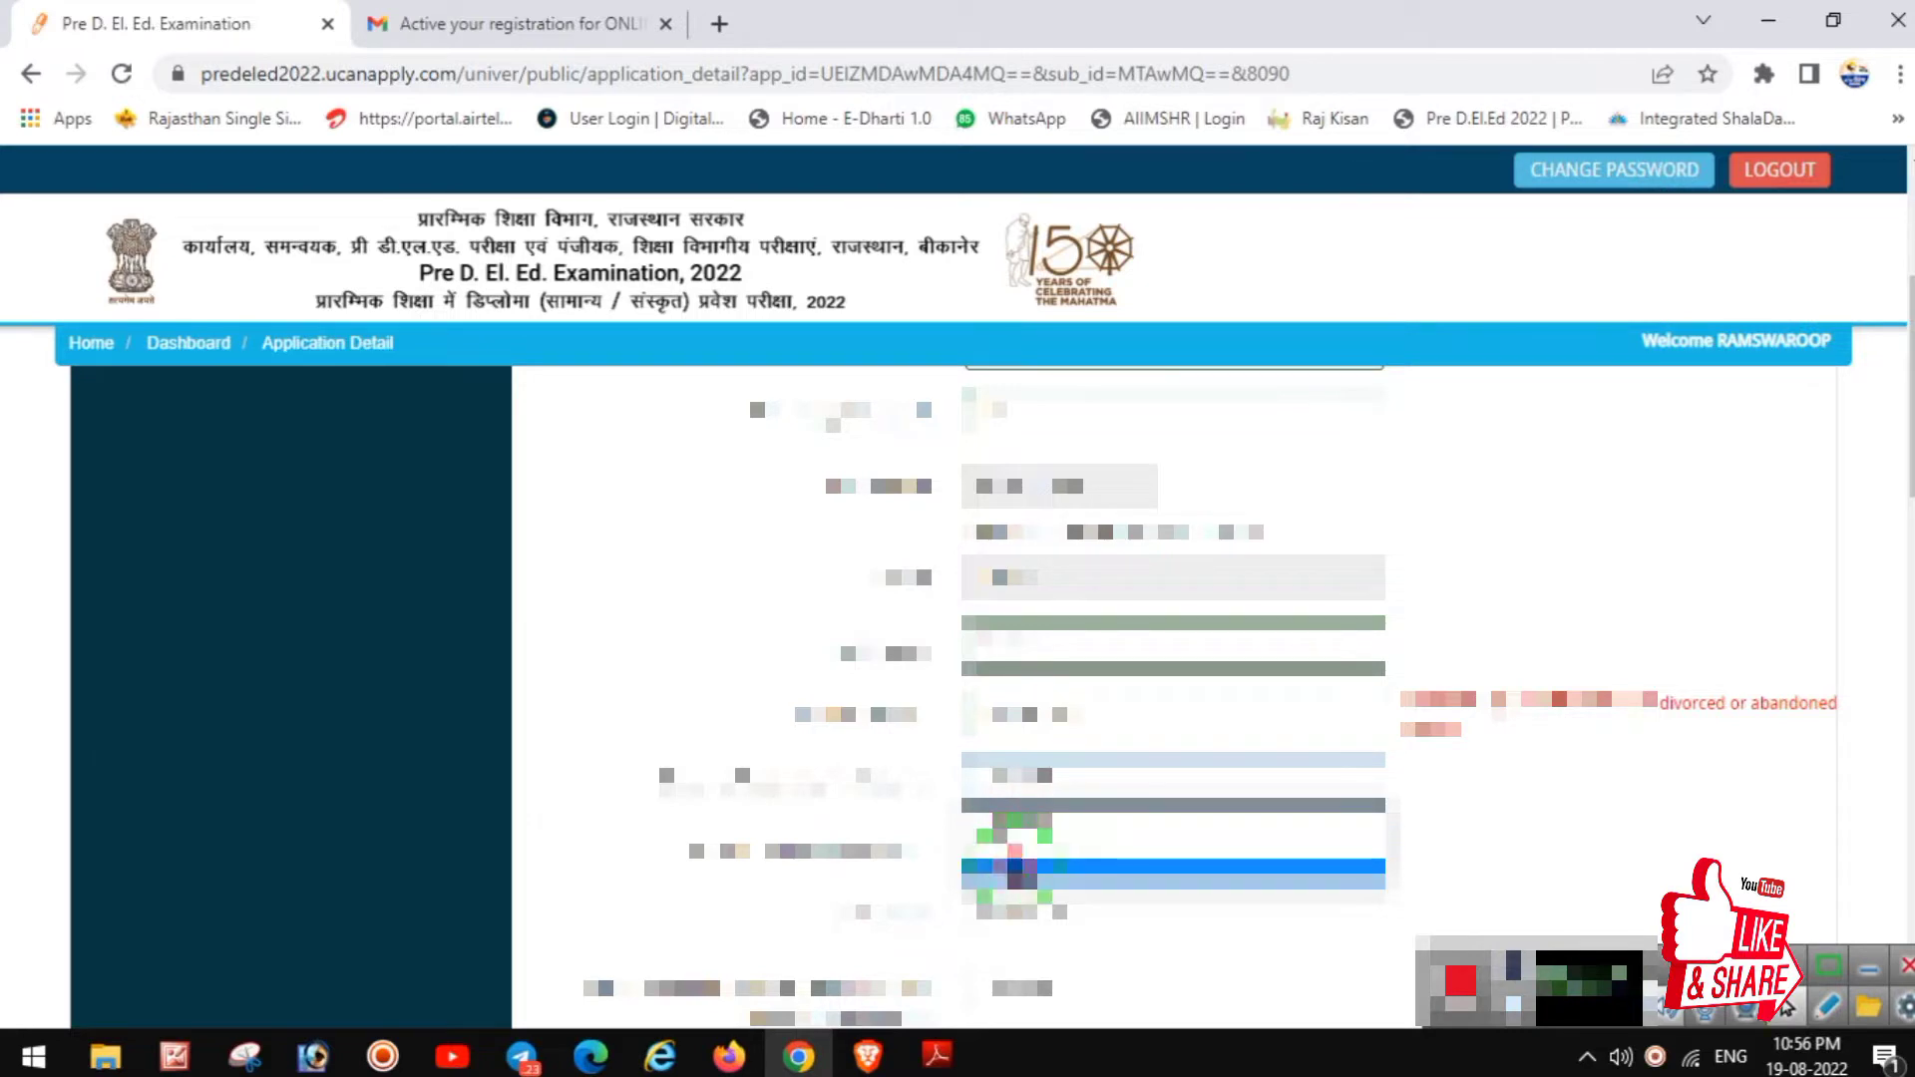
left_click(1067, 860)
left_click(1067, 860)
left_click(1021, 934)
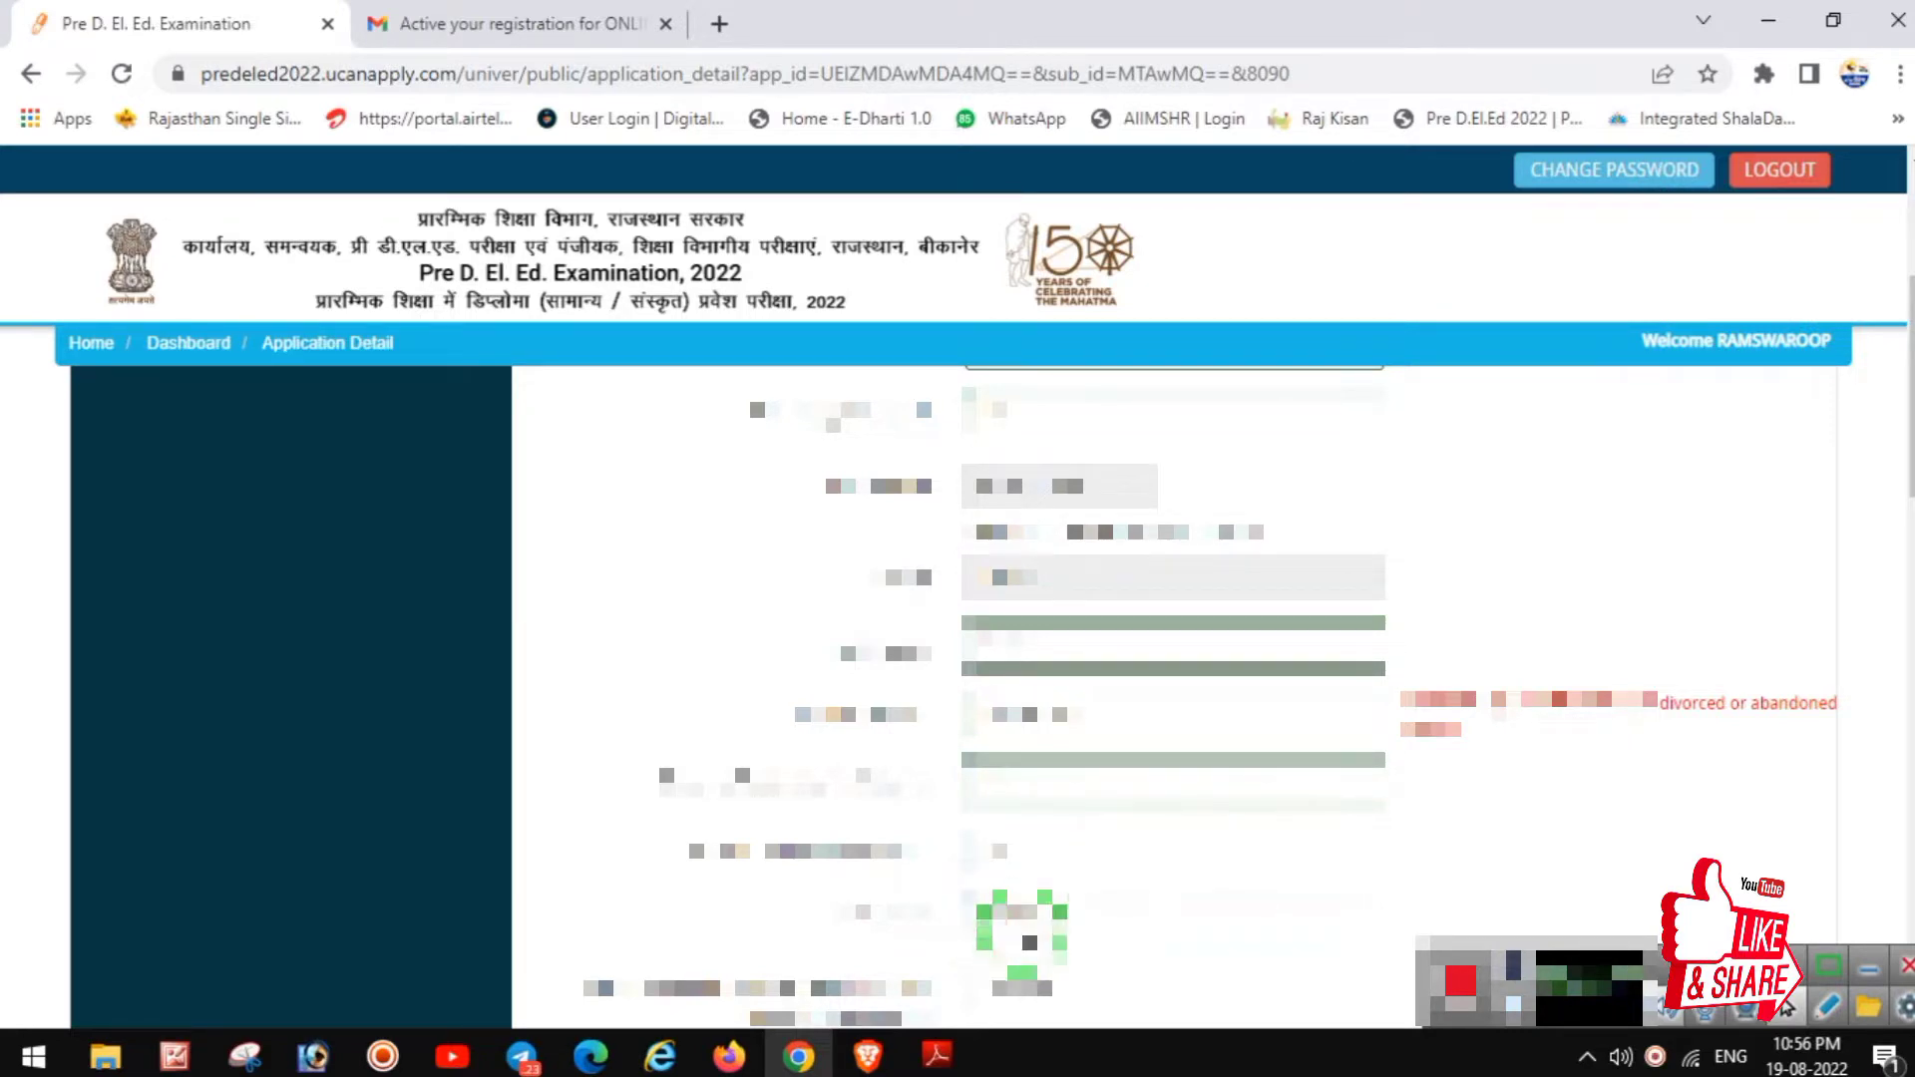
Step: Choose values for the four dropdown fields below Nationality
scroll(1197, 703, "down", 3)
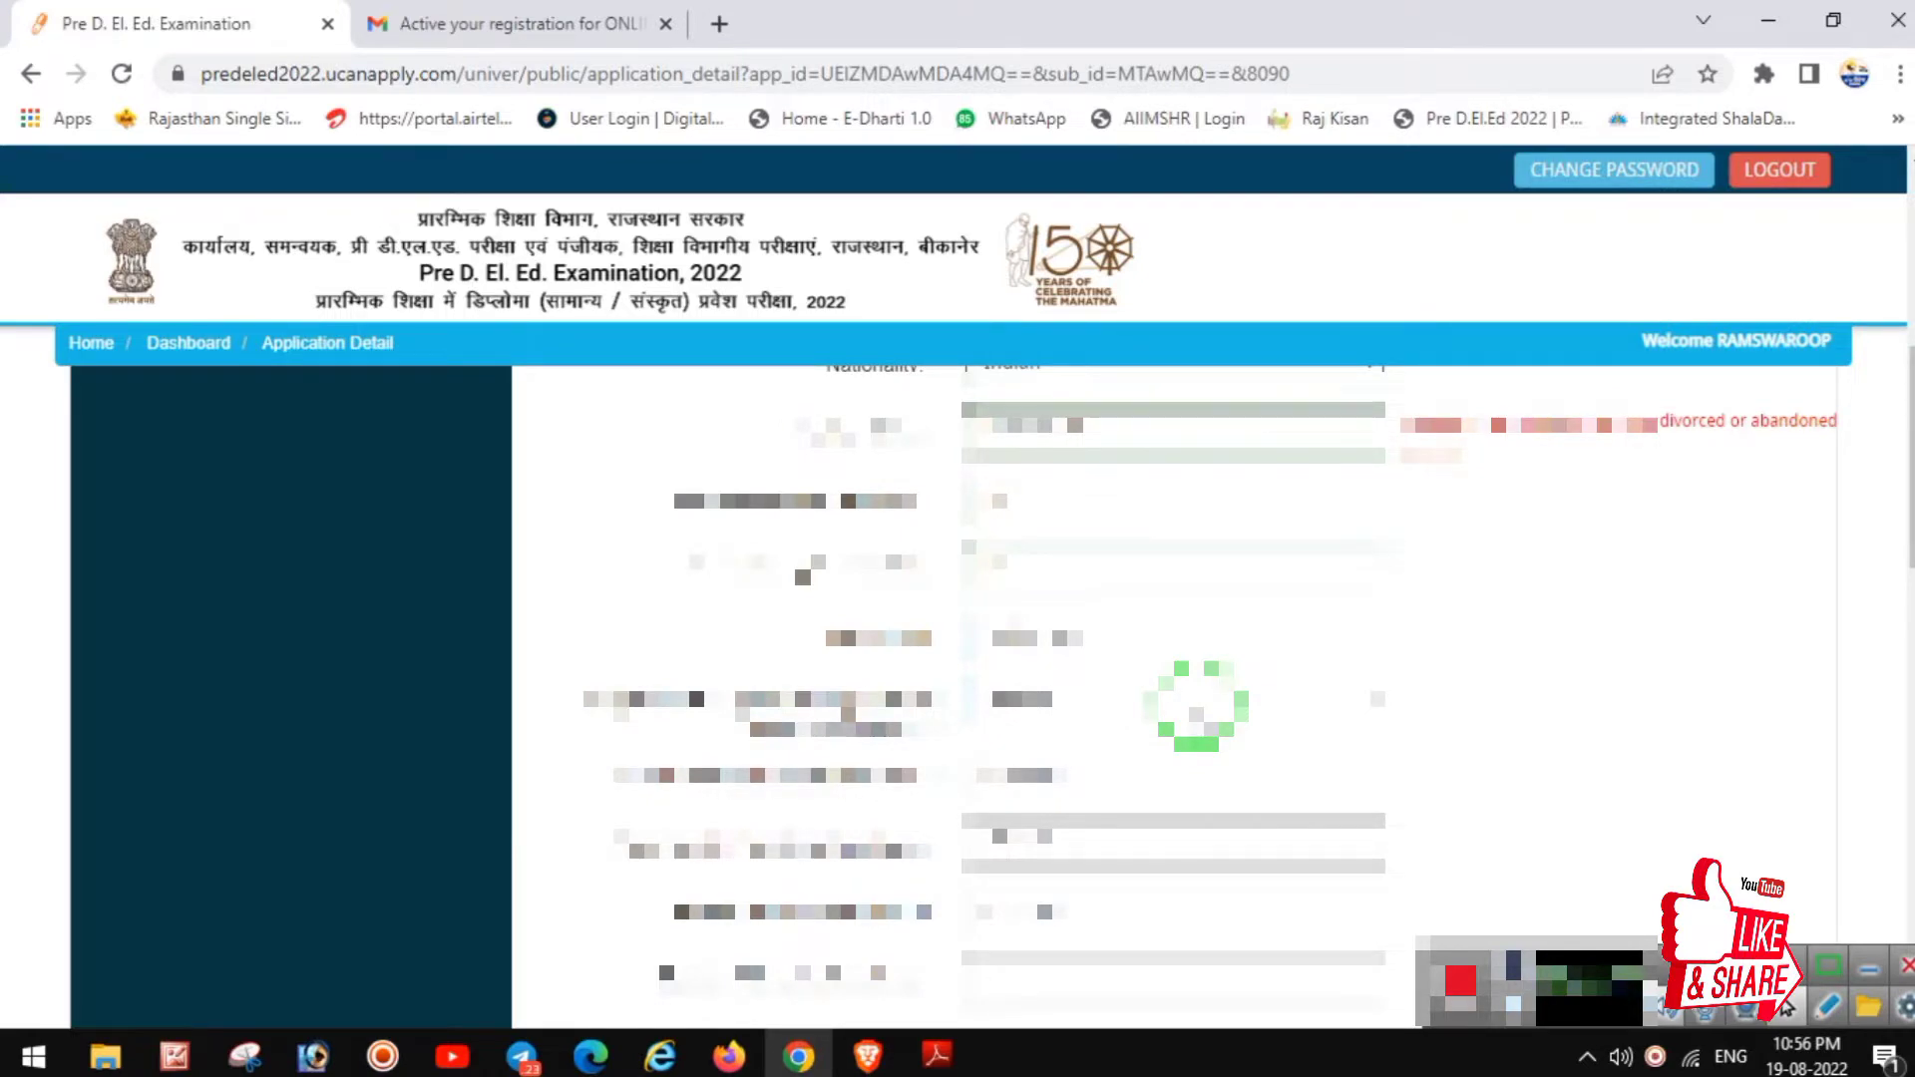
left_click(1043, 704)
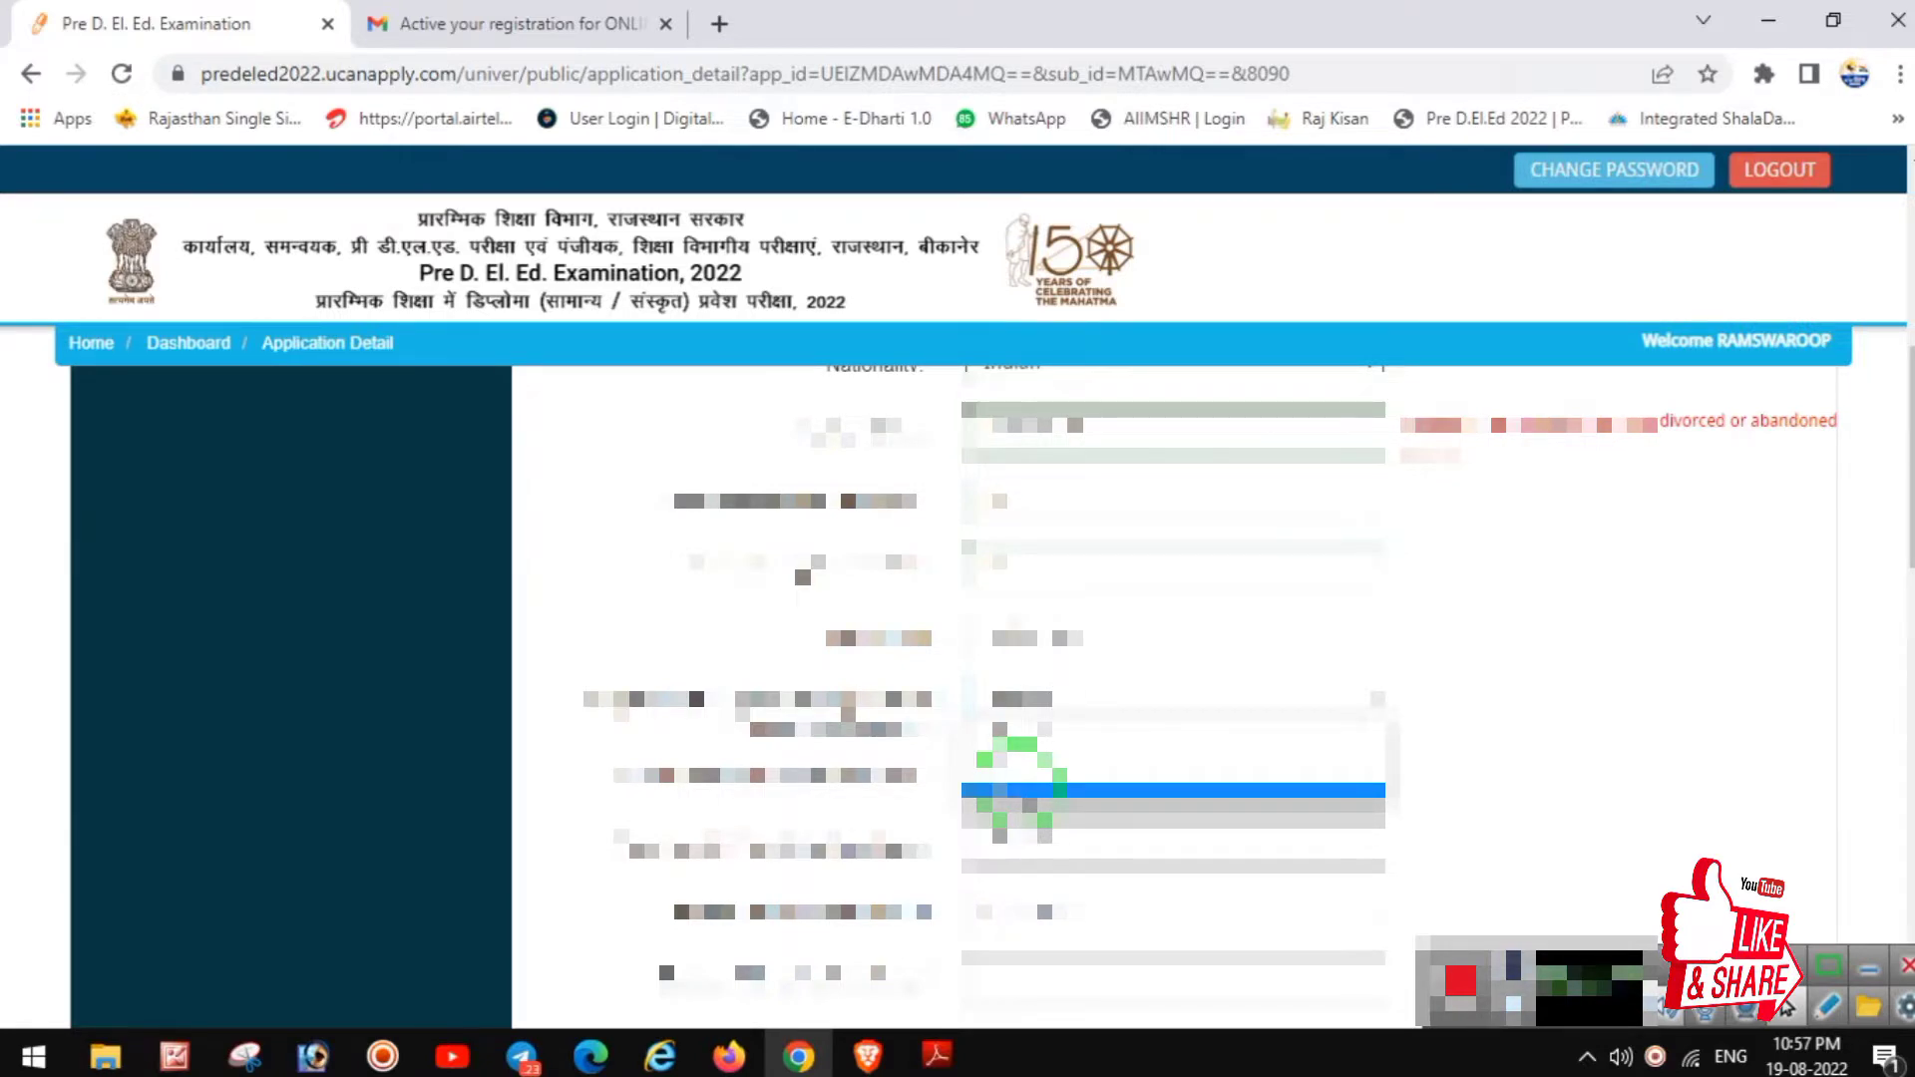
left_click(1020, 789)
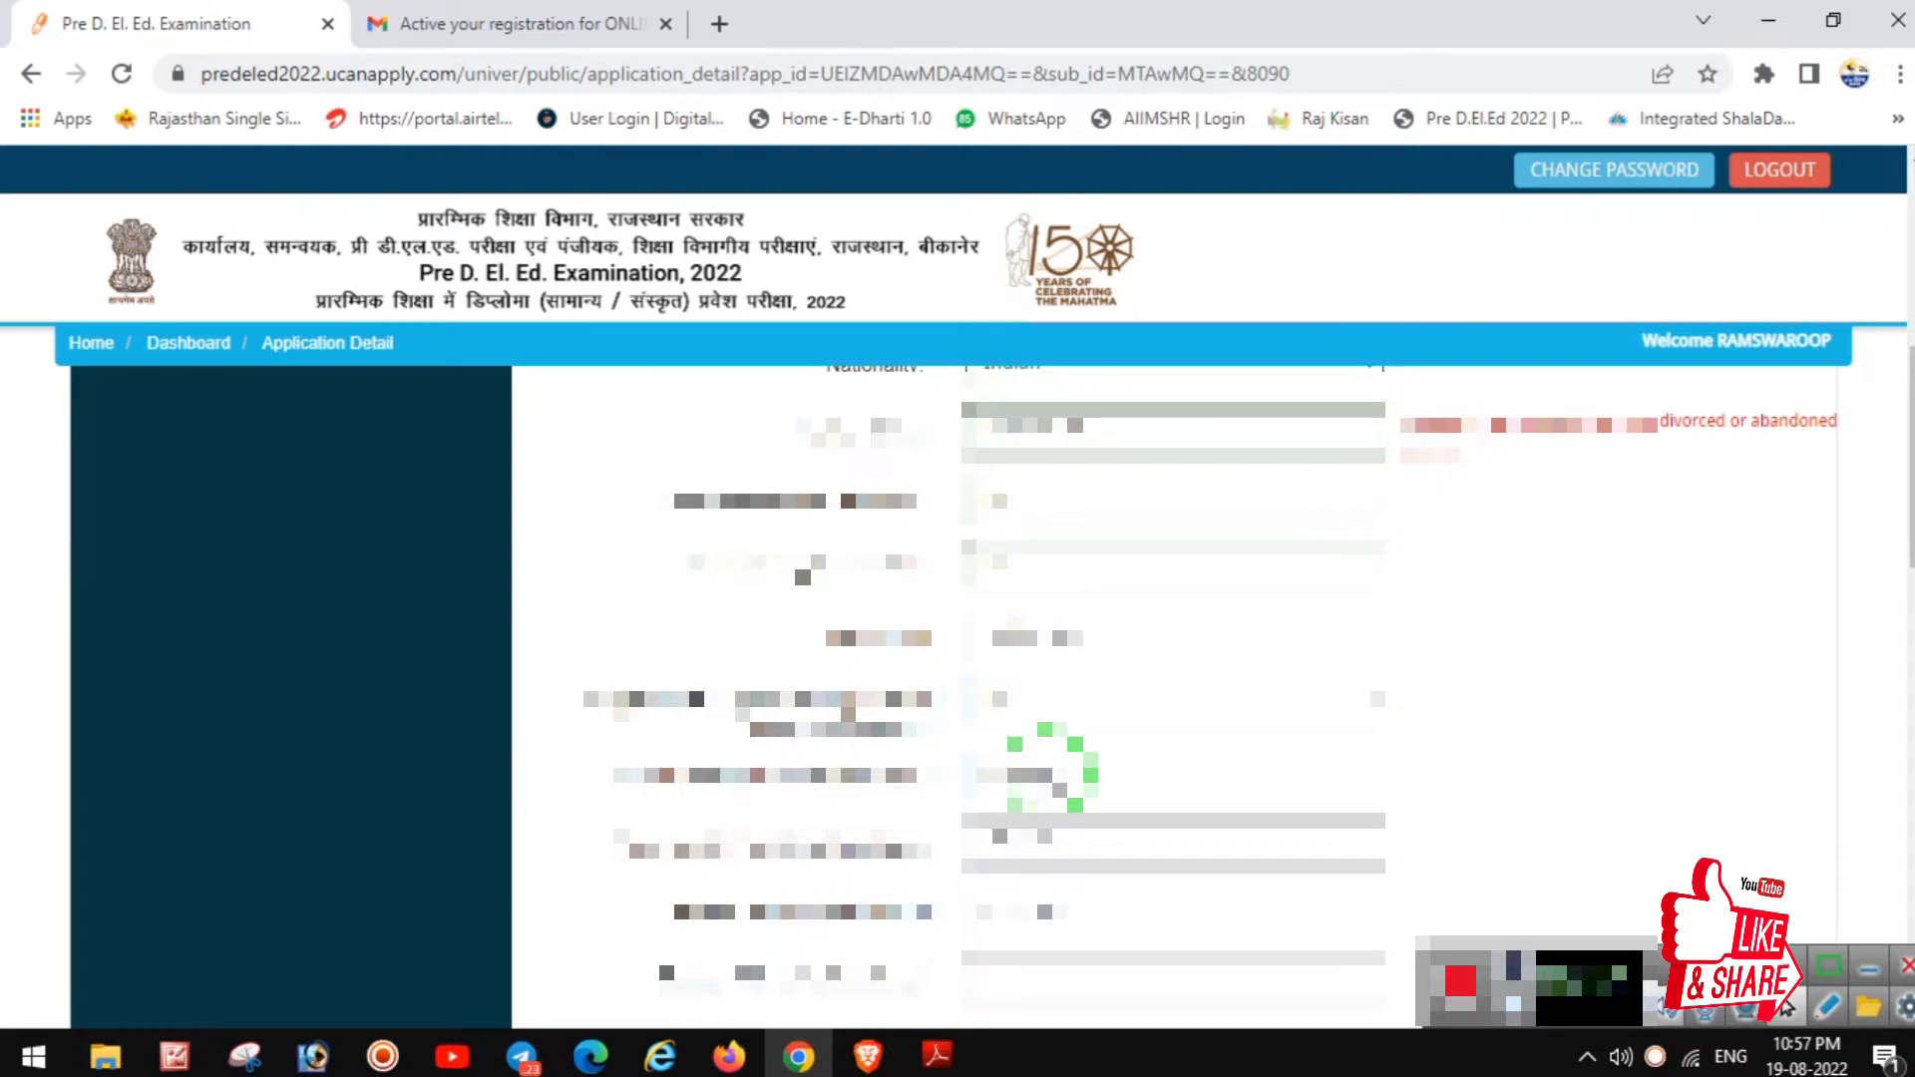
left_click(1052, 773)
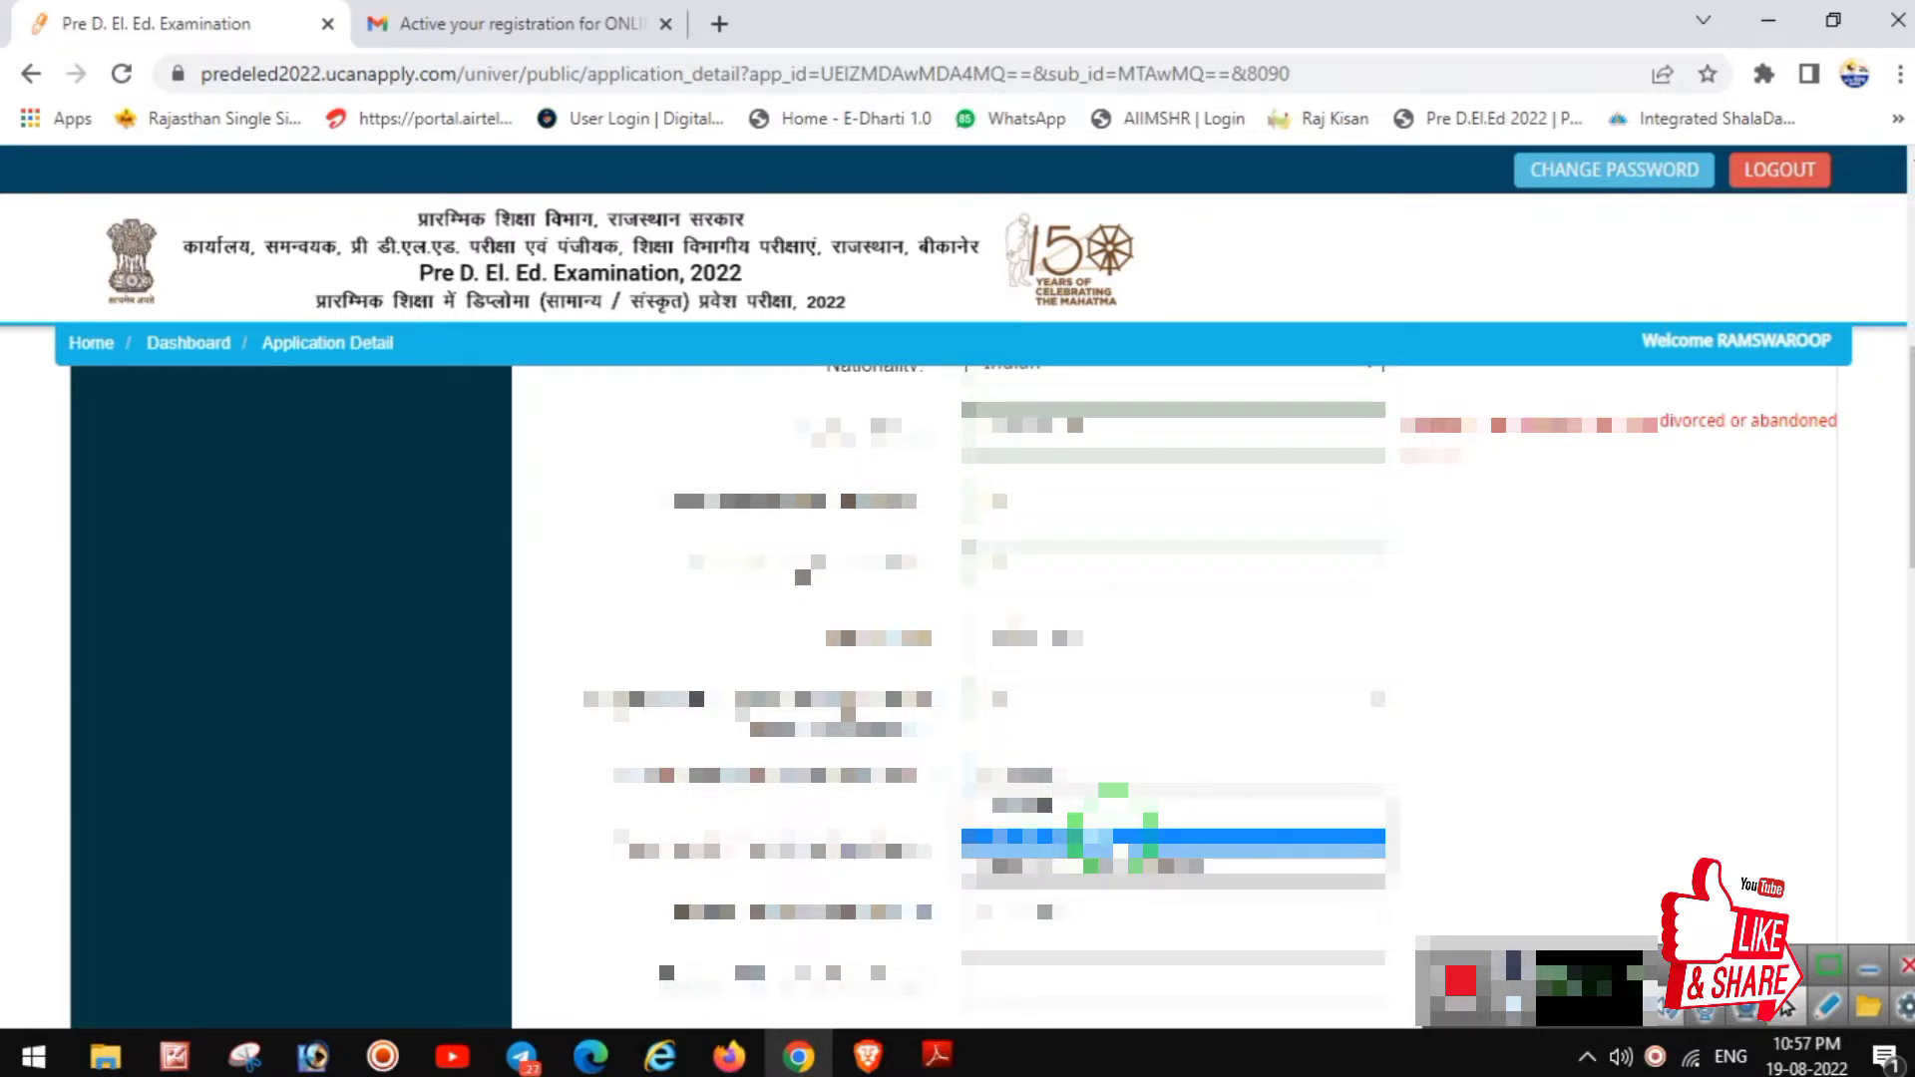
left_click(1113, 836)
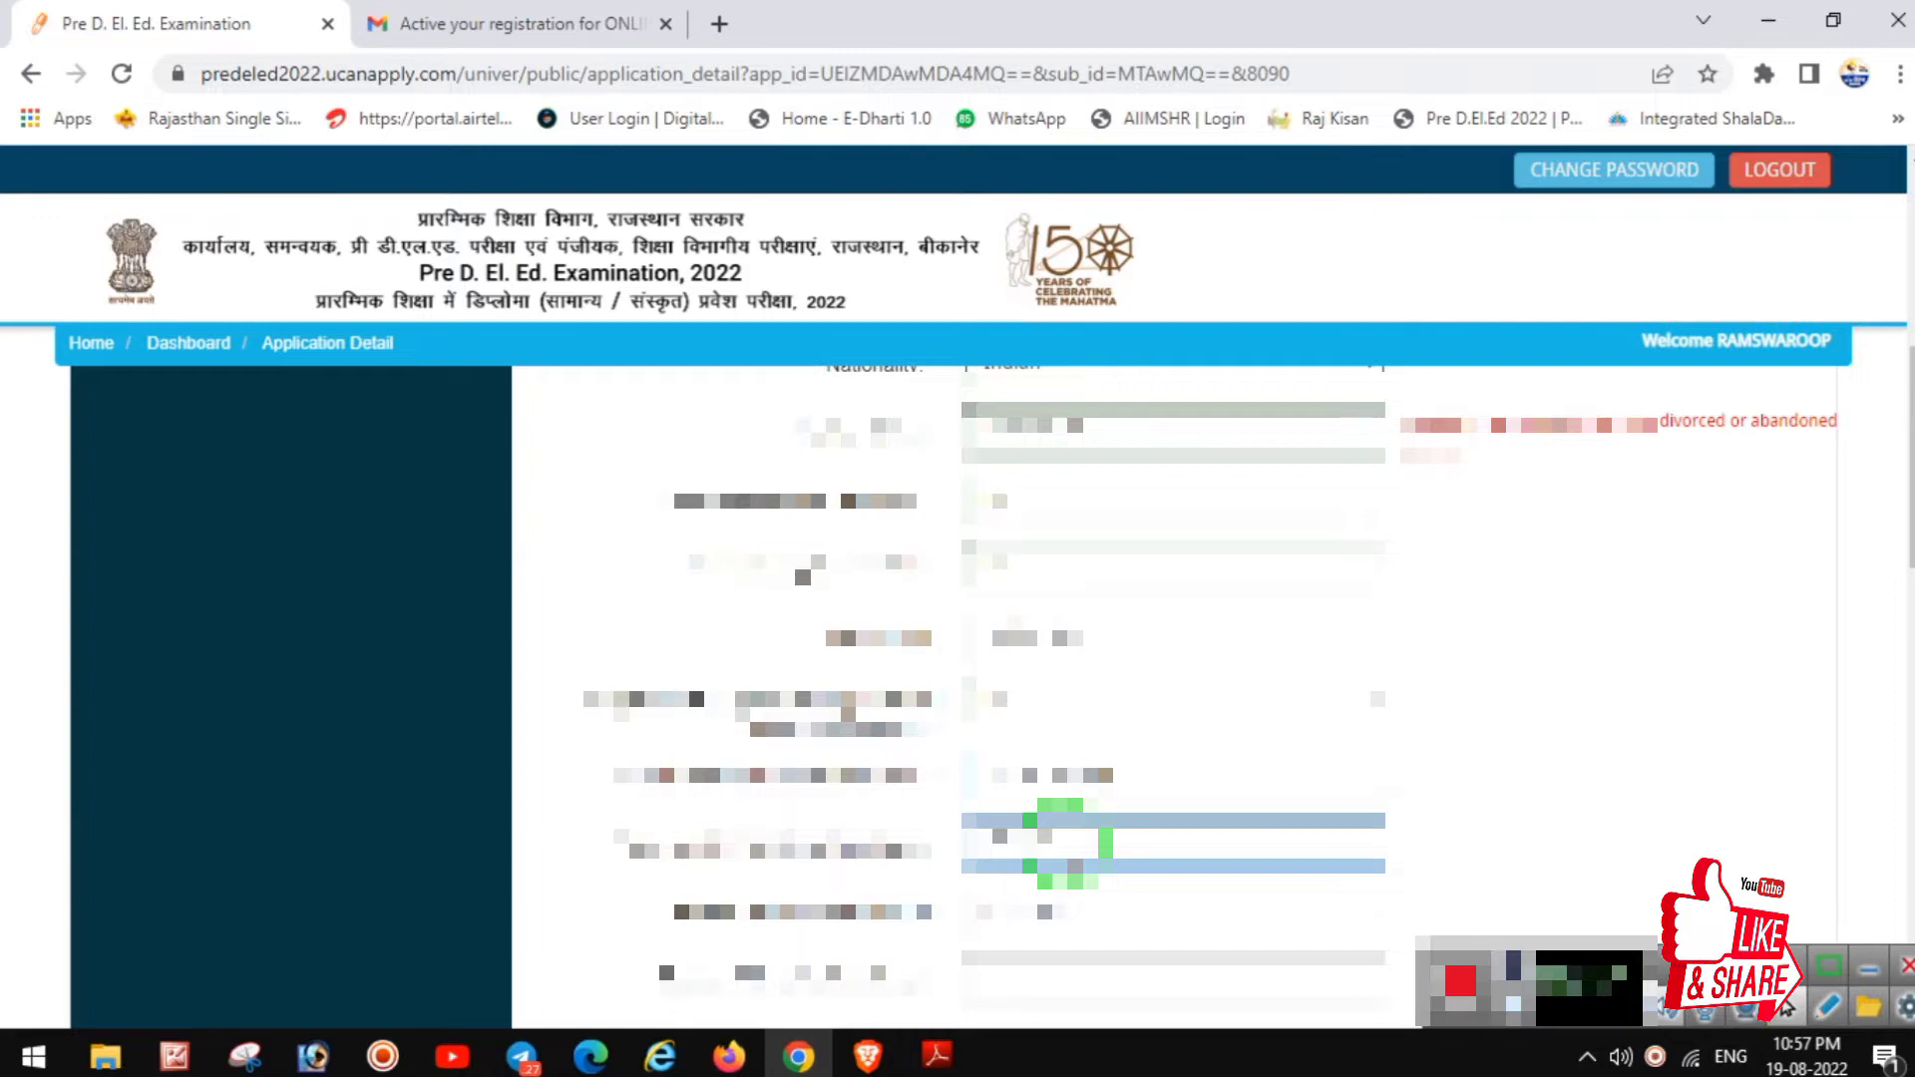
left_click(1105, 843)
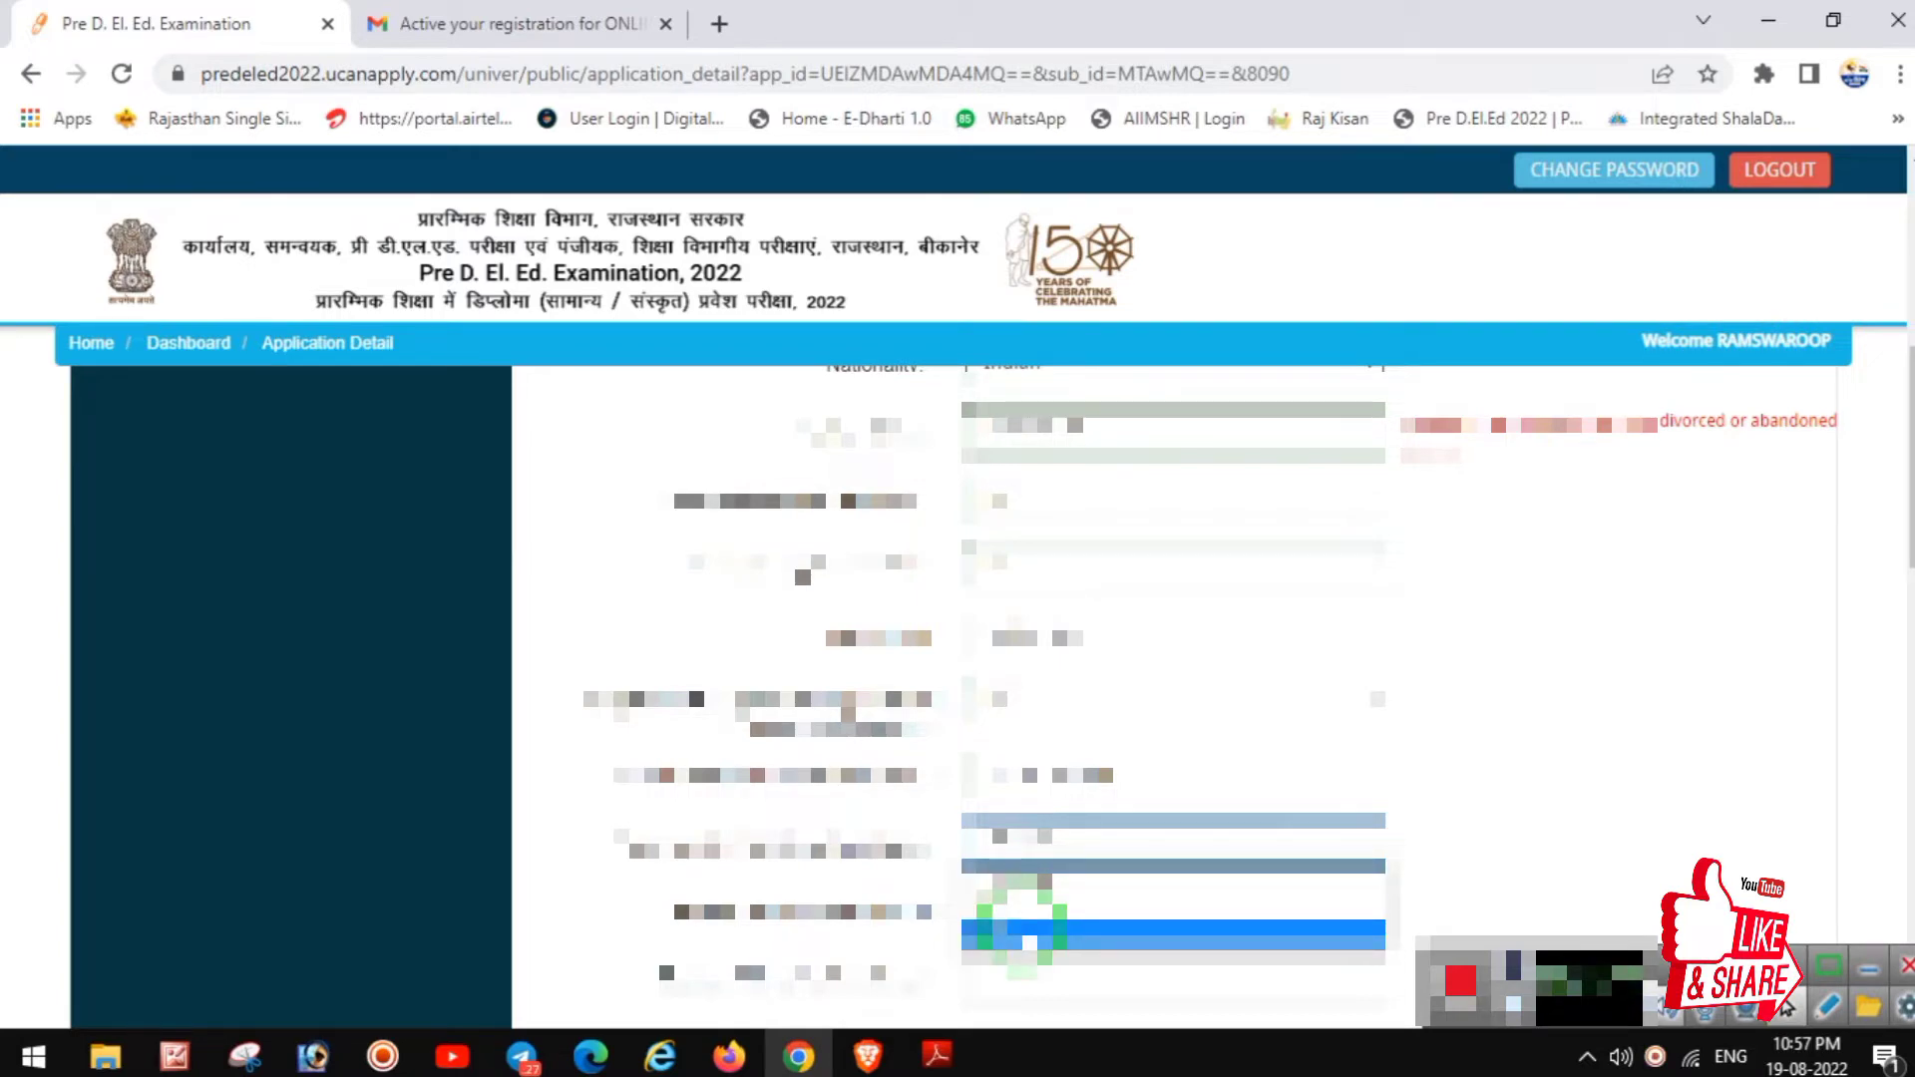
left_click(1022, 933)
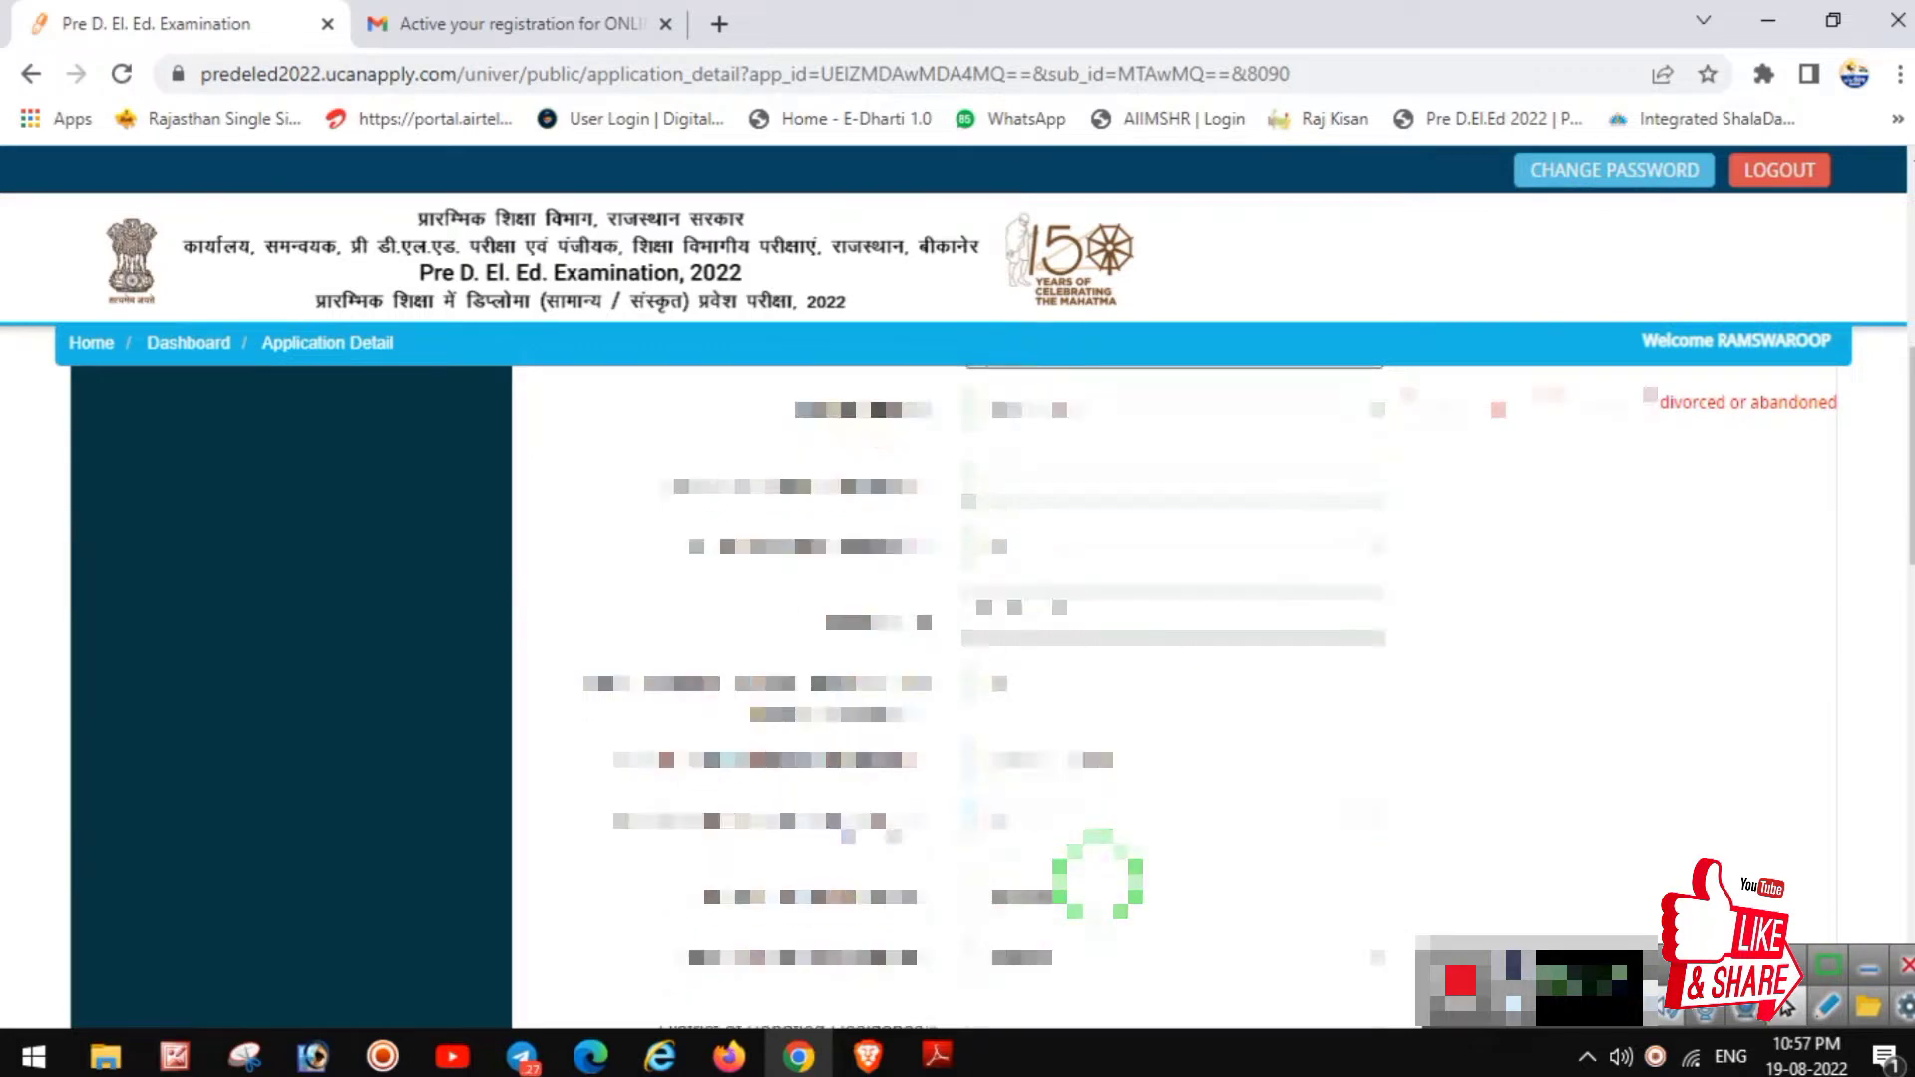
scroll(1099, 877, "down", 2)
left_click(1051, 770)
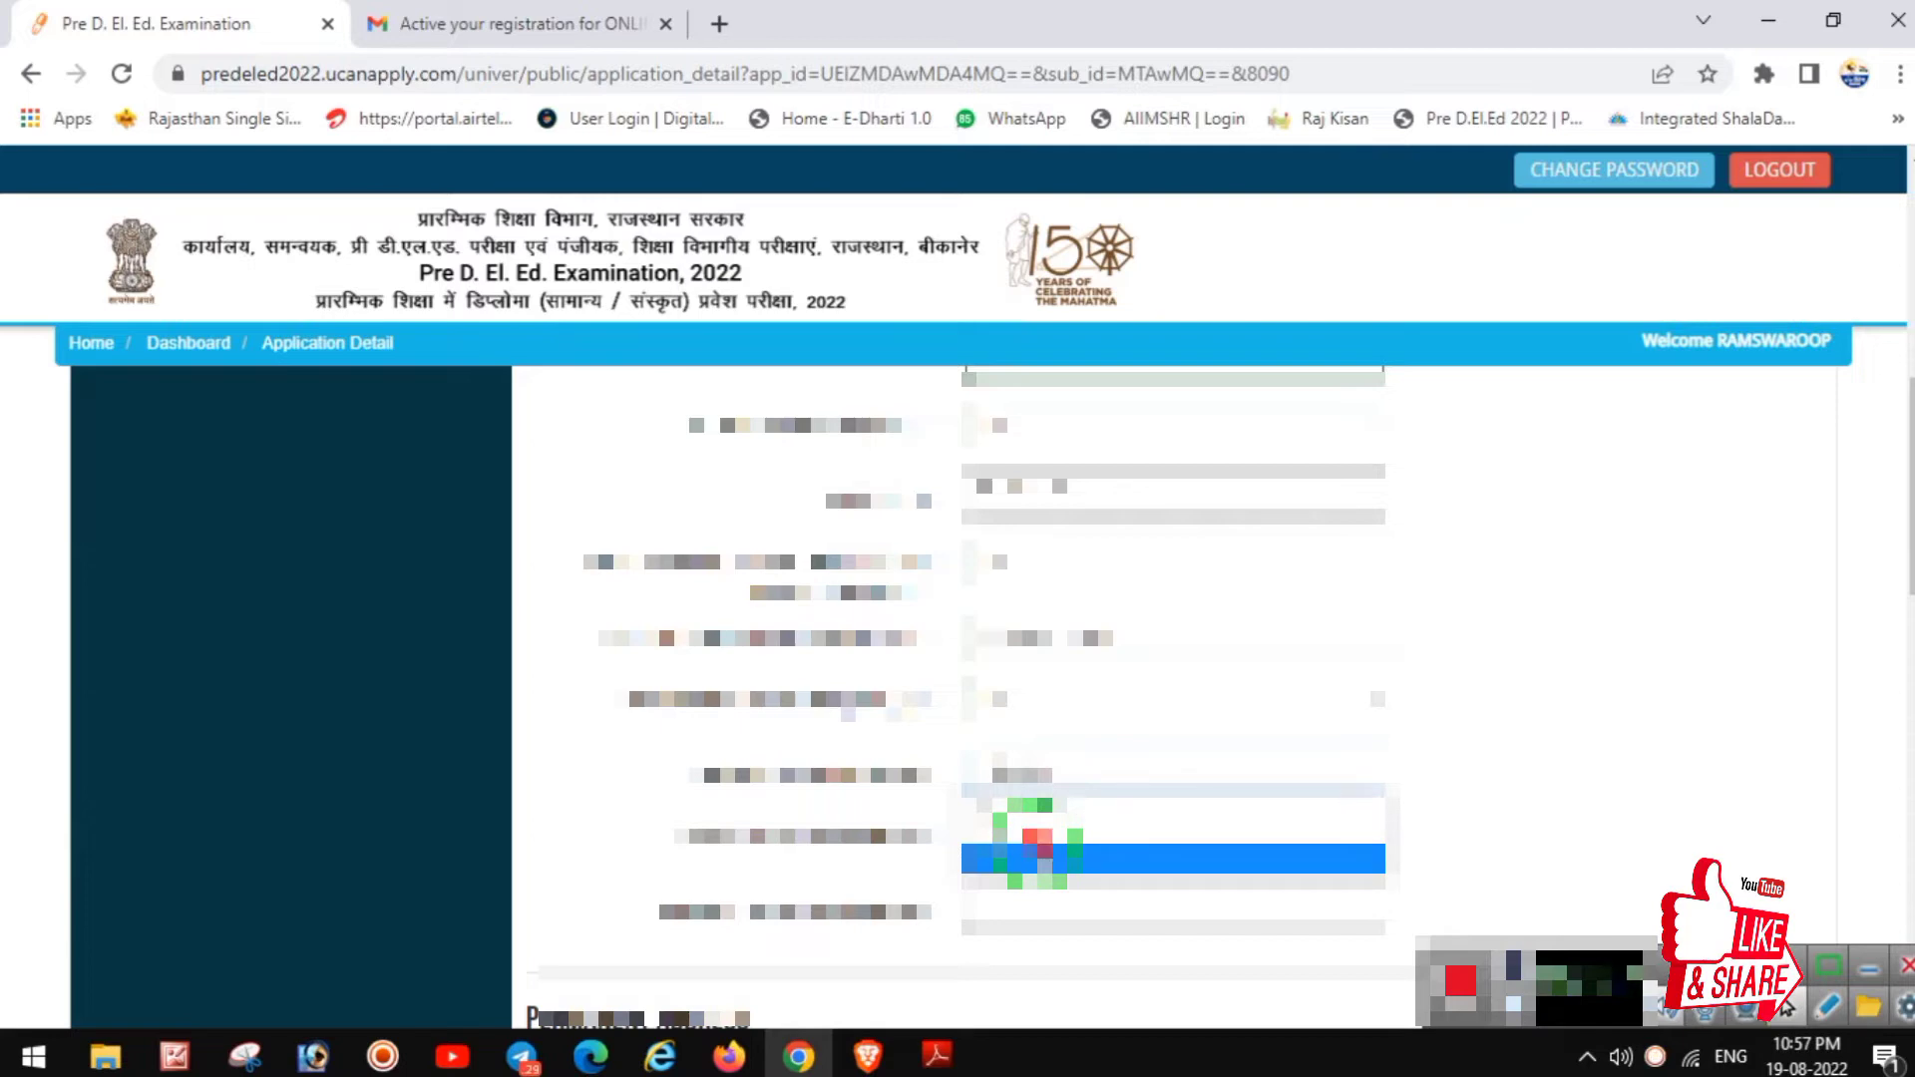
left_click(1045, 860)
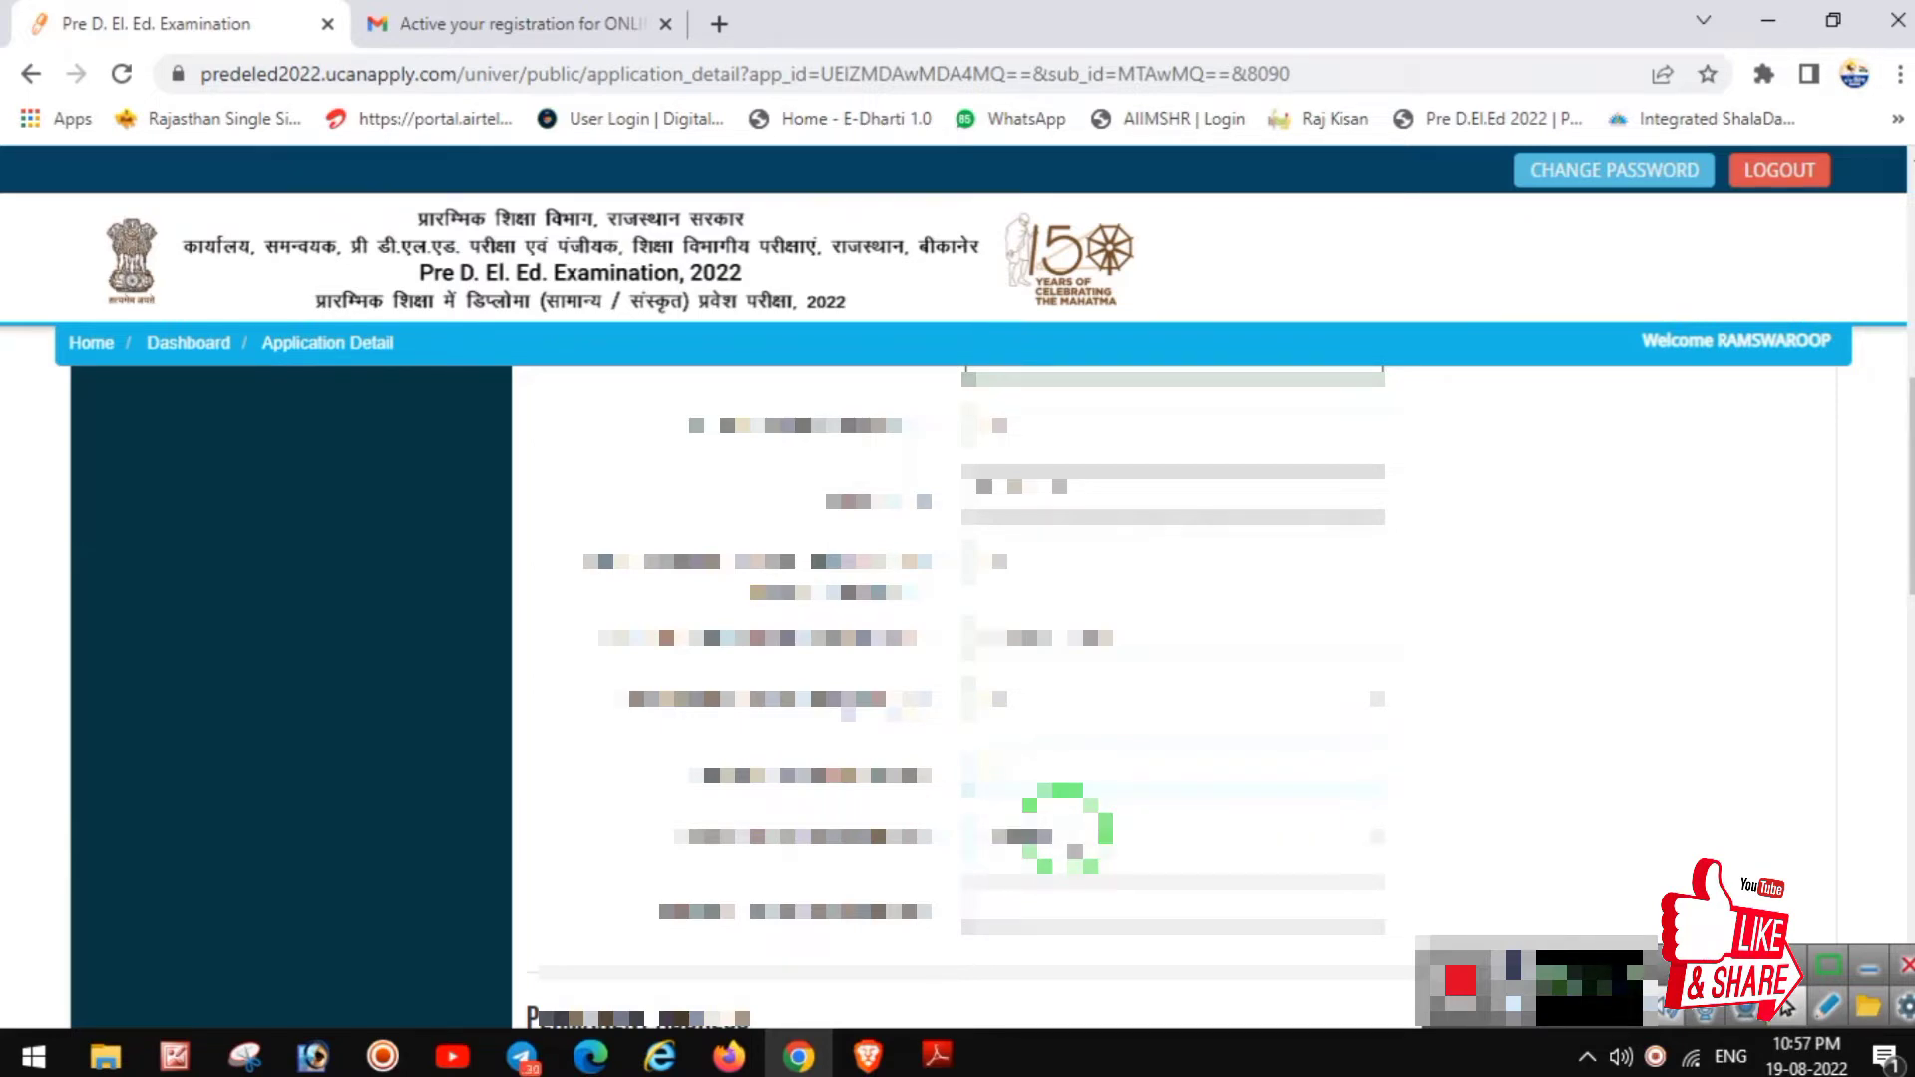
scroll(1066, 828, "down", 1)
left_click(1067, 692)
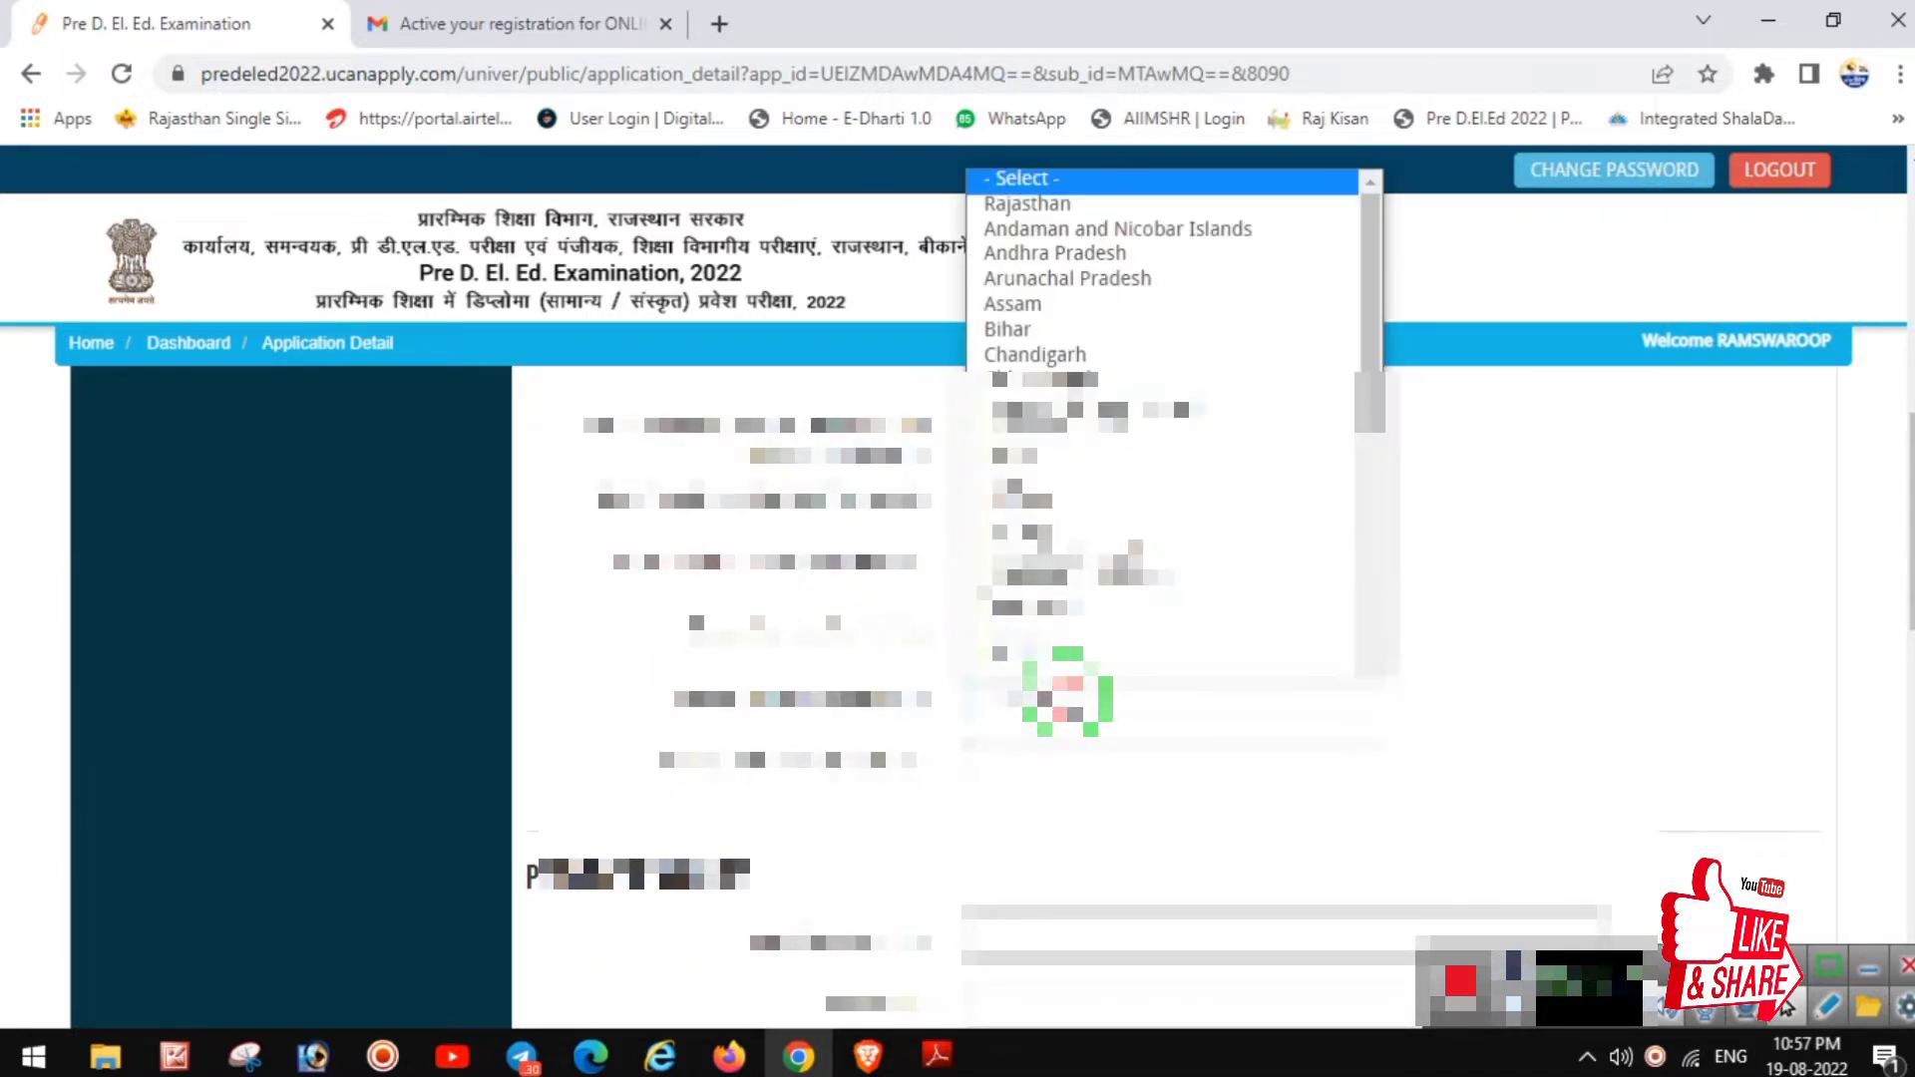
key("Down")
key("Return")
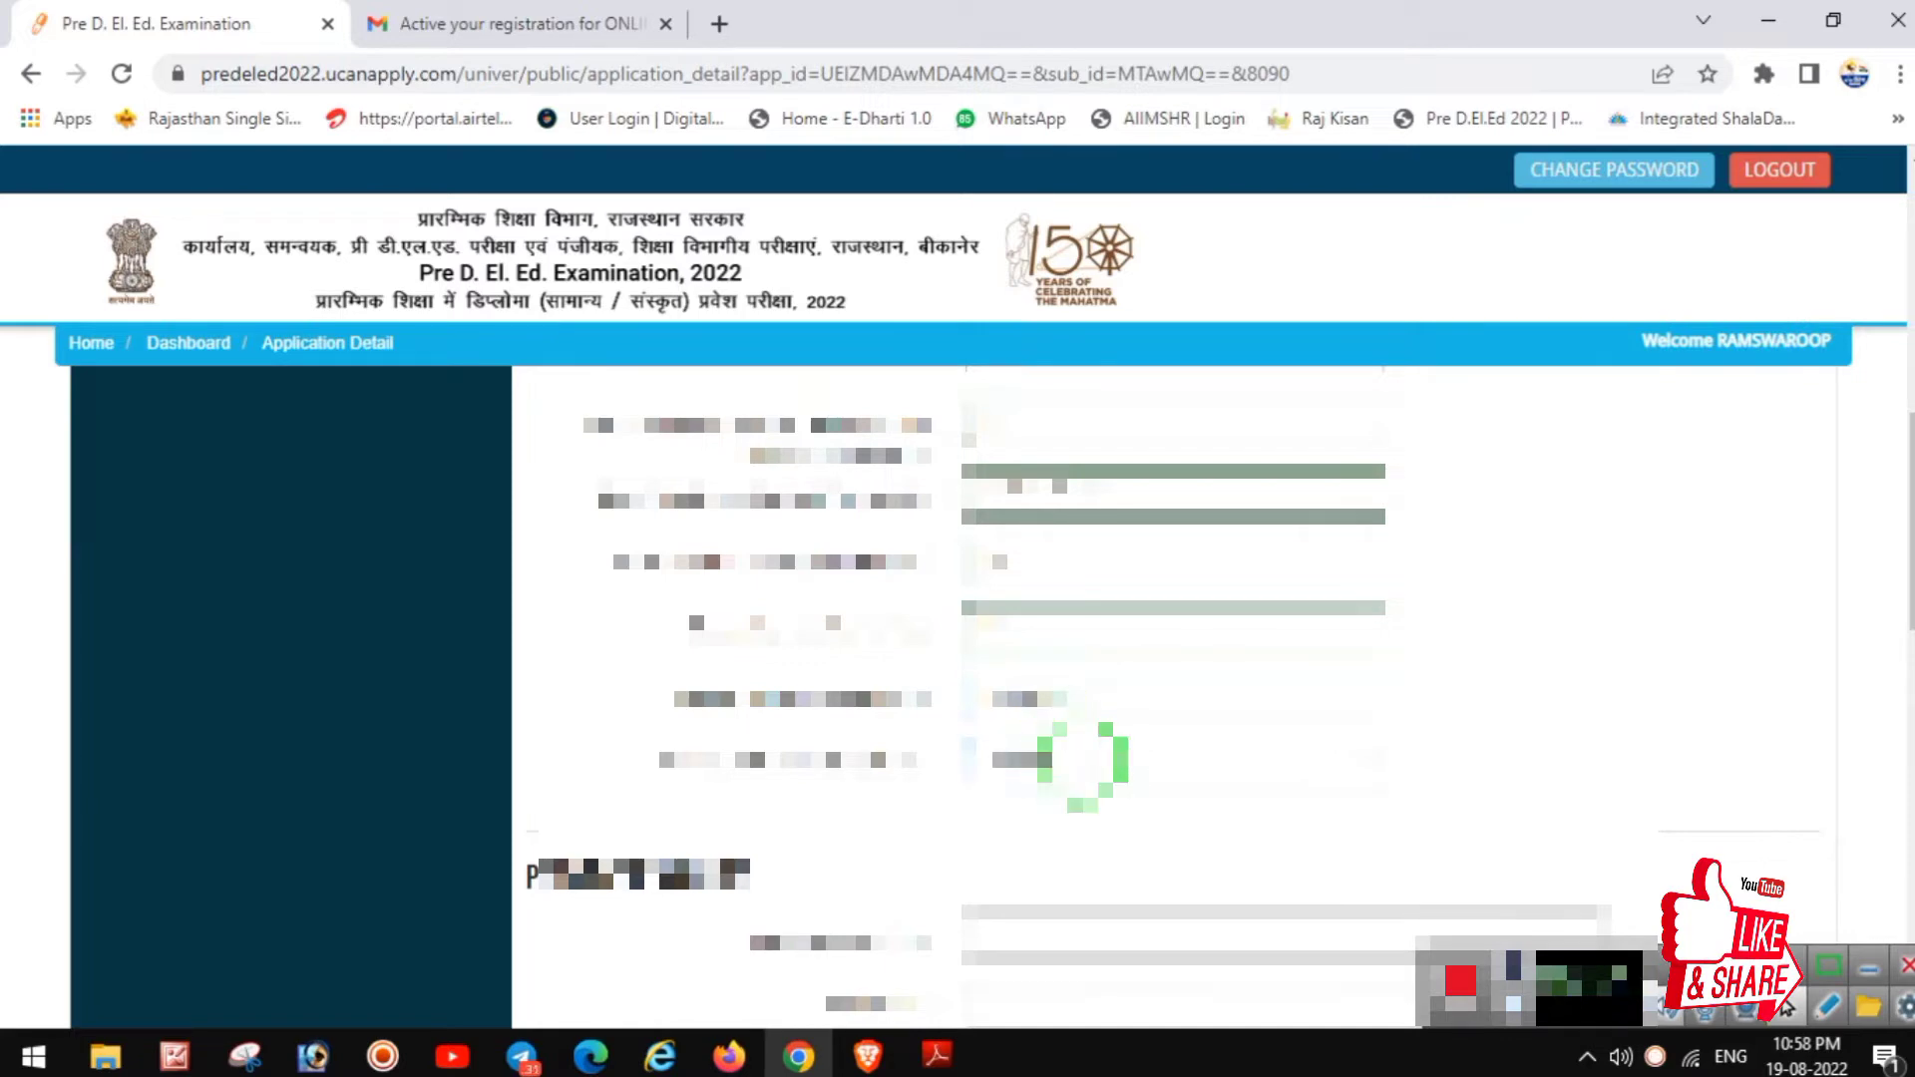
left_click(1083, 764)
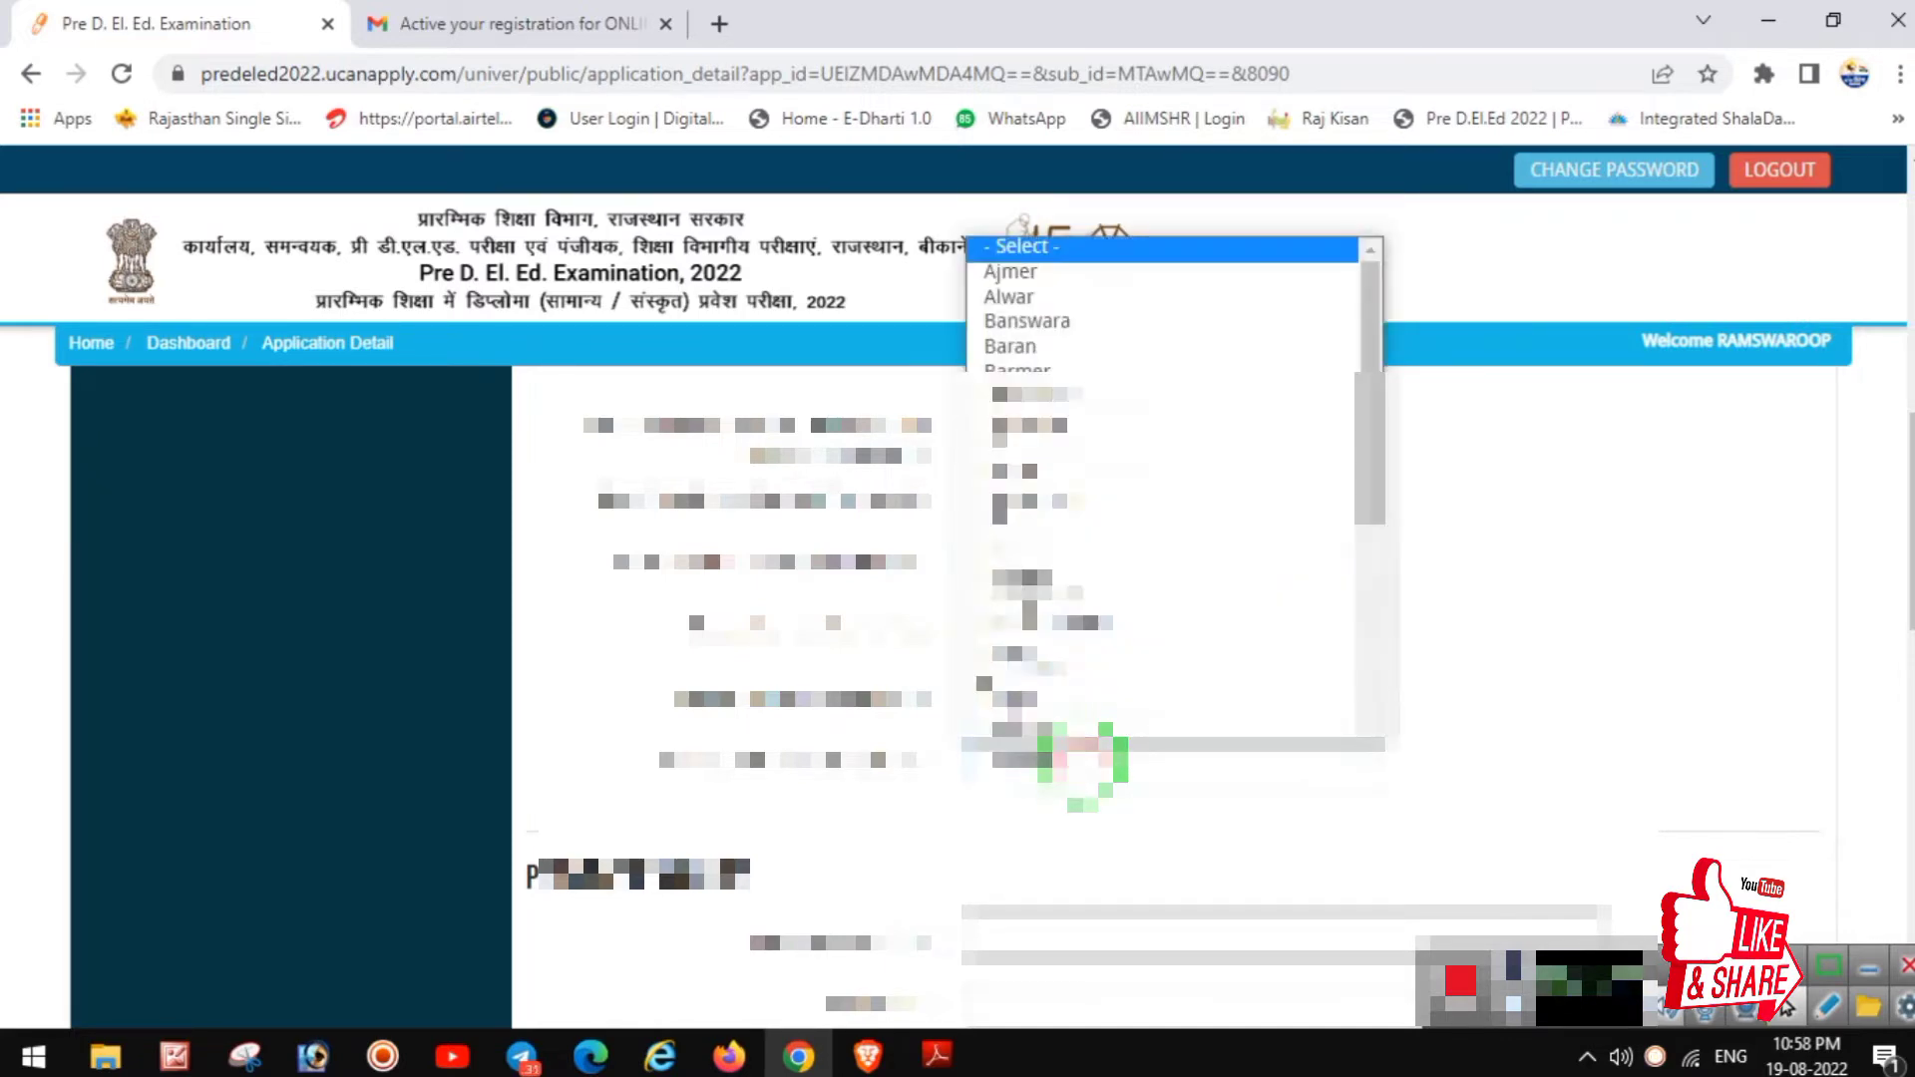
scroll(1082, 764, "down", 1)
left_click(1082, 726)
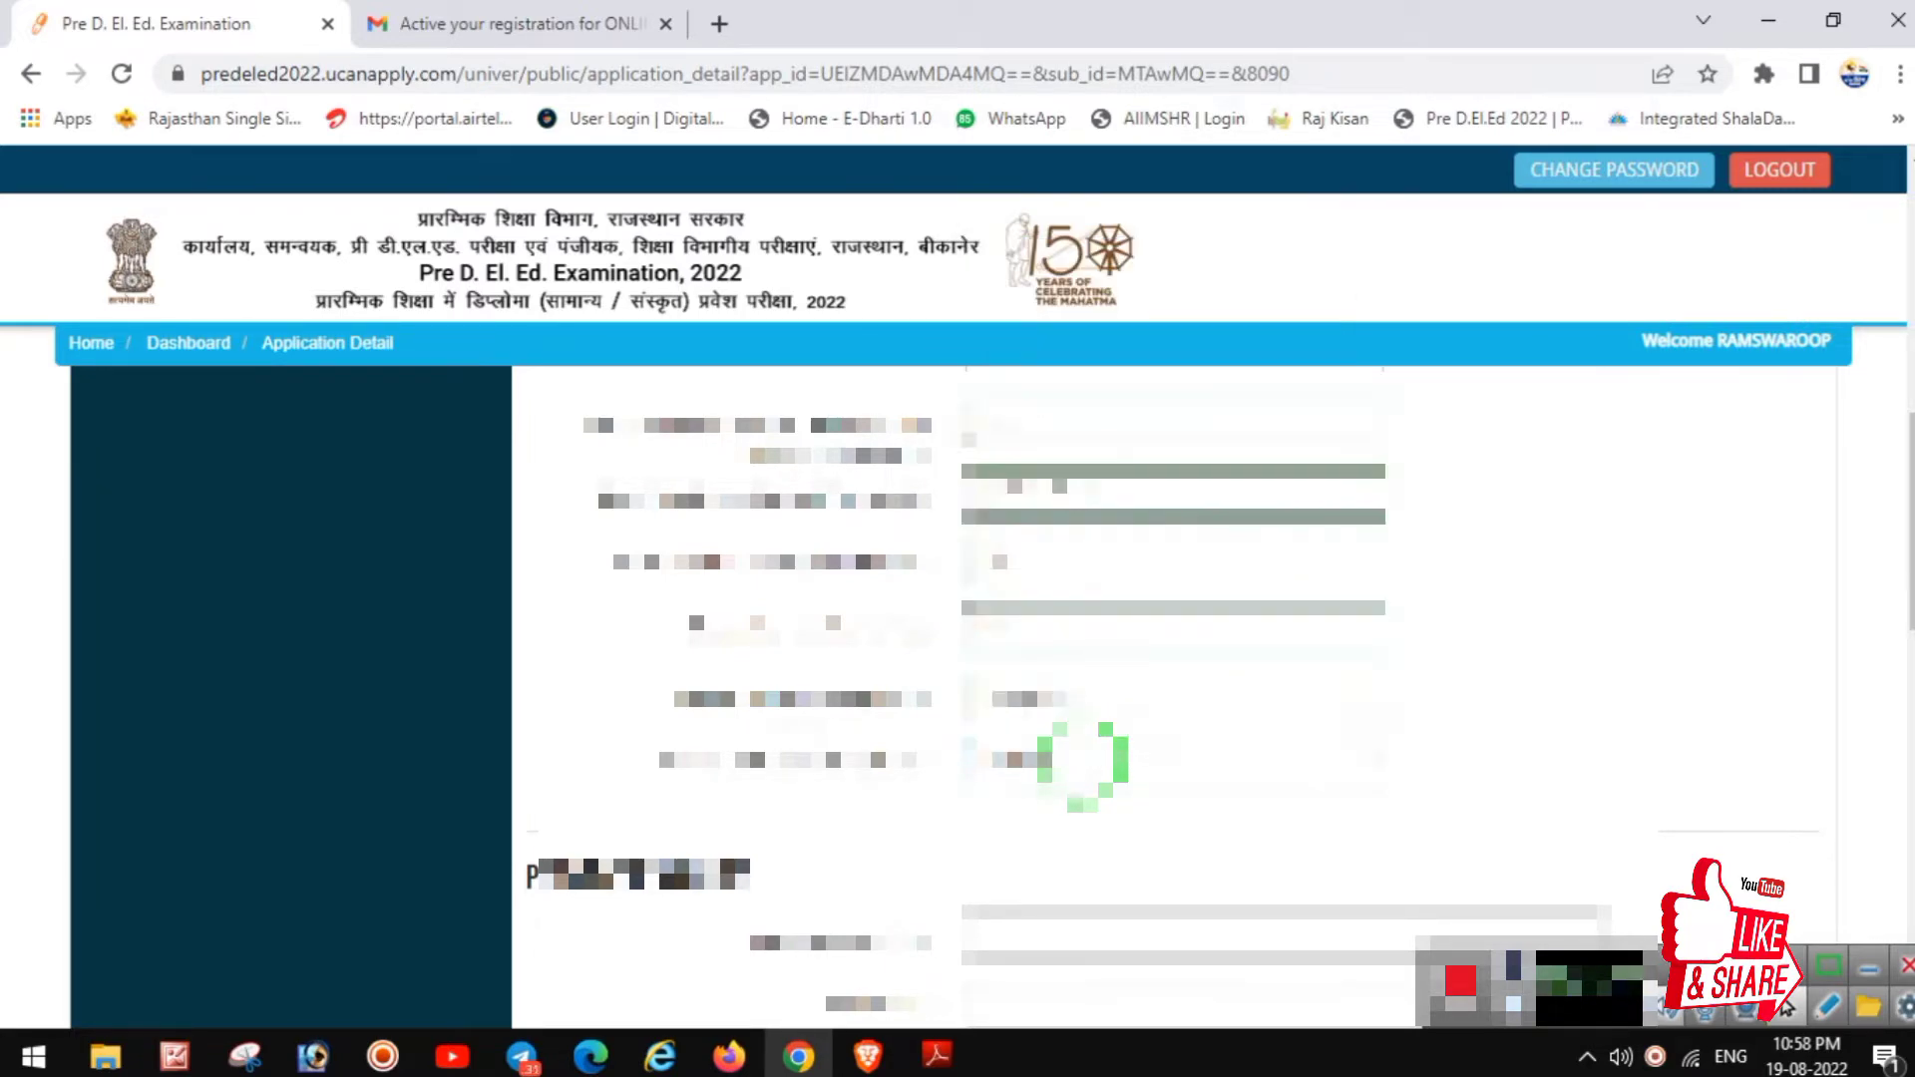
scroll(1098, 763, "down", 3)
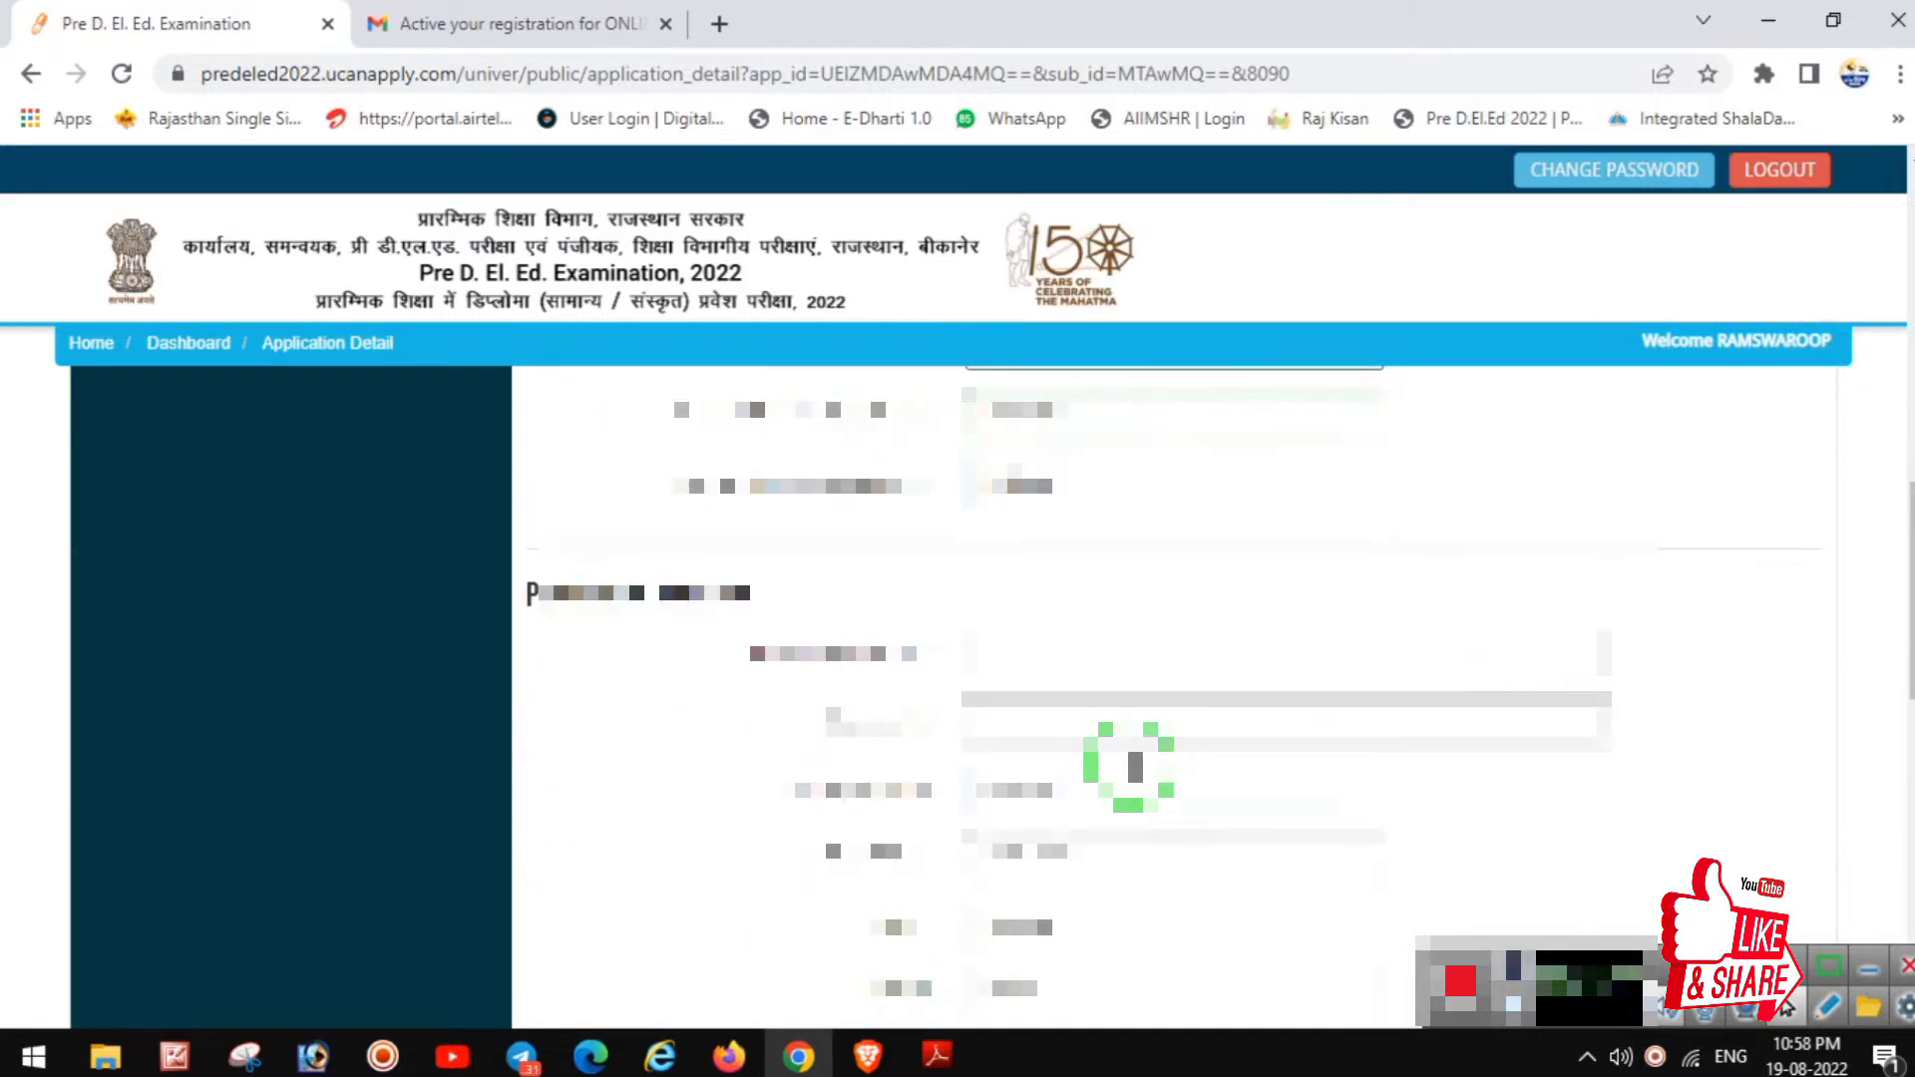
scroll(1088, 699, "down", 2)
scroll(1091, 706, "up", 2)
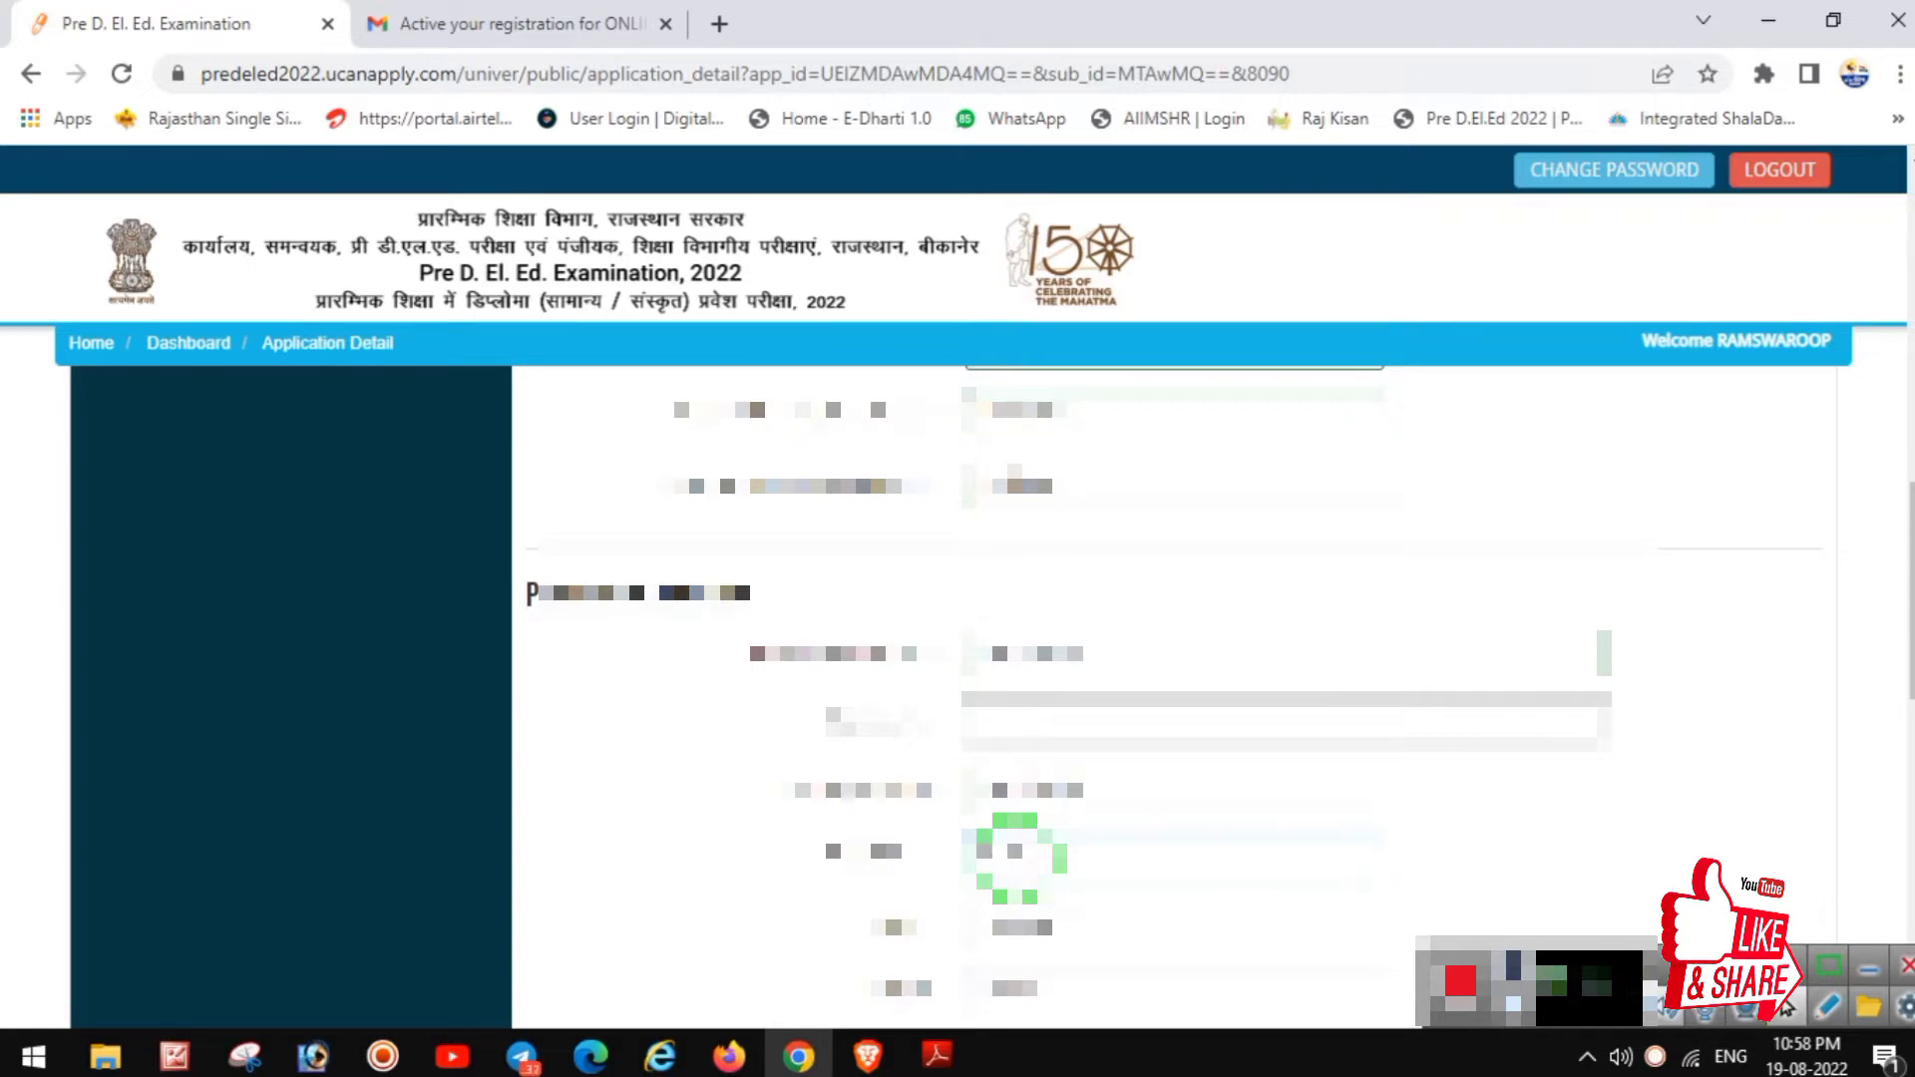
type("****")
left_click(1030, 920)
key("Down")
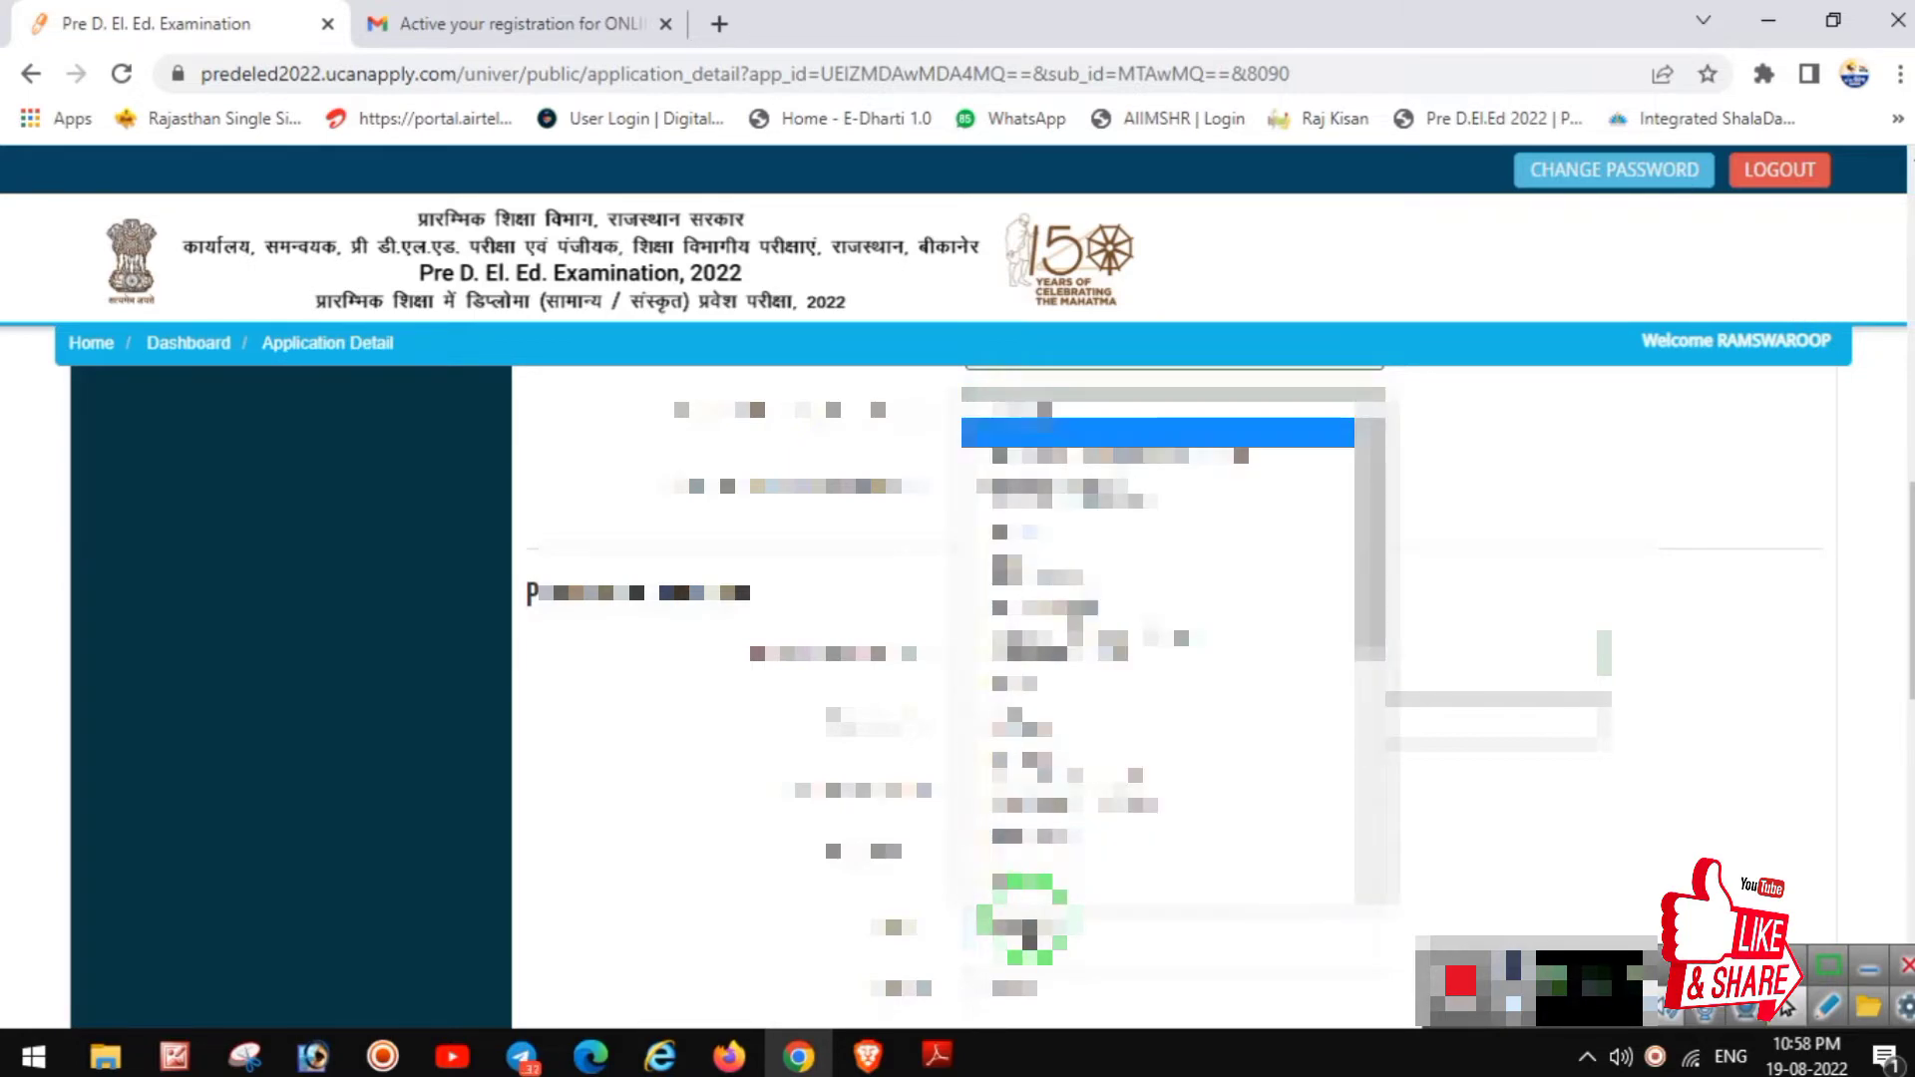
key("Return")
scroll(1048, 888, "down", 3)
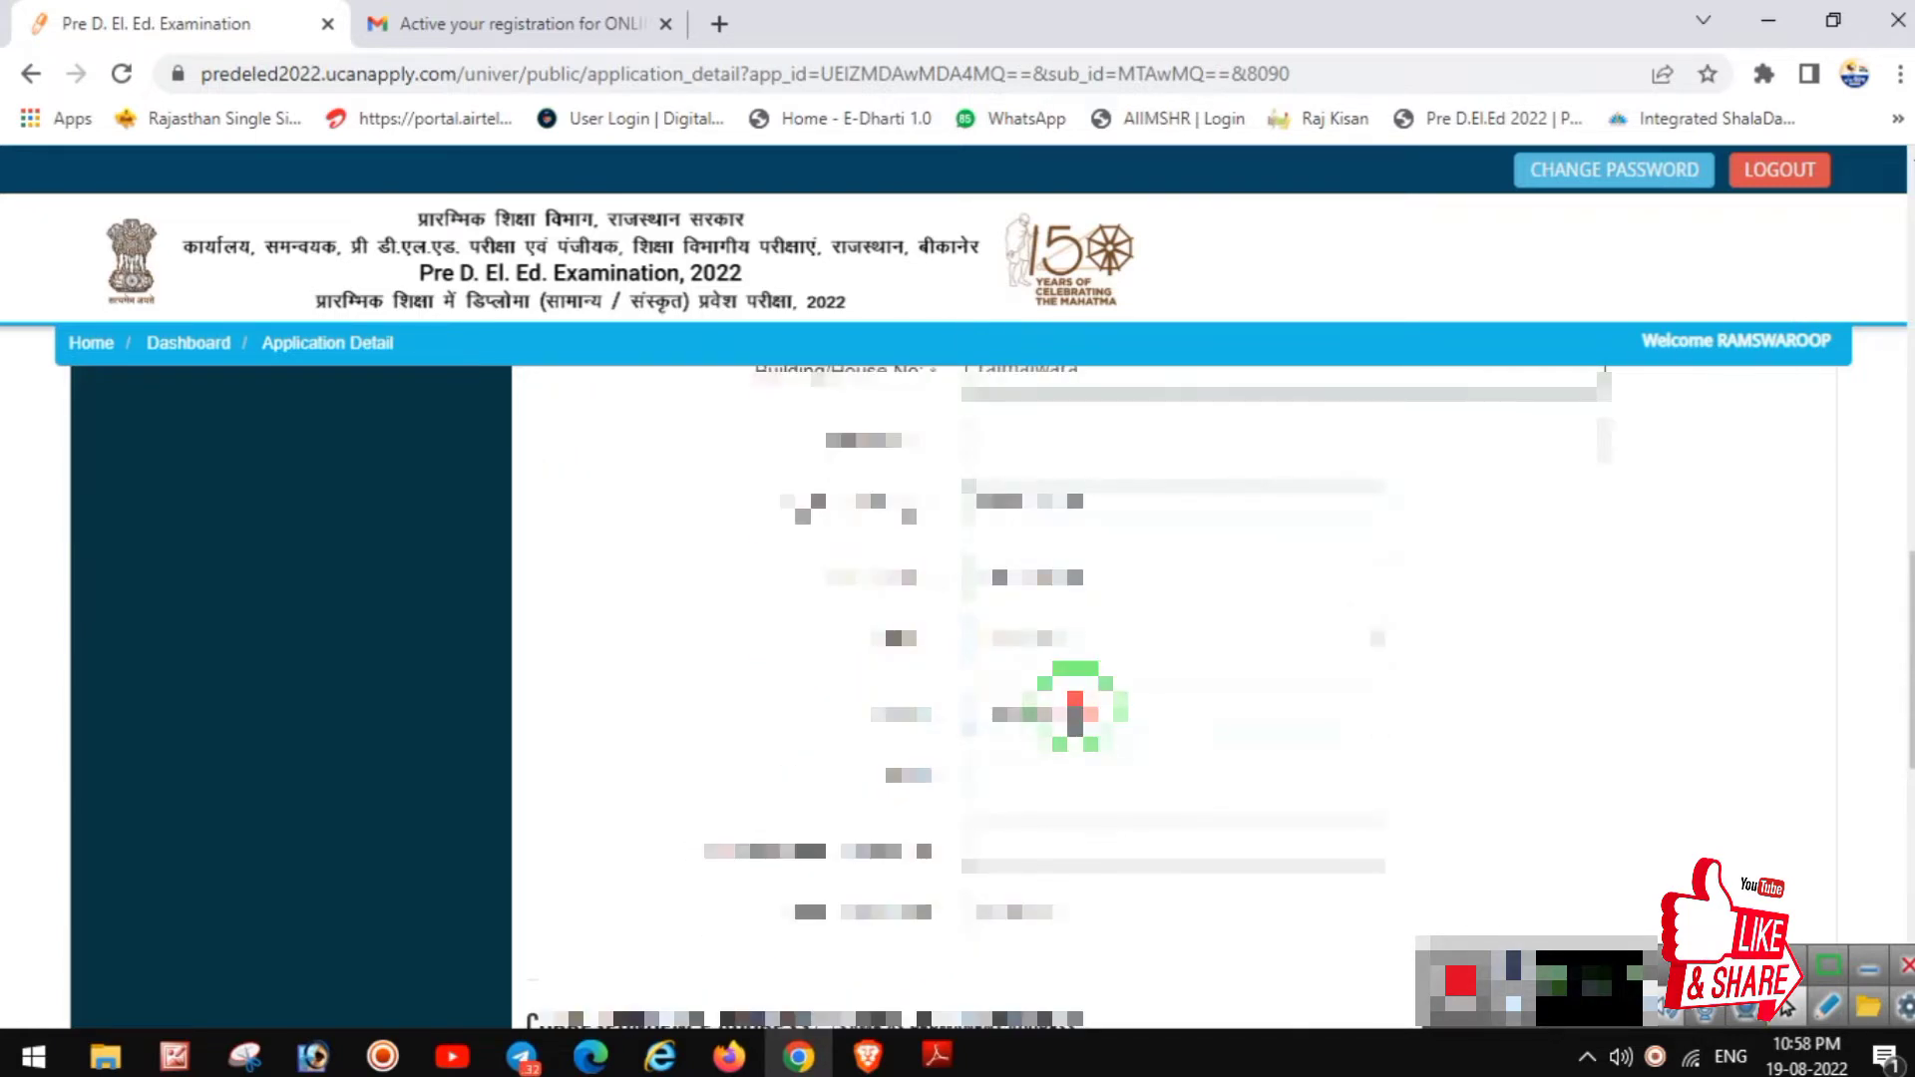
left_click(1069, 700)
type("jo")
key("Return")
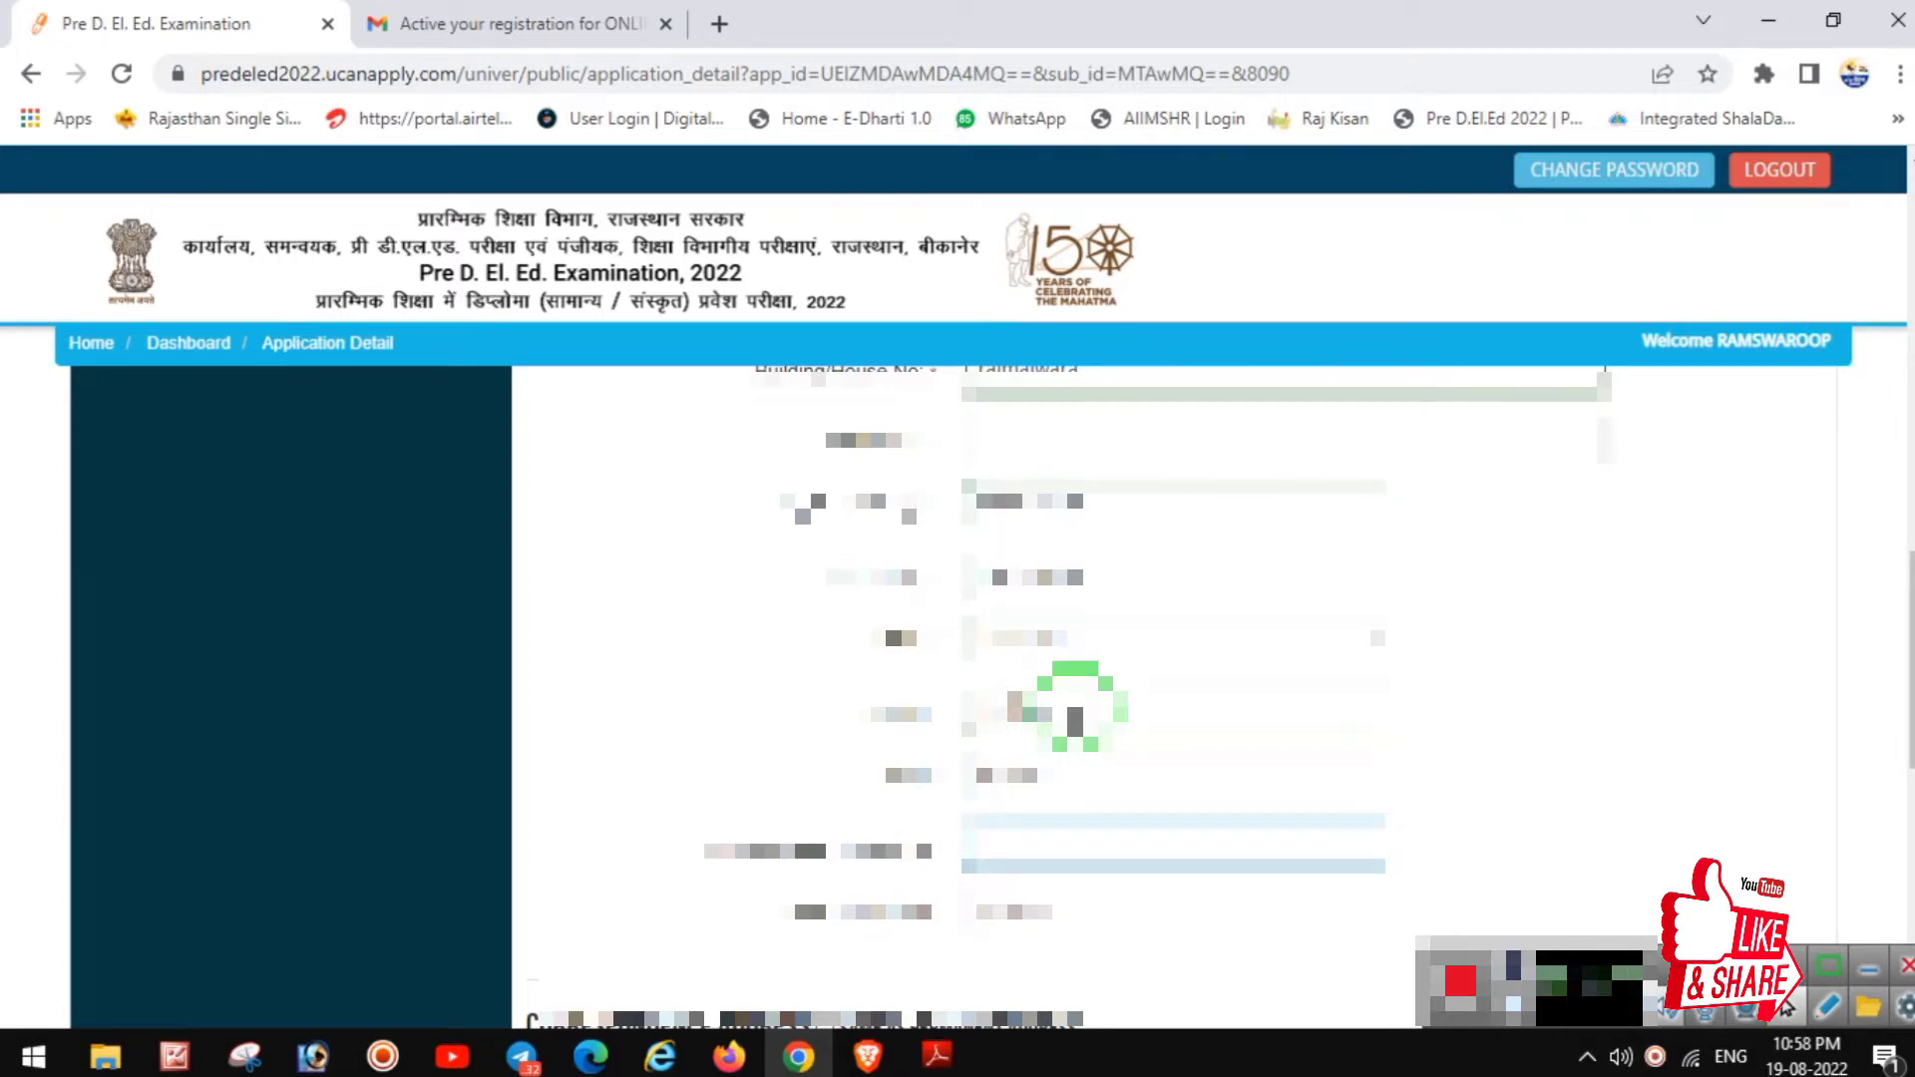
scroll(1076, 703, "down", 1)
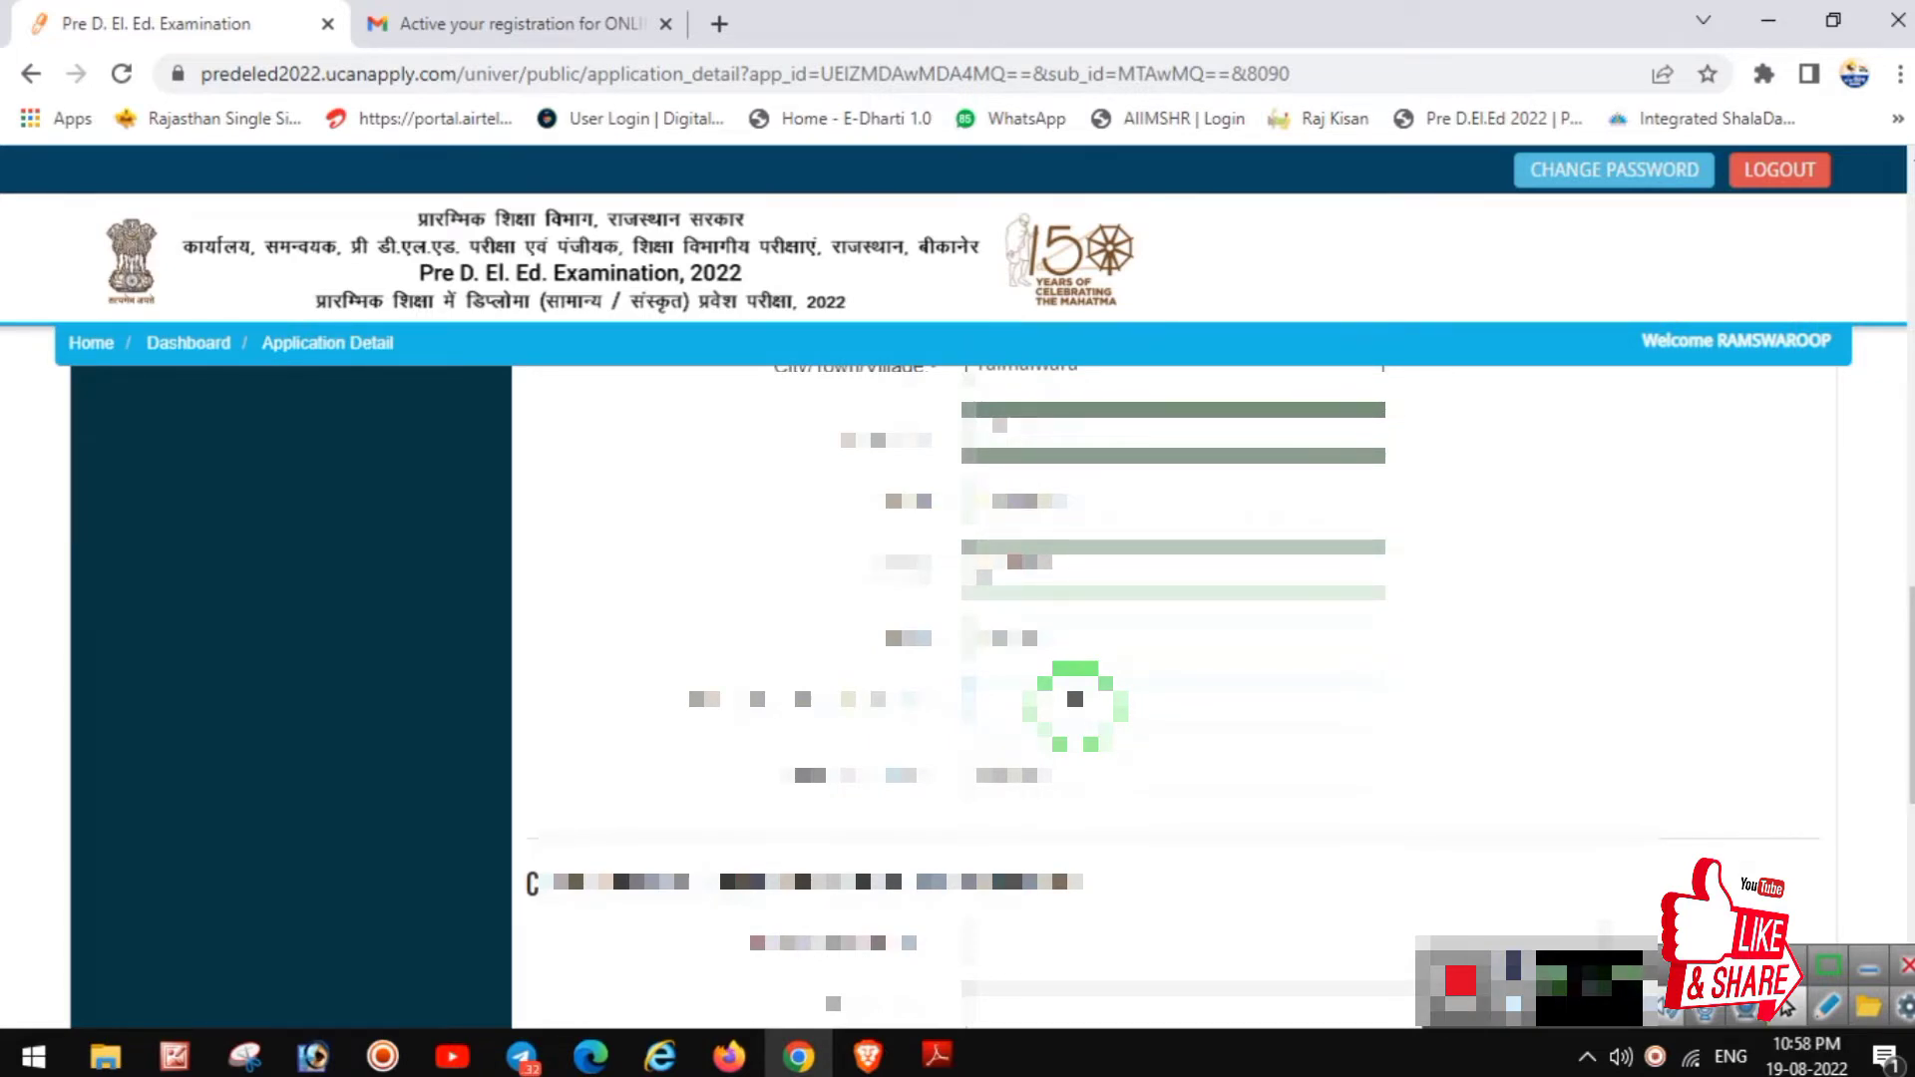
Step: Attempt to save the applicant details with Save & Proceed
scroll(1075, 700, "down", 1)
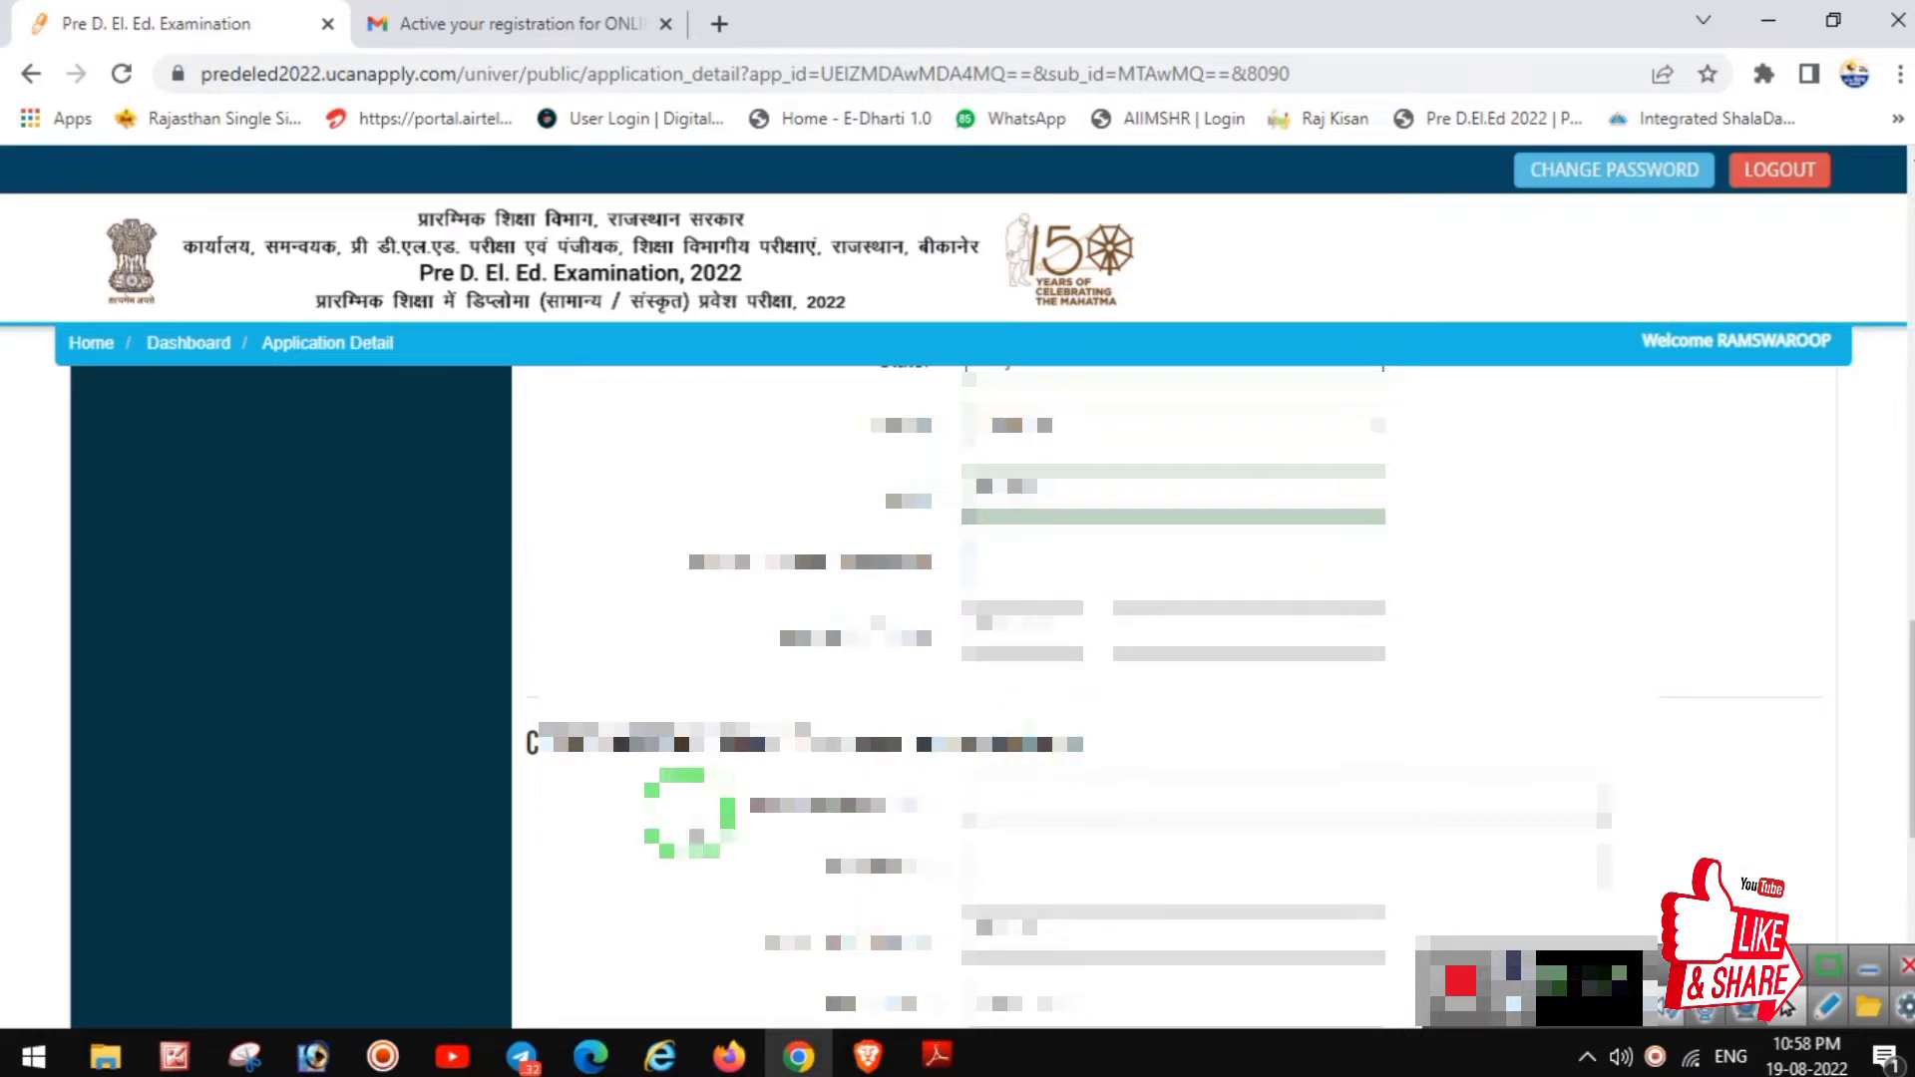
left_click_drag(532, 744, 973, 768)
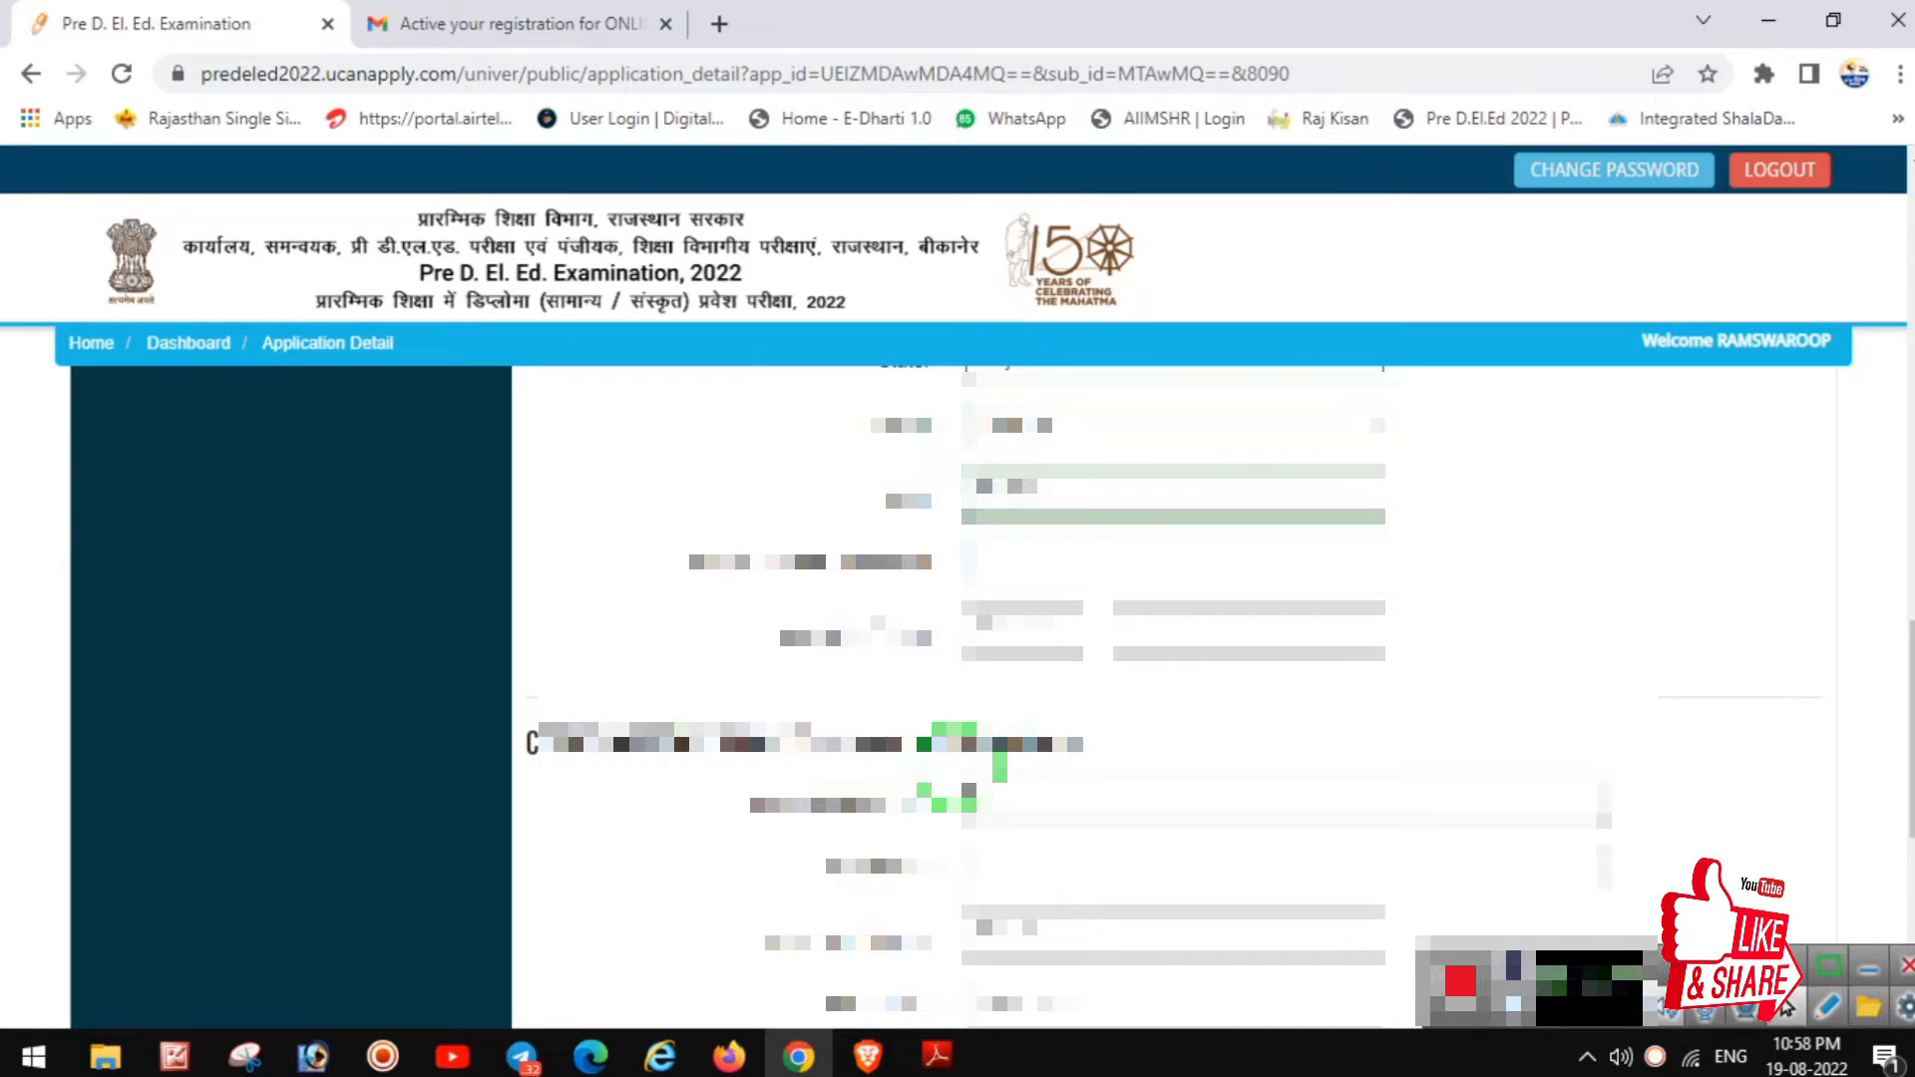
scroll(973, 769, "down", 3)
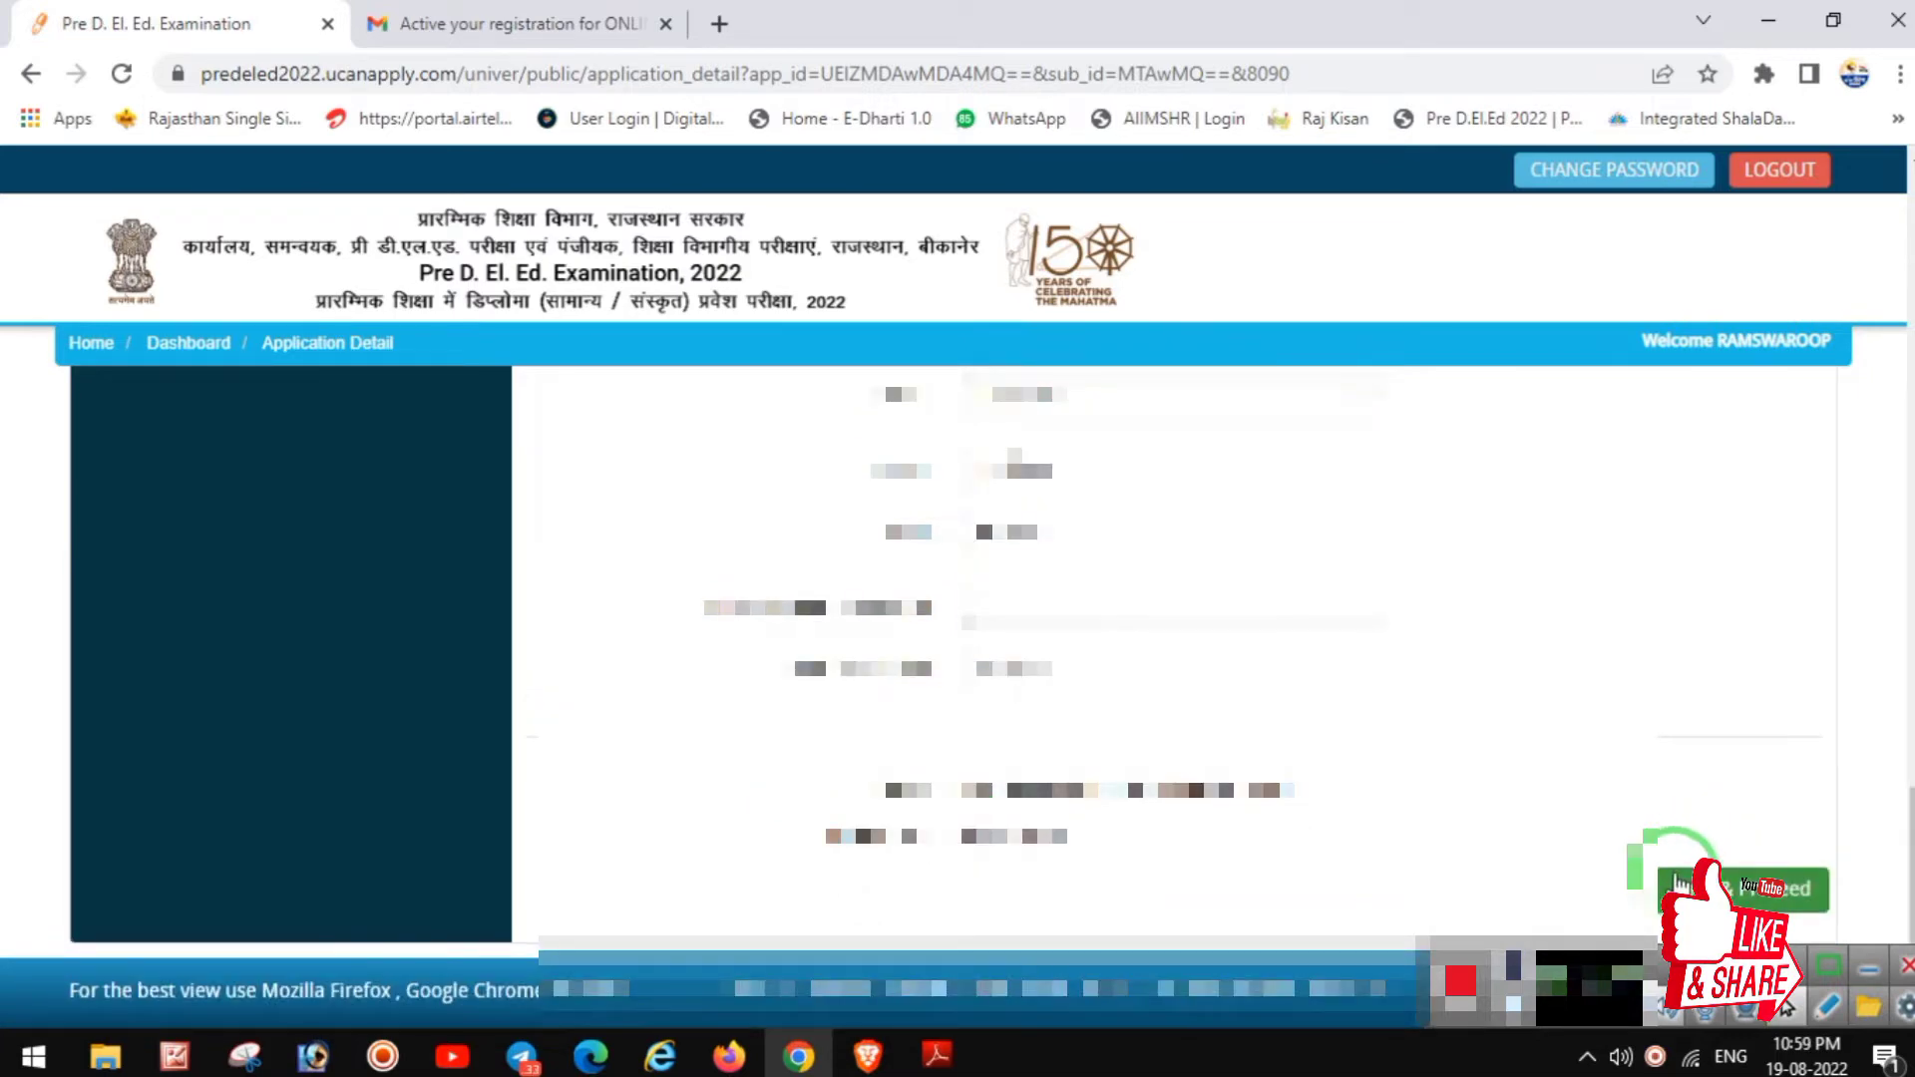
left_click(1744, 891)
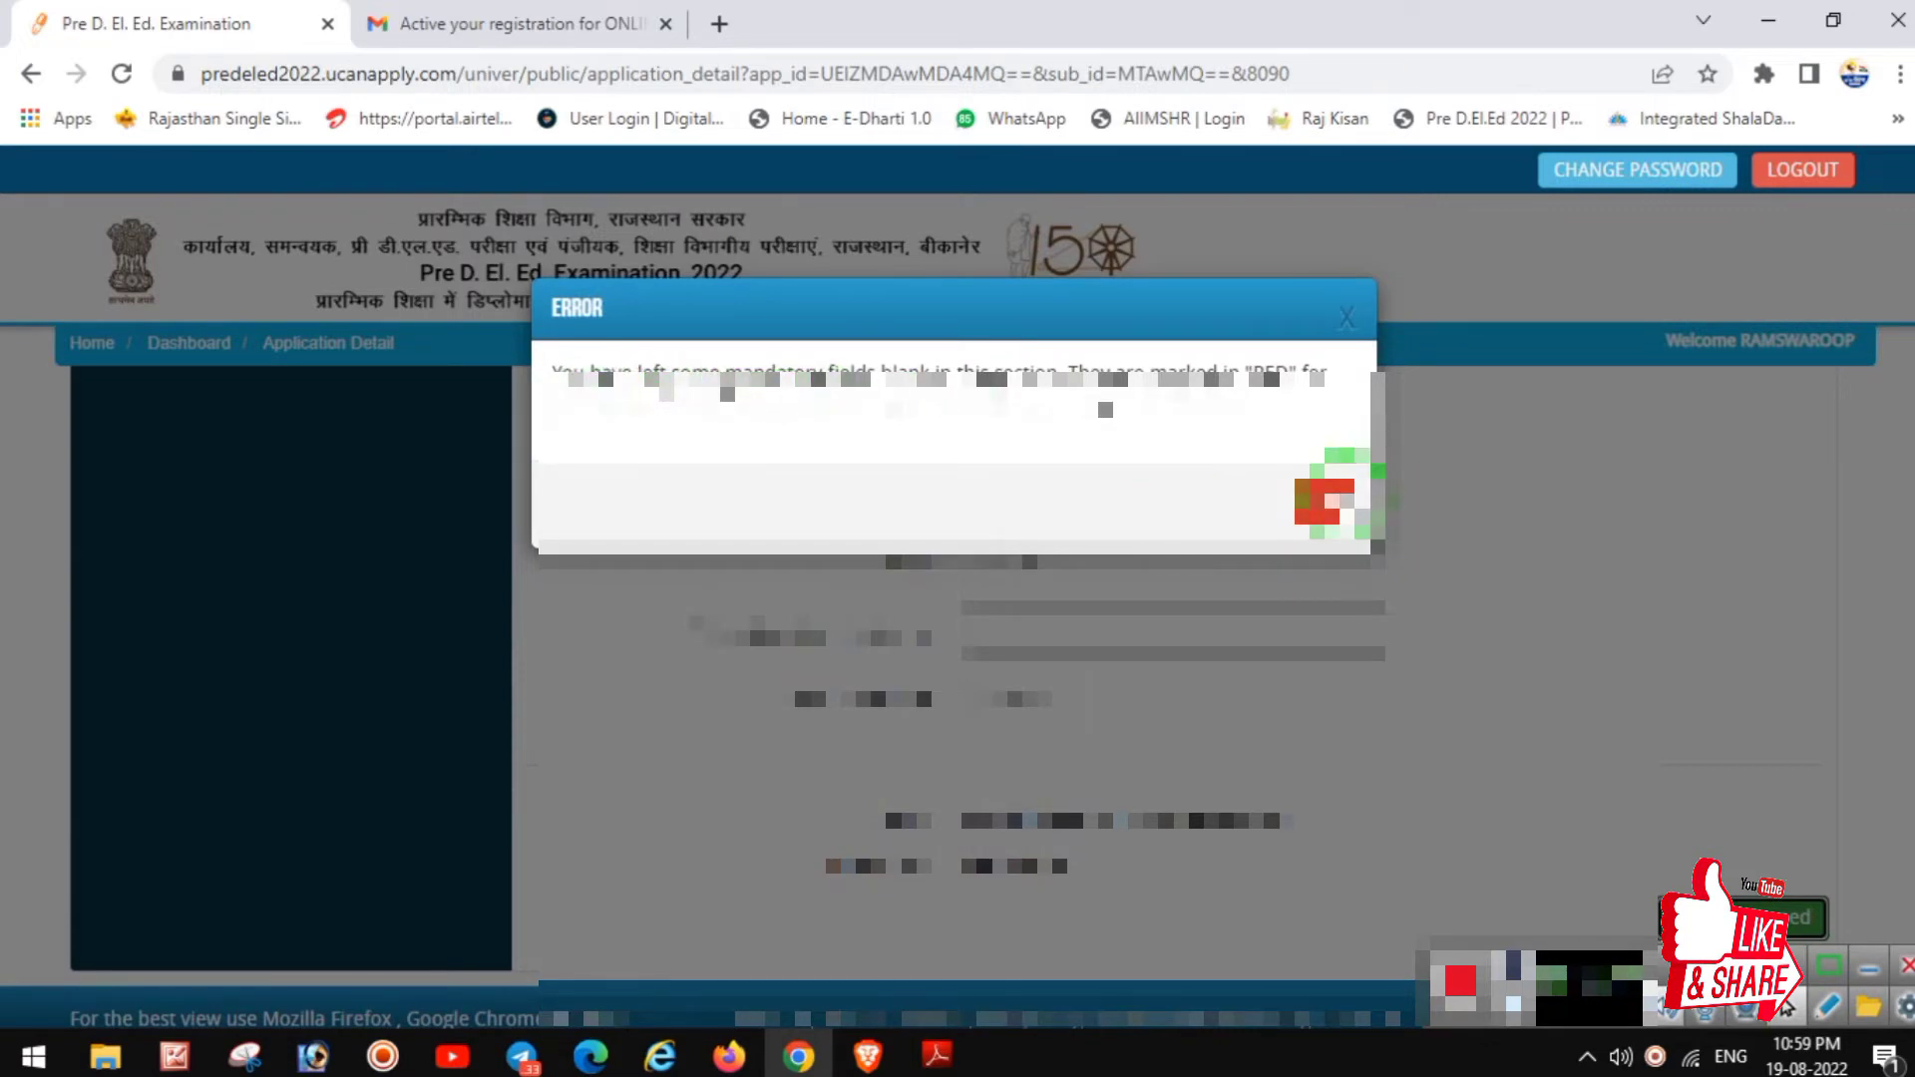
Step: Dismiss the missing mandatory fields error and check the field flagged as blank
left_click(1325, 500)
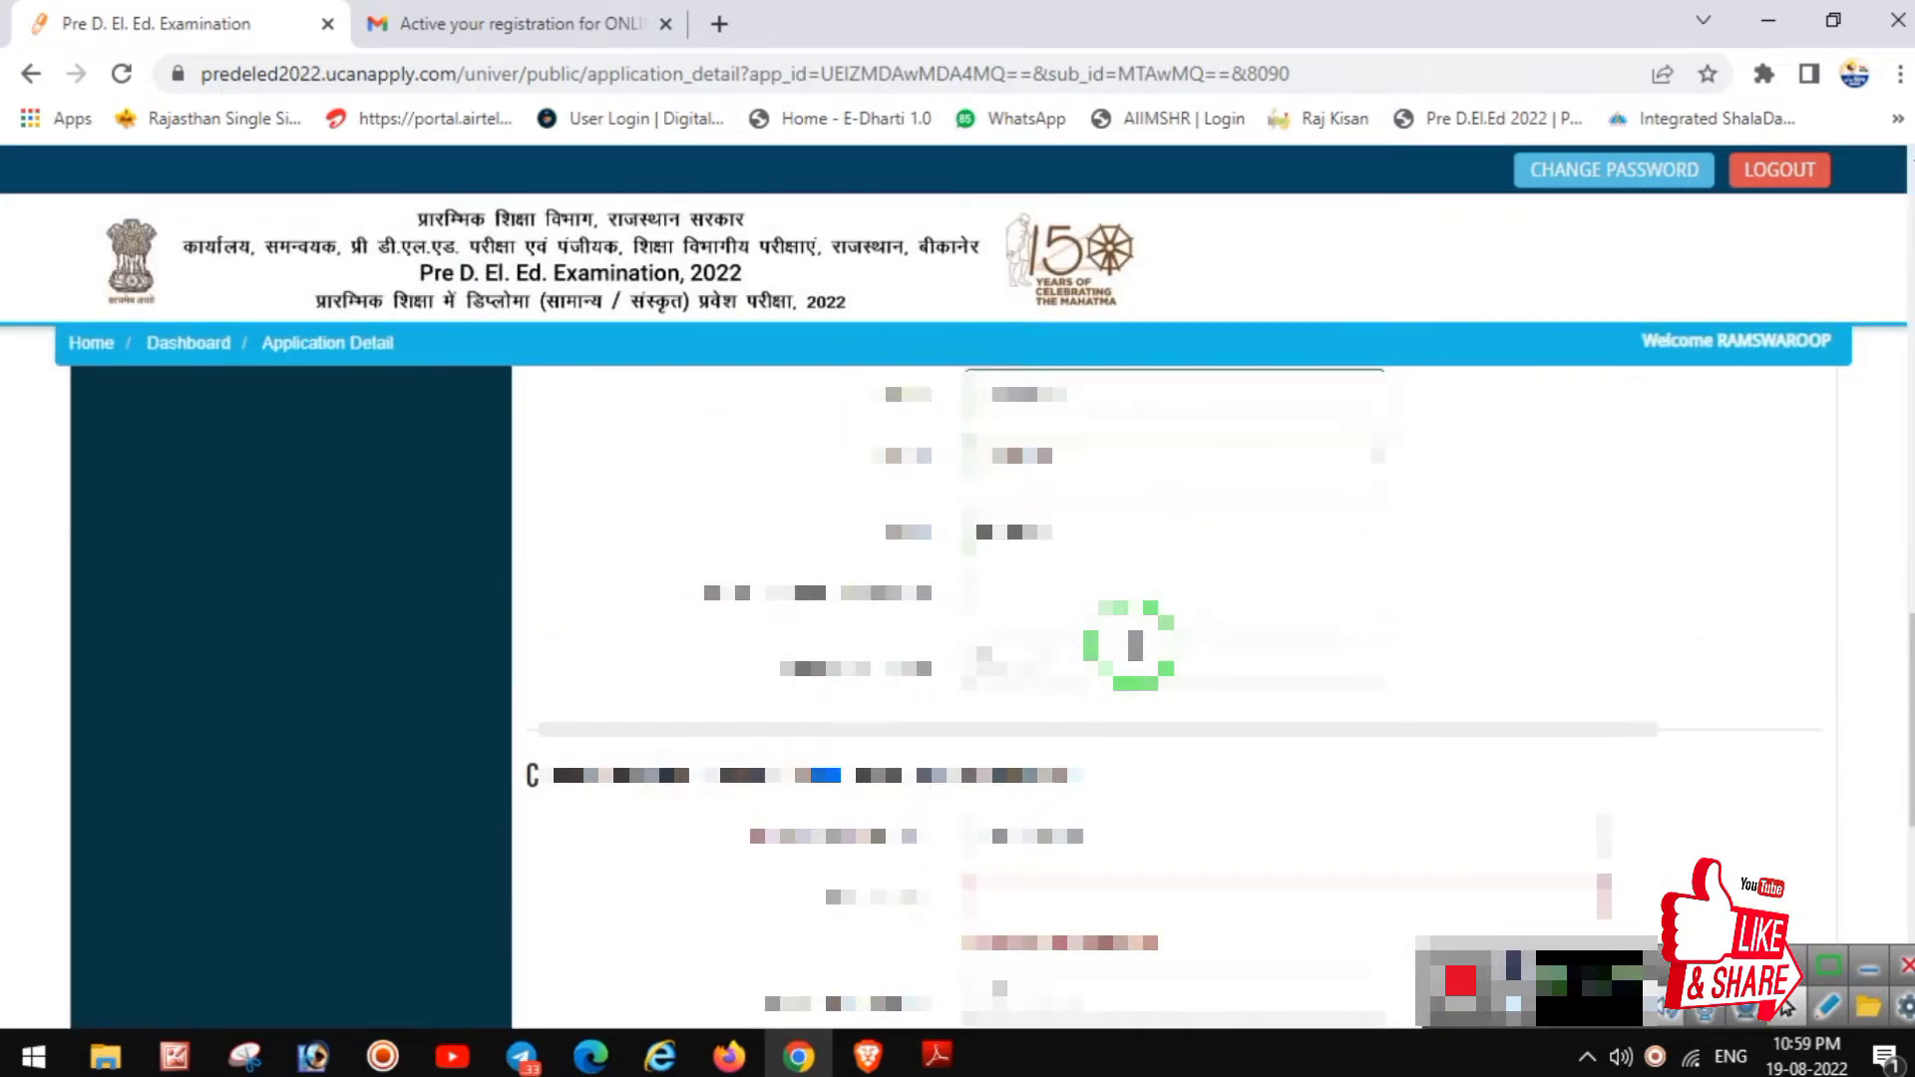
left_click(1044, 896)
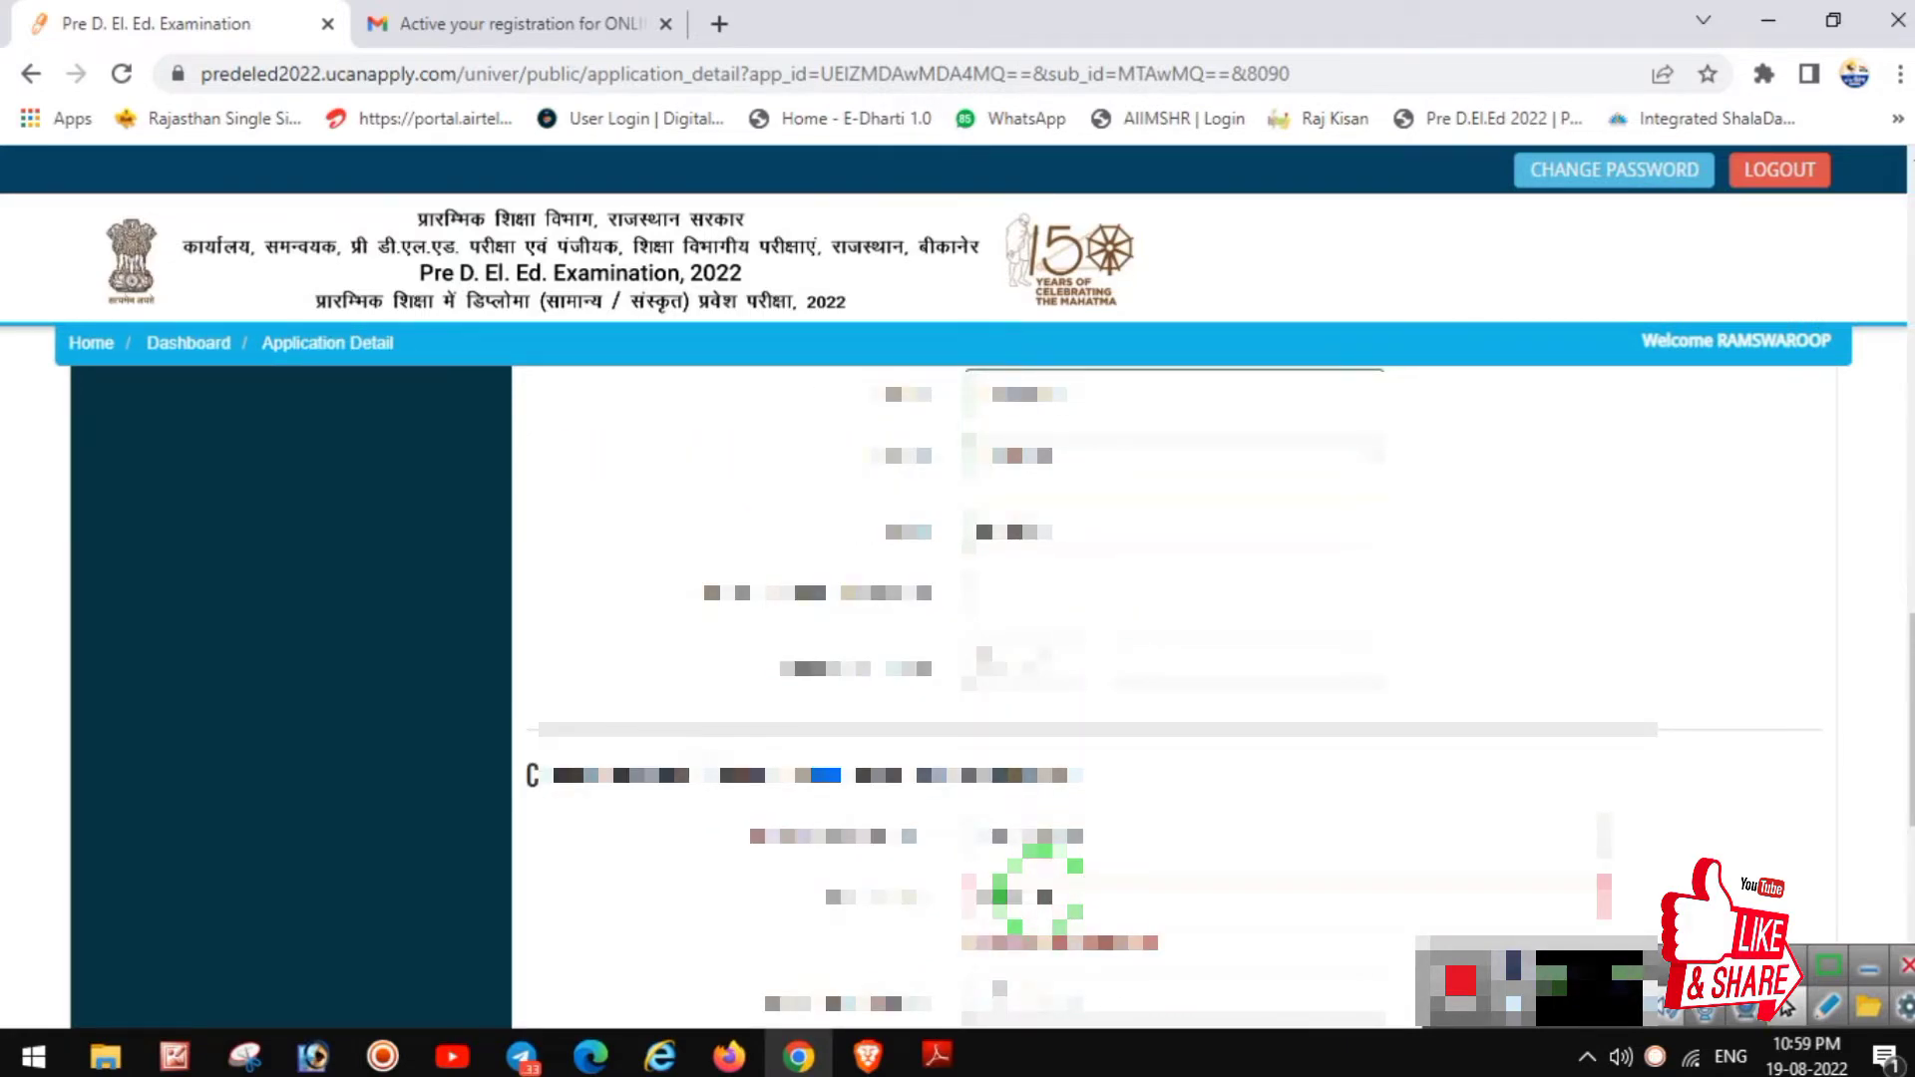
scroll(1037, 896, "down", 3)
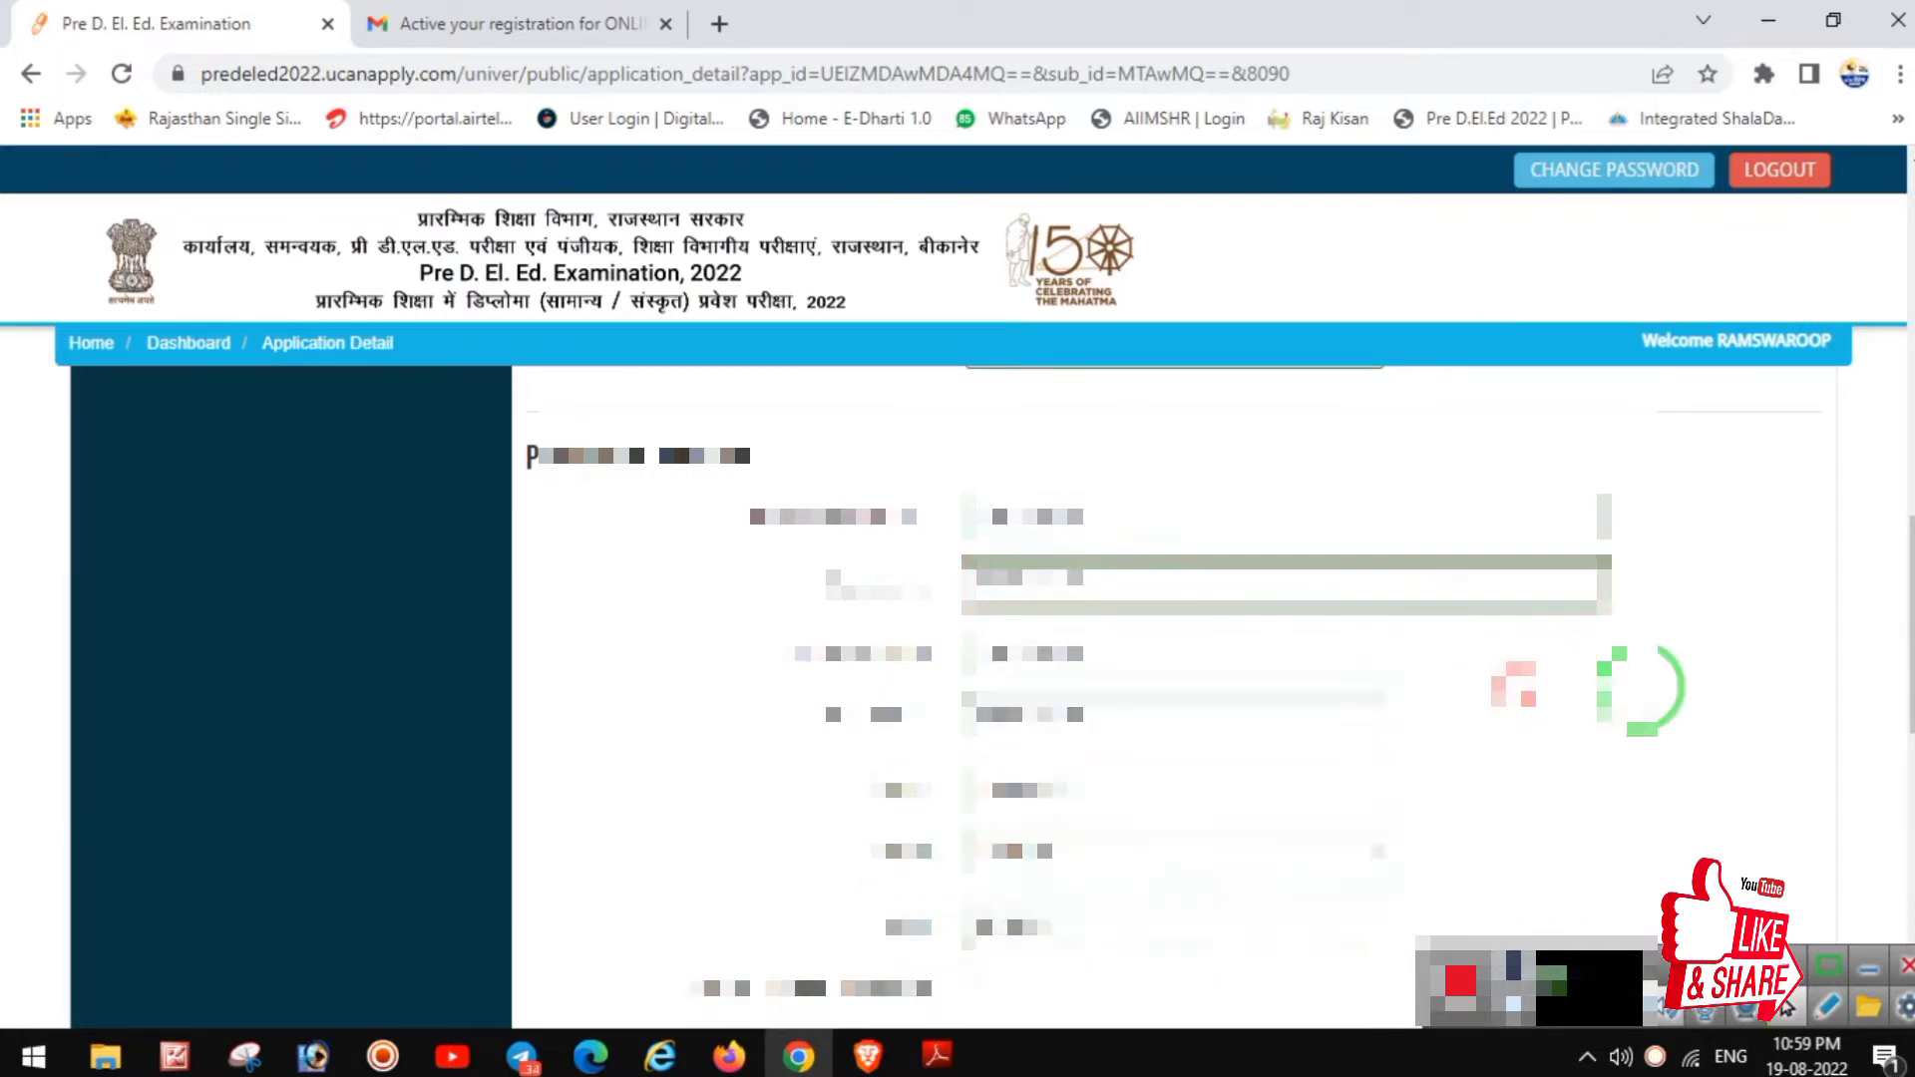
scroll(1771, 793, "down", 3)
scroll(1776, 798, "down", 3)
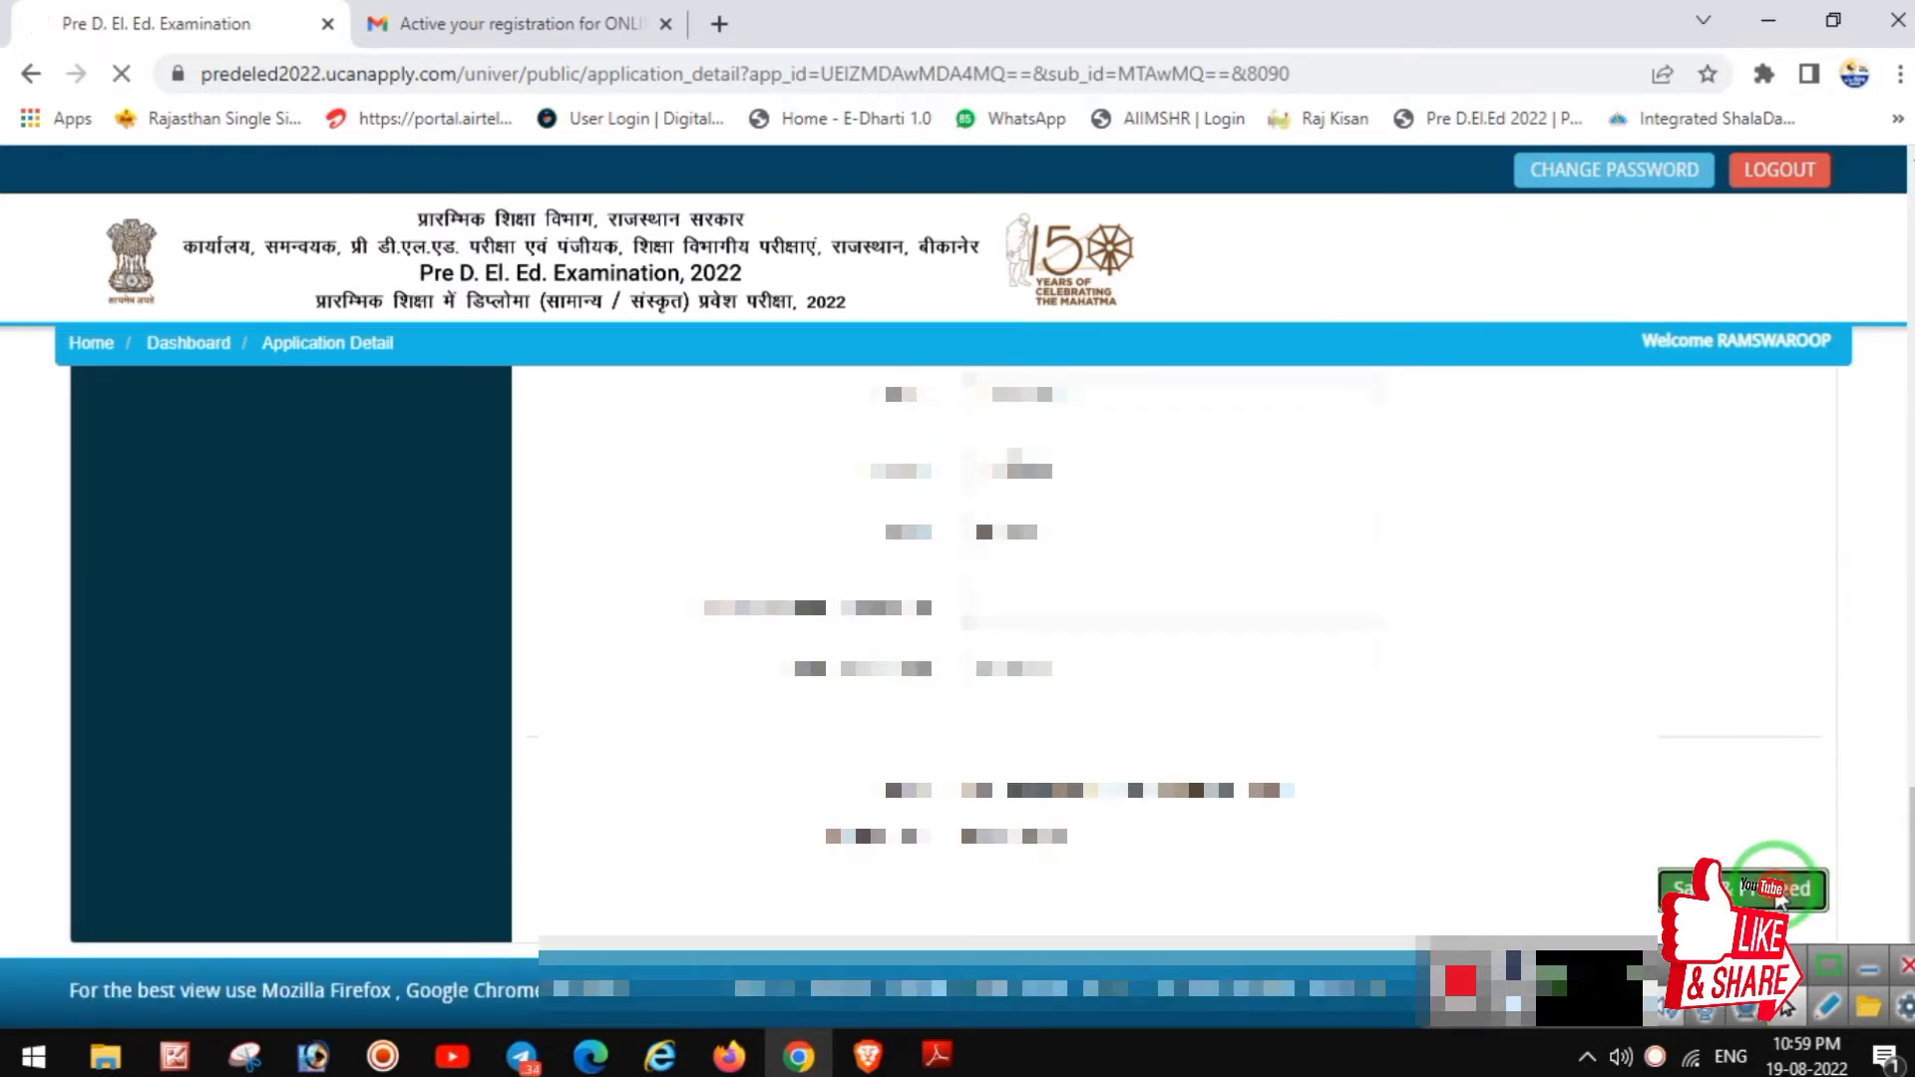
Step: Save the applicant details and scroll down through the photo, signature and thumb upload fields
left_click(1776, 888)
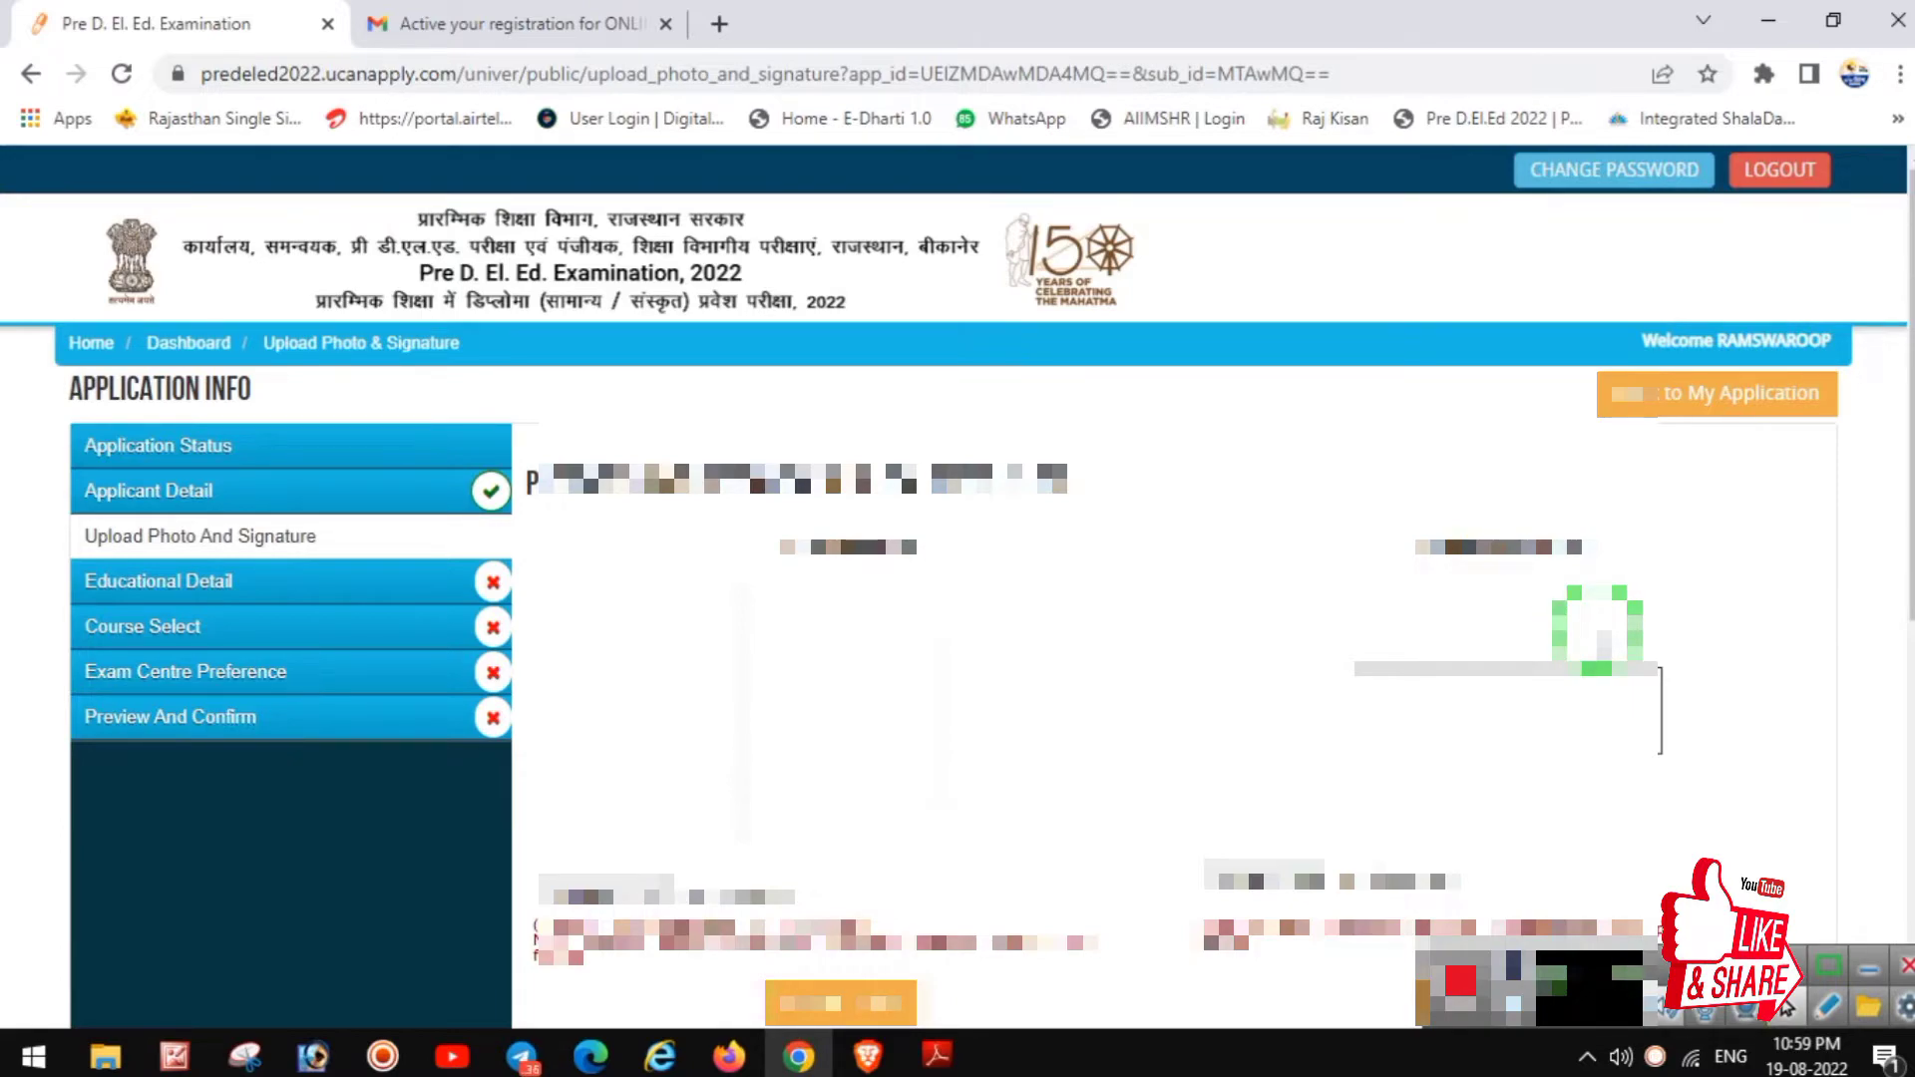
scroll(1597, 639, "down", 3)
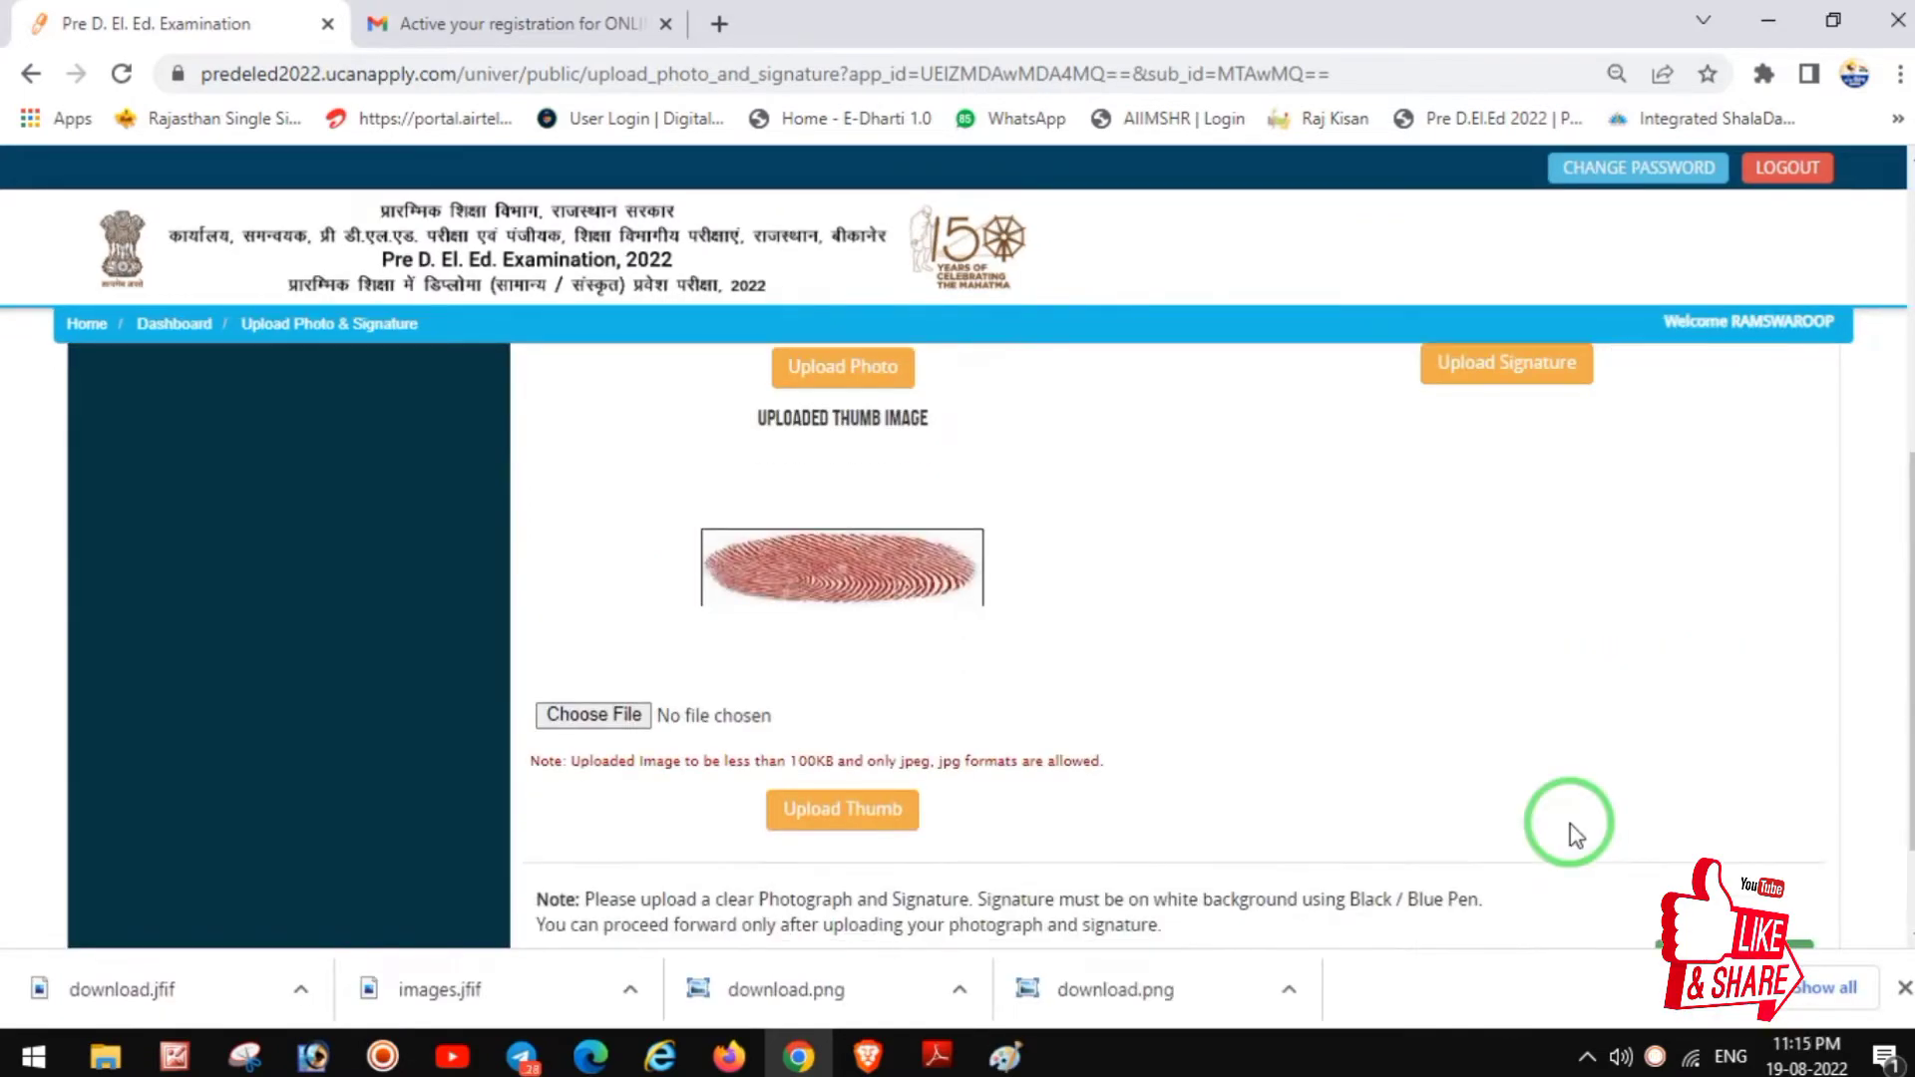
scroll(1590, 812, "down", 3)
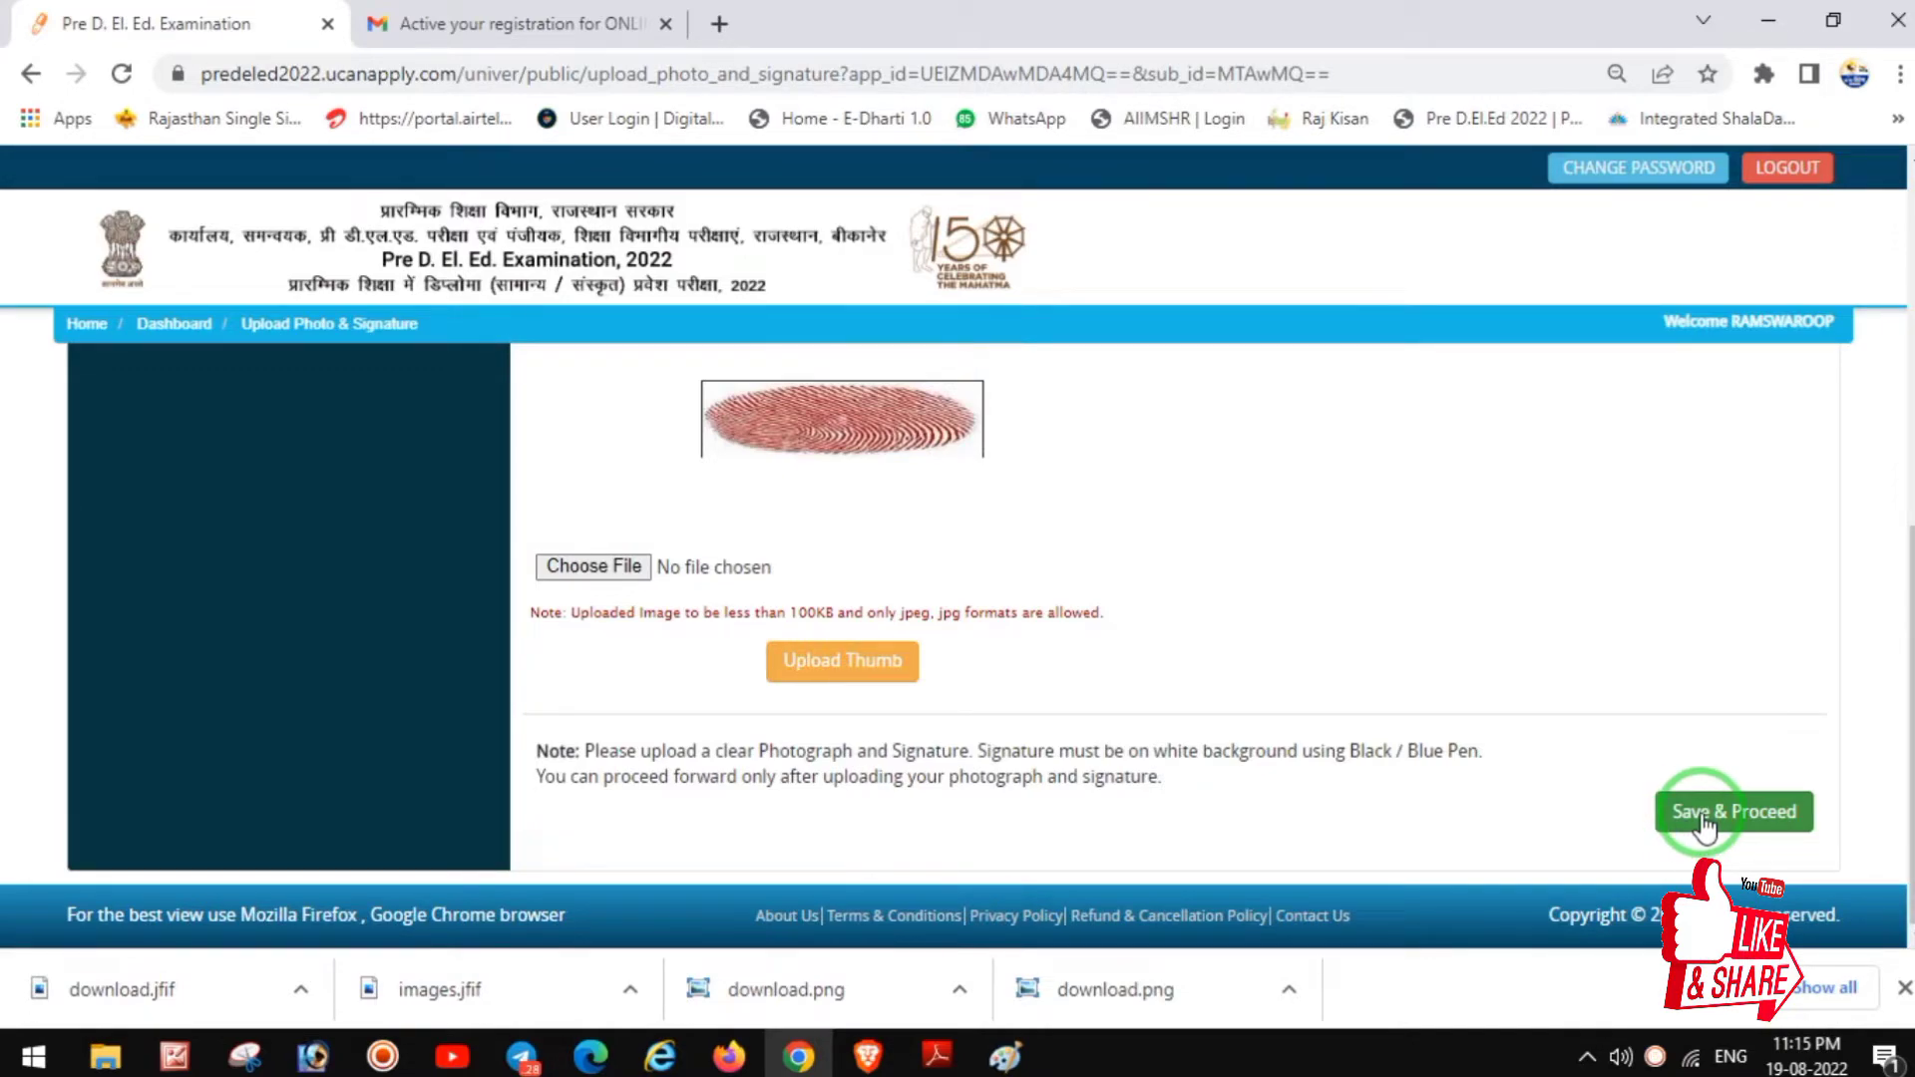
Step: Save the uploaded photo, signature and thumb images and continue to Educational Details
left_click(1705, 826)
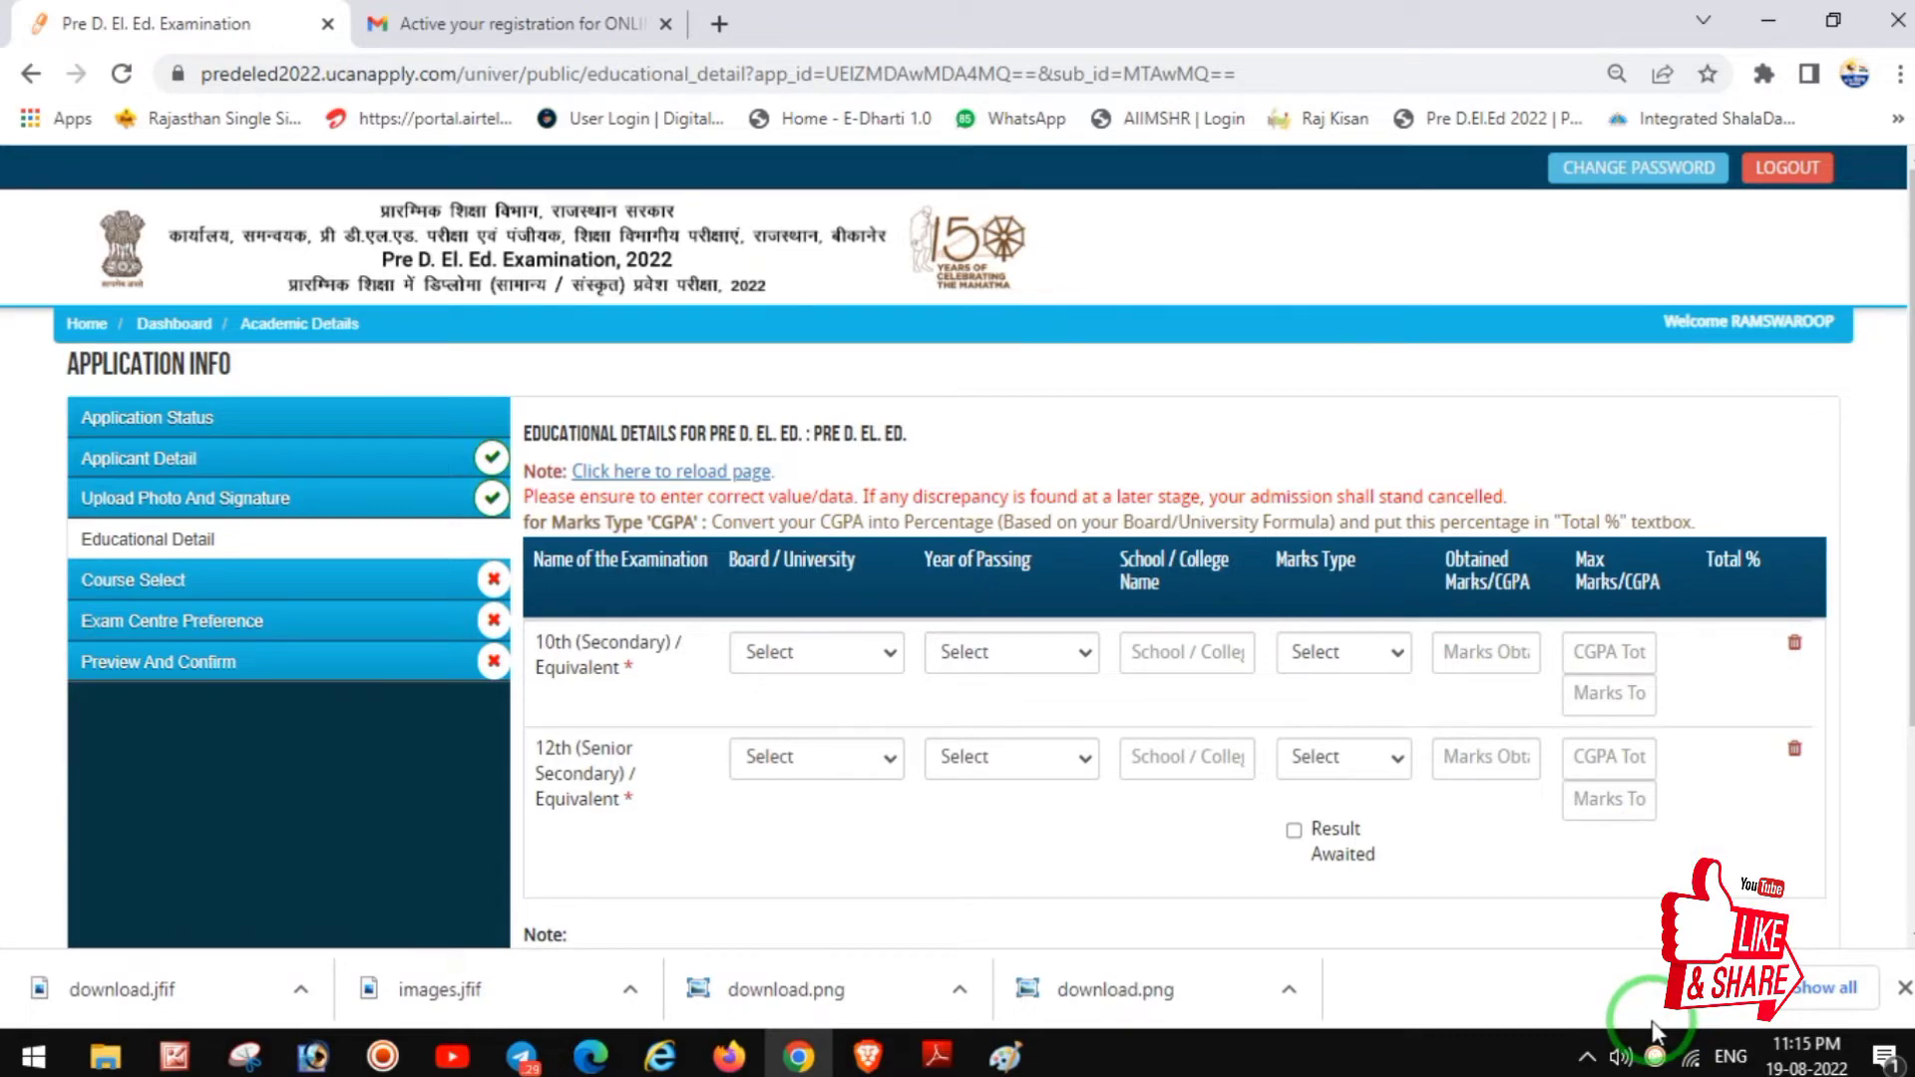
Step: Enter 10th (2016, 399/600, 66.5%) and 12th (2018, 300/500, 60%) results with board and school
left_click(1655, 1056)
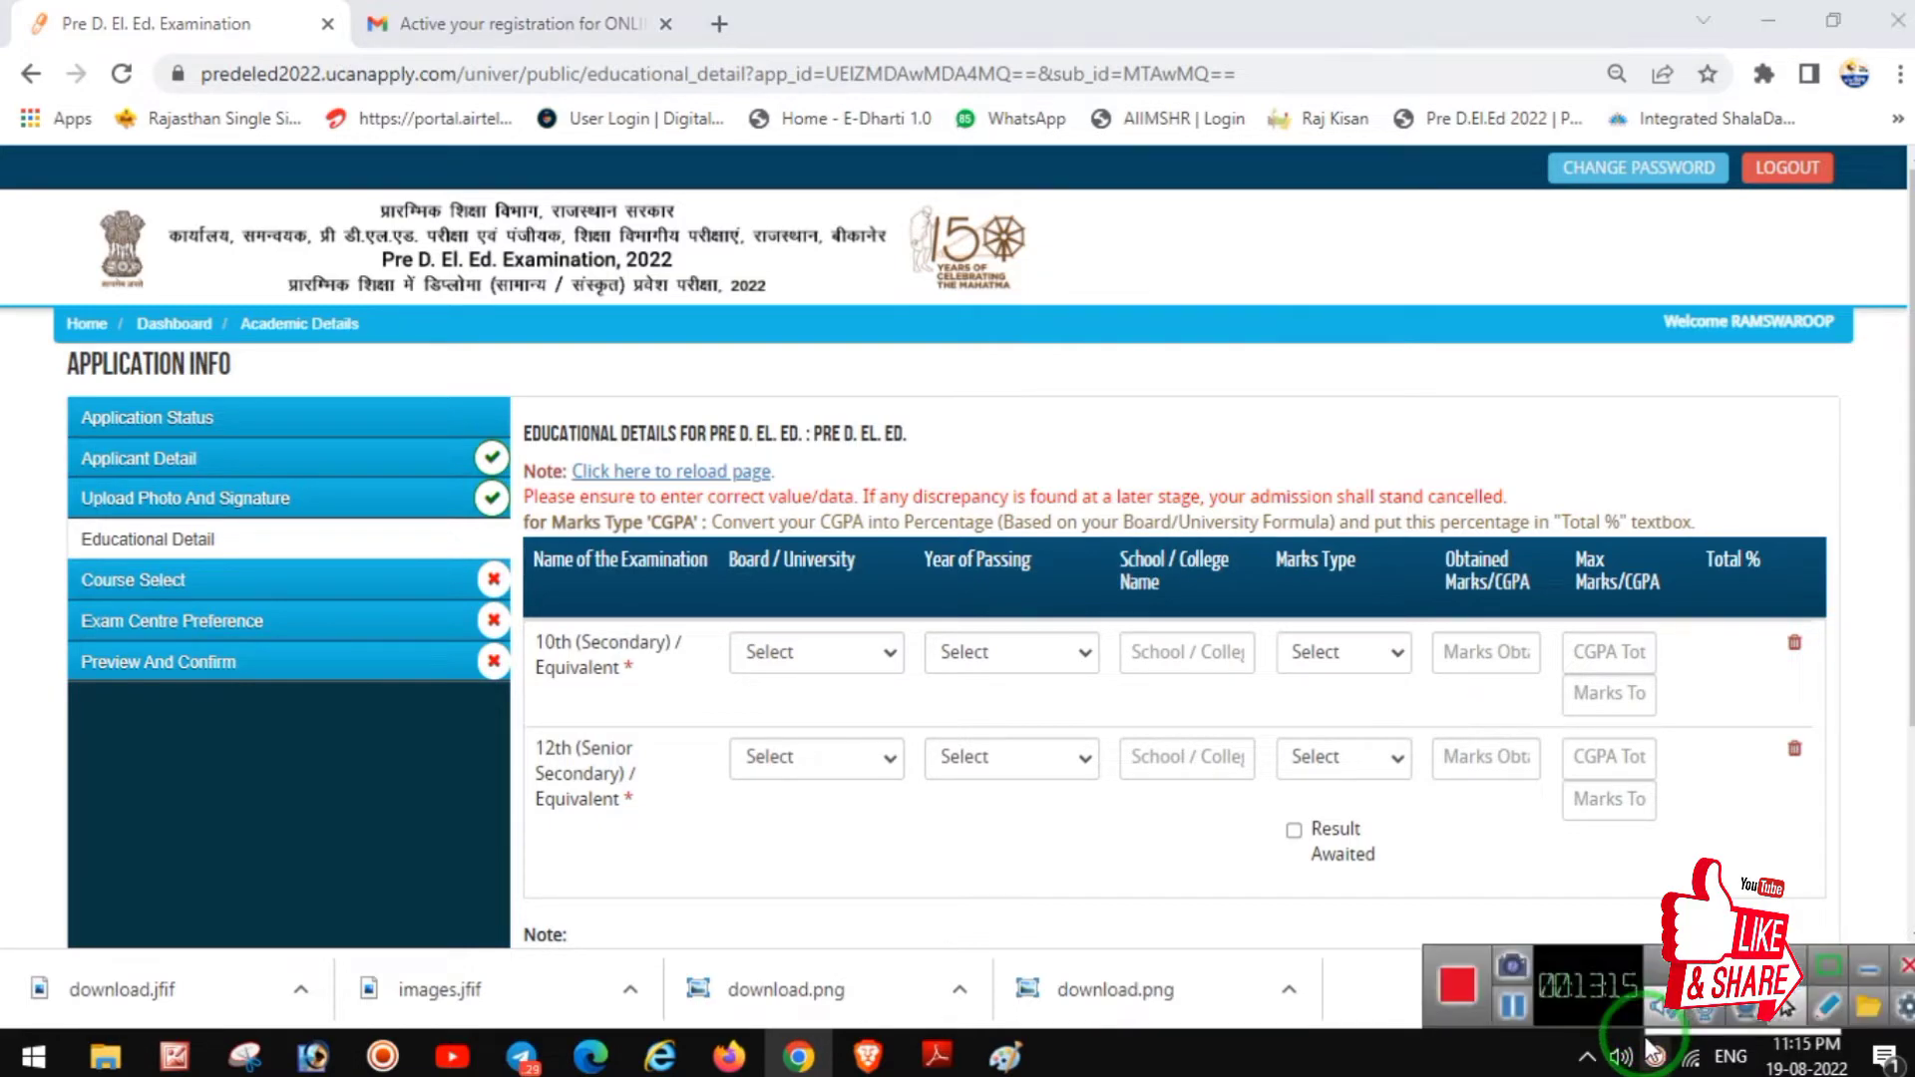
left_click(1513, 1007)
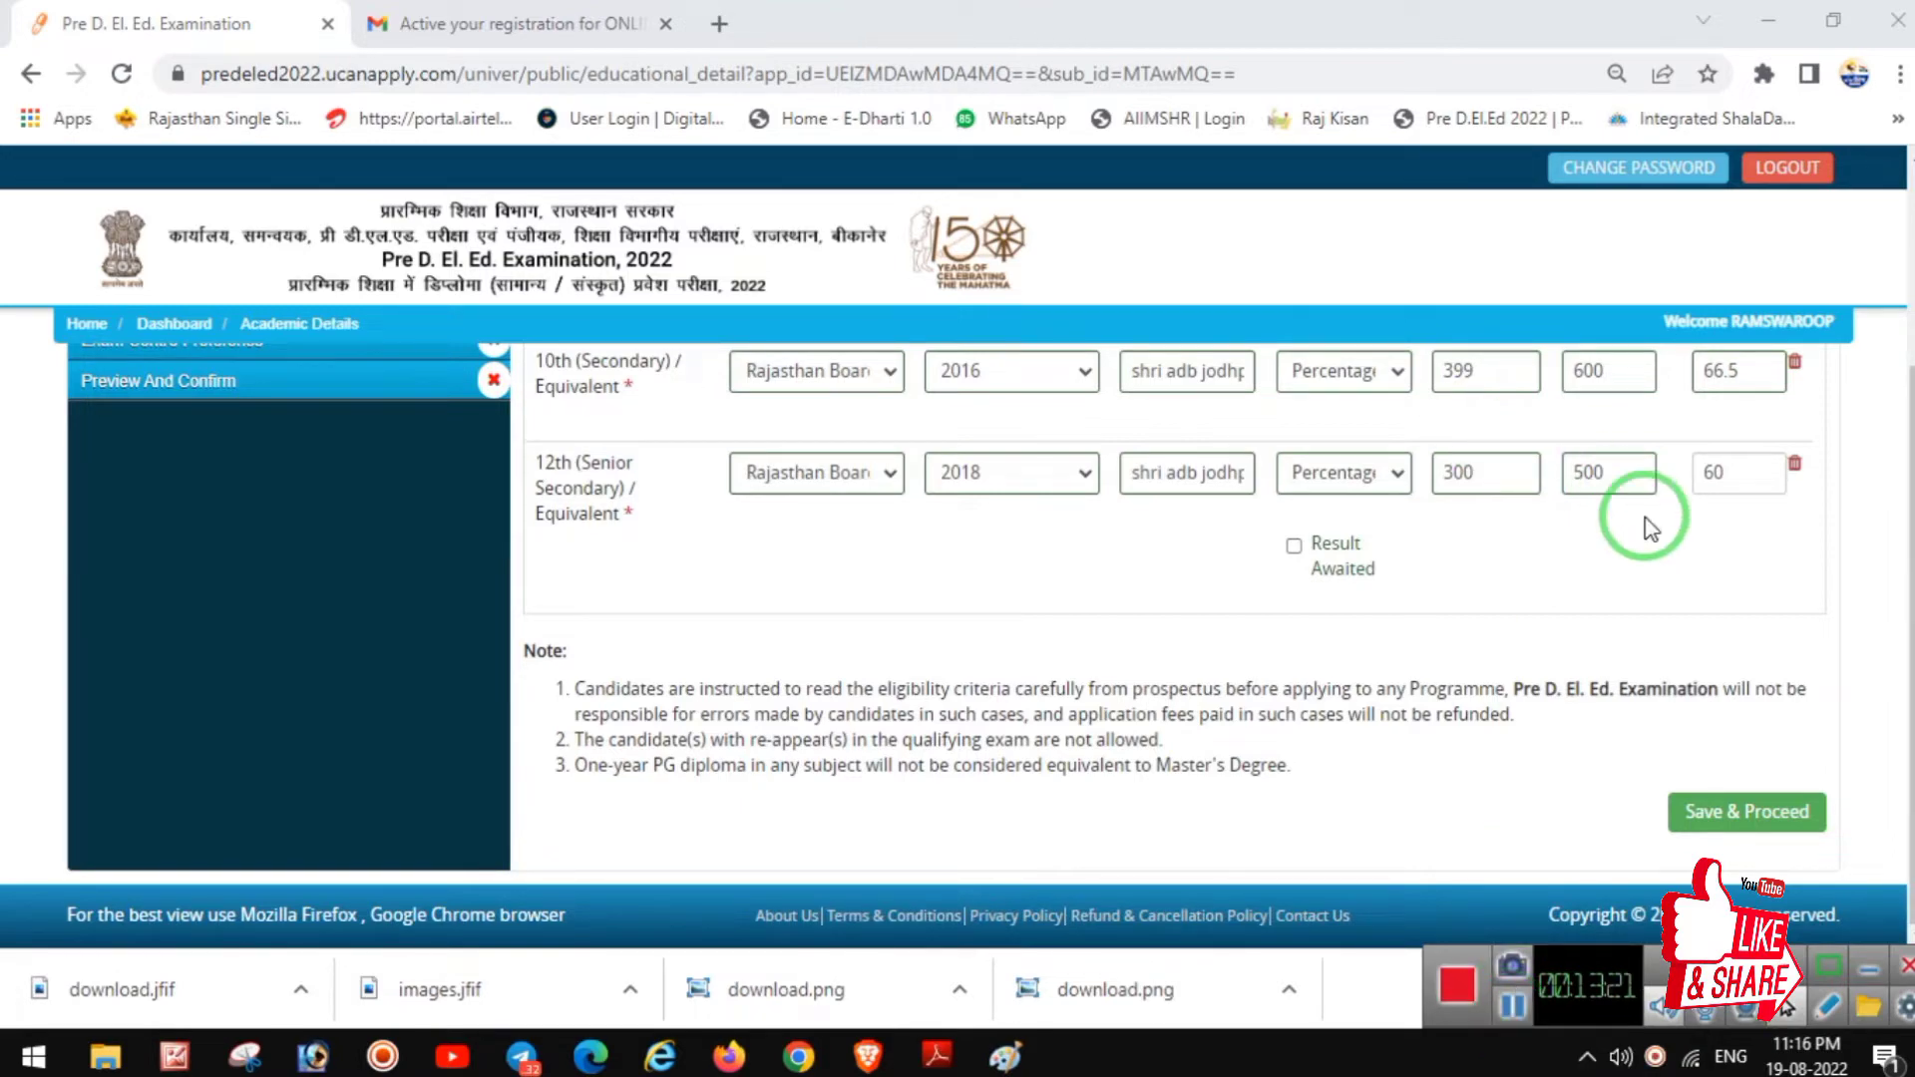
scroll(1552, 625, "up", 2)
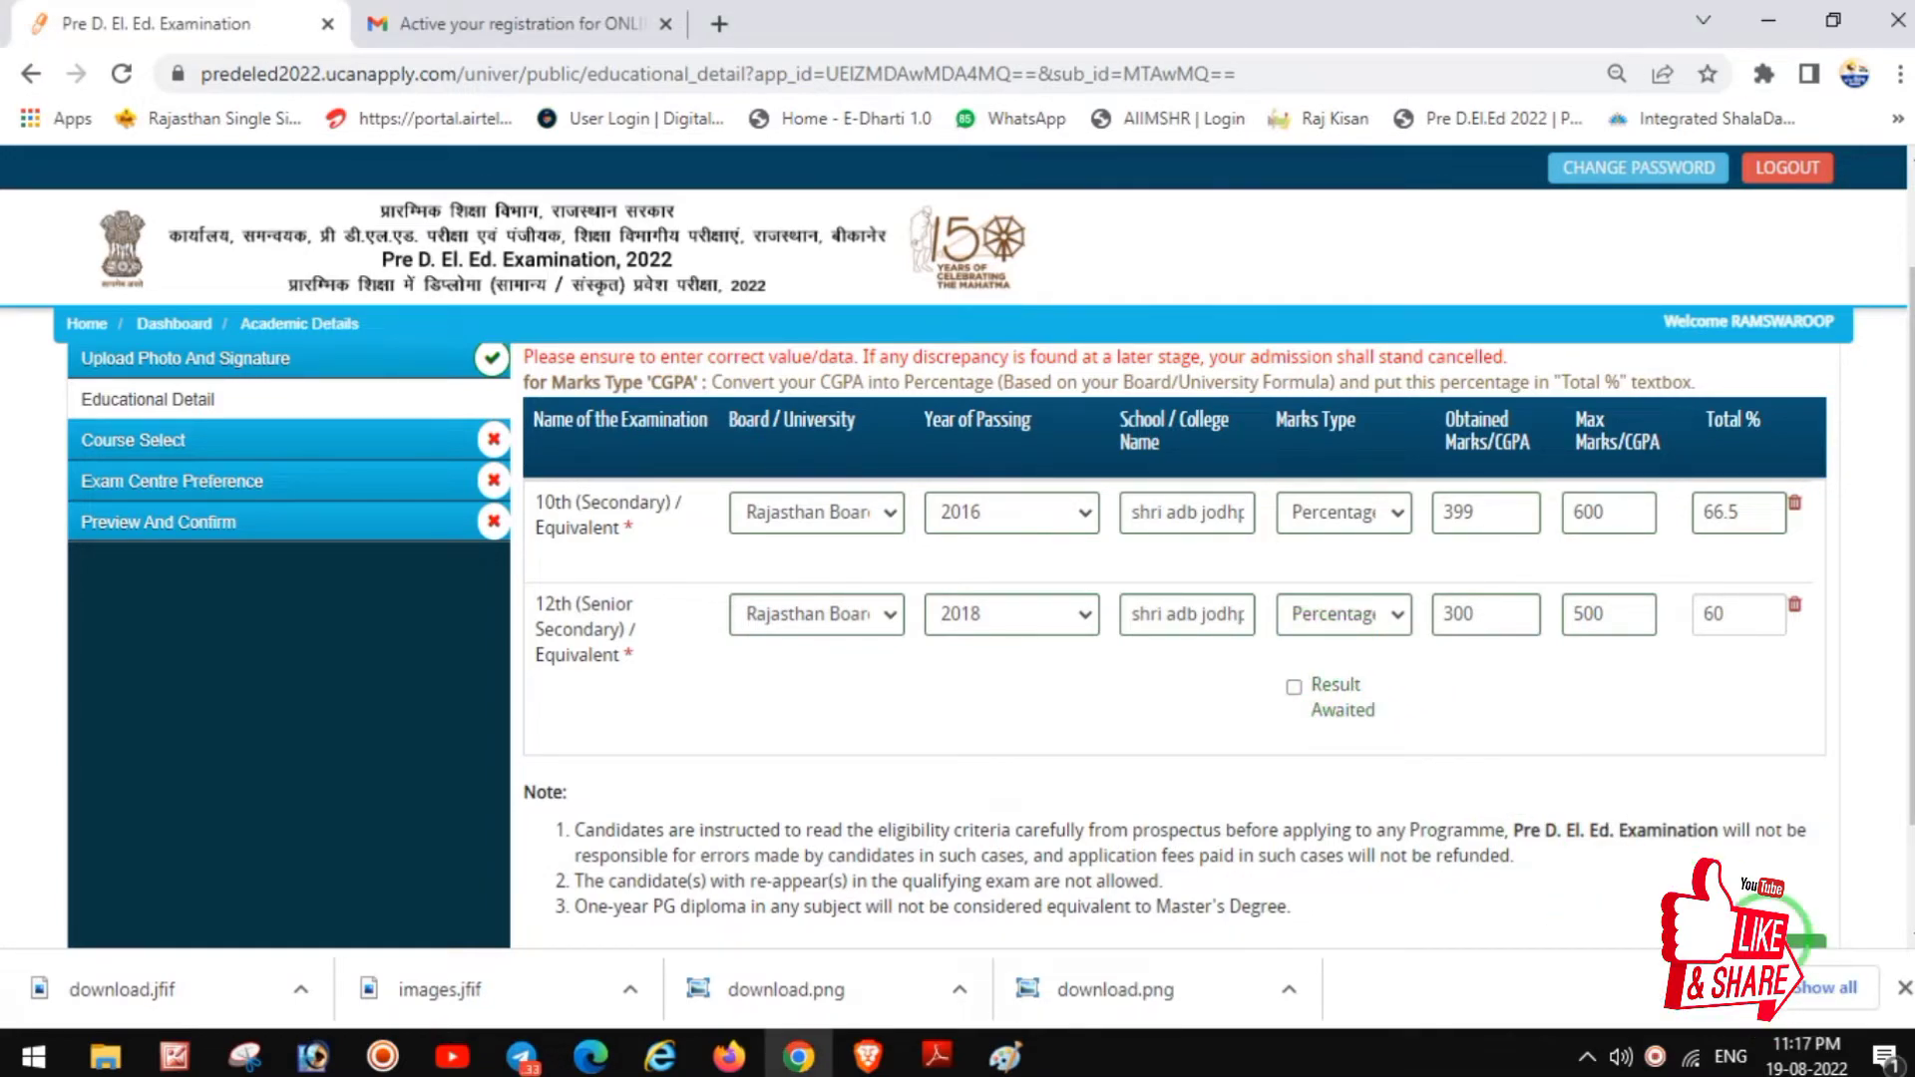
scroll(1766, 868, "down", 2)
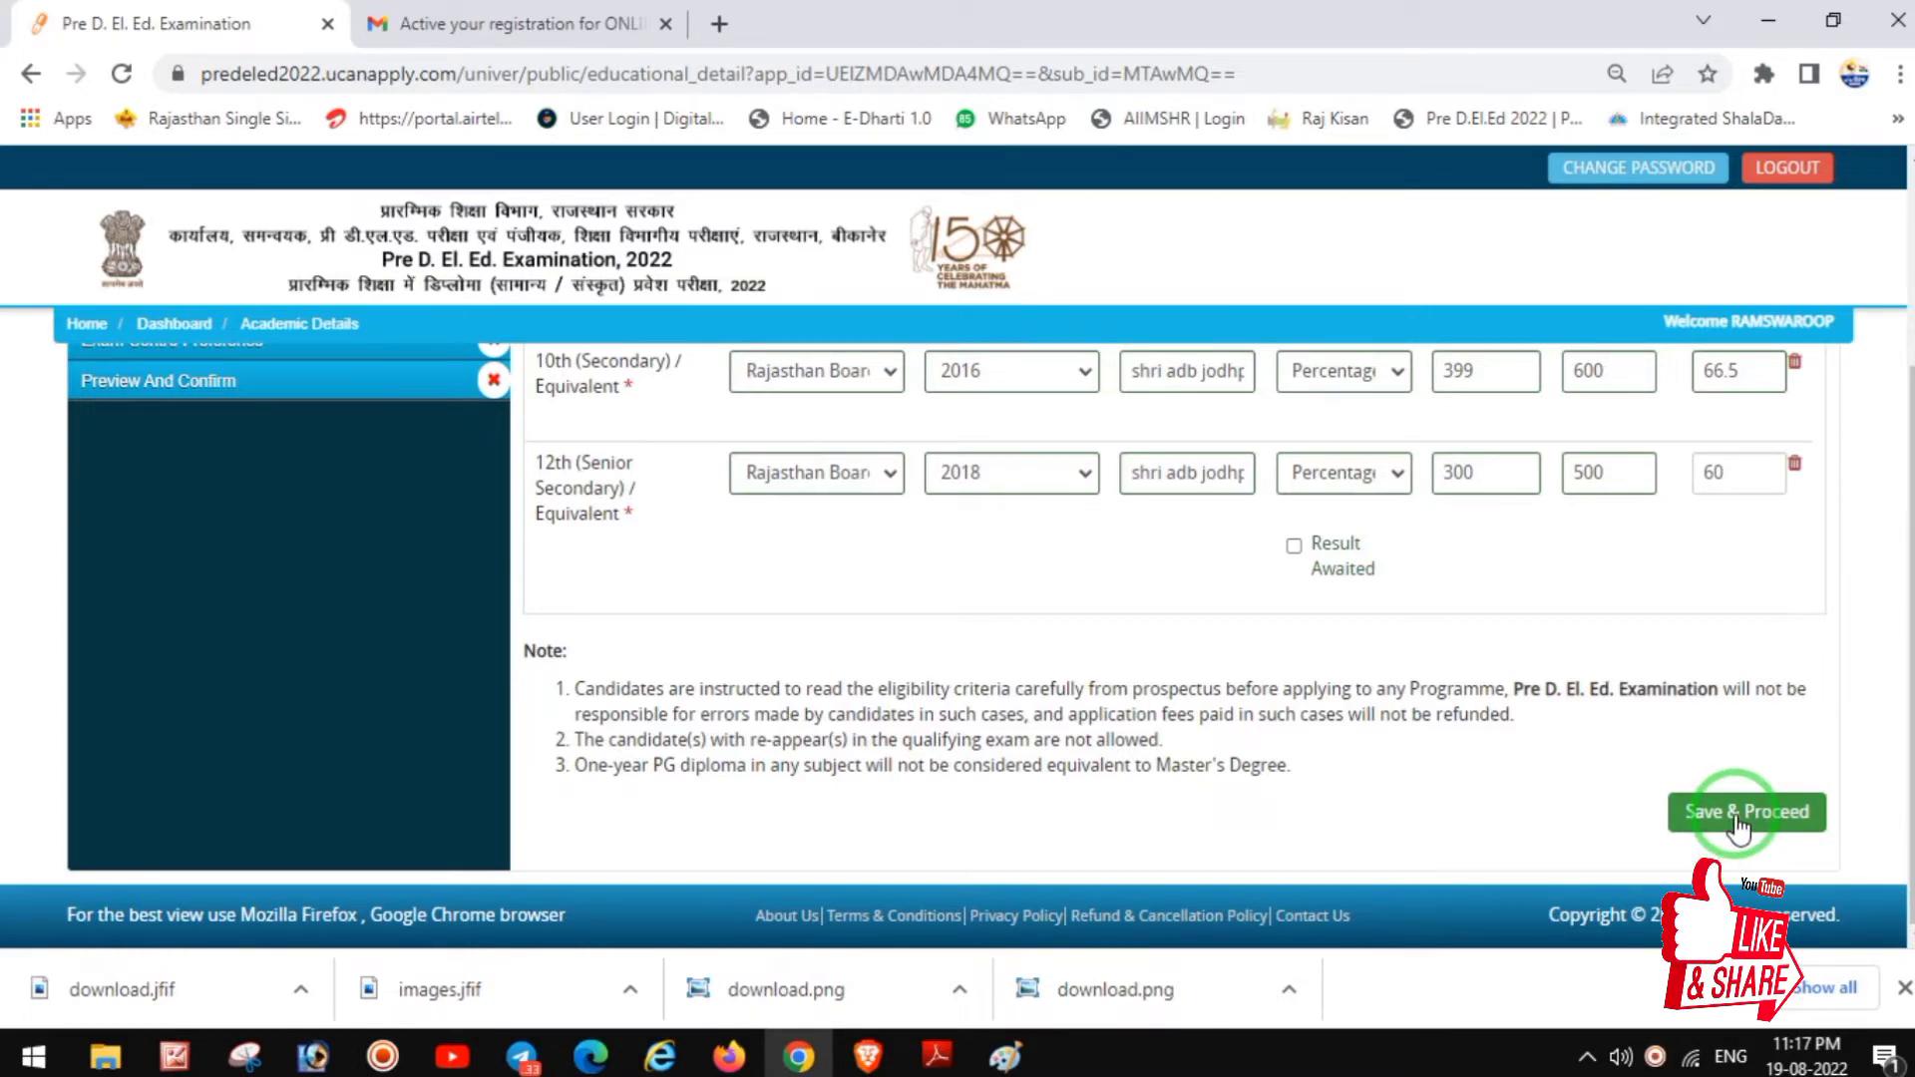
Step: Save the Educational Detail form to bring up the re-confirm prompt
left_click(1738, 827)
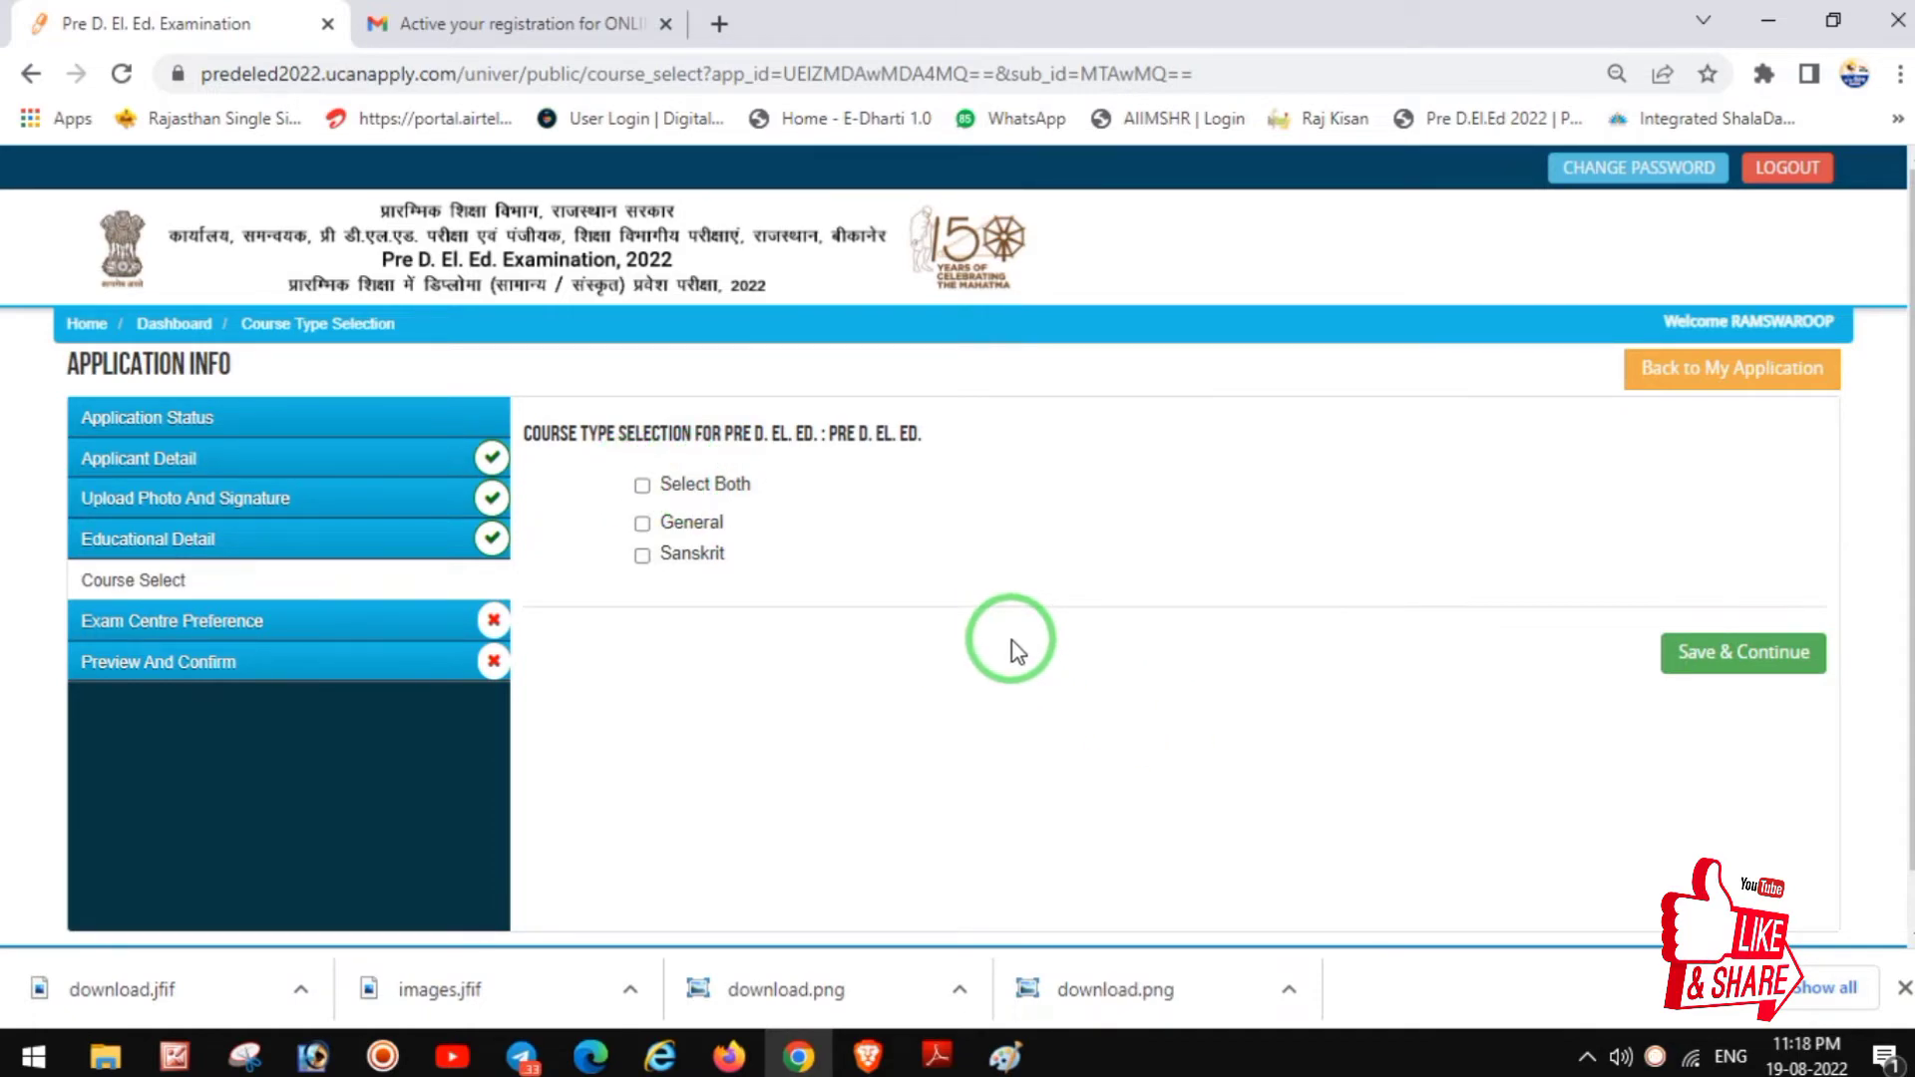
Step: Confirm the educational details, choose General as the course type and save it
left_click(641, 523)
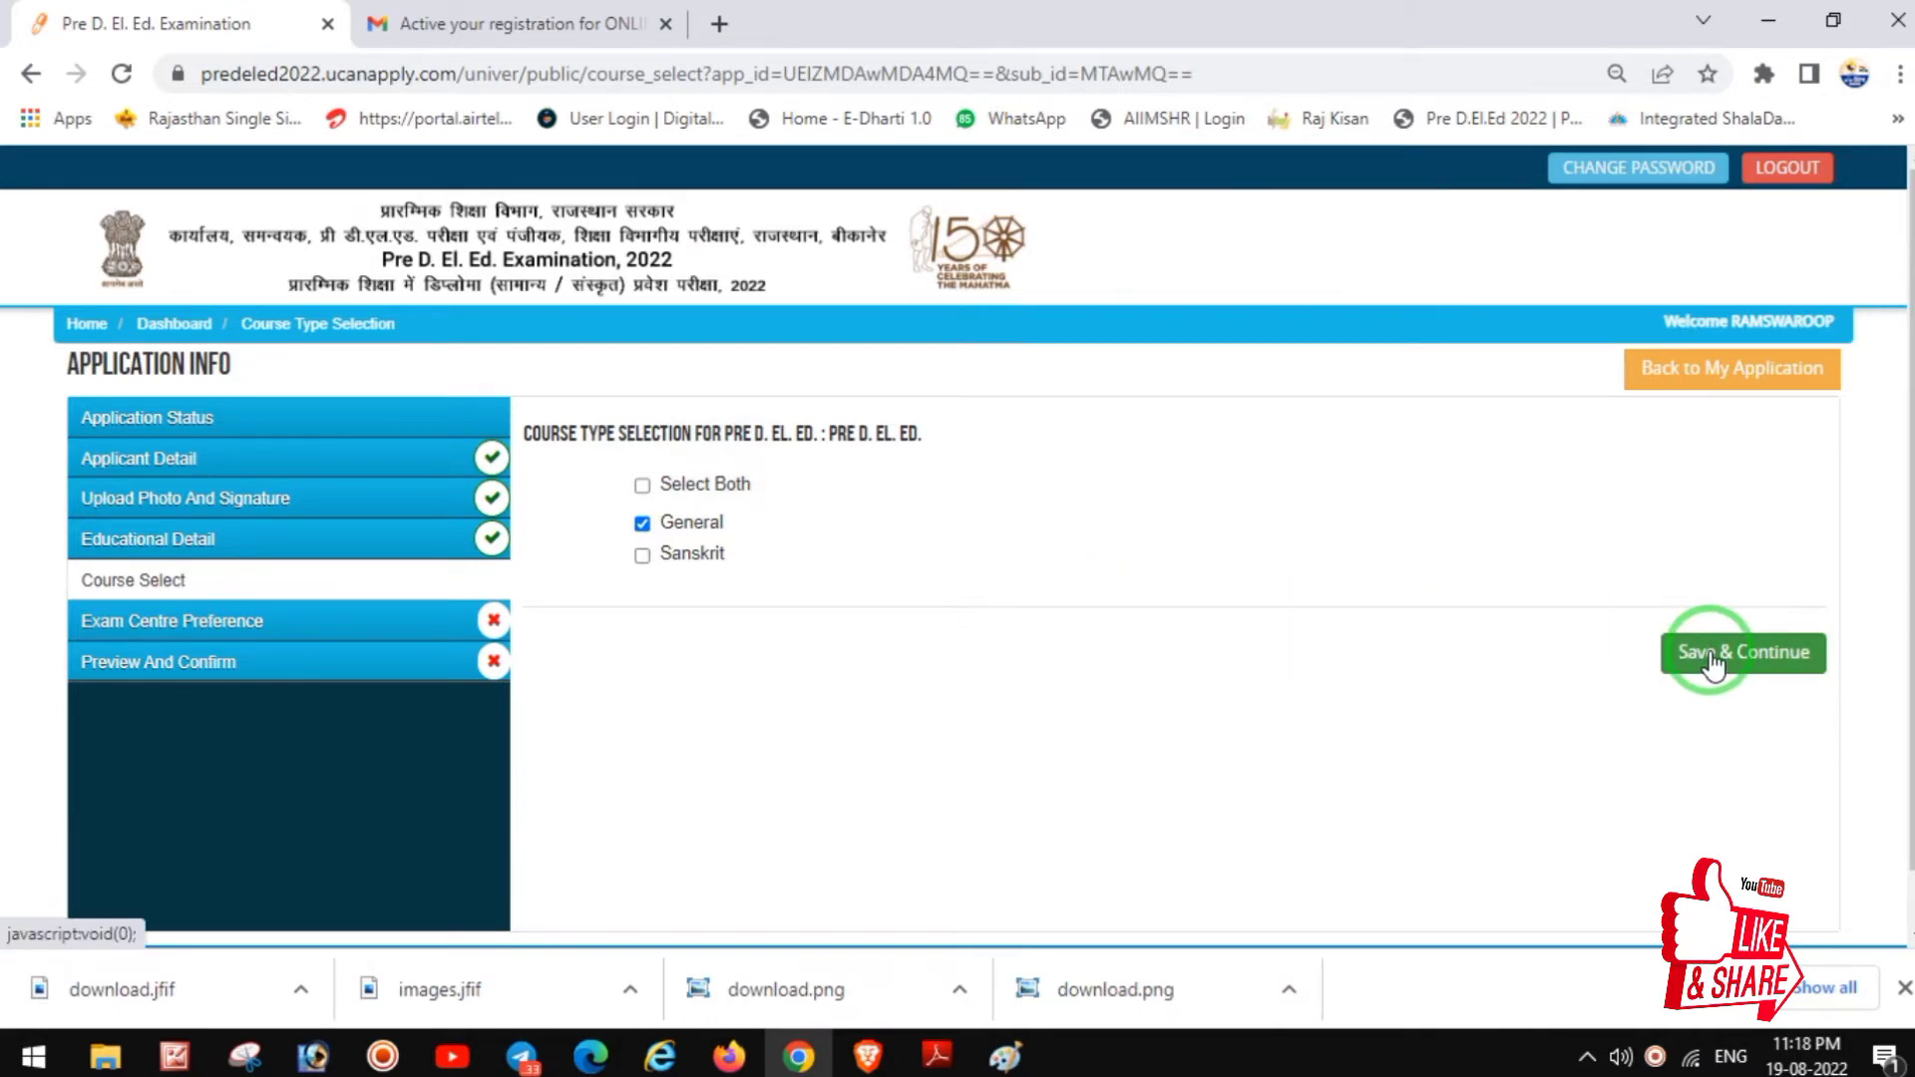
left_click(1712, 658)
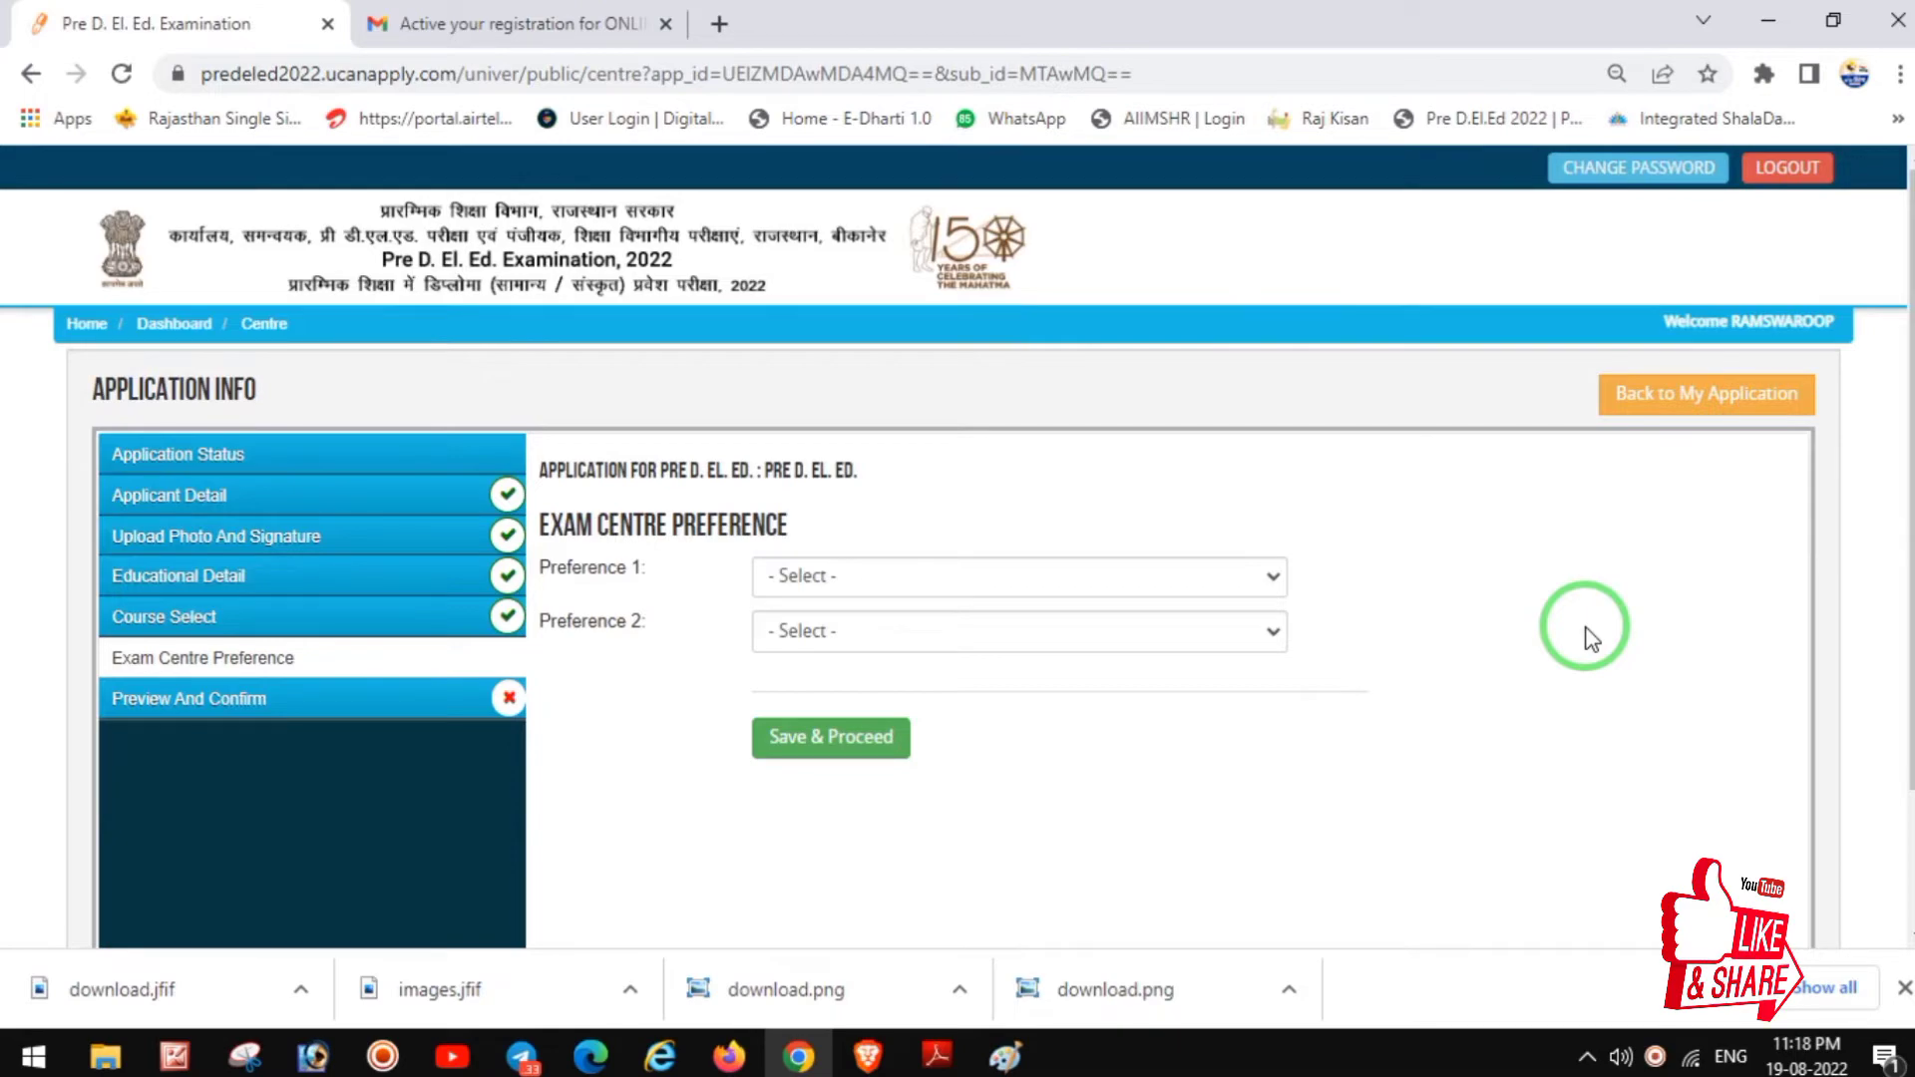
Step: Set exam centre Preference 1 to Jodhpur and Preference 2 to Nagaur, then save
left_click(1091, 579)
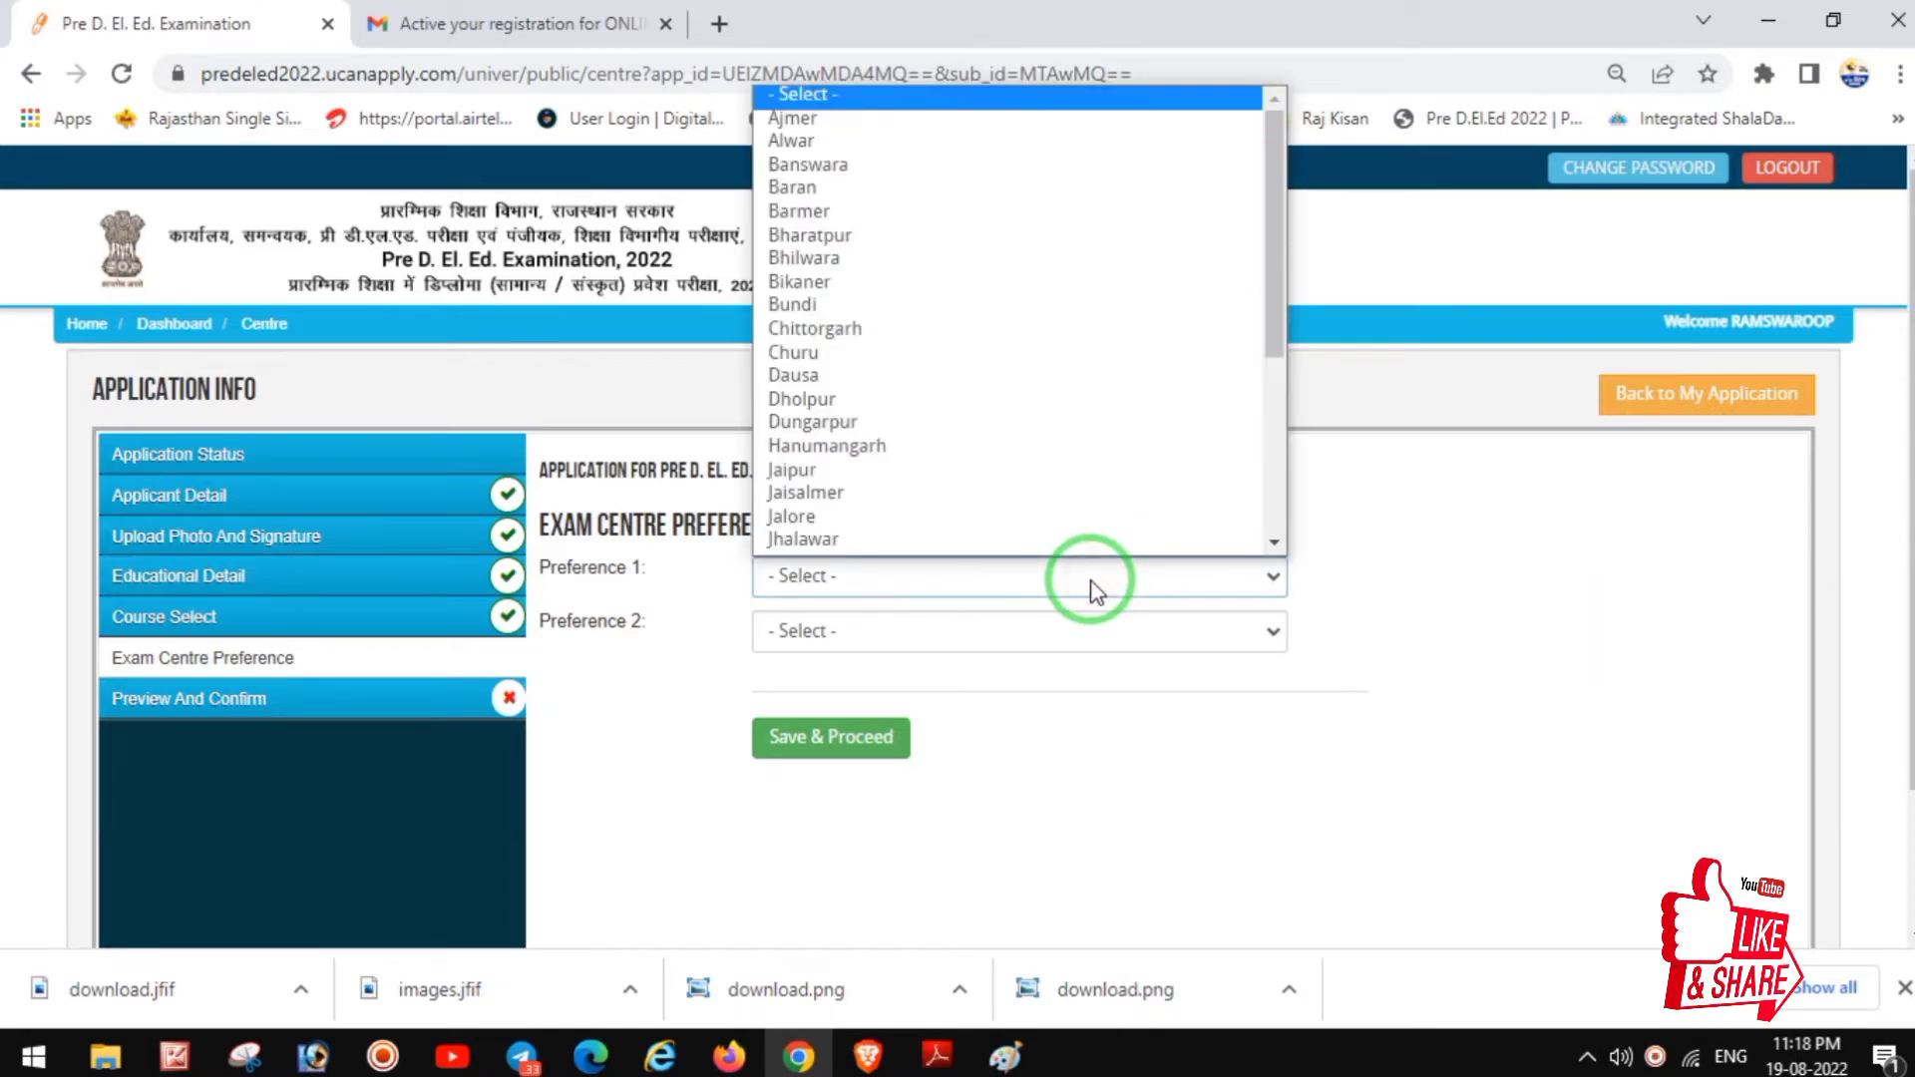
type("jo")
key("Return")
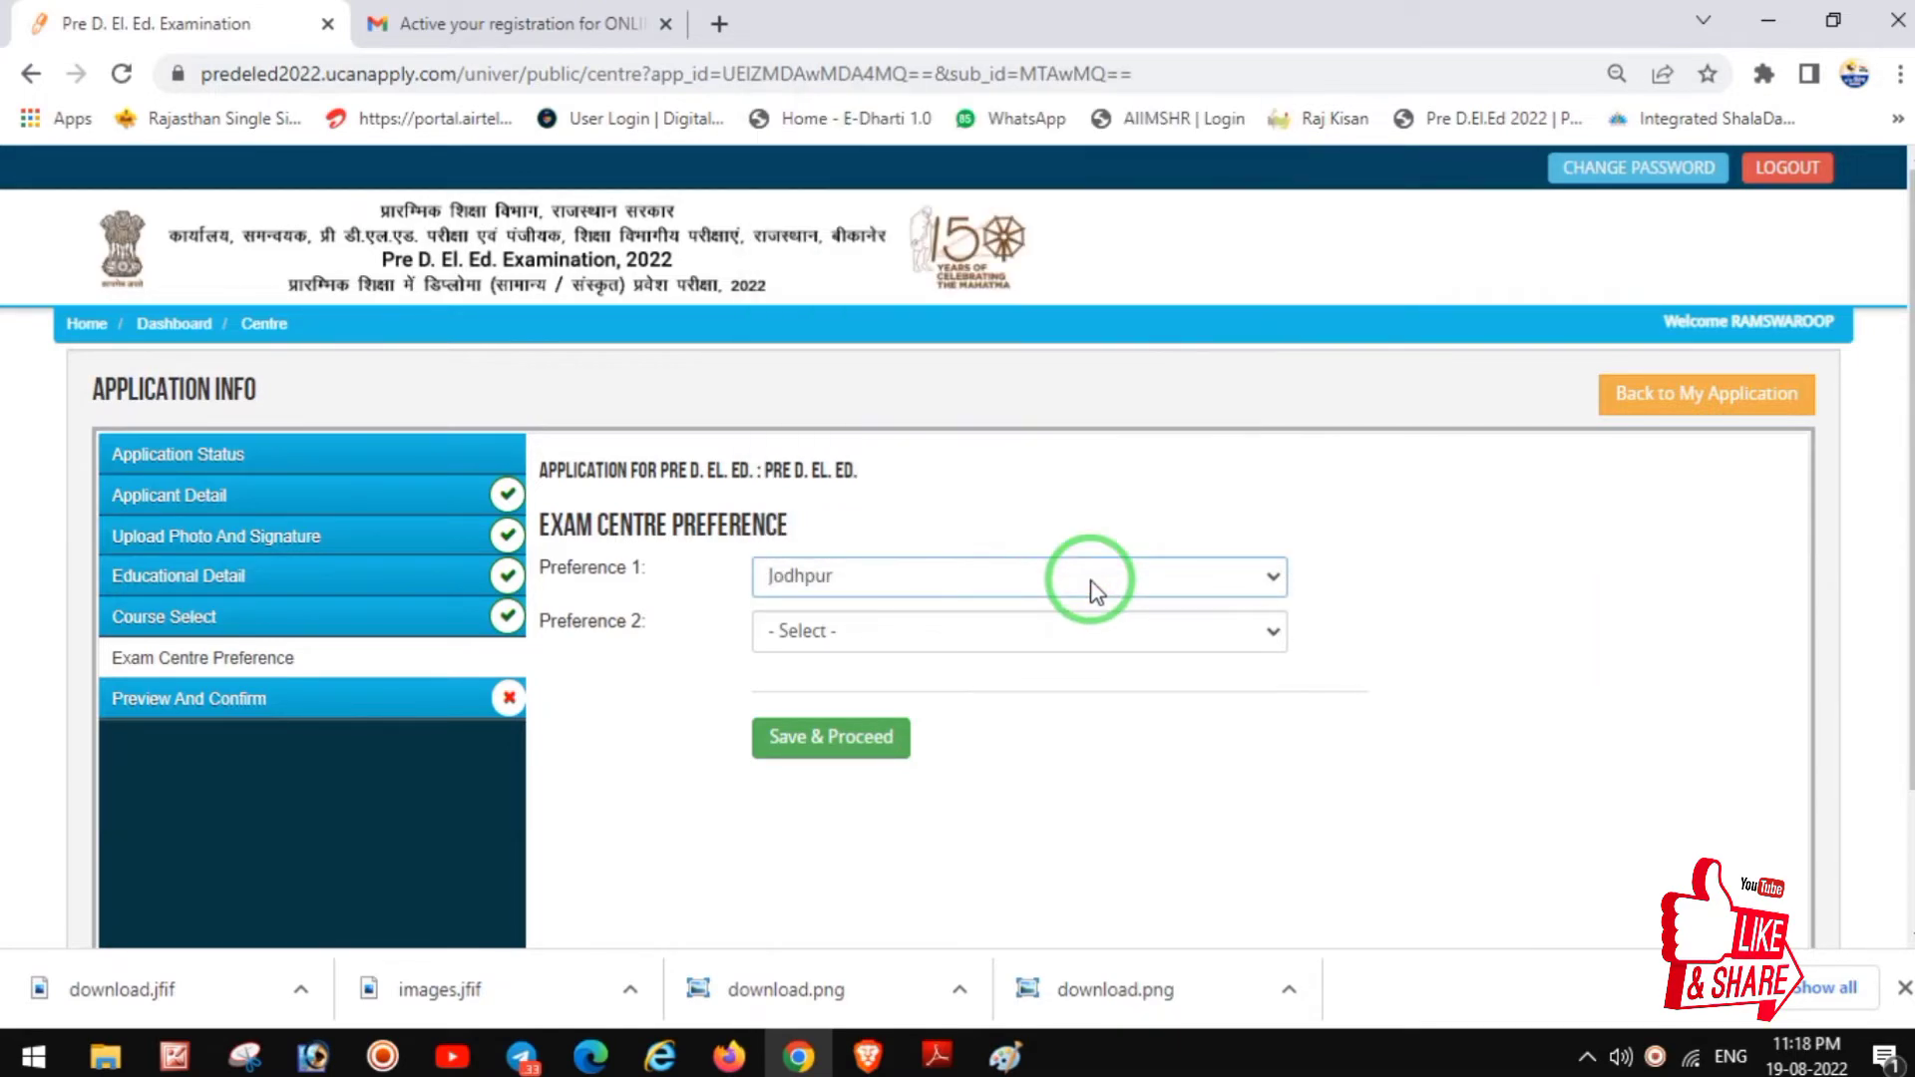
left_click(960, 628)
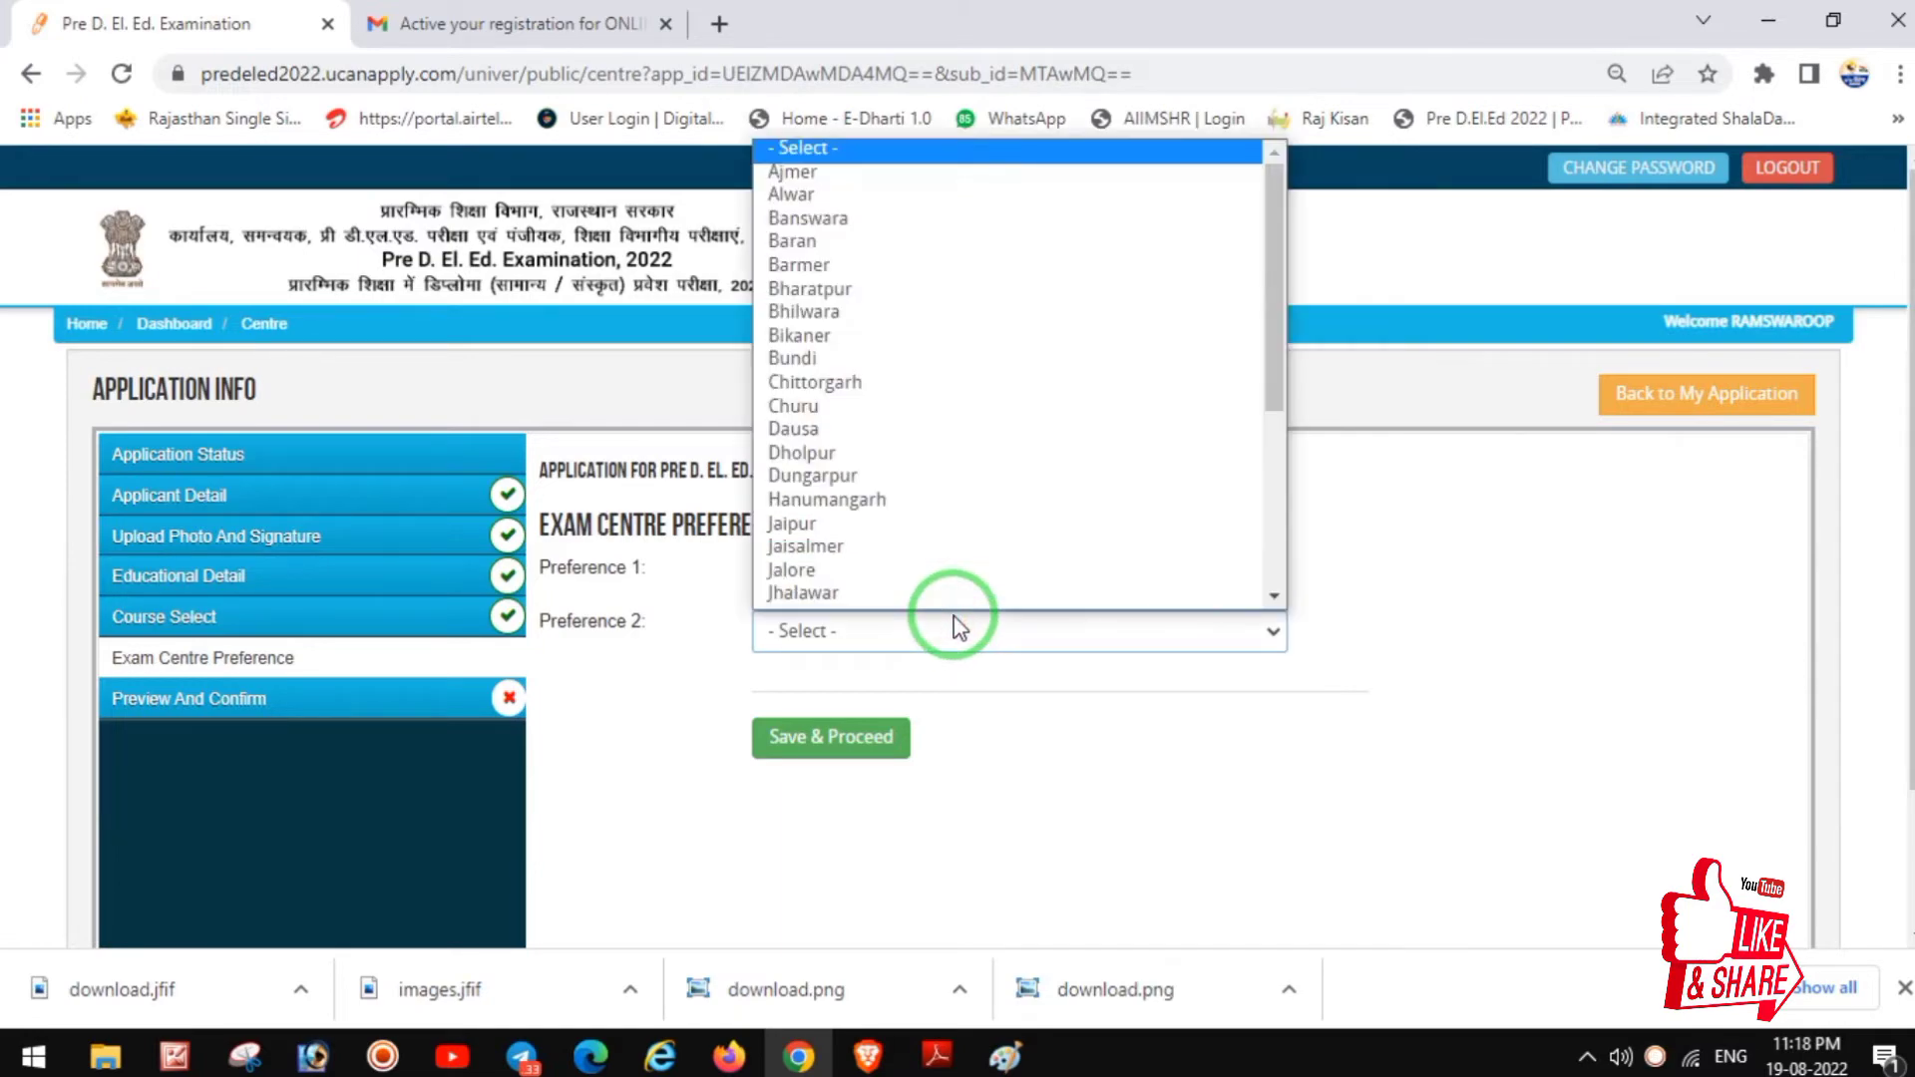
type("n")
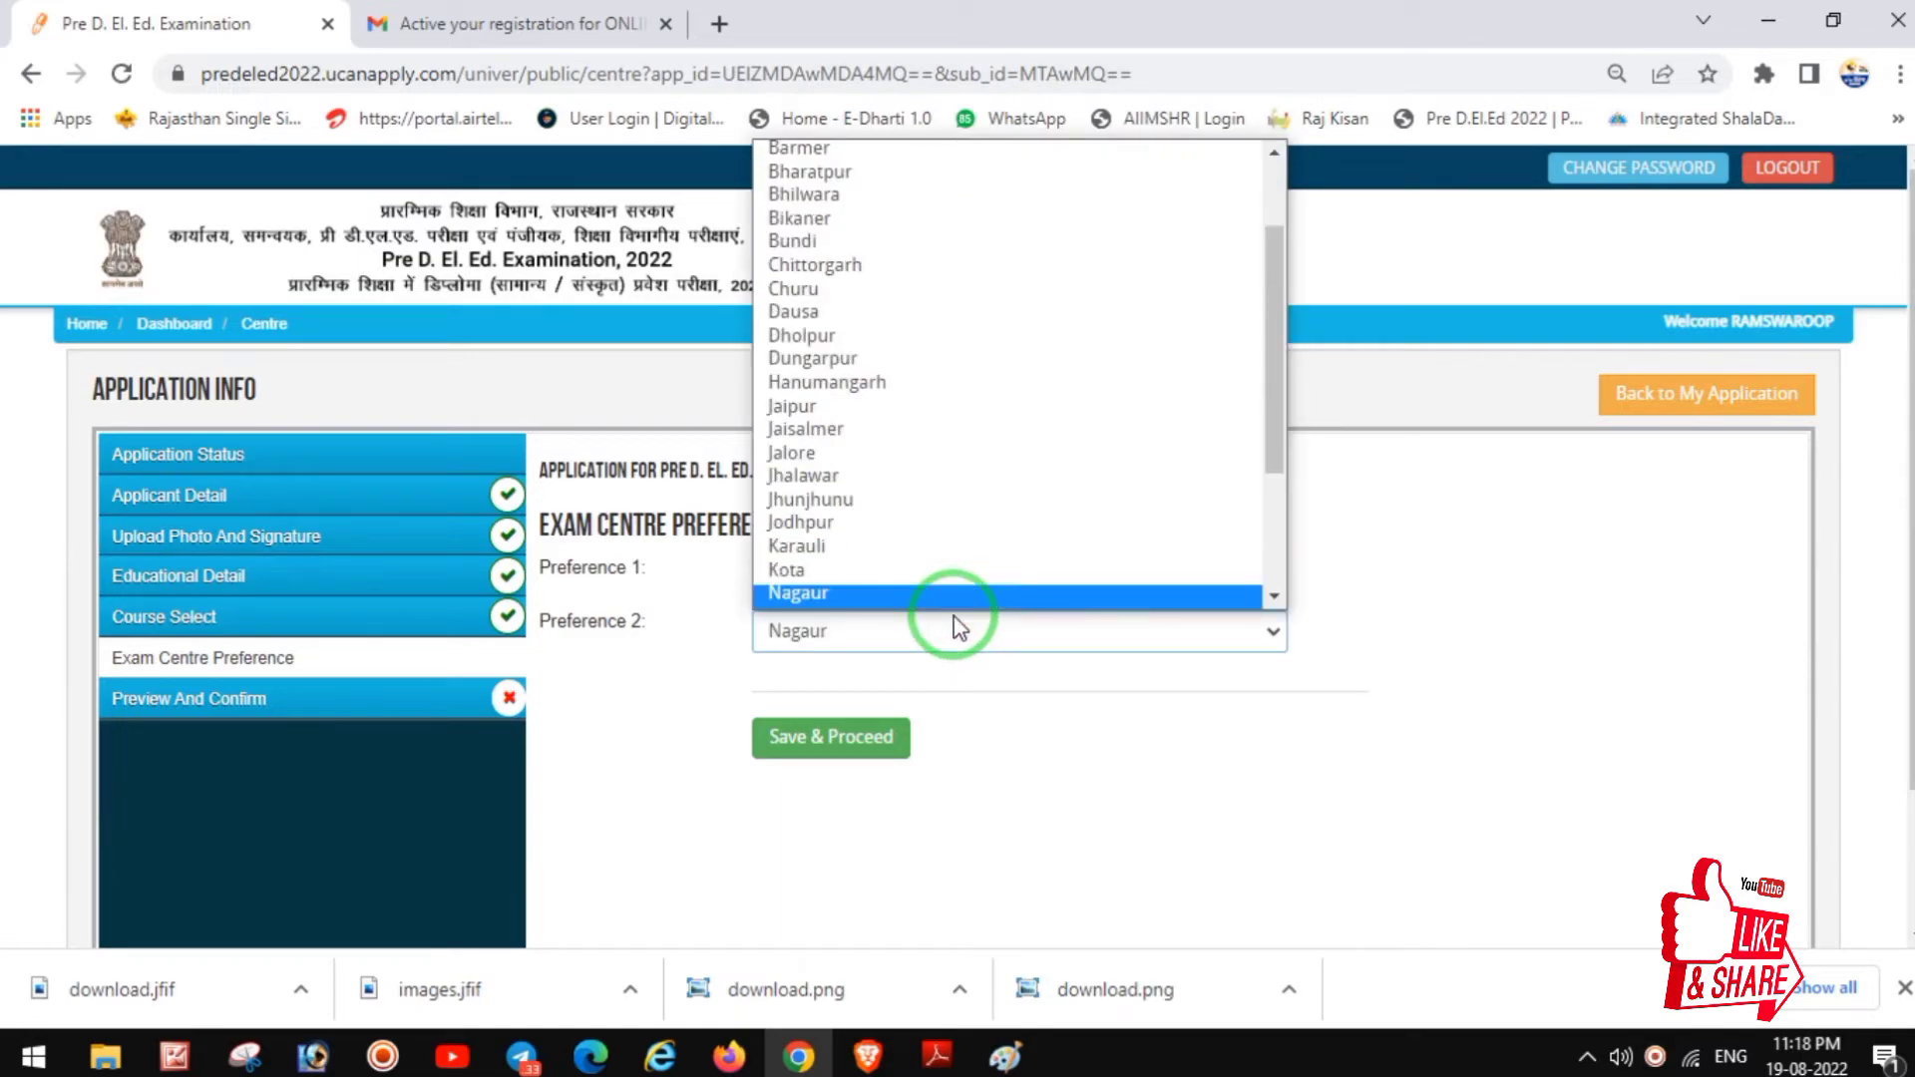
key("Return")
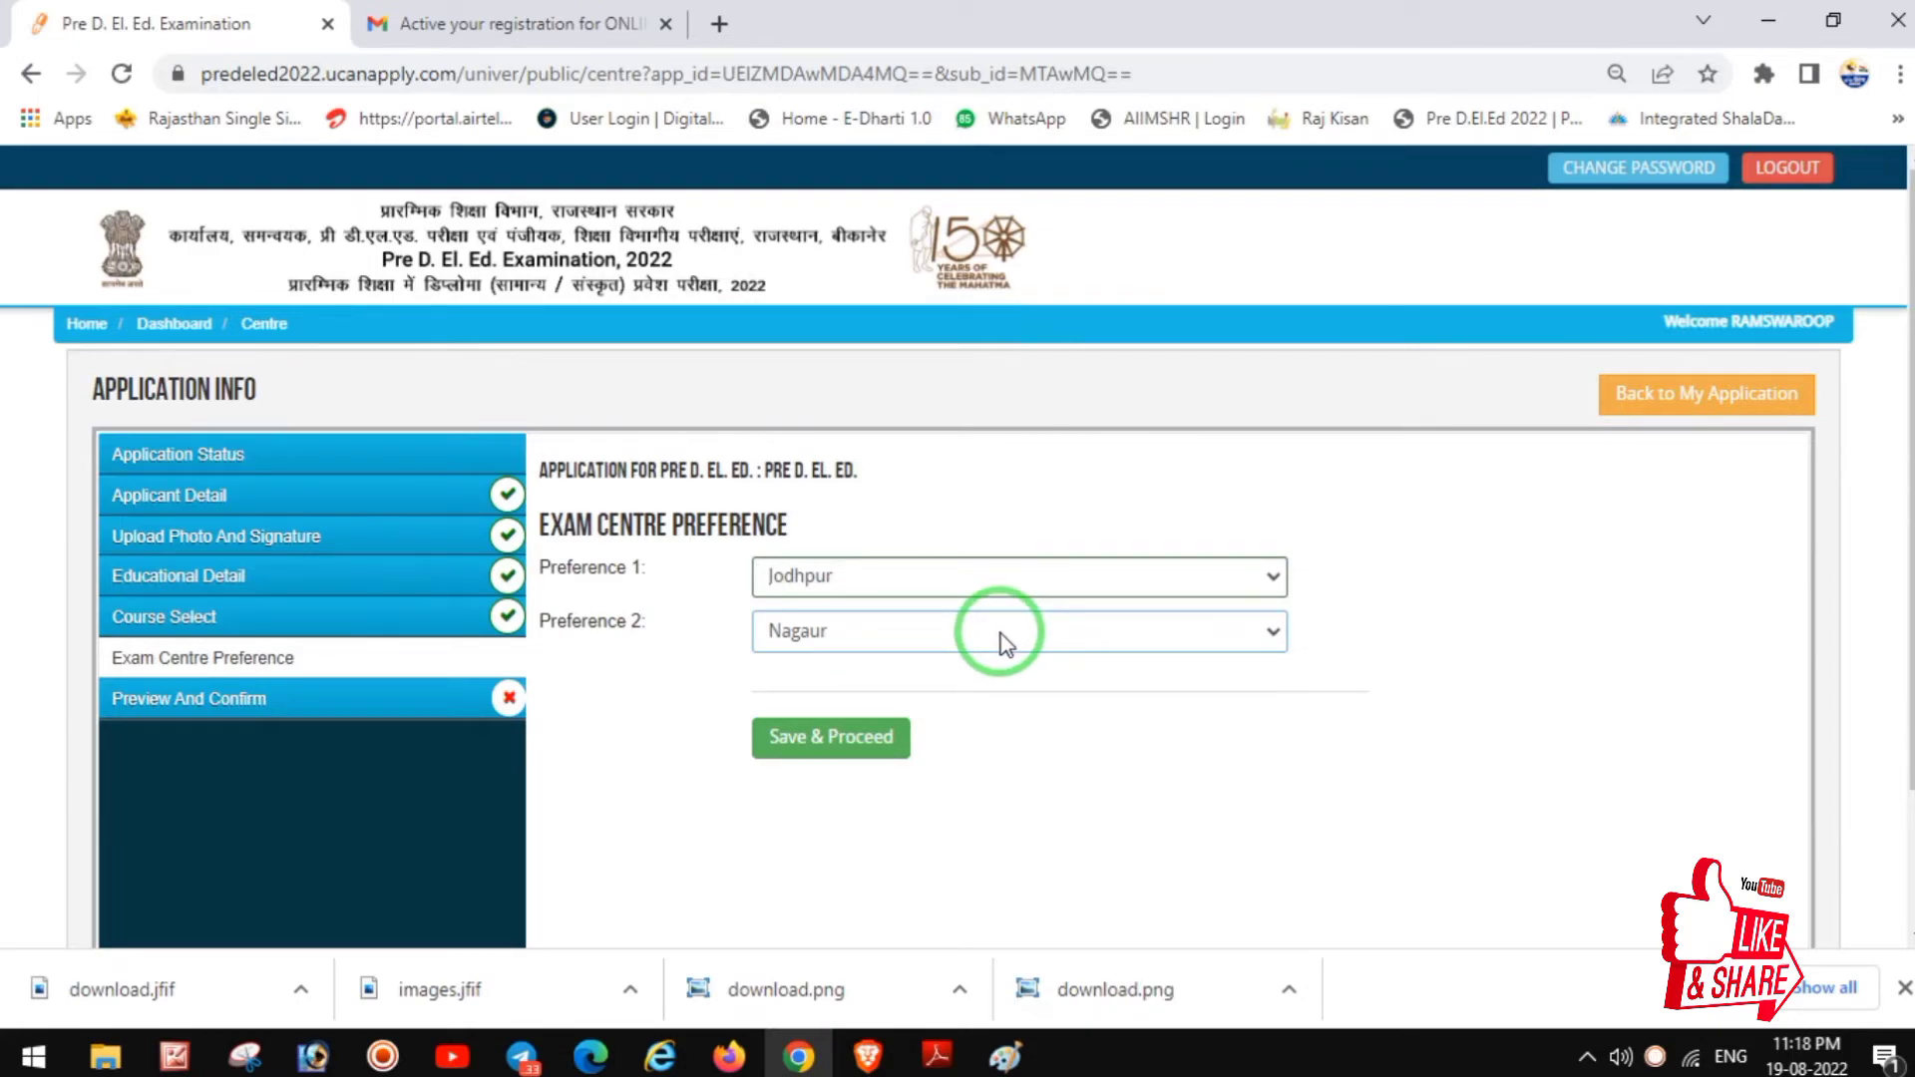
left_click(834, 738)
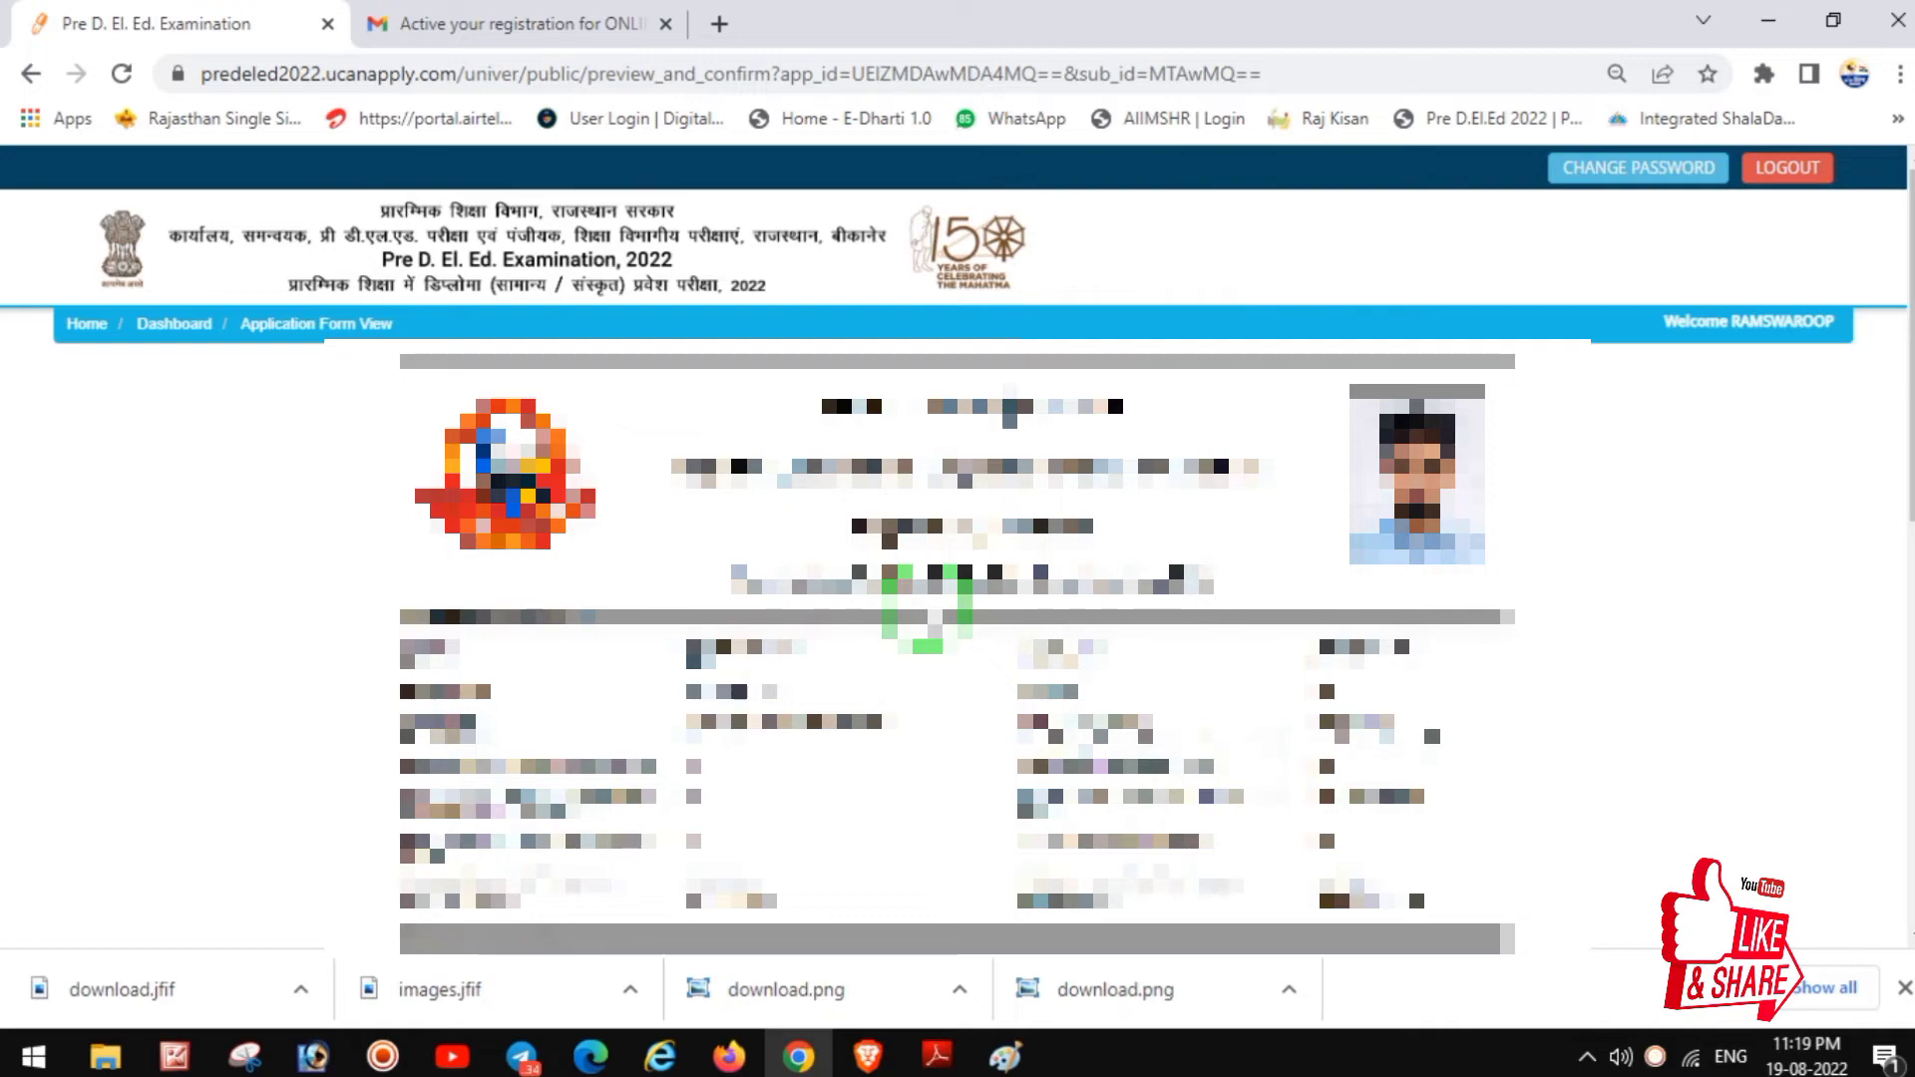
Step: Scroll through the previewed application form down to the submit buttons at the bottom
scroll(958, 638, "down", 1)
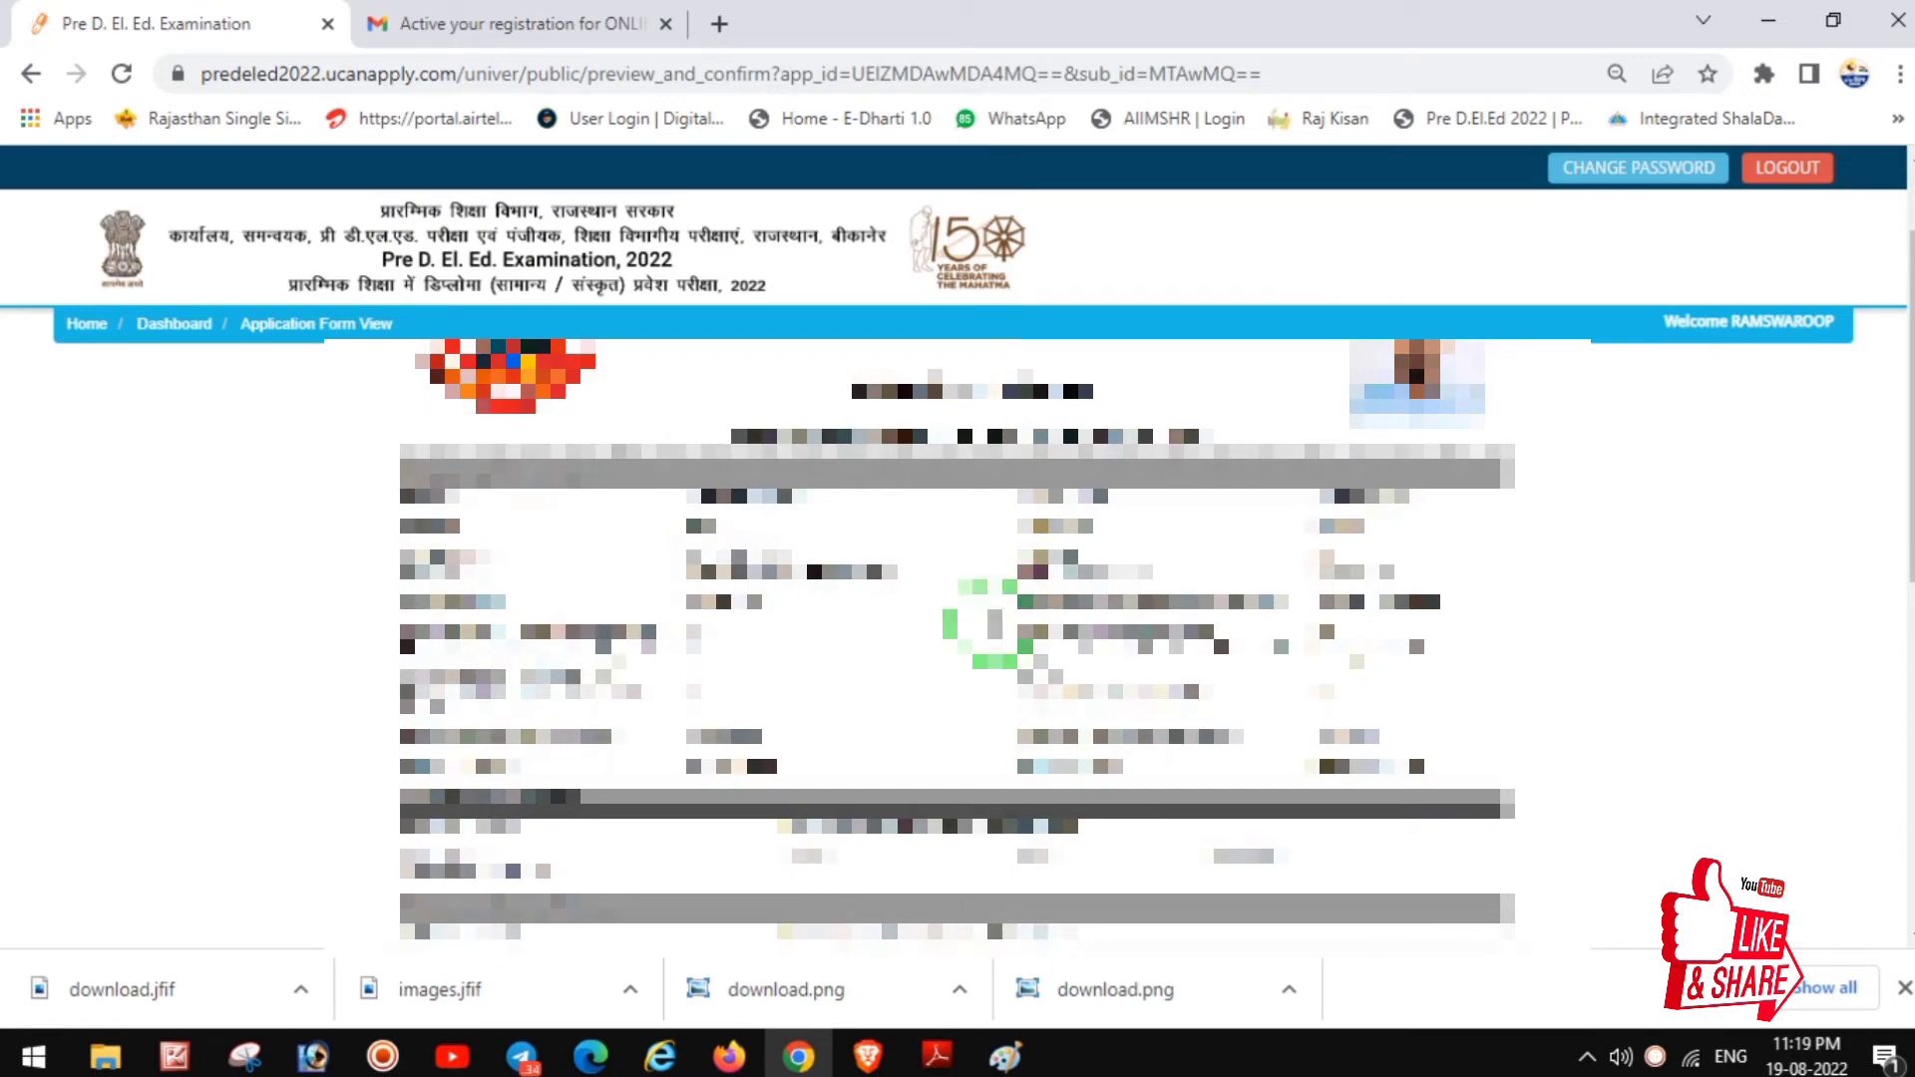
scroll(958, 638, "down", 3)
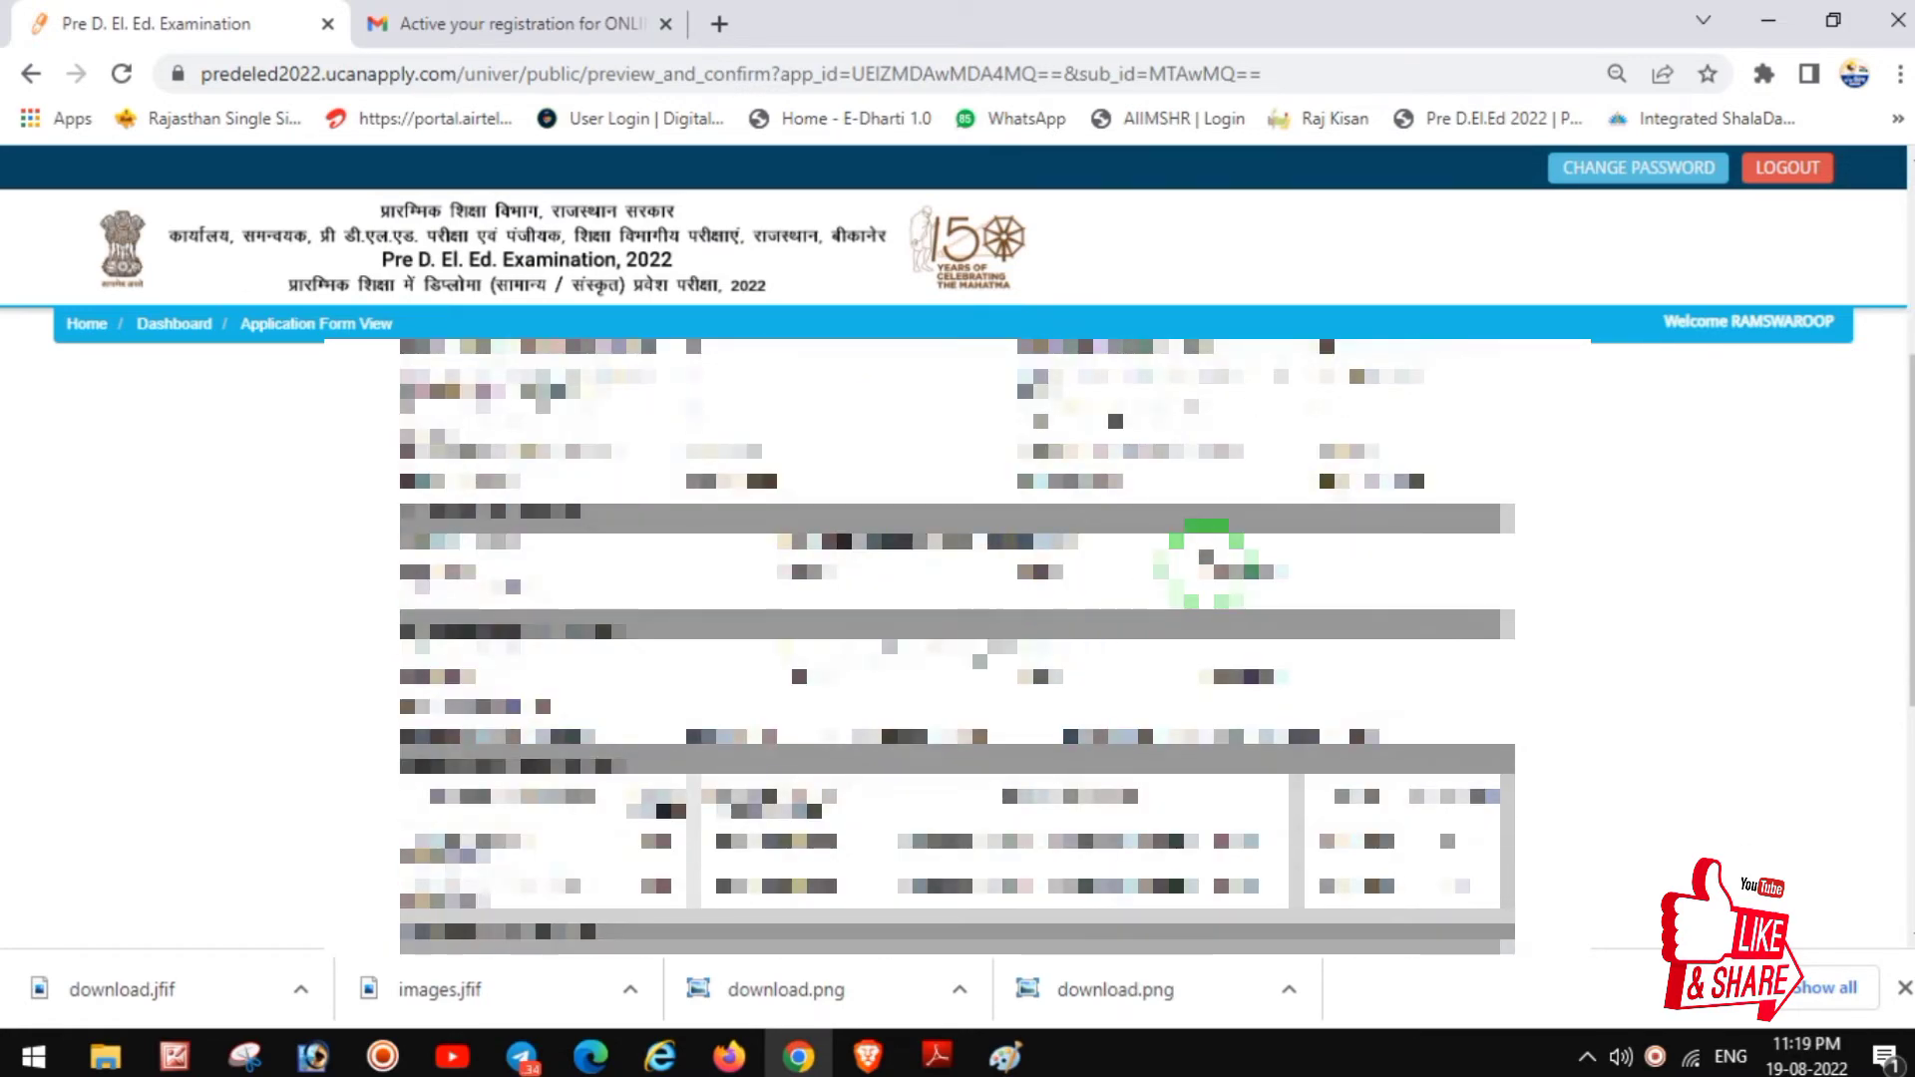
scroll(958, 639, "down", 5)
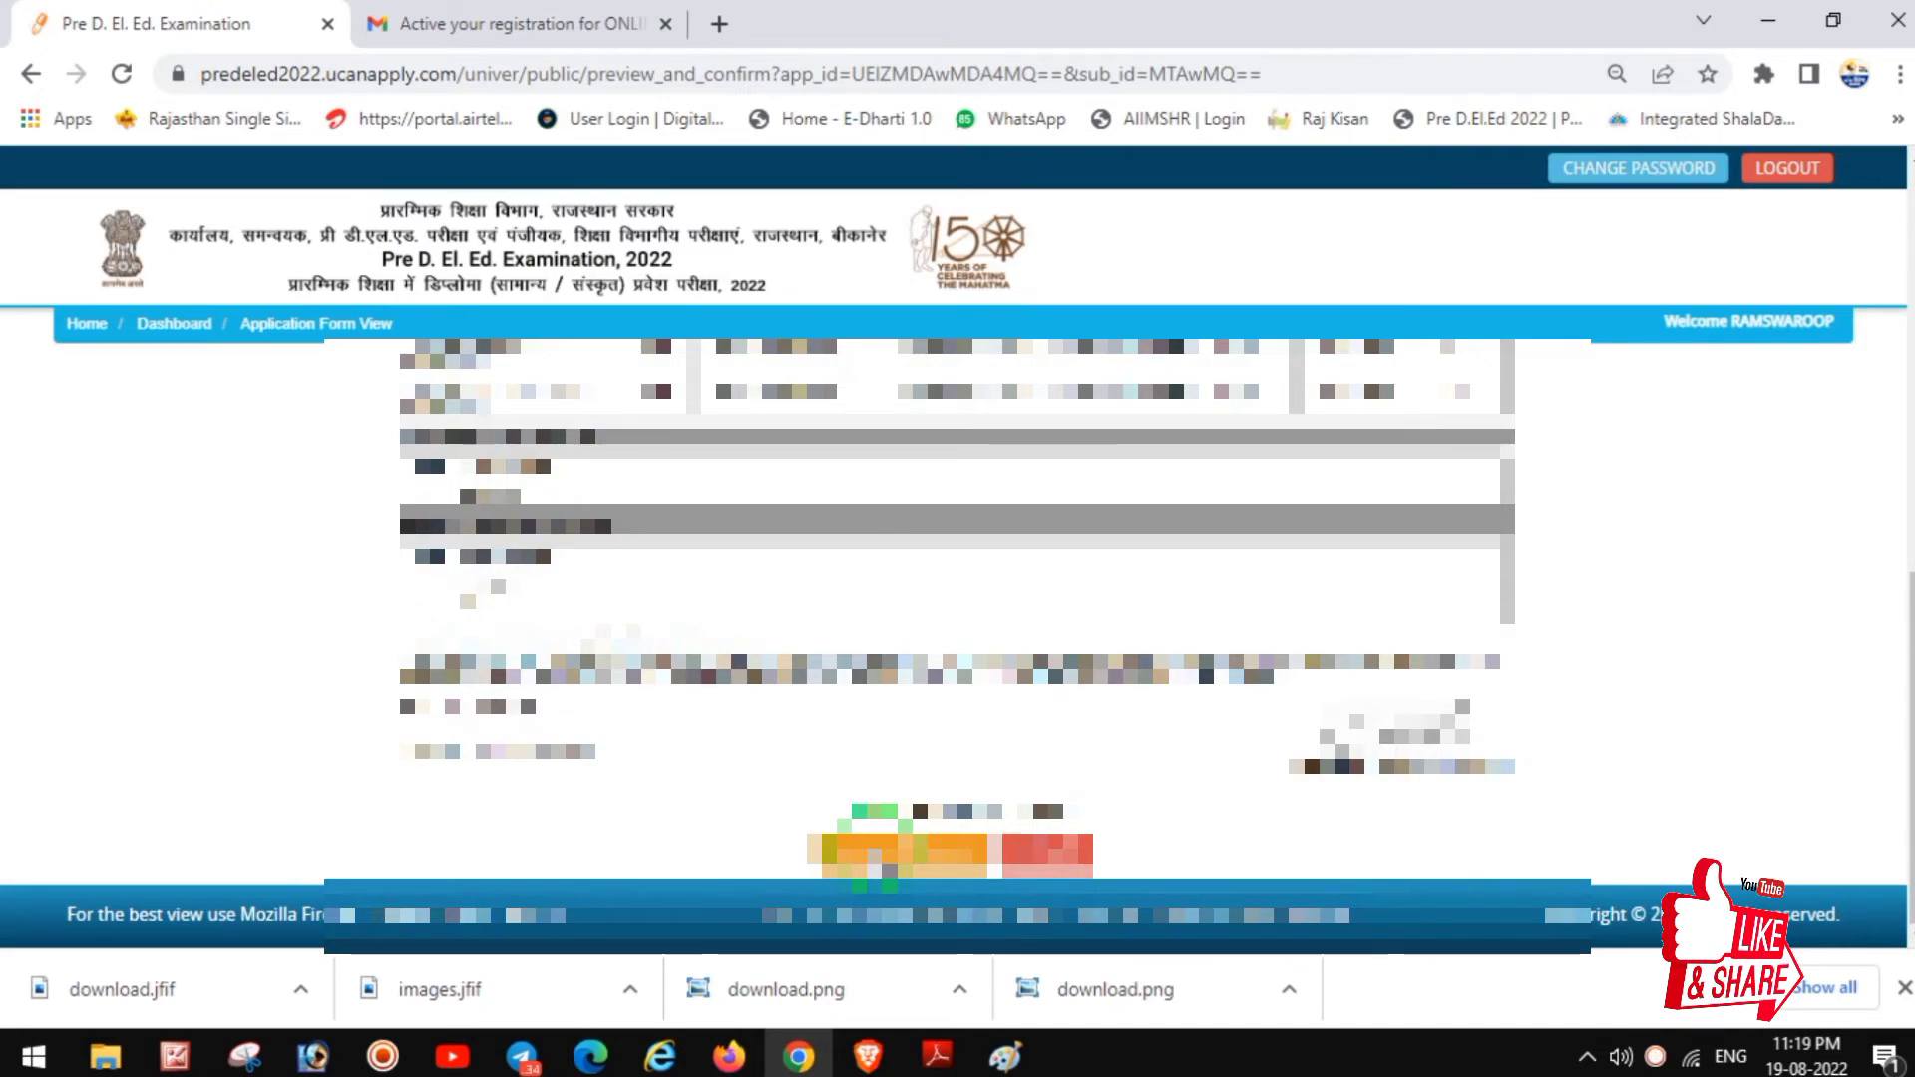
Step: Confirm and submit the application, acknowledge the alert, and proceed to pay the Rs 450 fee
left_click(873, 848)
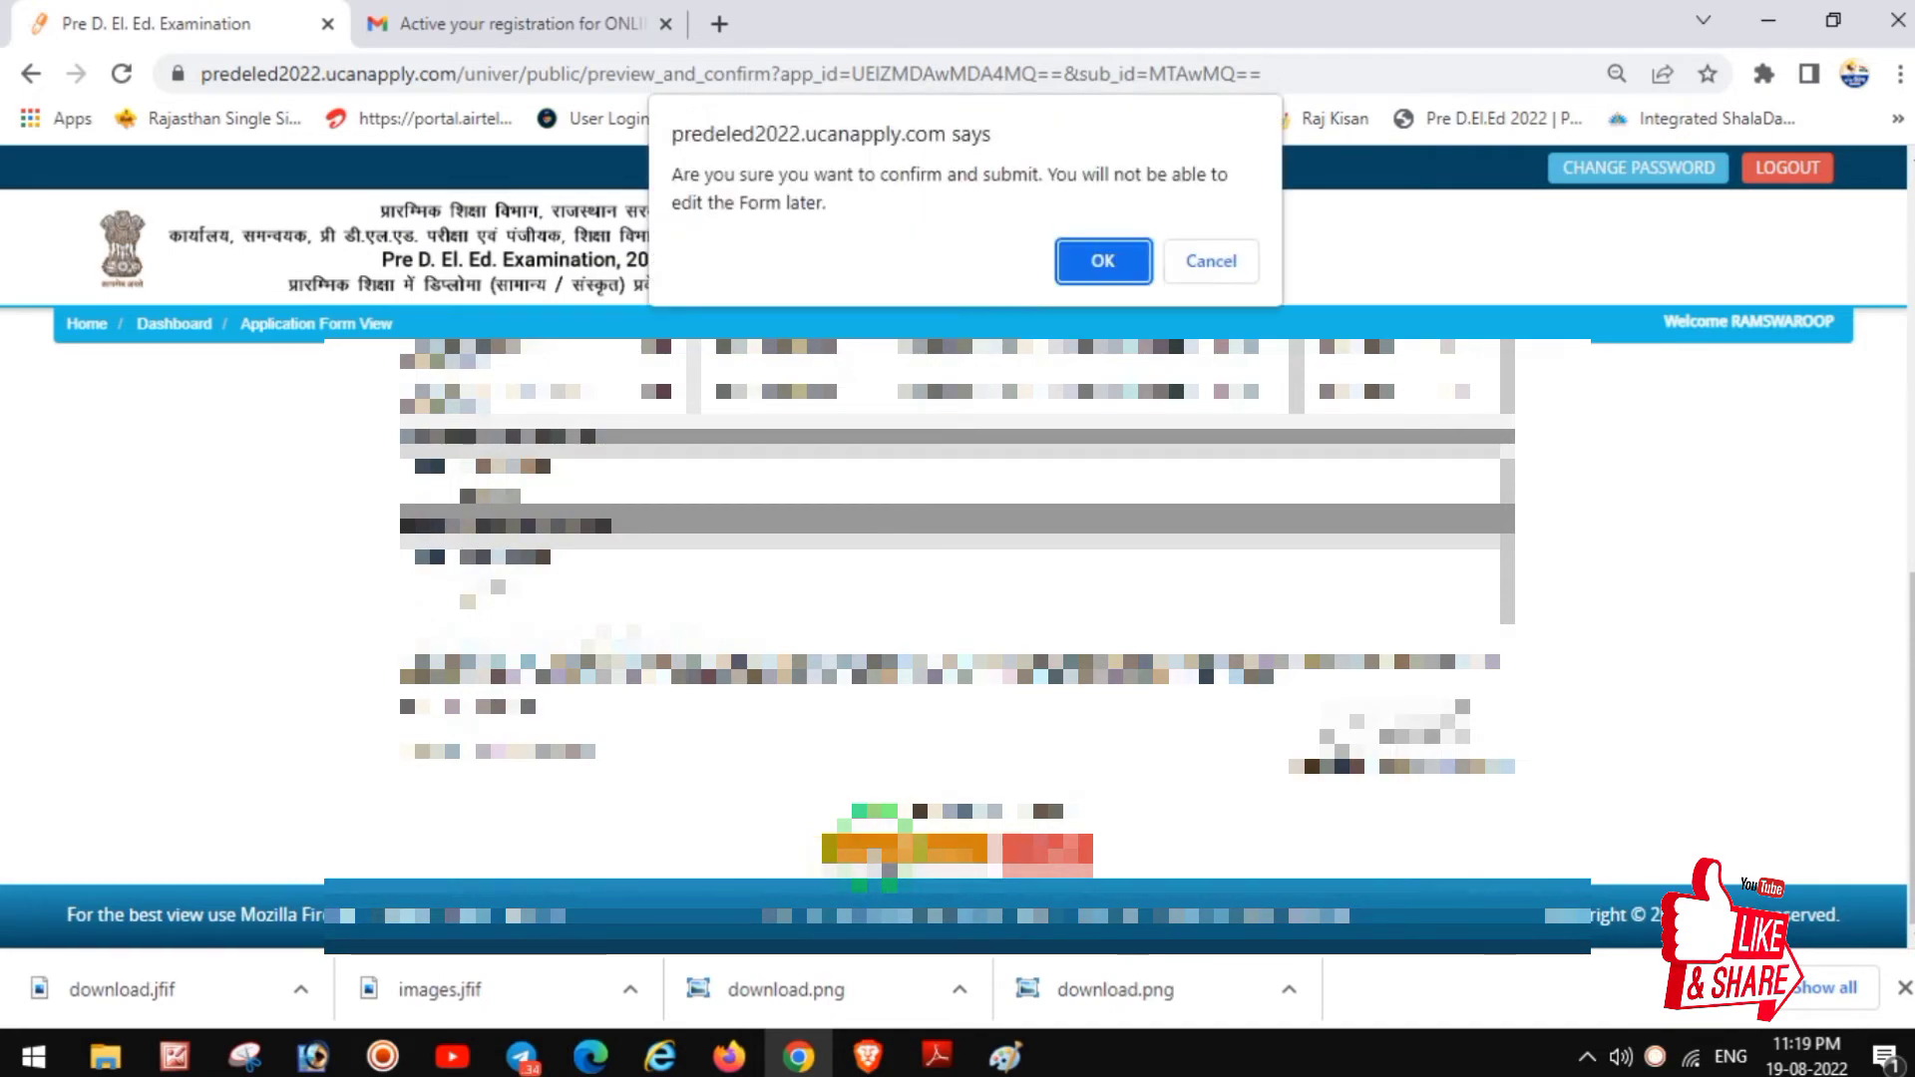
left_click(1137, 262)
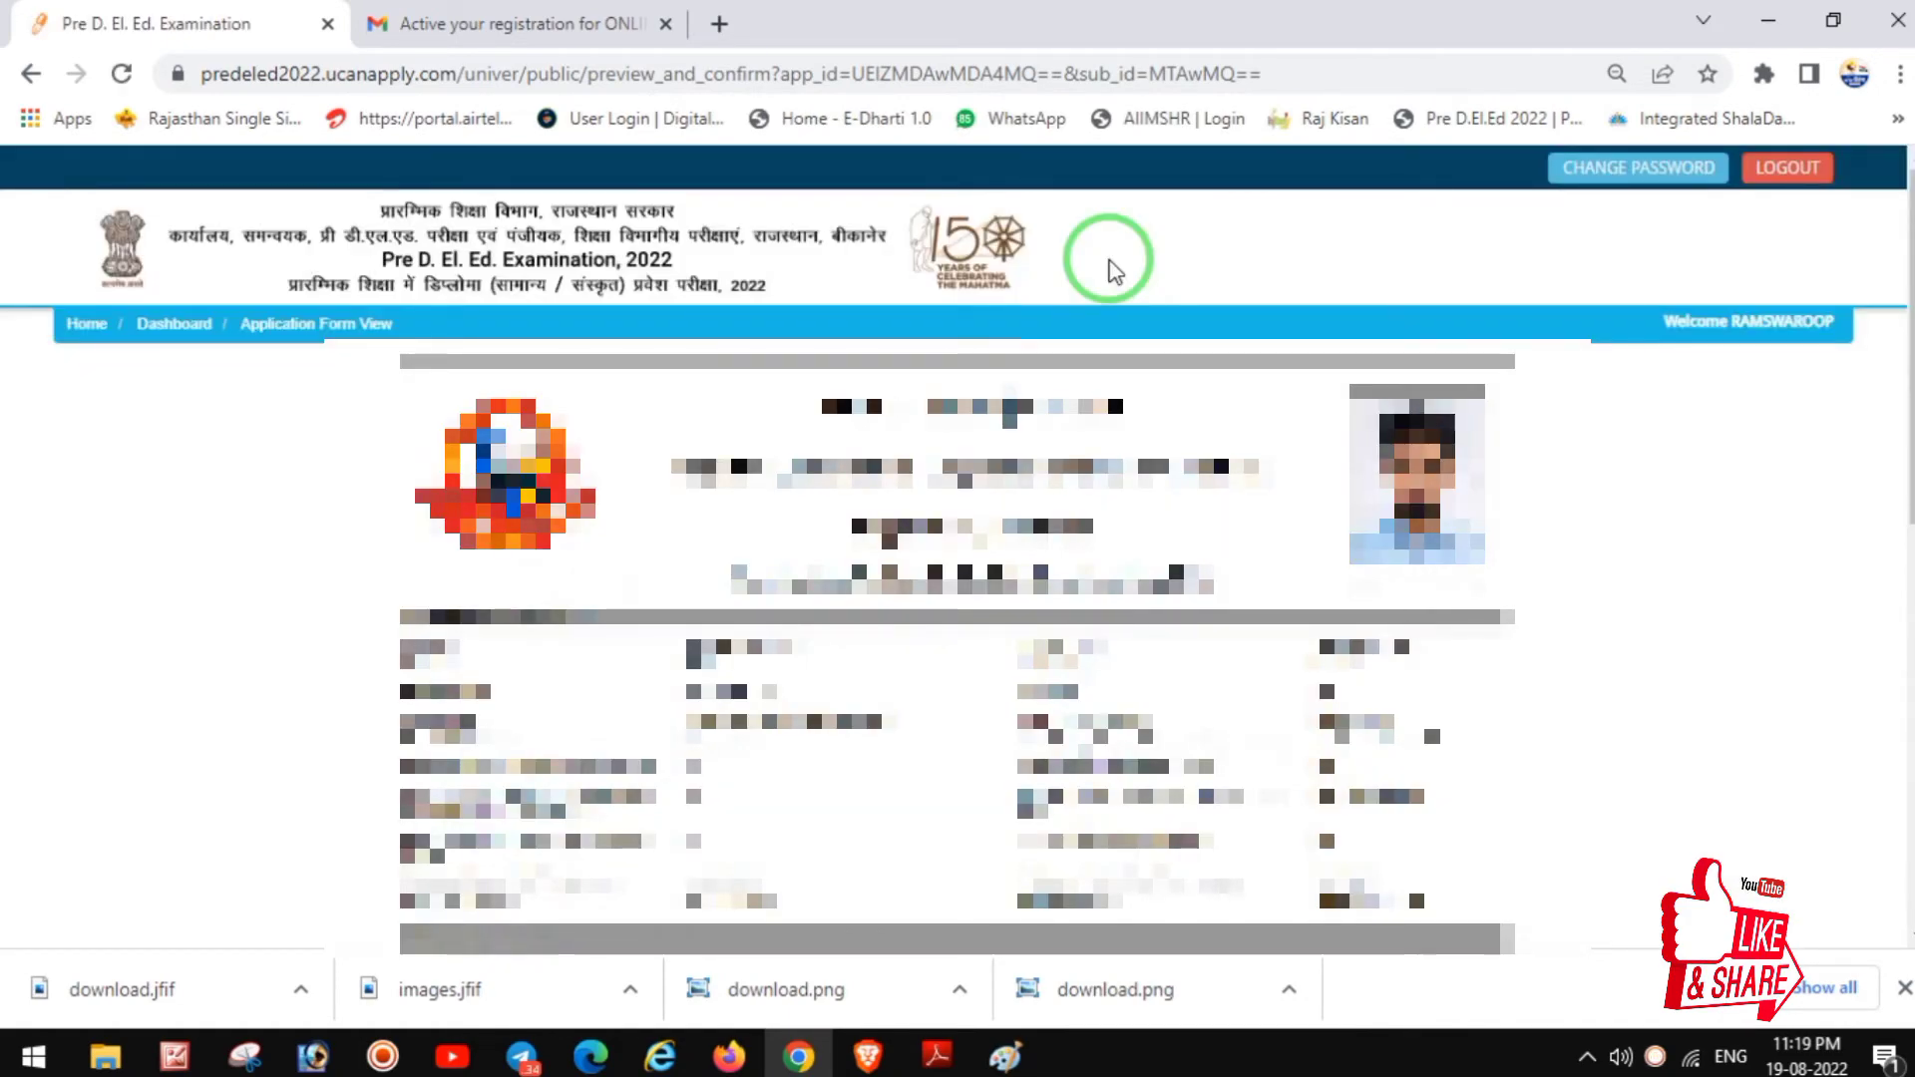
scroll(980, 538, "down", 8)
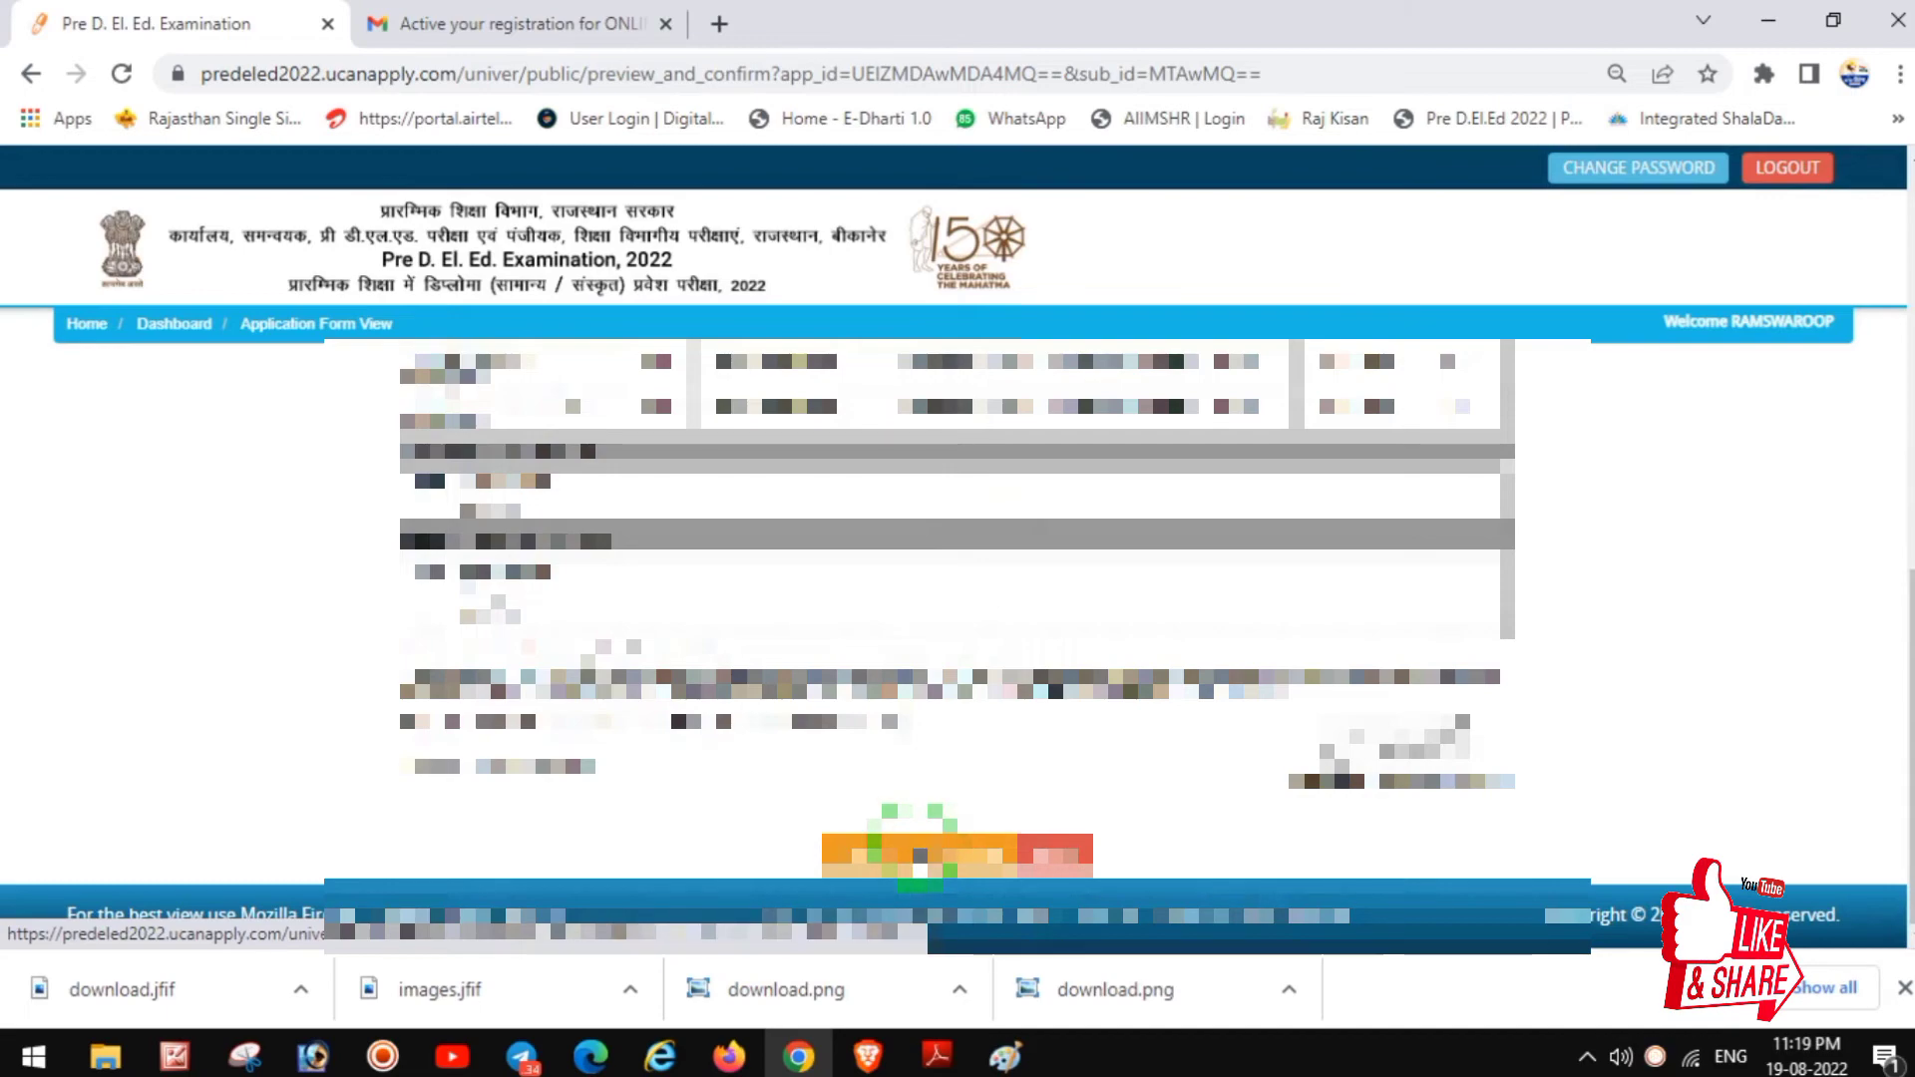
left_click(916, 853)
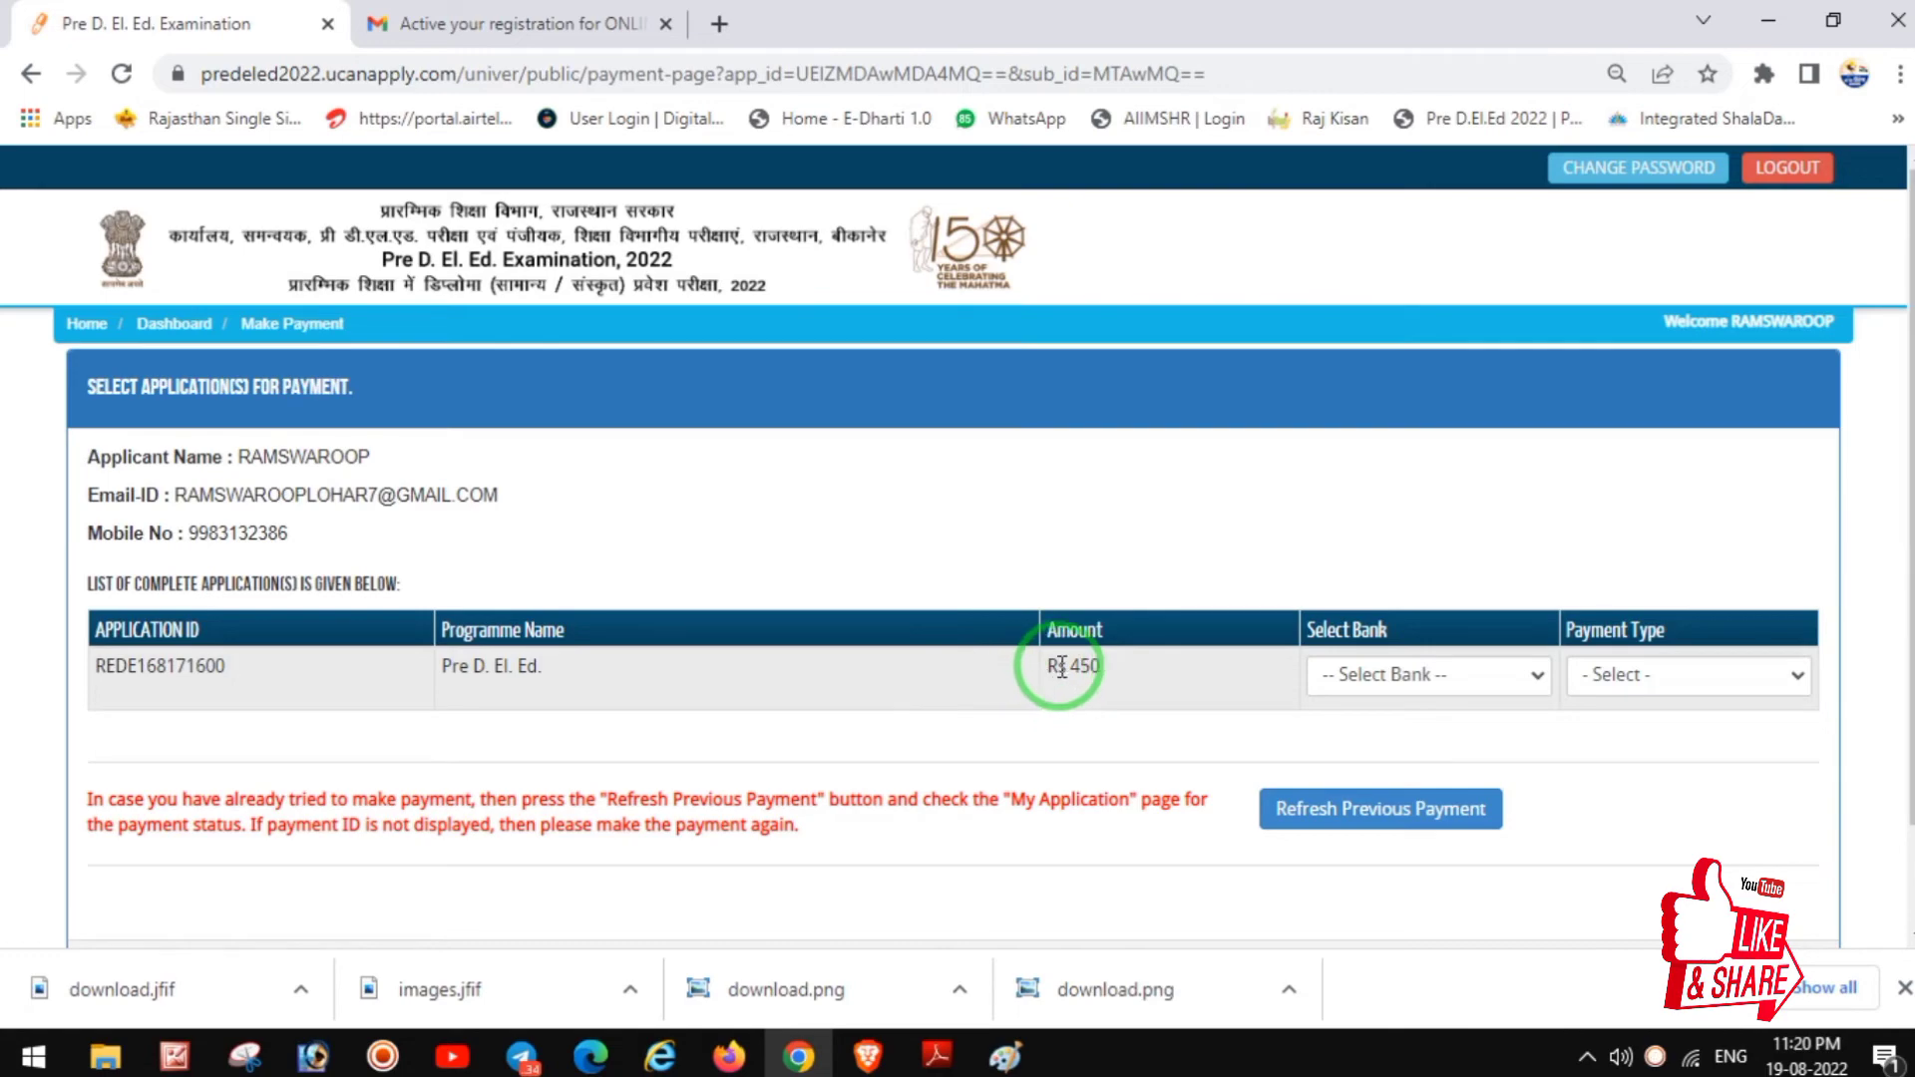
Step: Set the Rs 450 fee's bank to ICICI Bank and payment type to Online
left_click_drag(1042, 665, 1112, 678)
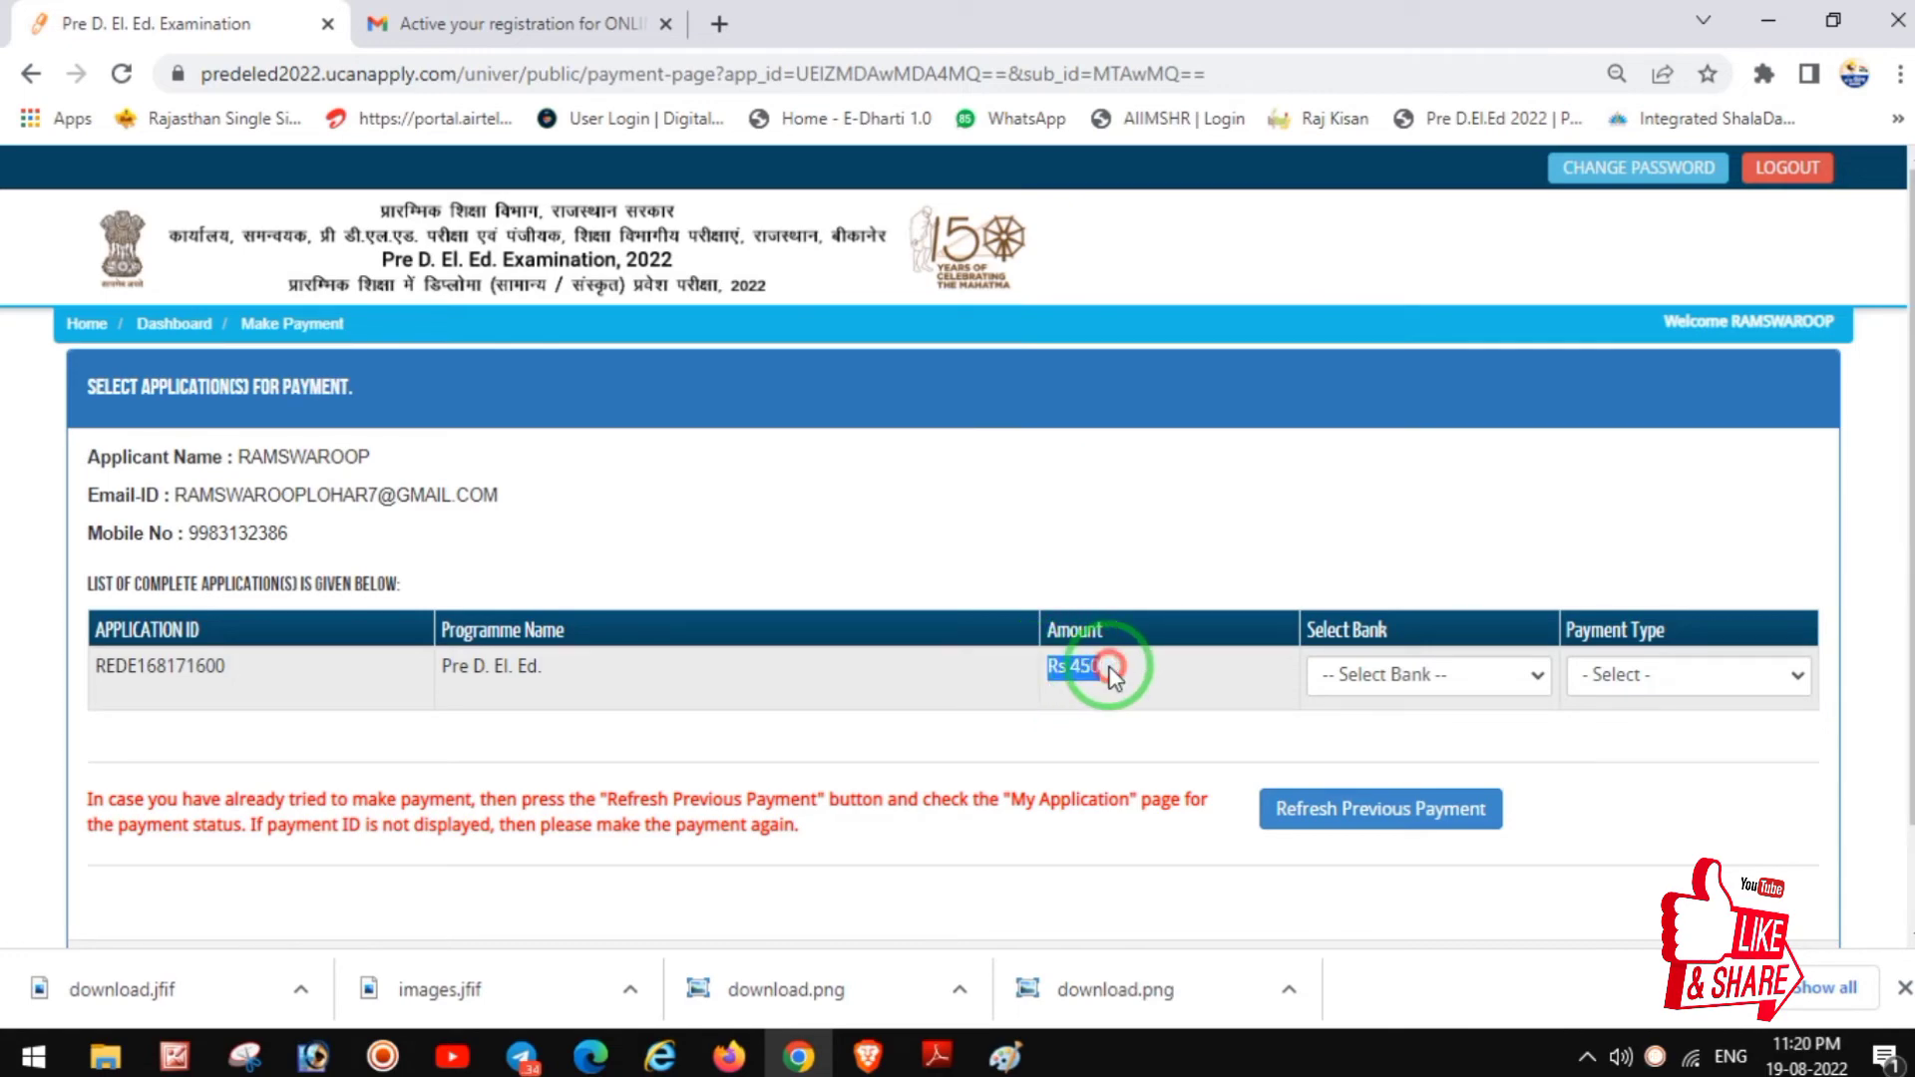
left_click(1449, 678)
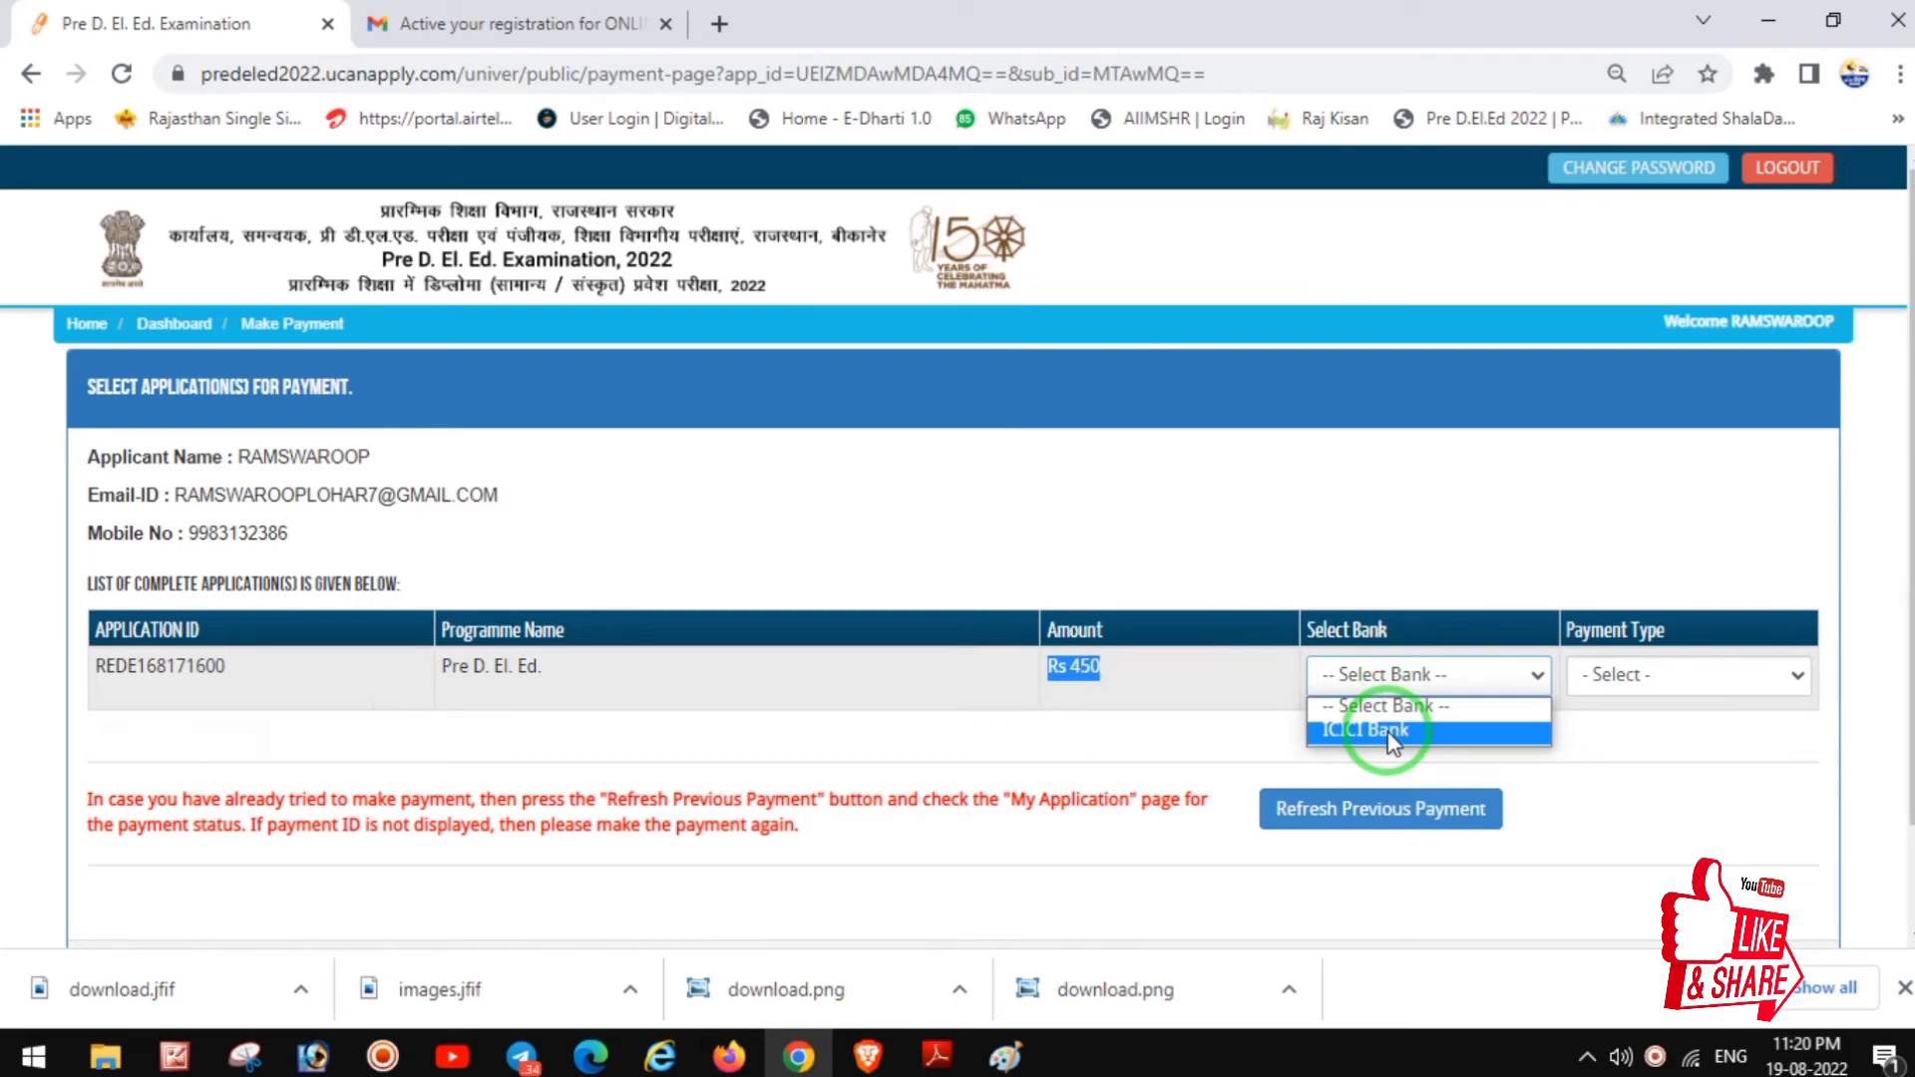
left_click(1391, 732)
left_click(1618, 675)
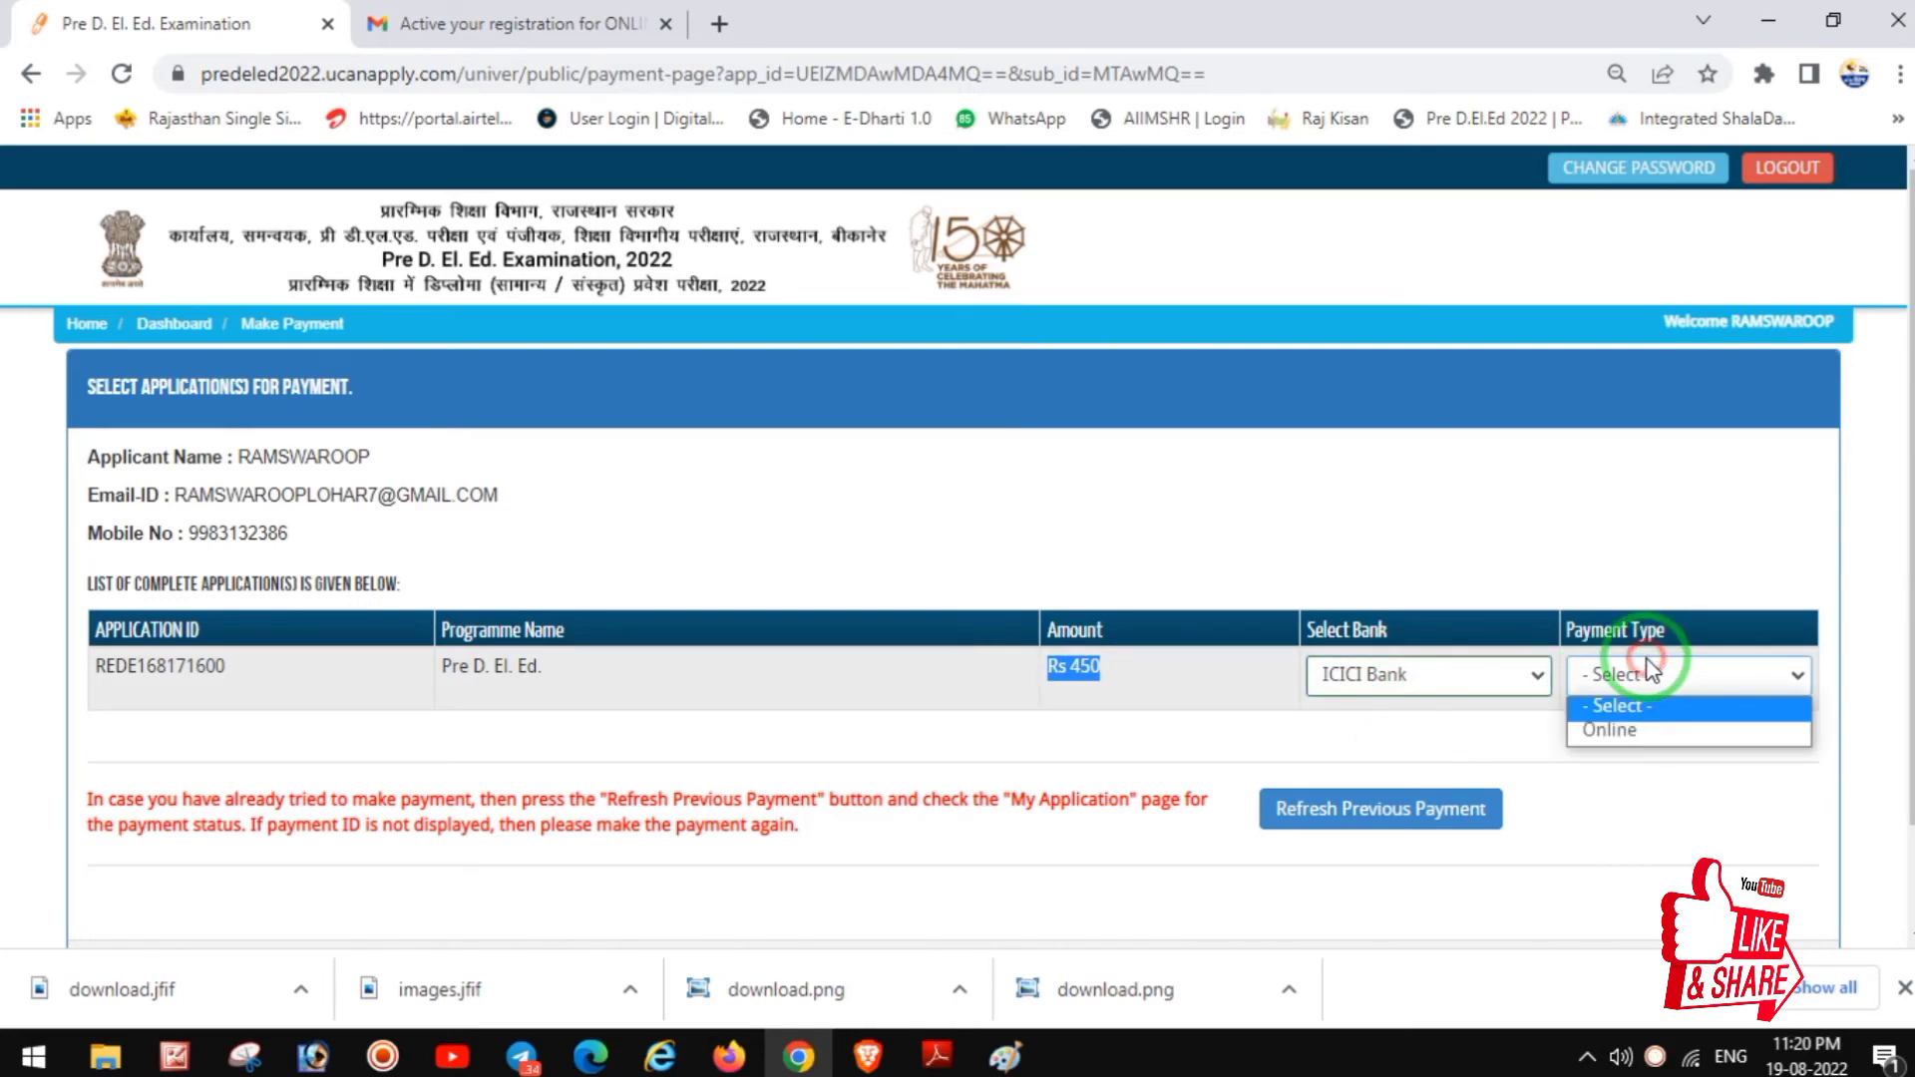
left_click(1623, 738)
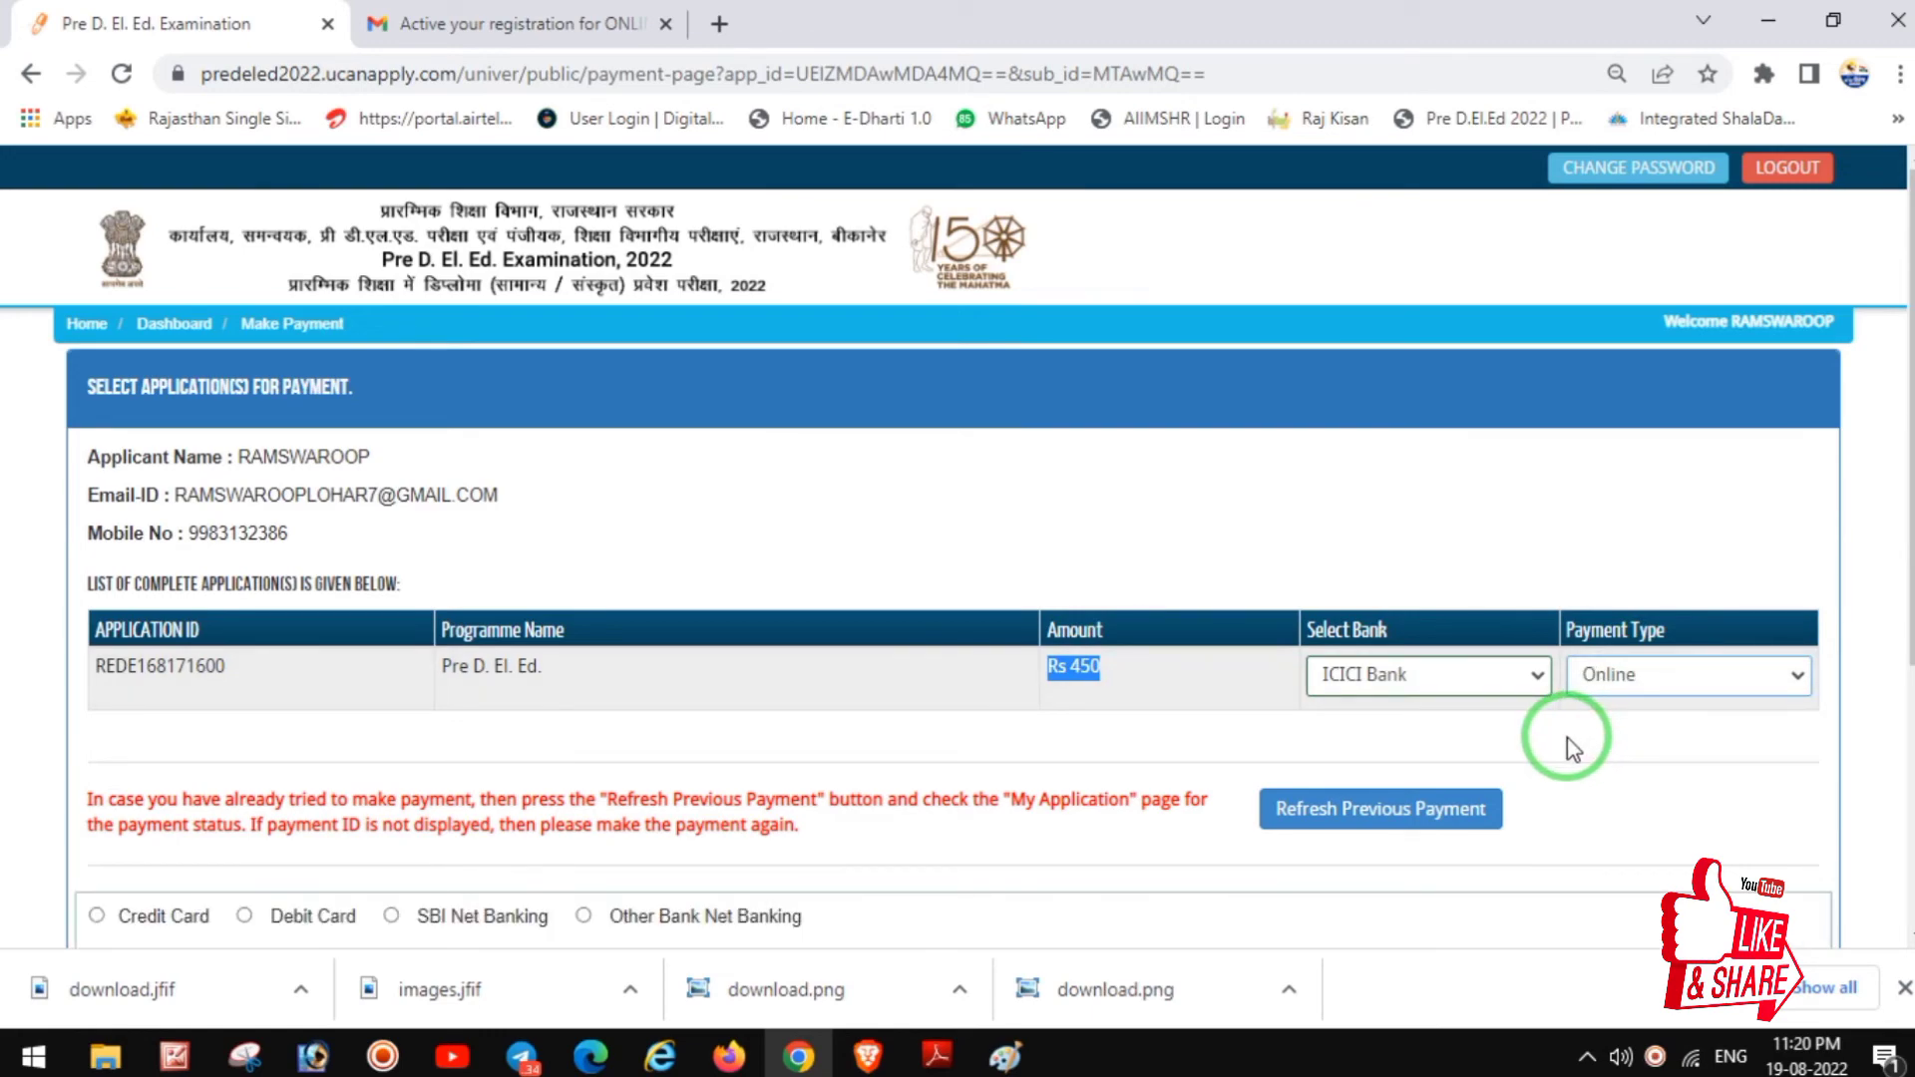
Step: Select SBI Net Banking, proceed to pay, and submit the application with Pay Now
scroll(1517, 734, "down", 2)
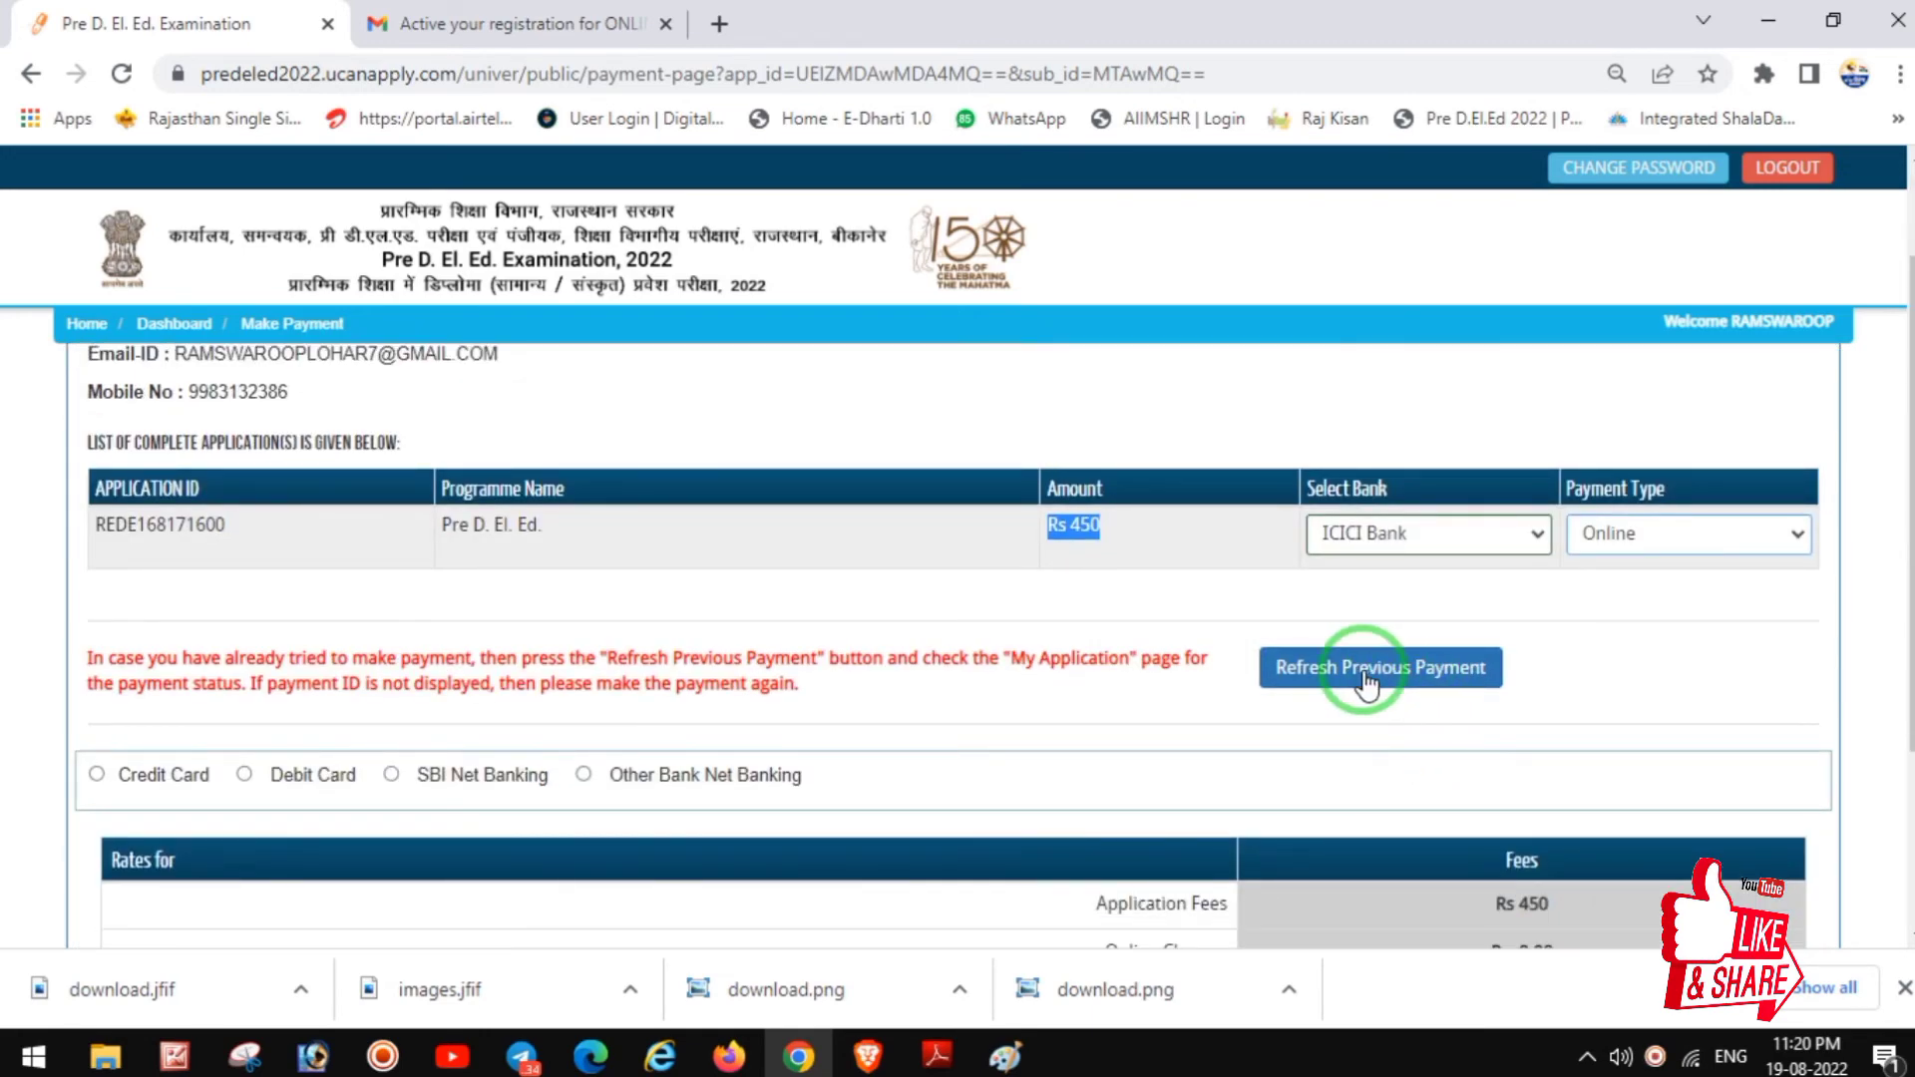
scroll(1227, 688, "down", 3)
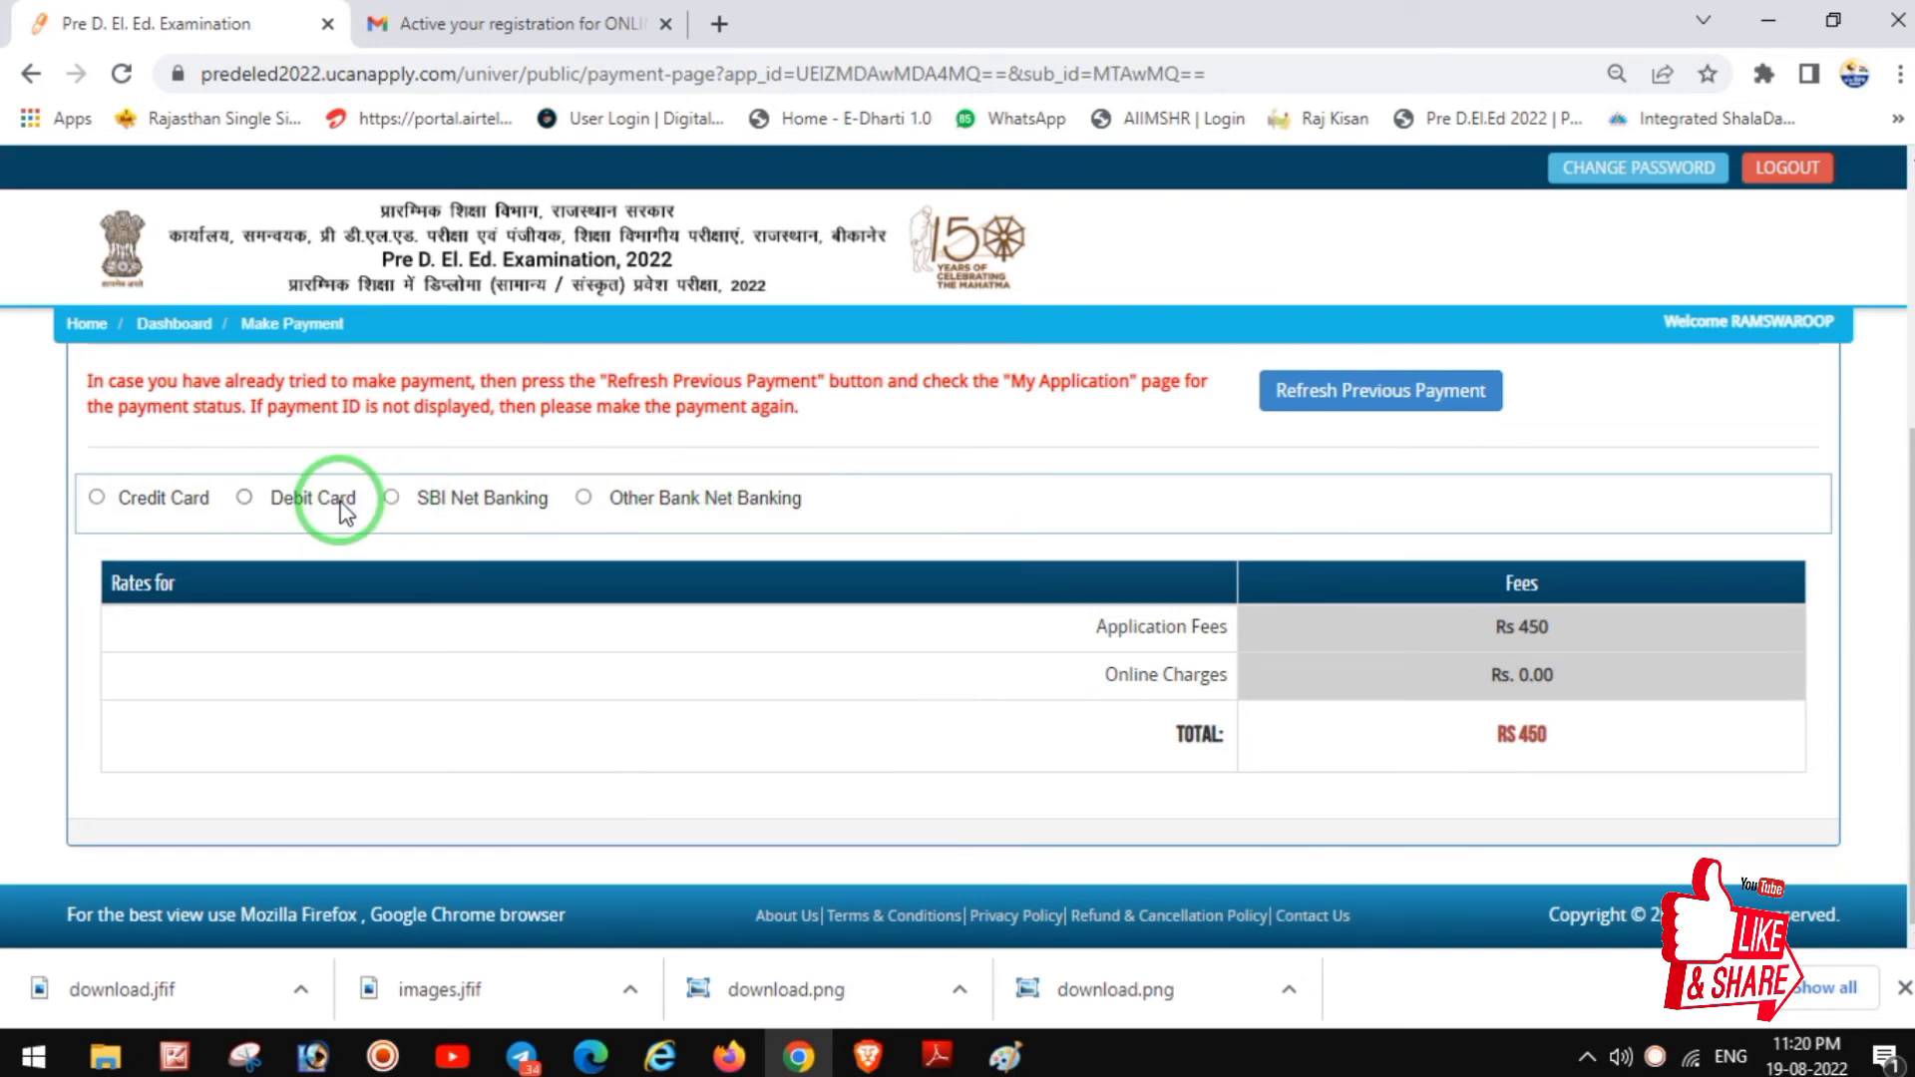
left_click(392, 498)
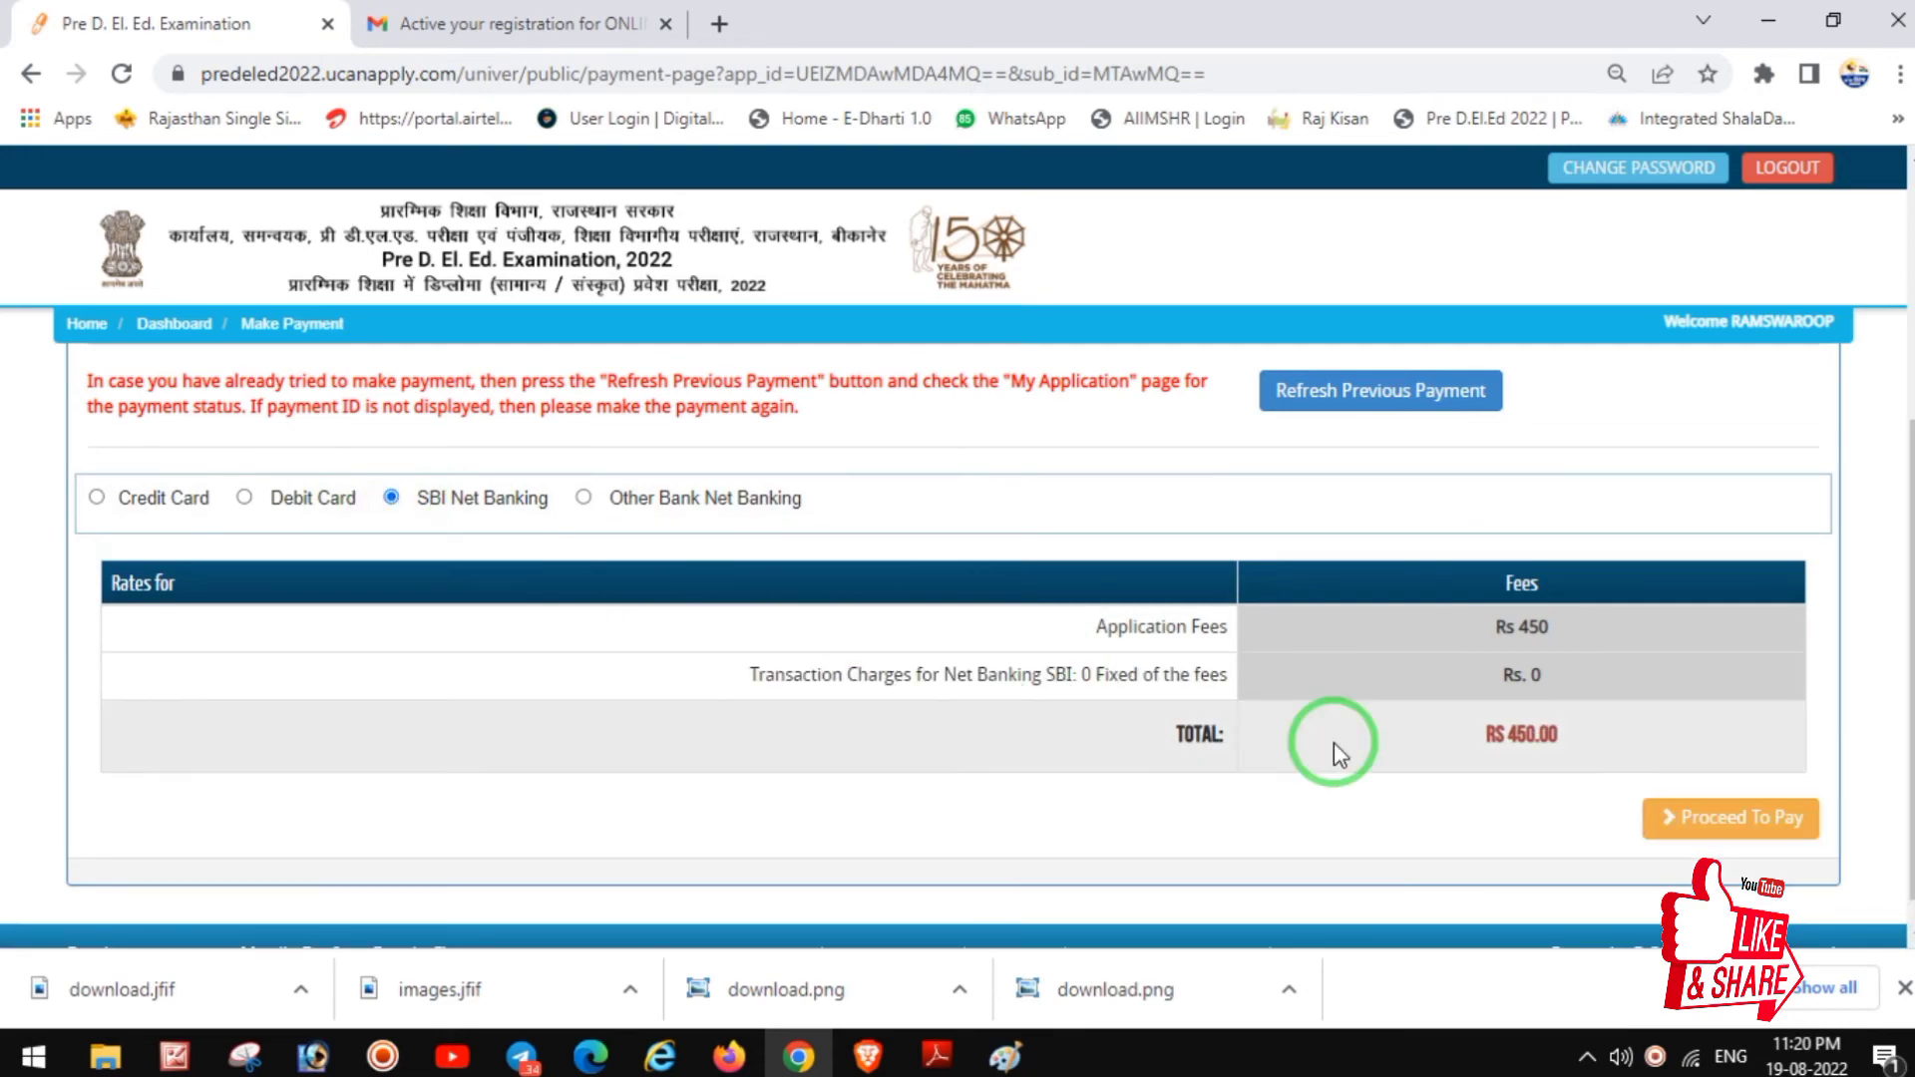
left_click(1727, 821)
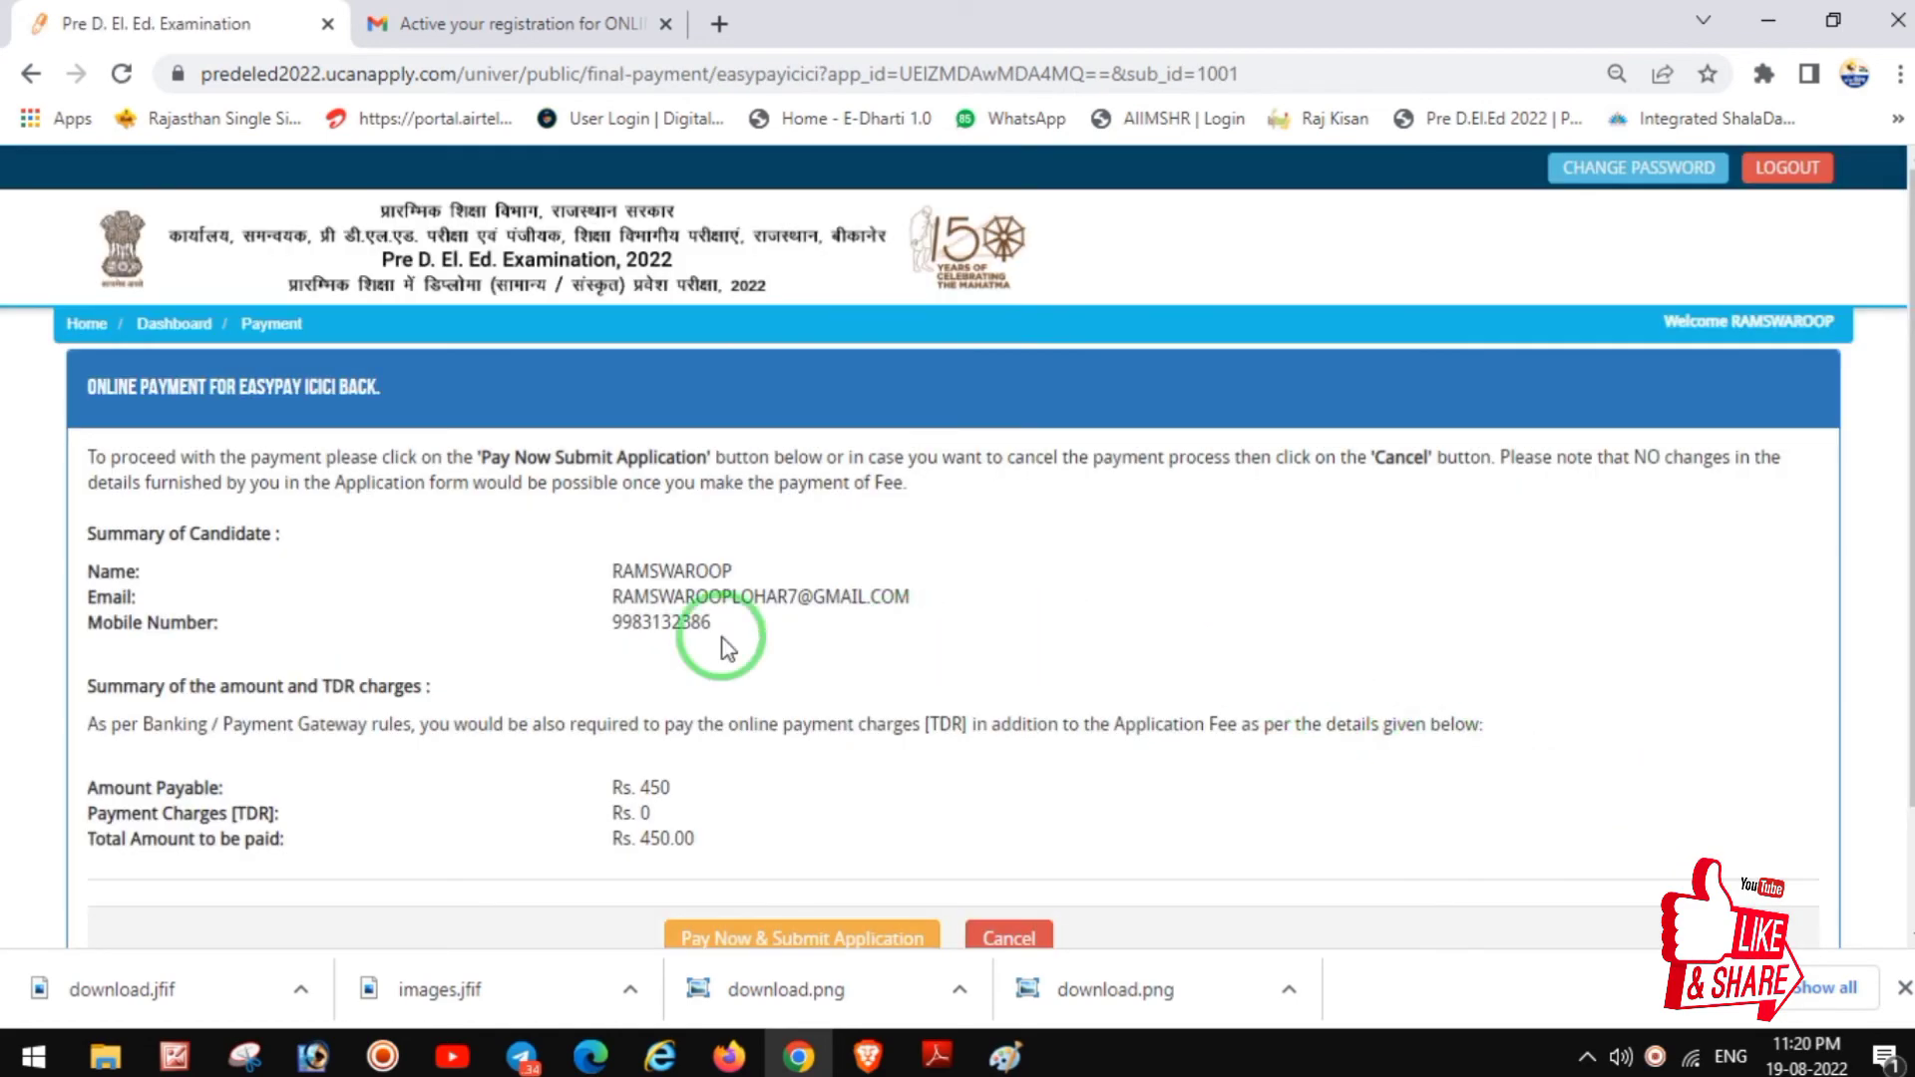
scroll(812, 628, "down", 2)
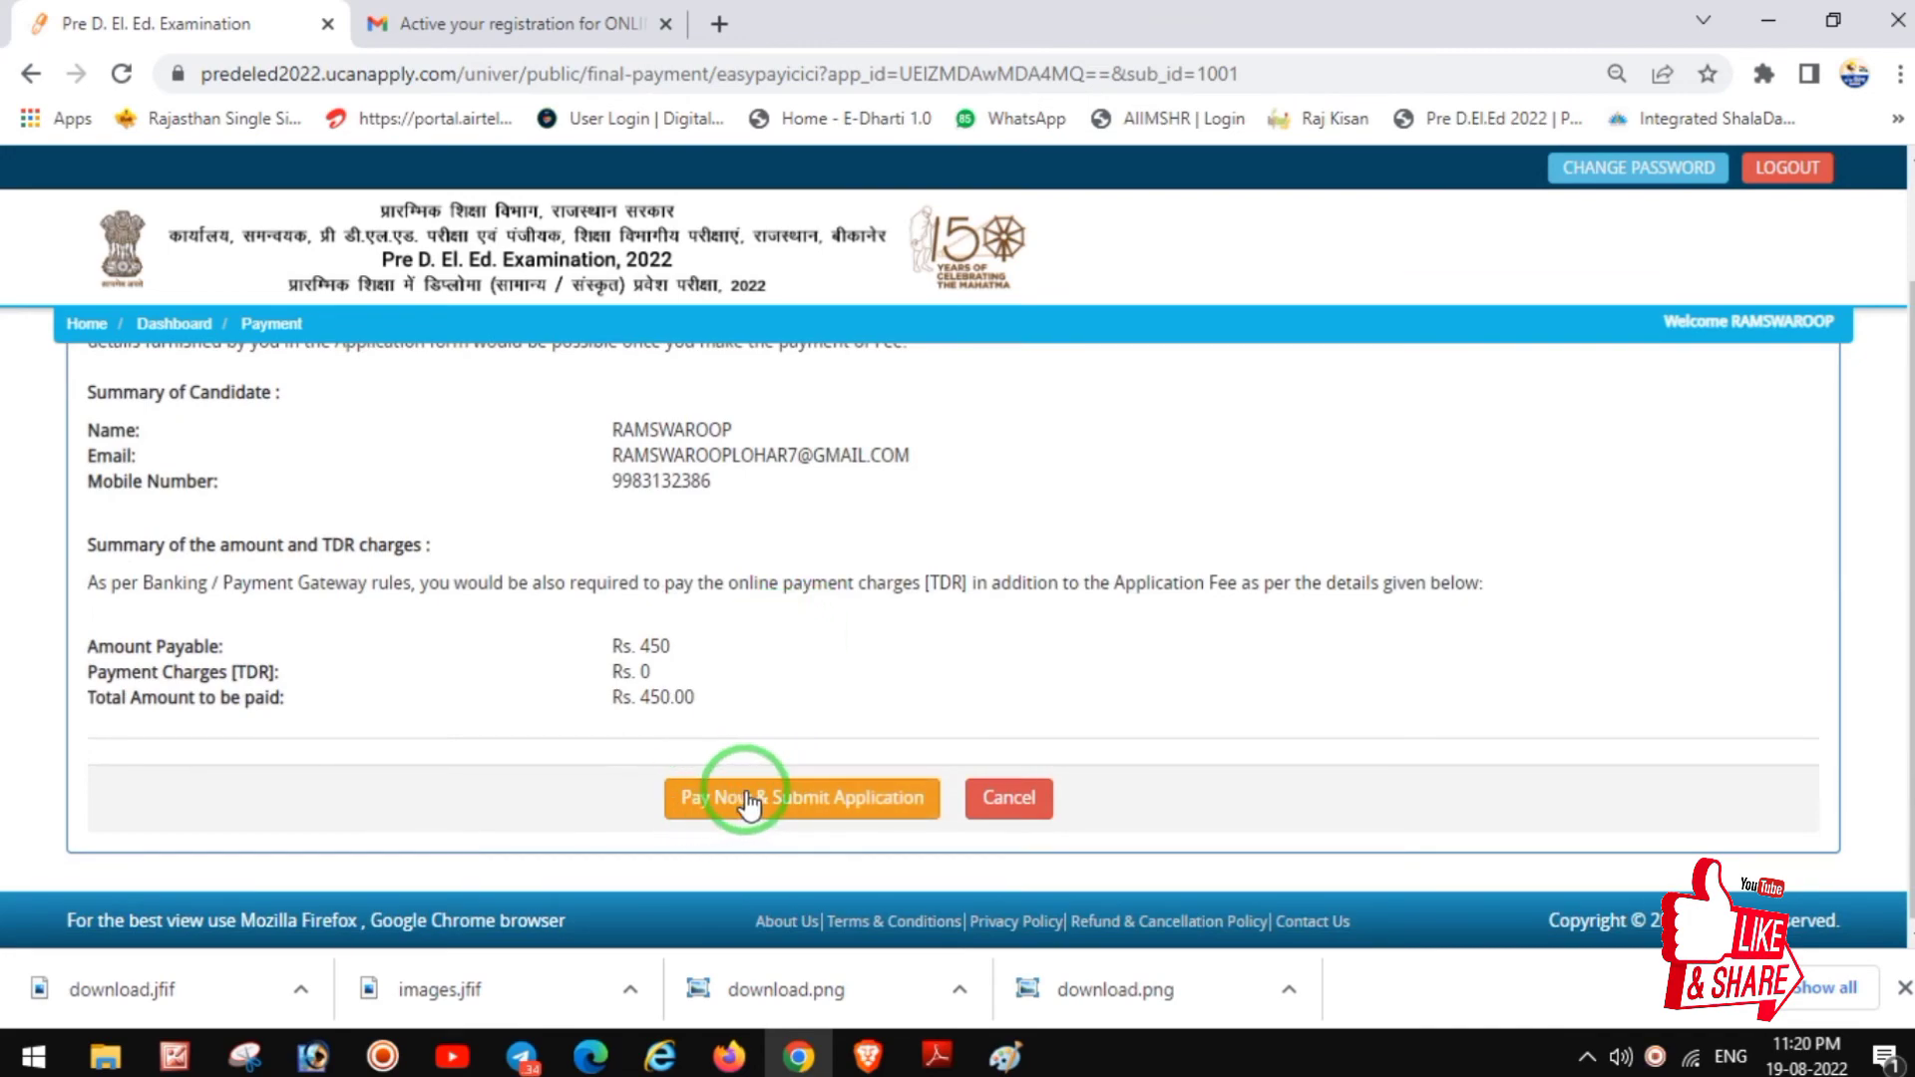
left_click(833, 802)
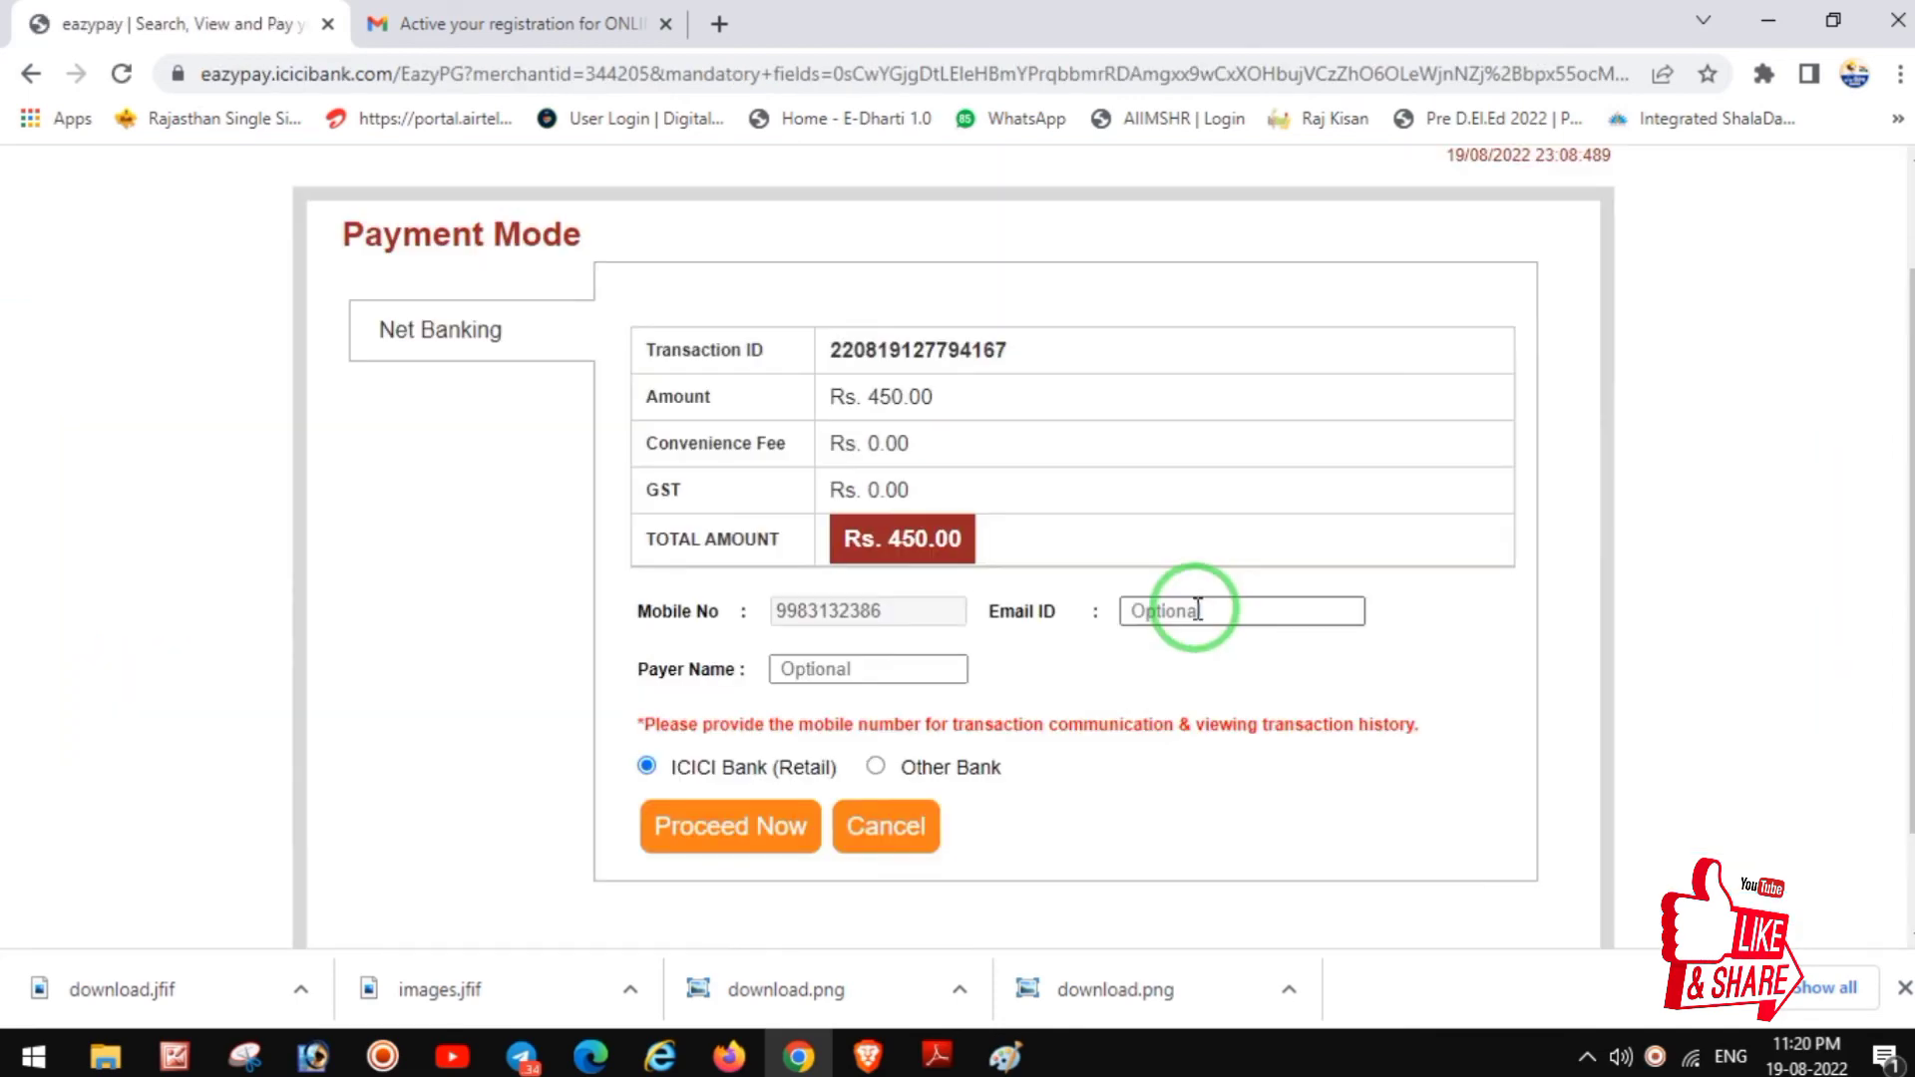
Step: Fill in the payer's e-mail address and payer name on the eazypay page
left_click(1198, 610)
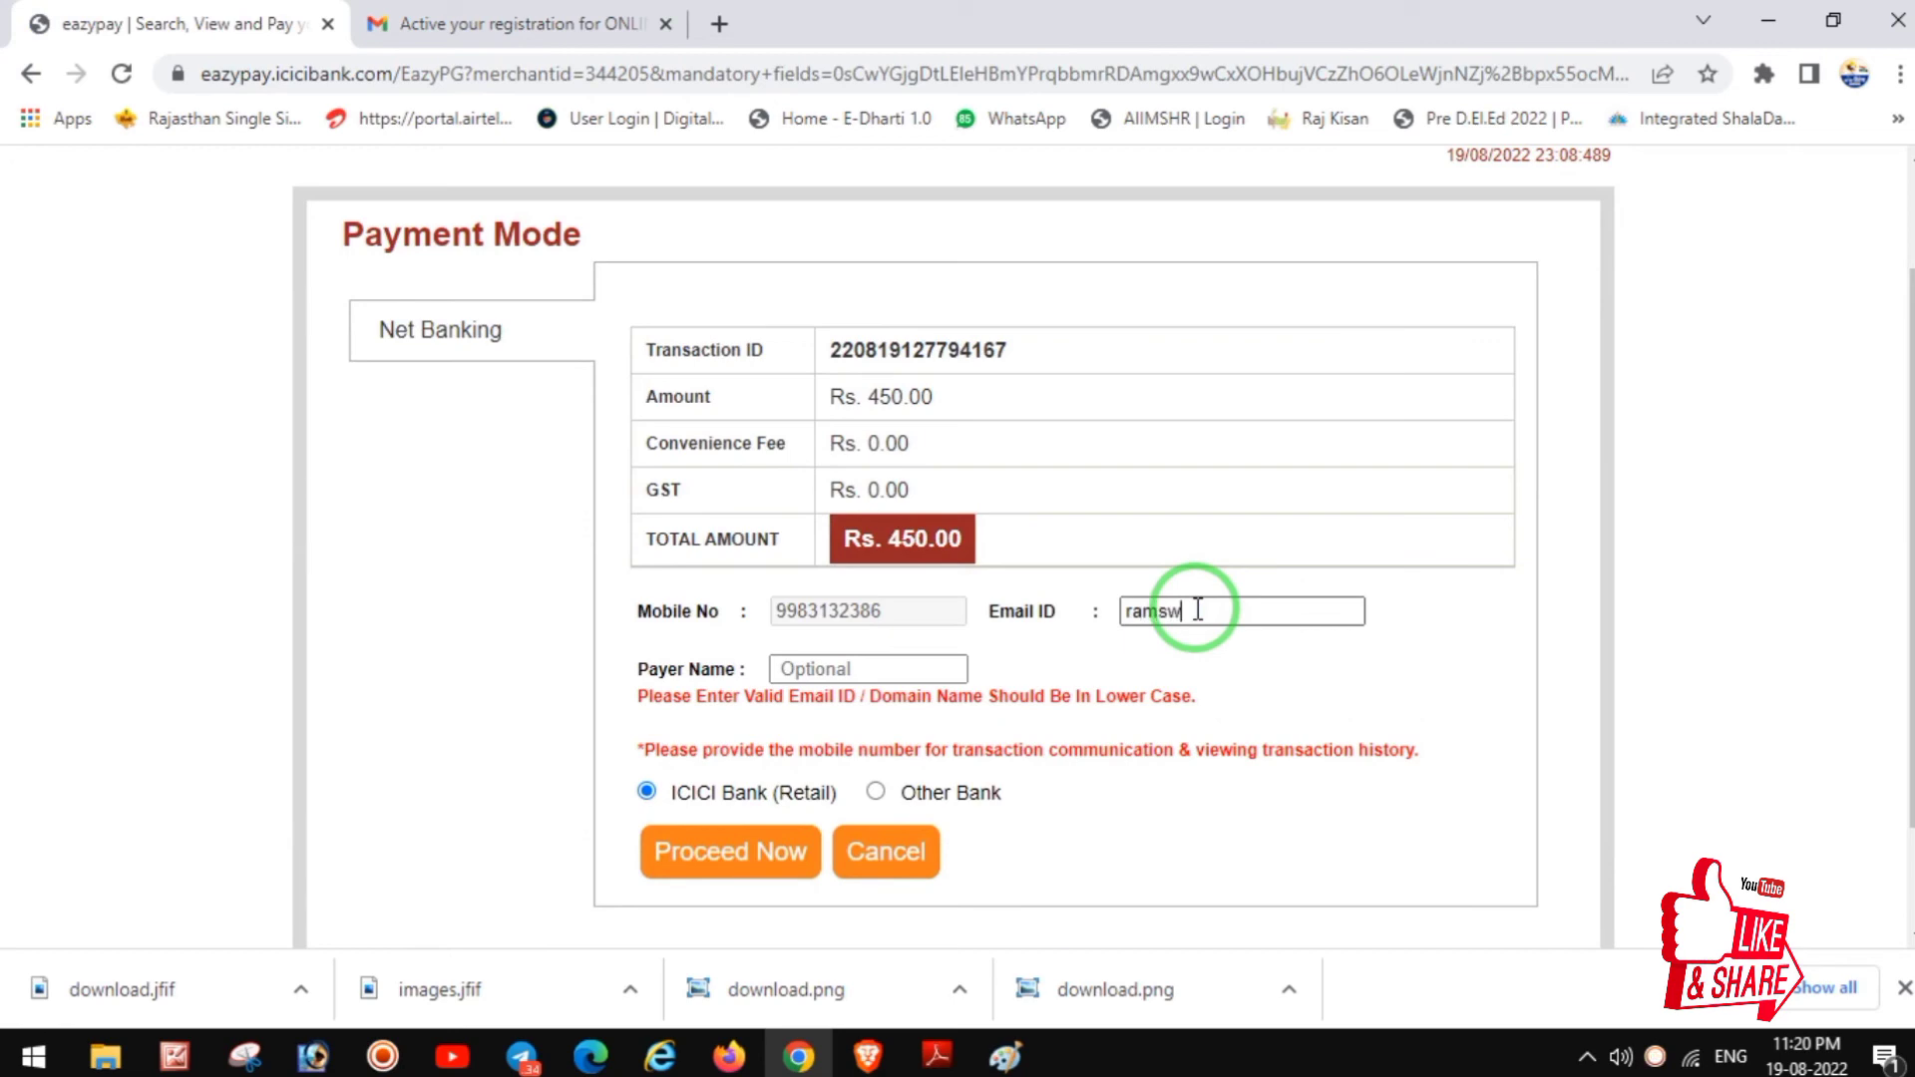
key("Tab")
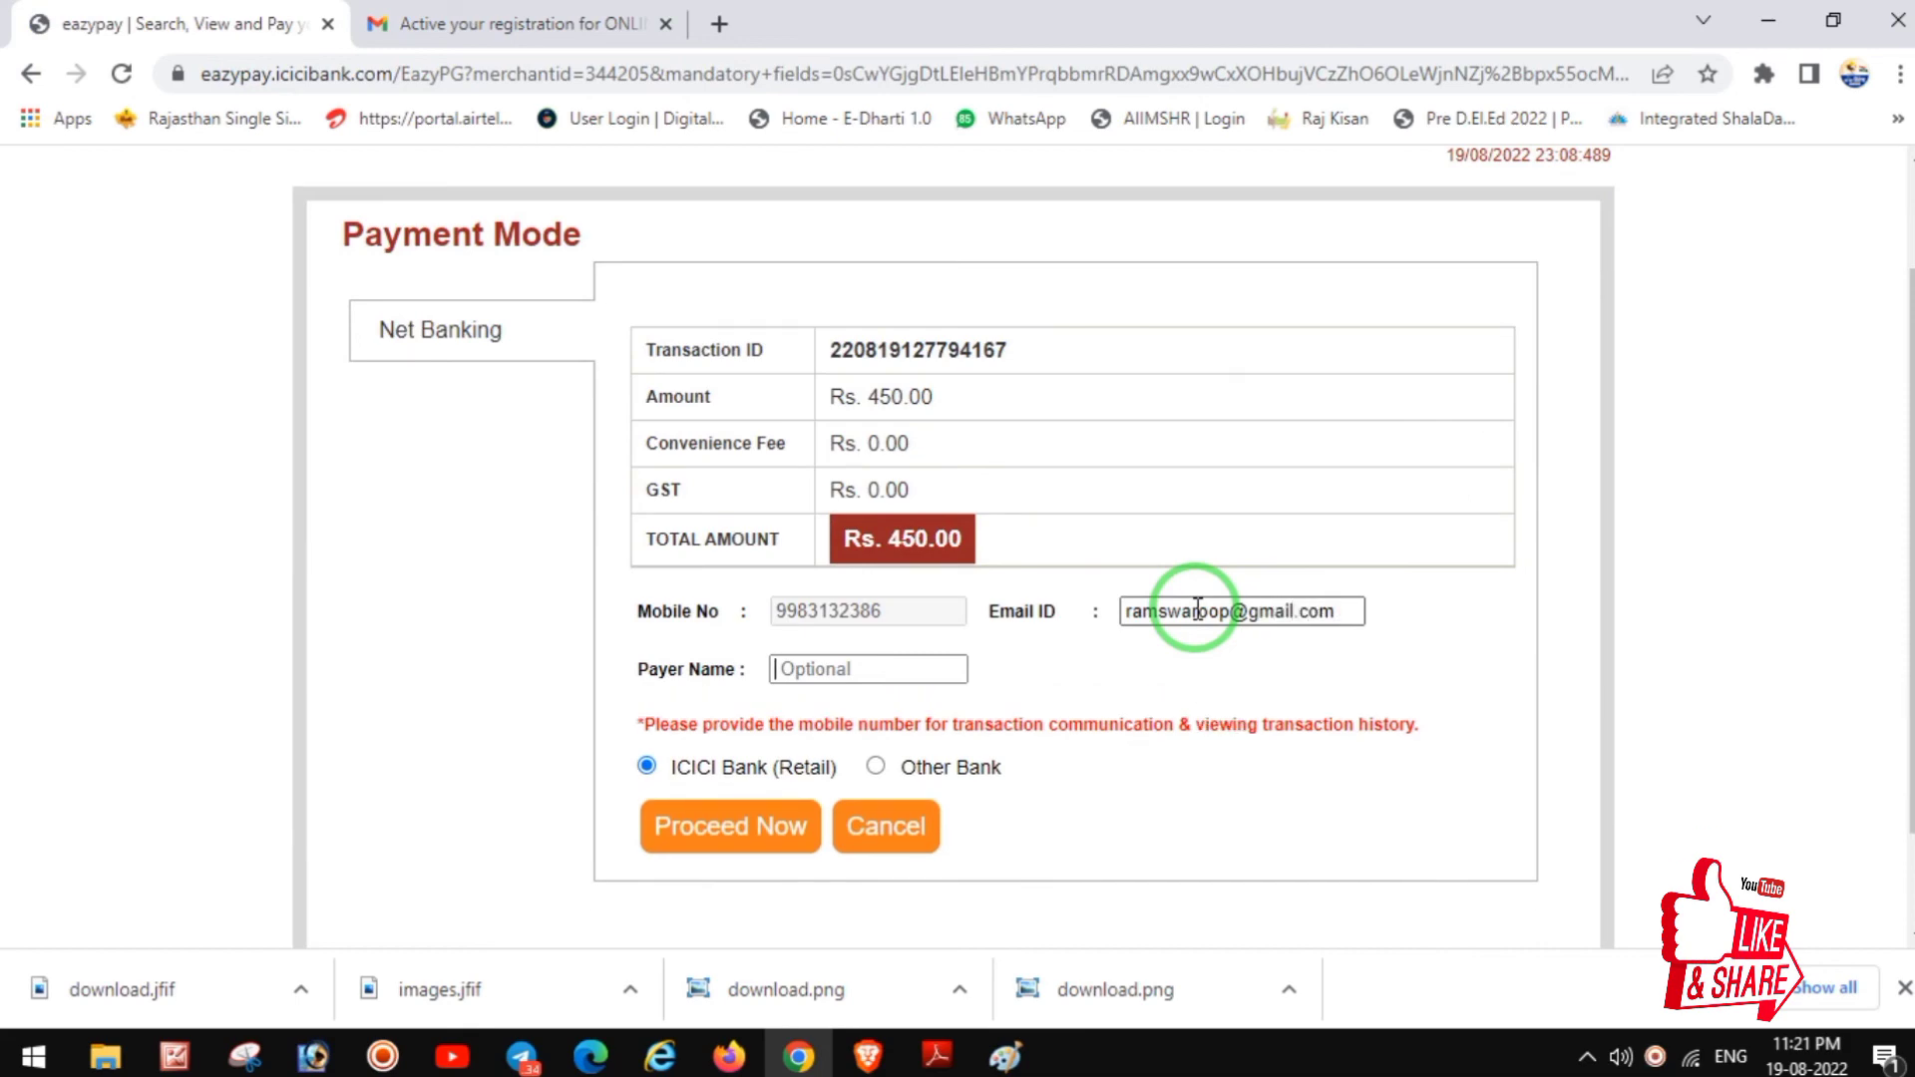
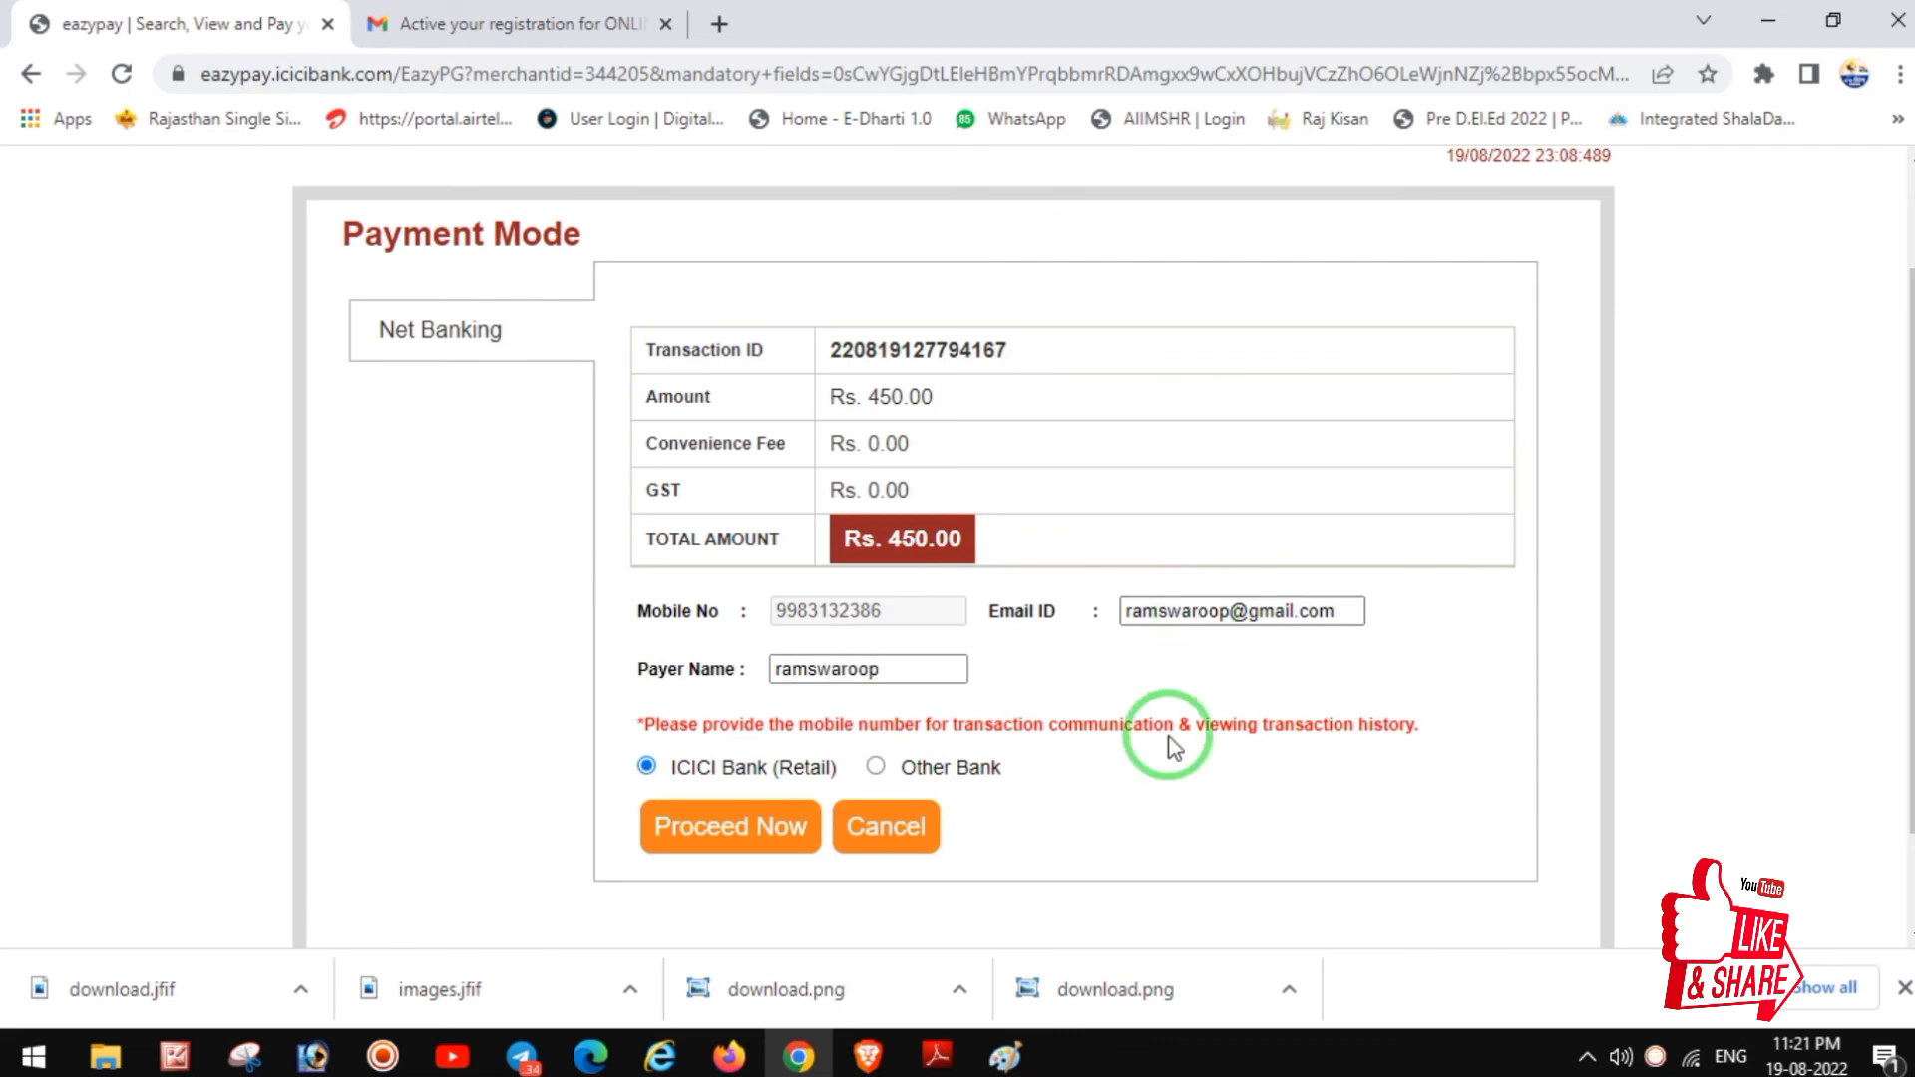
Step: Choose Other Bank, pick SBI on Citrus Checkout to pay, and focus the SBI User ID field
left_click(877, 768)
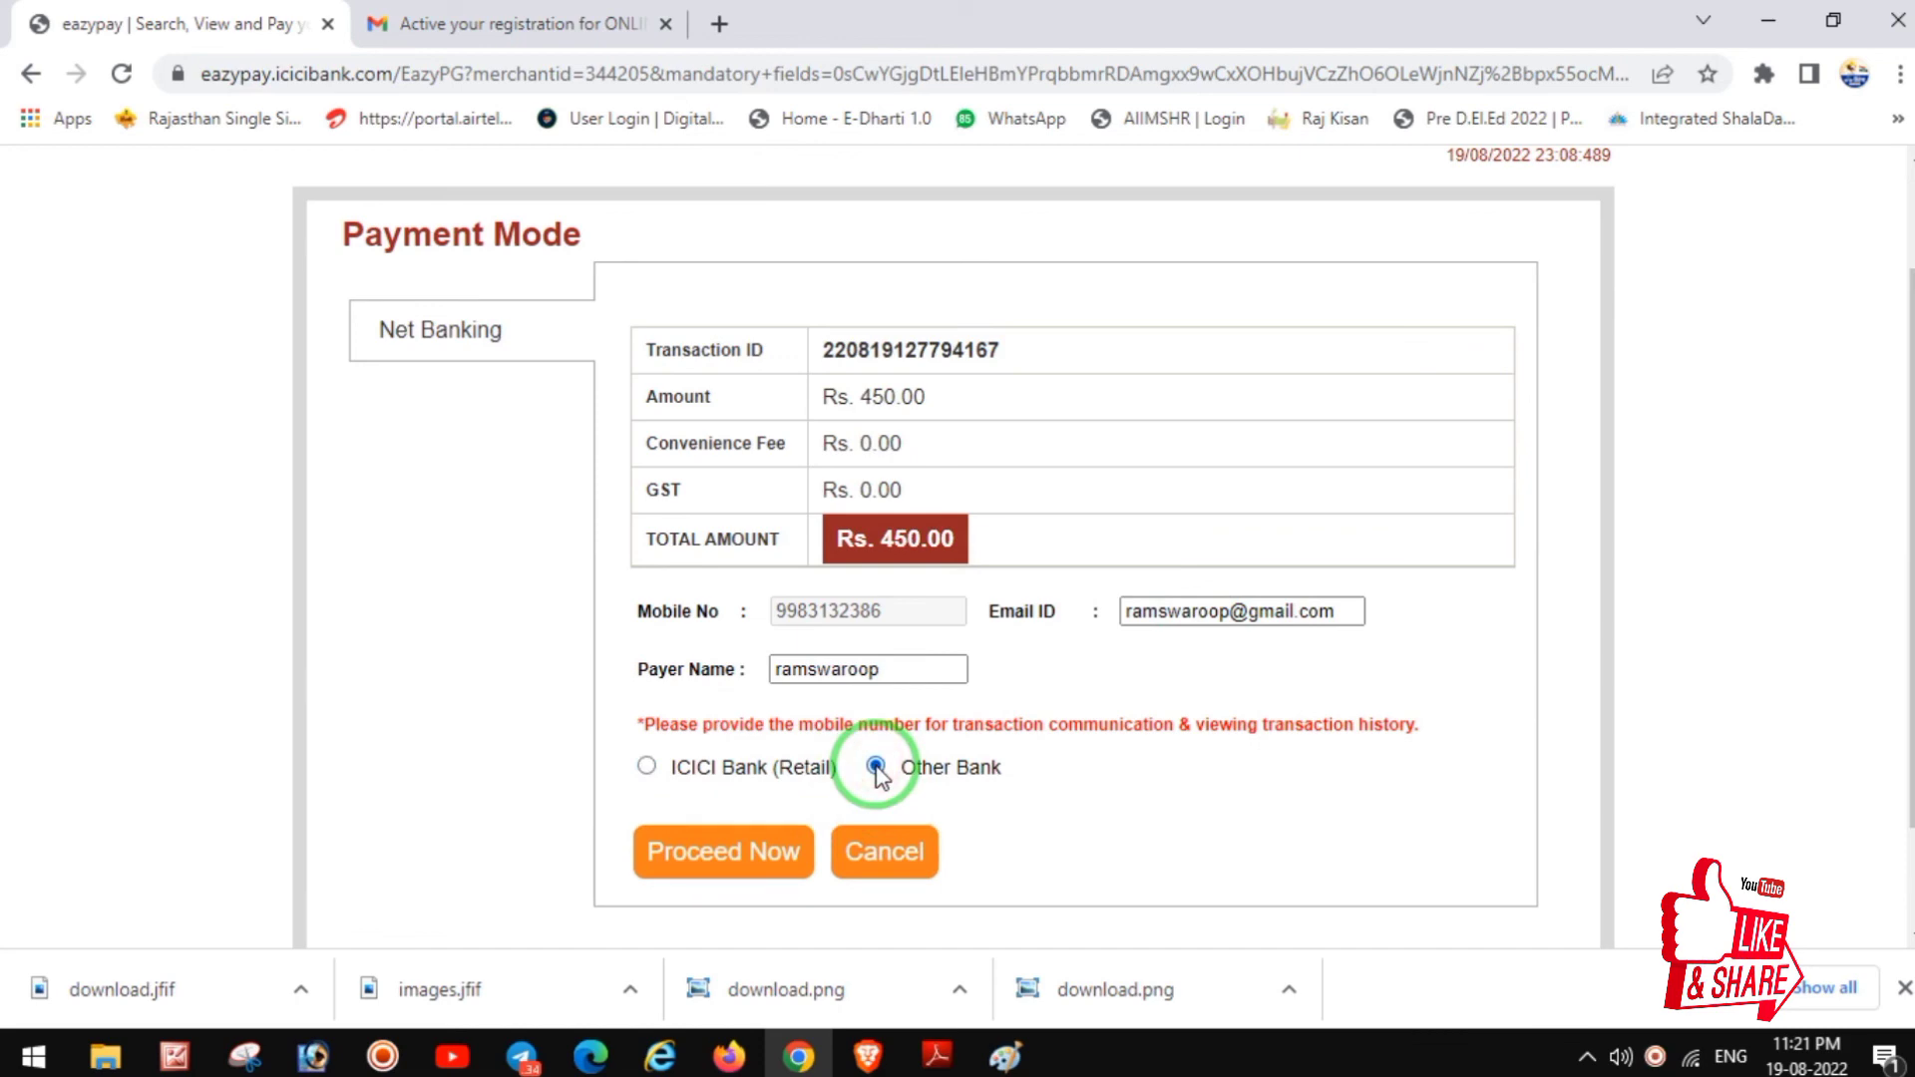
left_click(723, 860)
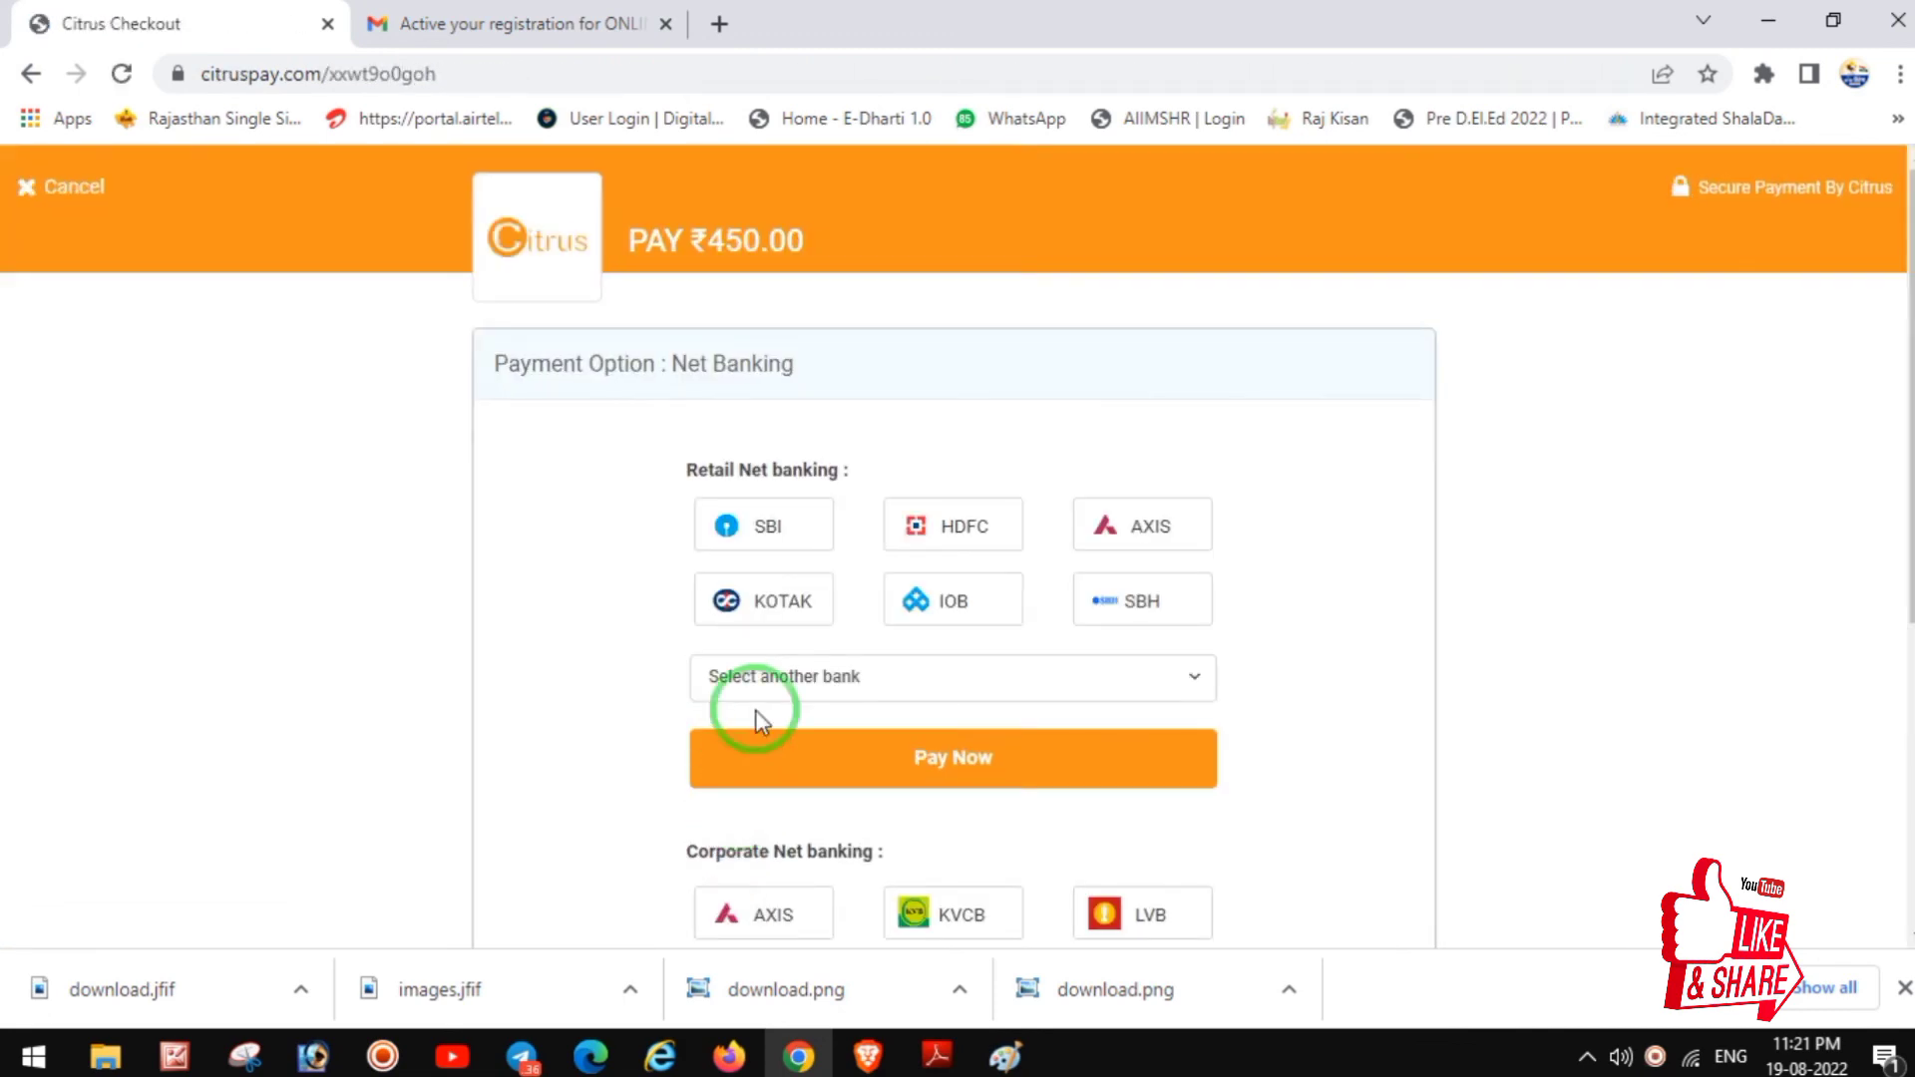
left_click(768, 534)
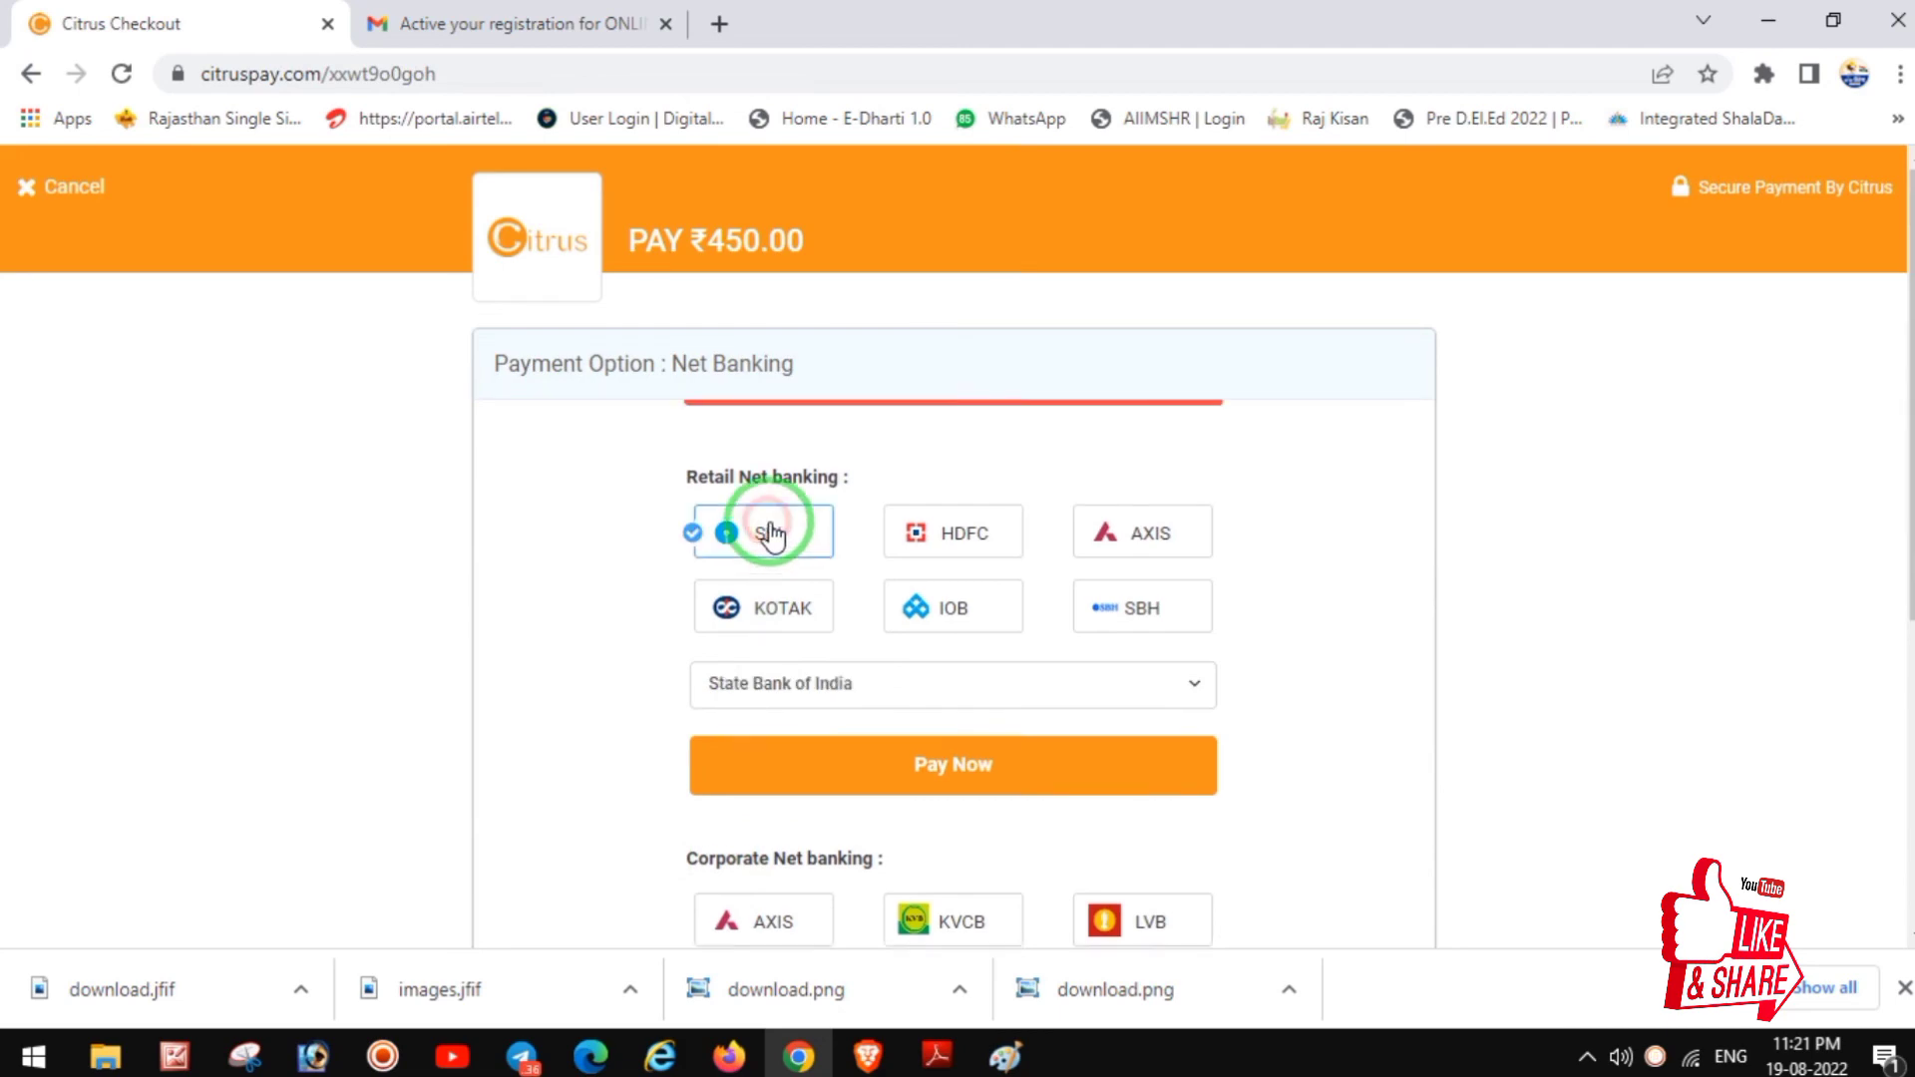
scroll(848, 589, "down", 2)
left_click(933, 581)
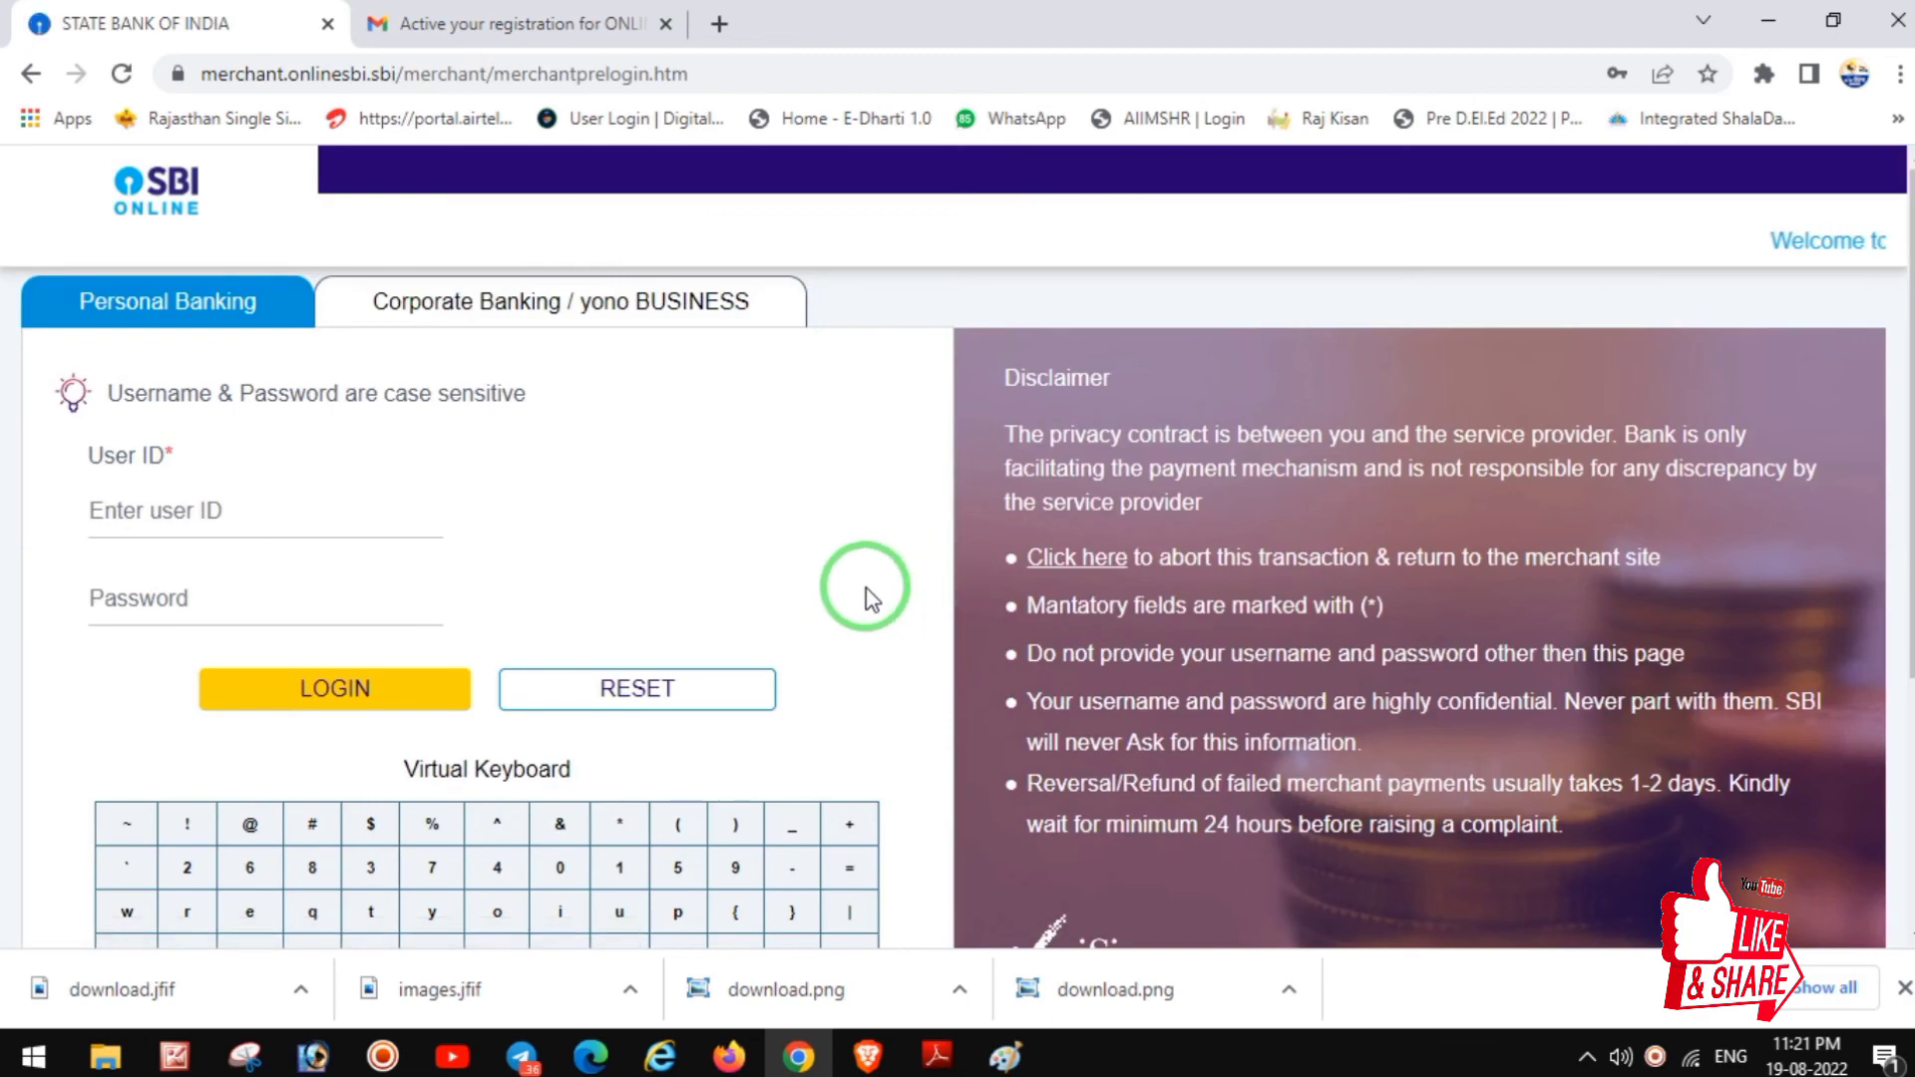
left_click(230, 514)
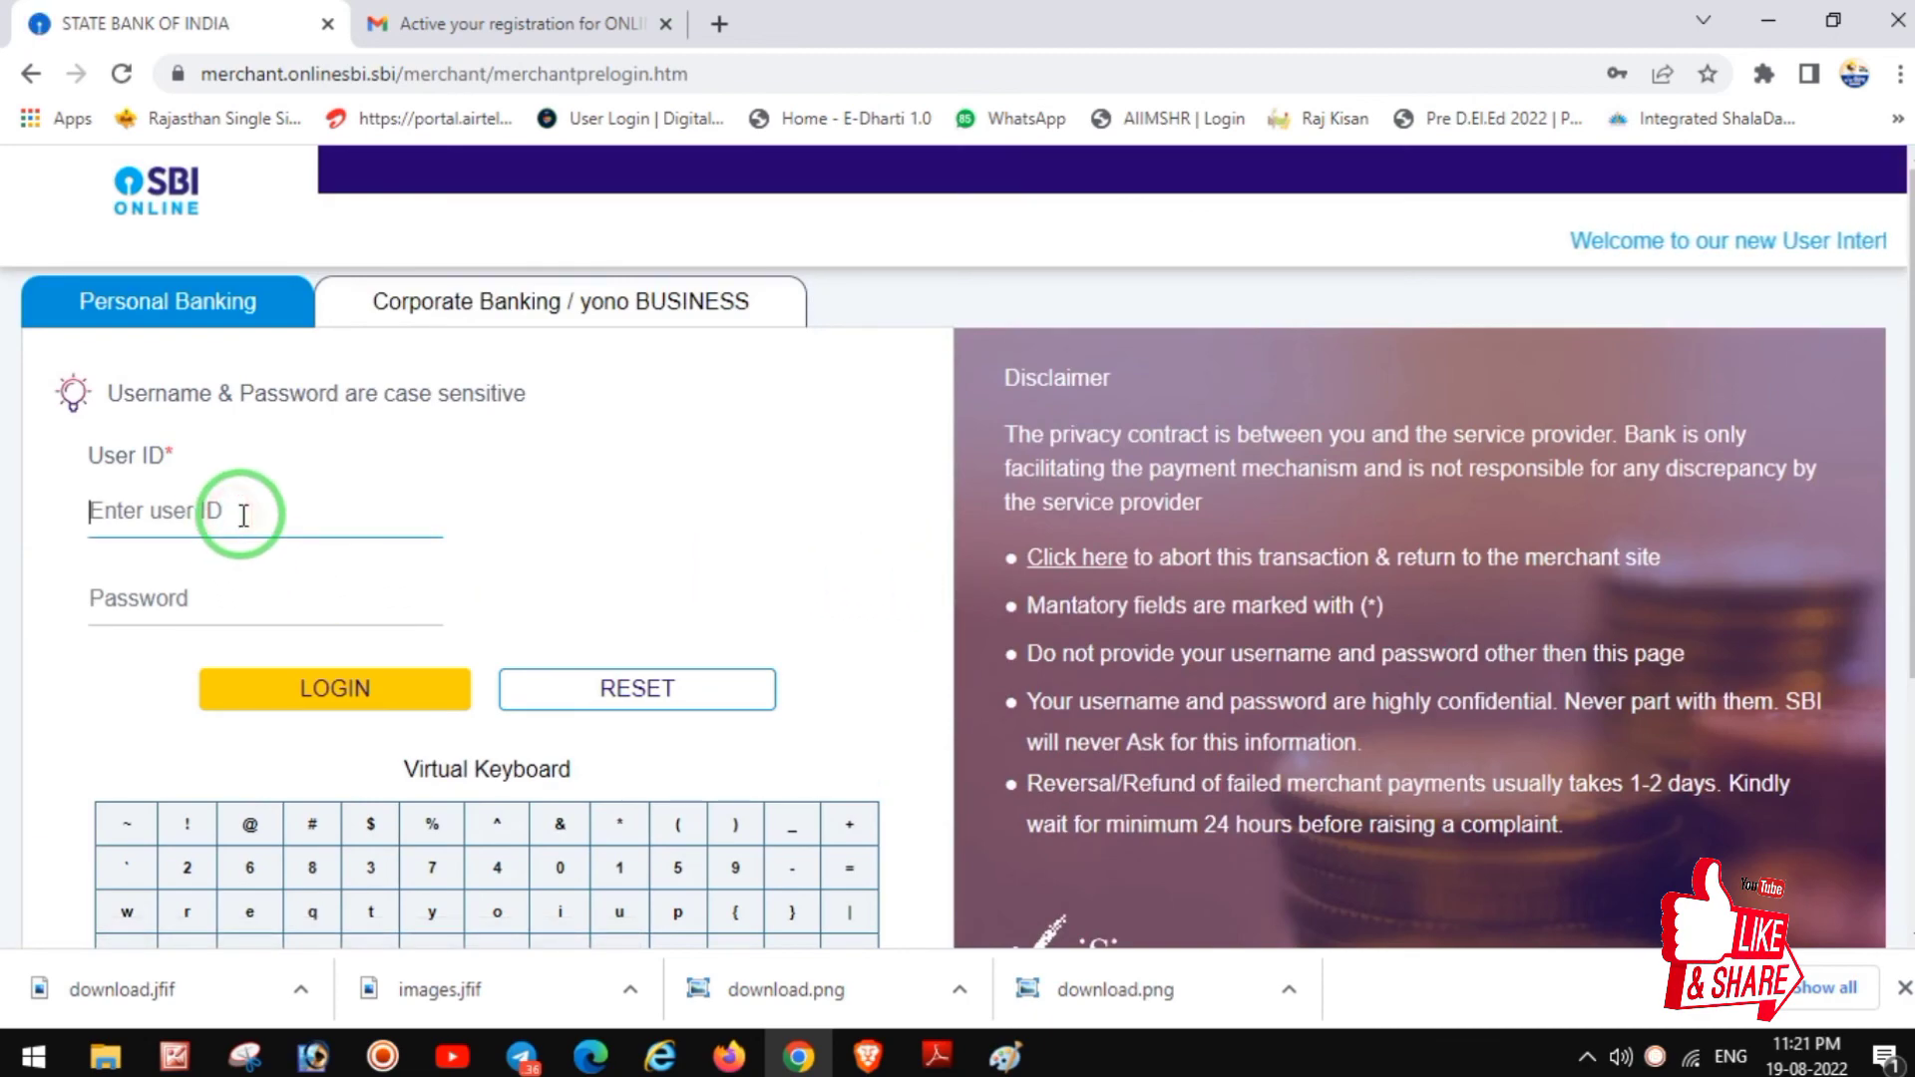